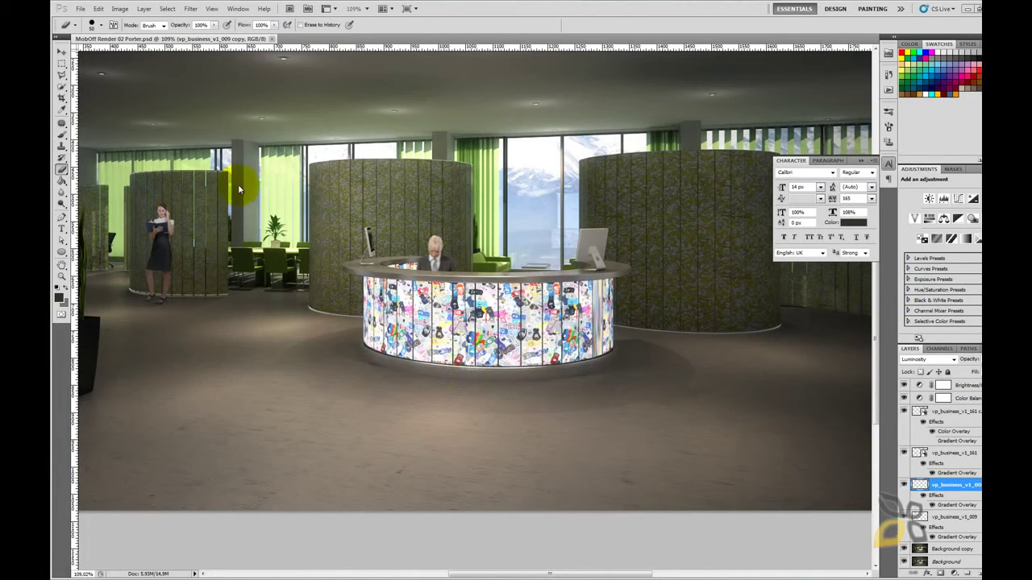
- Switch from Photoshop to the VizPeople VP_BUSINESS catalog PDF open in Chrome
{"action": "left_click", "coordinate": [81, 9]}
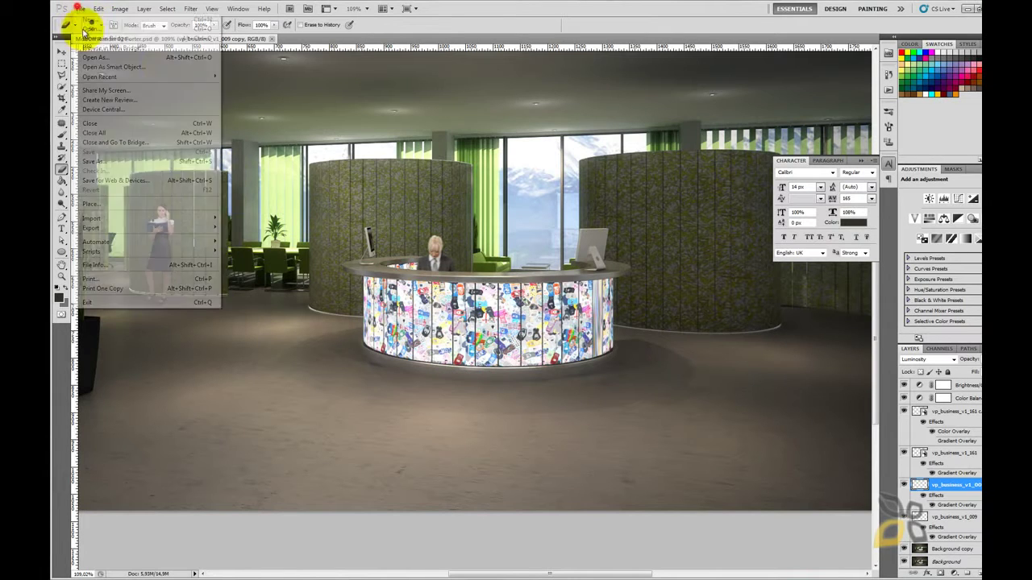
{"action": "left_click", "coordinate": [474, 10]}
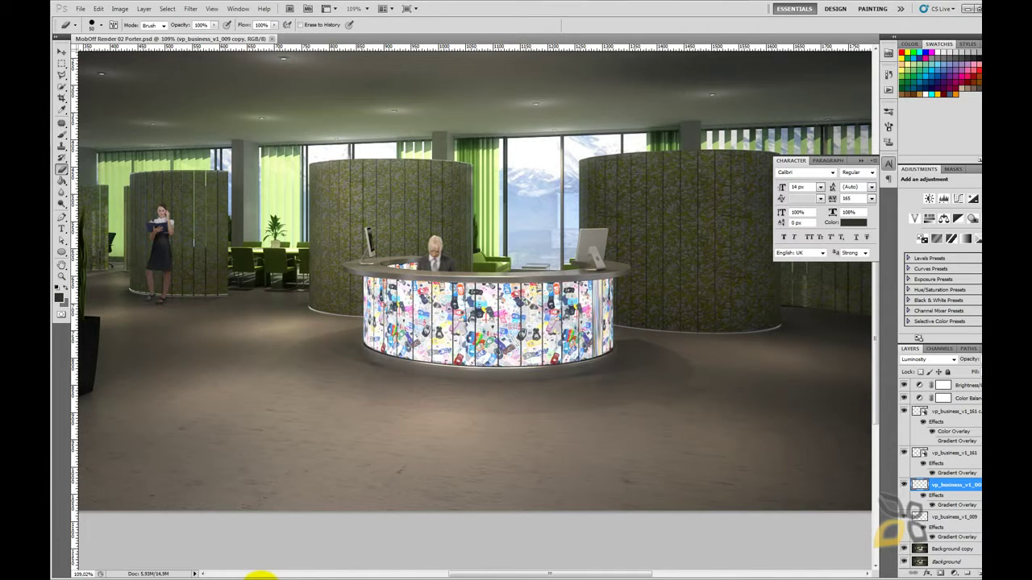
{"action": "left_click", "coordinate": [250, 574]}
- Browse the business people catalog PDF toward the walking men in suits
{"action": "scroll", "coordinate": [730, 346], "scroll_direction": "down", "scroll_amount": 1}
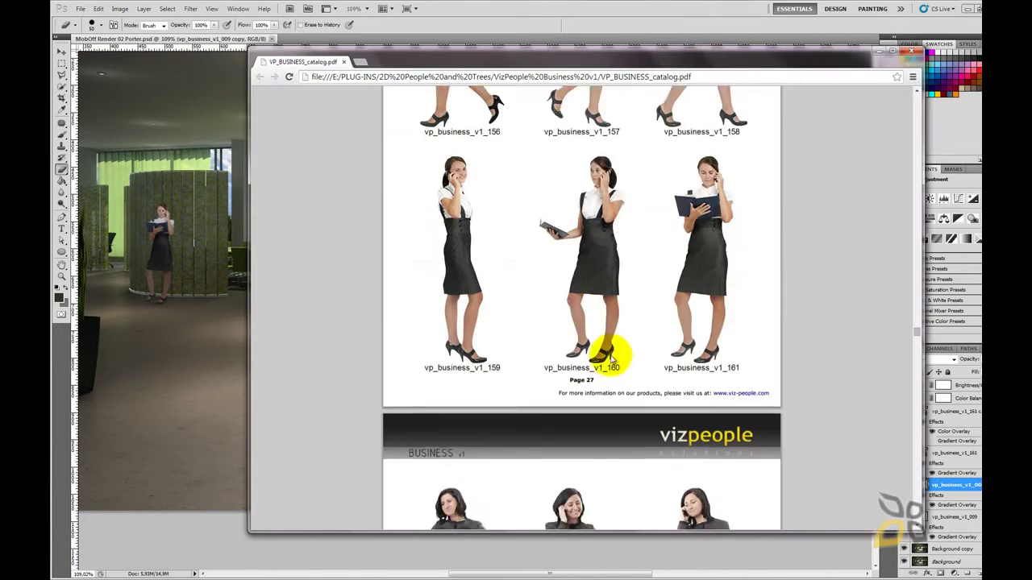
{"action": "scroll", "coordinate": [612, 359], "scroll_direction": "down", "scroll_amount": 3}
{"action": "scroll", "coordinate": [614, 355], "scroll_direction": "down", "scroll_amount": 3}
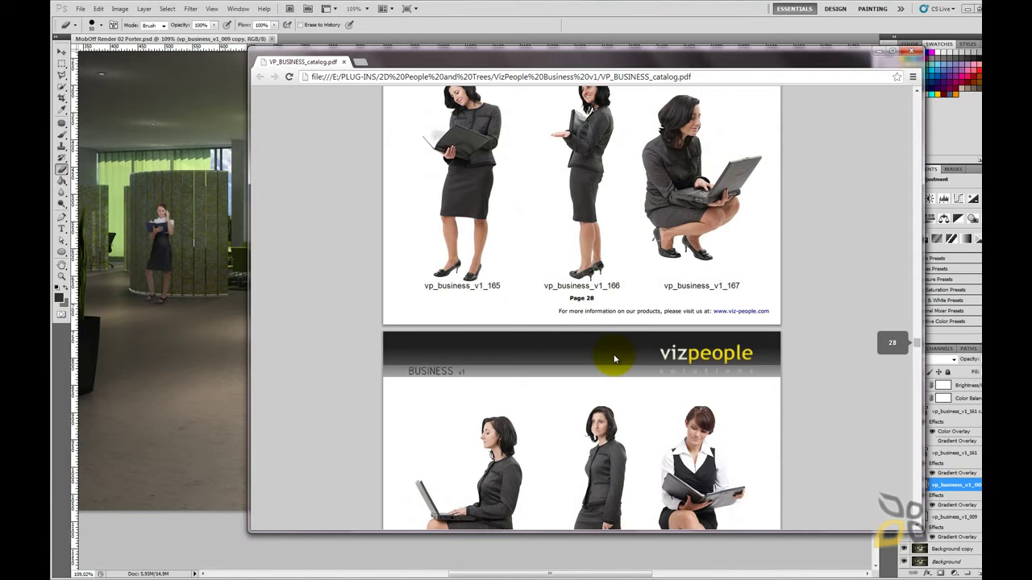
{"action": "scroll", "coordinate": [613, 359], "scroll_direction": "down", "scroll_amount": 4}
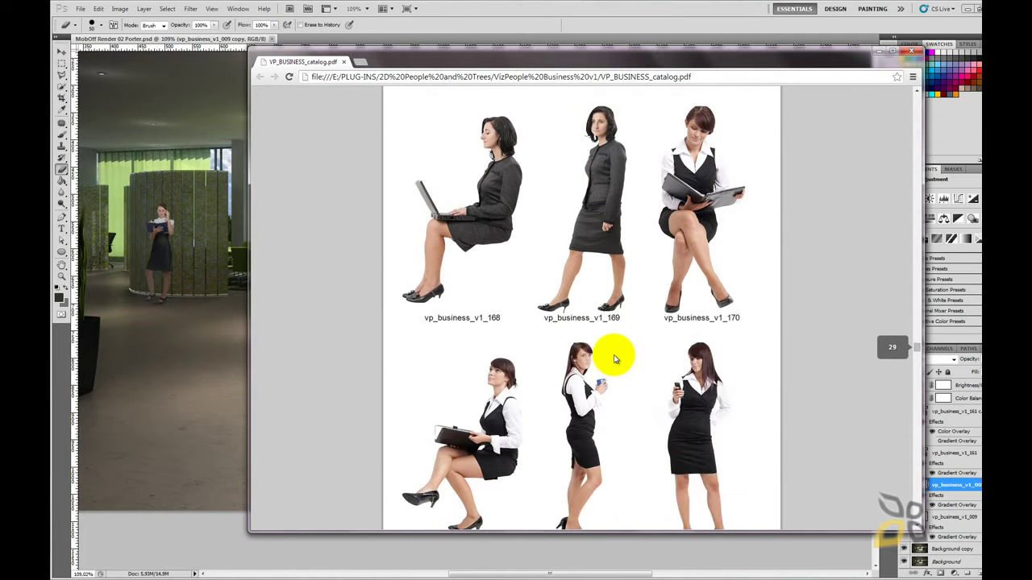
{"action": "scroll", "coordinate": [612, 355], "scroll_direction": "up", "scroll_amount": 3}
{"action": "scroll", "coordinate": [615, 352], "scroll_direction": "up", "scroll_amount": 3}
{"action": "scroll", "coordinate": [613, 352], "scroll_direction": "down", "scroll_amount": 4}
{"action": "scroll", "coordinate": [613, 351], "scroll_direction": "down", "scroll_amount": 3}
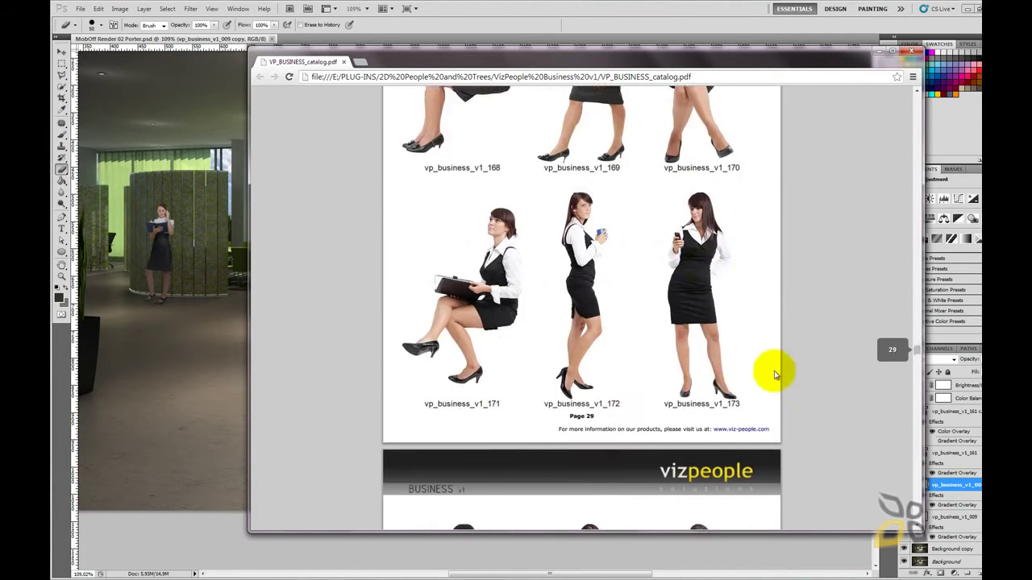
{"action": "scroll", "coordinate": [774, 375], "scroll_direction": "down", "scroll_amount": 3}
{"action": "left_click_drag", "start_coordinate": [917, 350], "coordinate": [921, 375]}
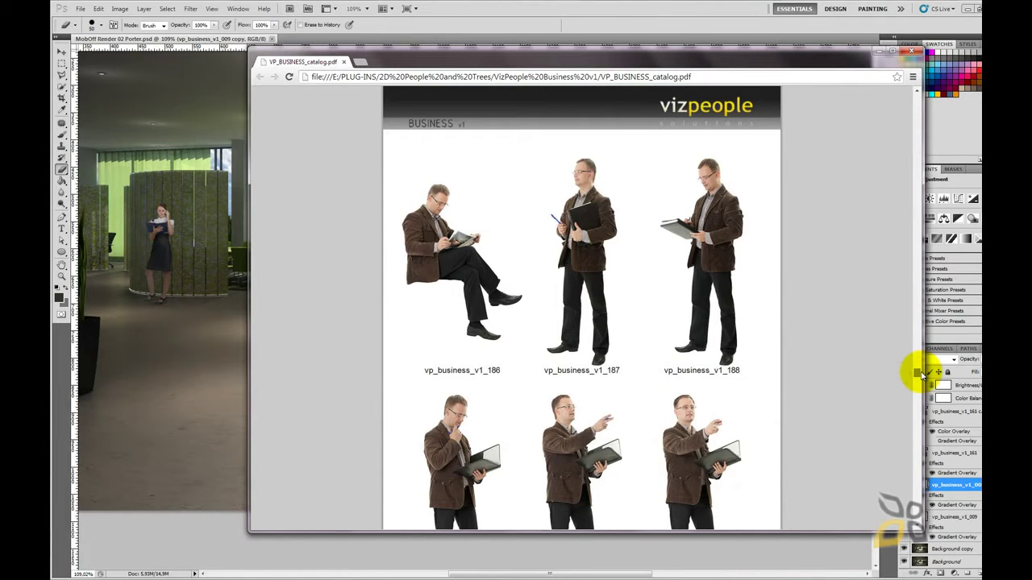
{"action": "left_click_drag", "start_coordinate": [920, 379], "coordinate": [917, 503]}
{"action": "left_click_drag", "start_coordinate": [933, 231], "coordinate": [932, 225]}
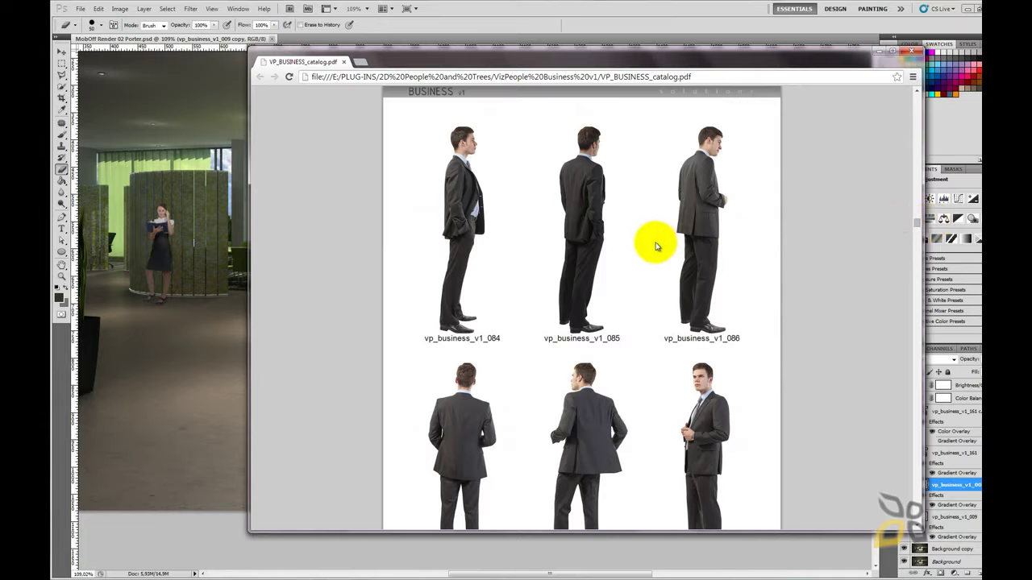
- Settle on catalog page 14 (vp_business_v1_078–080) and move the Chrome window left
{"action": "scroll", "coordinate": [655, 245], "scroll_direction": "down", "scroll_amount": 5}
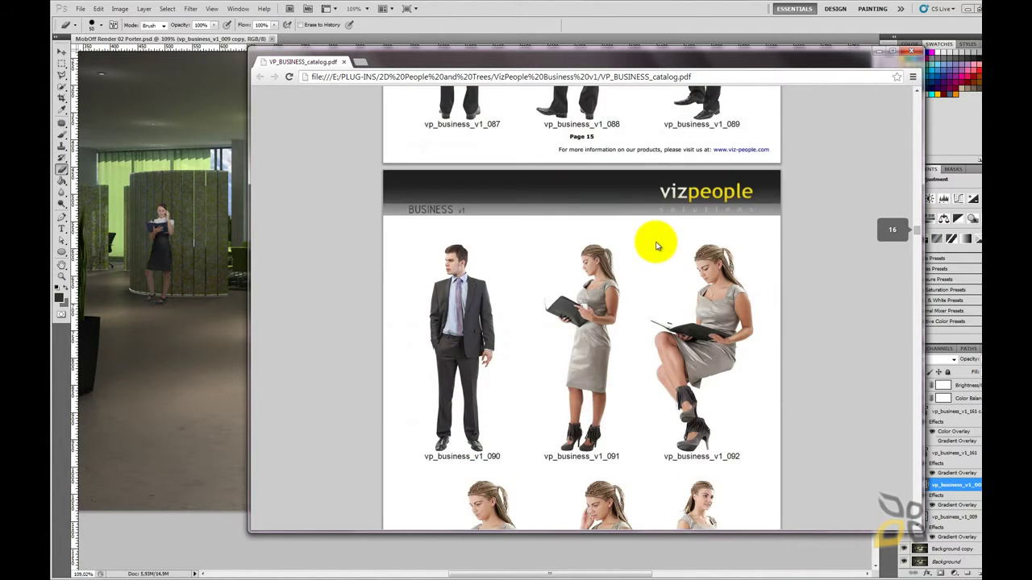
{"action": "scroll", "coordinate": [655, 246], "scroll_direction": "up", "scroll_amount": 4}
{"action": "scroll", "coordinate": [656, 246], "scroll_direction": "up", "scroll_amount": 4}
{"action": "scroll", "coordinate": [656, 246], "scroll_direction": "up", "scroll_amount": 1}
{"action": "scroll", "coordinate": [655, 246], "scroll_direction": "up", "scroll_amount": 3}
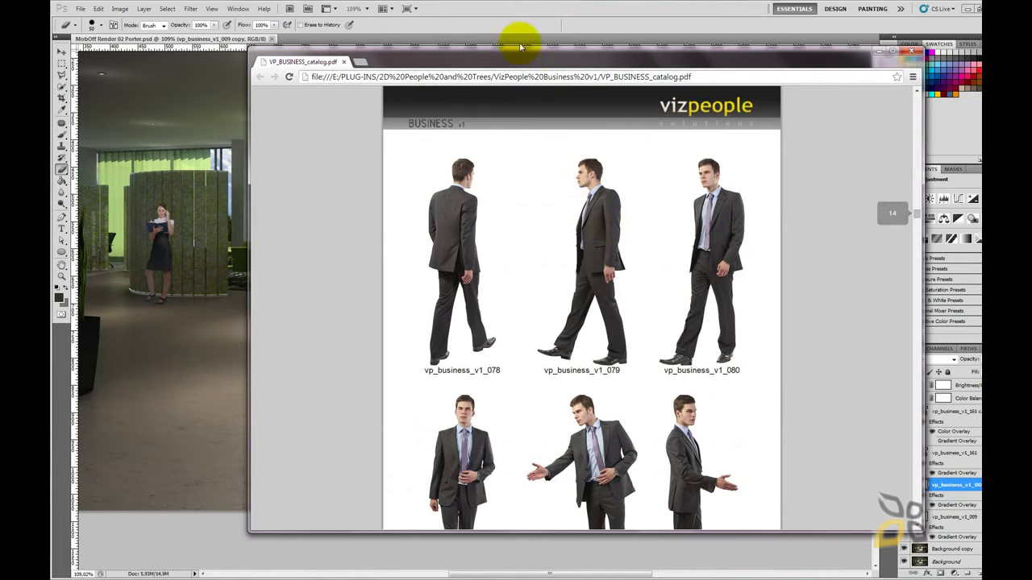
{"action": "mouse_move", "coordinate": [531, 50]}
{"action": "left_mouse_down"}
{"action": "mouse_move", "coordinate": [332, 72]}
{"action": "mouse_move", "coordinate": [328, 43]}
{"action": "left_mouse_up"}
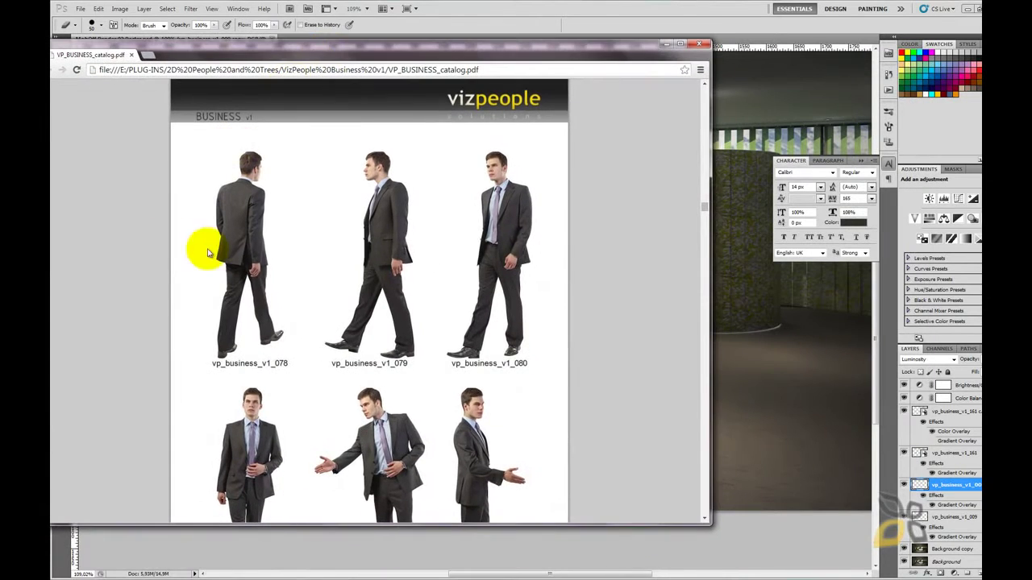
- Try placing the vp_business_v1_178 woman cutout from PNG.rar into the render, then cancel it
{"action": "left_click", "coordinate": [669, 46]}
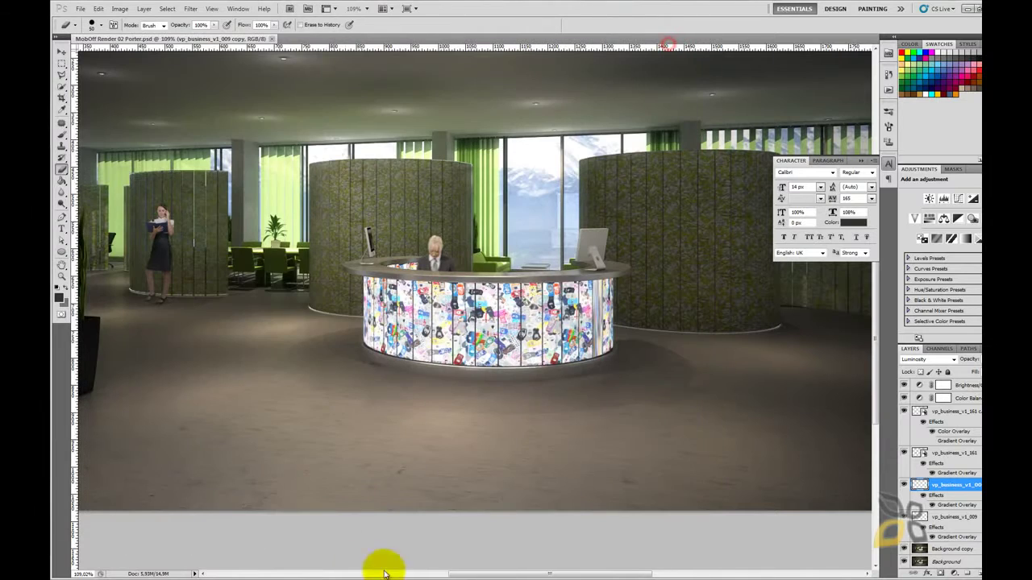
{"action": "left_click", "coordinate": [375, 574]}
{"action": "scroll", "coordinate": [632, 435], "scroll_direction": "down", "scroll_amount": 5}
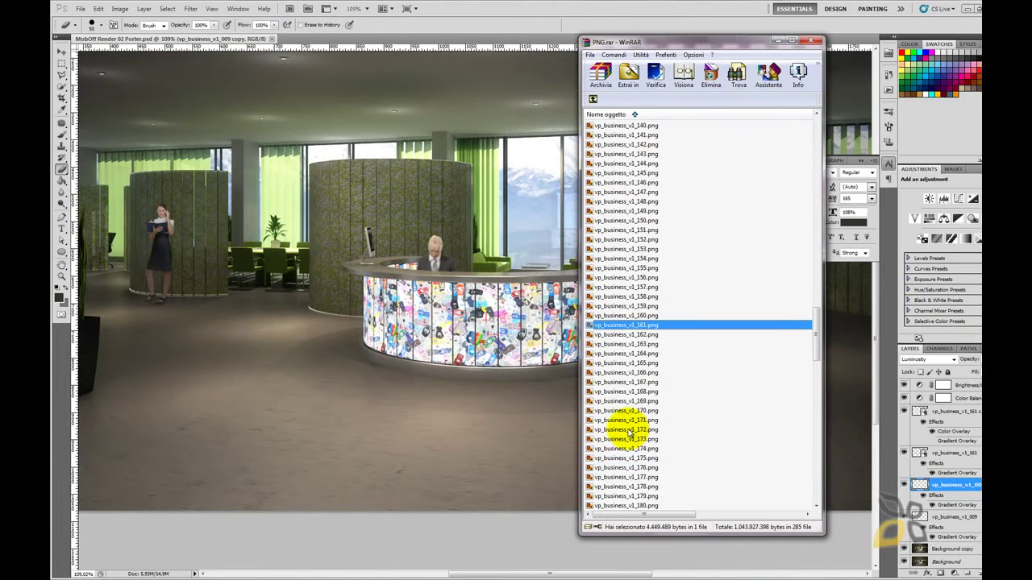
{"action": "scroll", "coordinate": [631, 435], "scroll_direction": "down", "scroll_amount": 3}
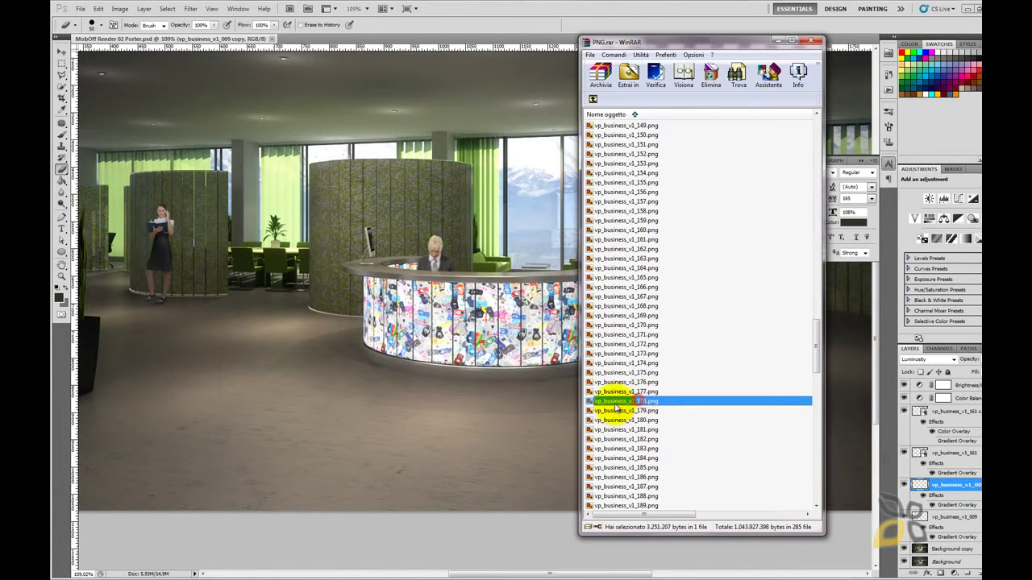
{"action": "left_click_drag", "start_coordinate": [618, 398], "coordinate": [508, 404]}
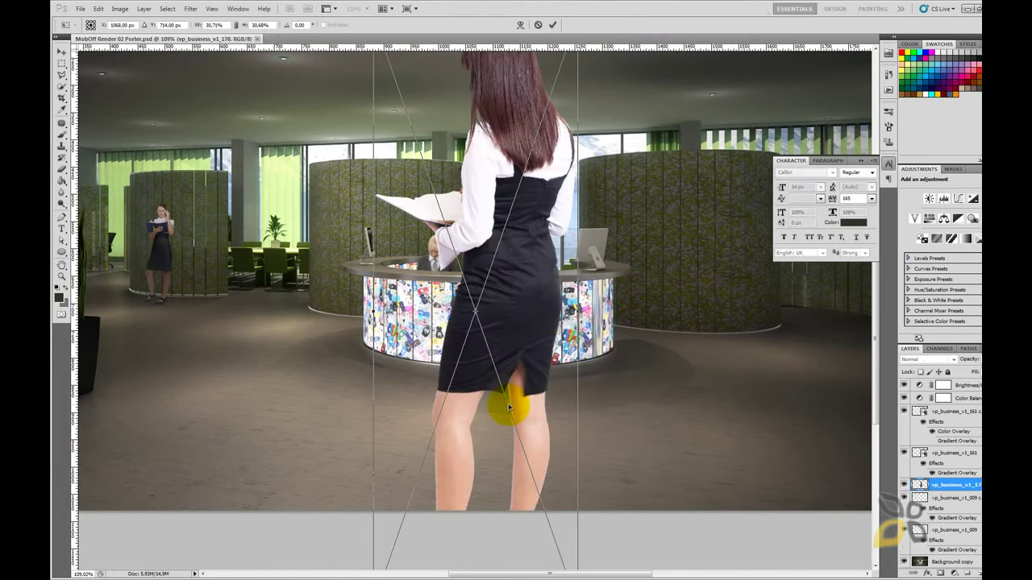
{"action": "key", "text": "Escape"}
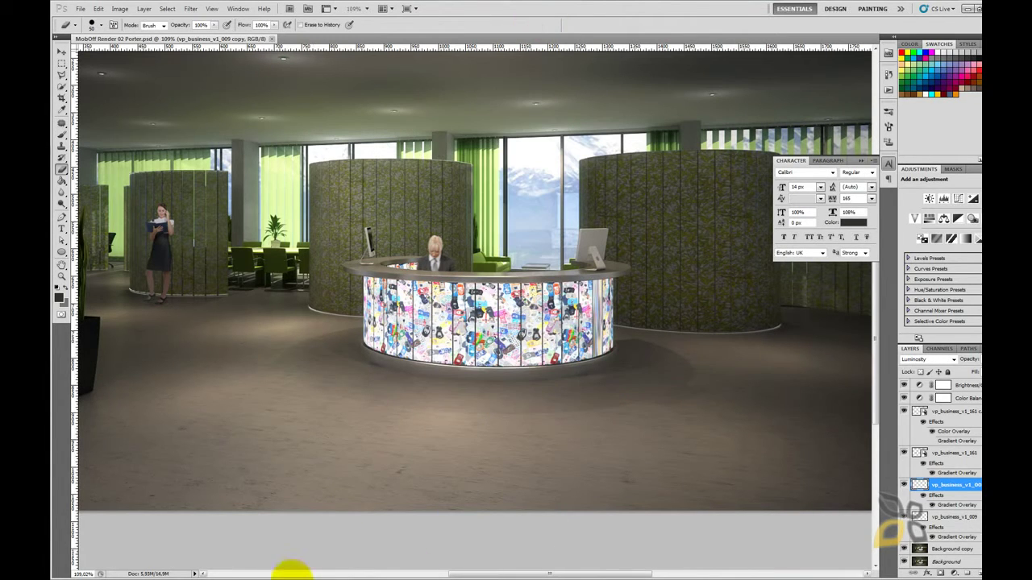
- Recheck the catalog, then drag vp_business_v1_078.png from PNG.rar onto the lobby render
{"action": "key", "text": "alt+Tab"}
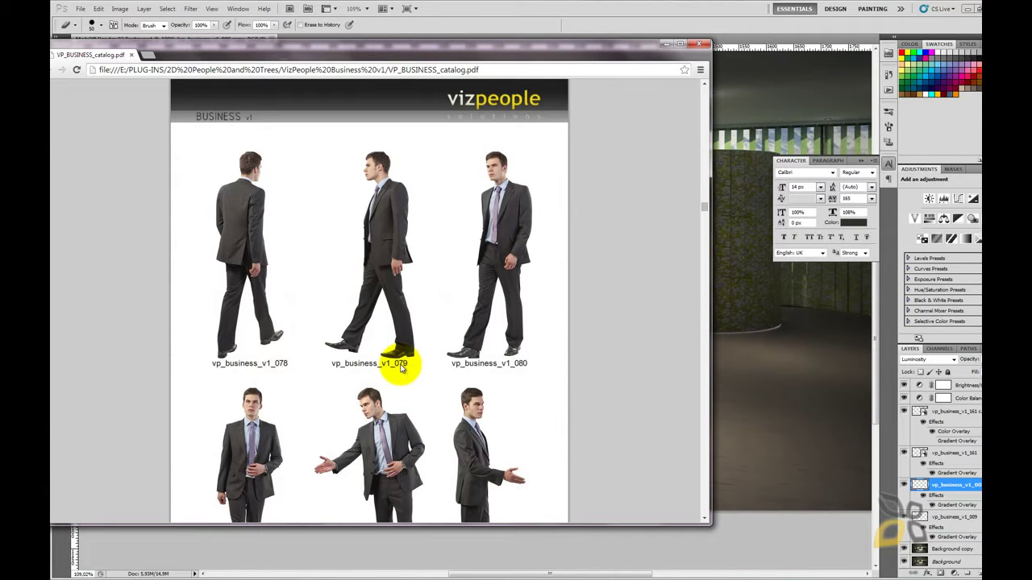
{"action": "left_click", "coordinate": [668, 46]}
{"action": "left_click", "coordinate": [369, 574]}
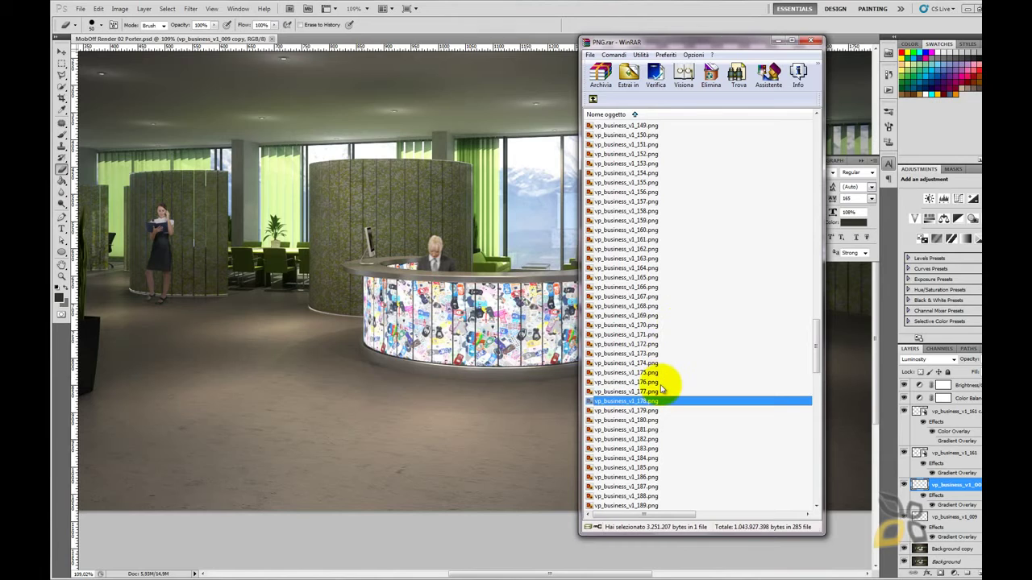
{"action": "scroll", "coordinate": [661, 389], "scroll_direction": "down", "scroll_amount": 5}
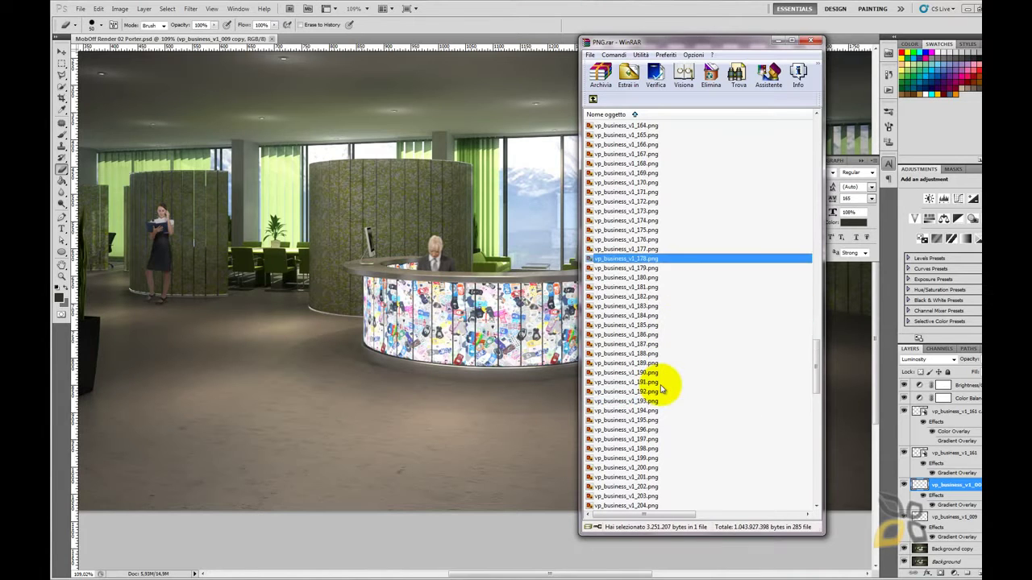
{"action": "scroll", "coordinate": [661, 388], "scroll_direction": "up", "scroll_amount": 5}
{"action": "scroll", "coordinate": [661, 389], "scroll_direction": "up", "scroll_amount": 3}
{"action": "scroll", "coordinate": [661, 389], "scroll_direction": "up", "scroll_amount": 1}
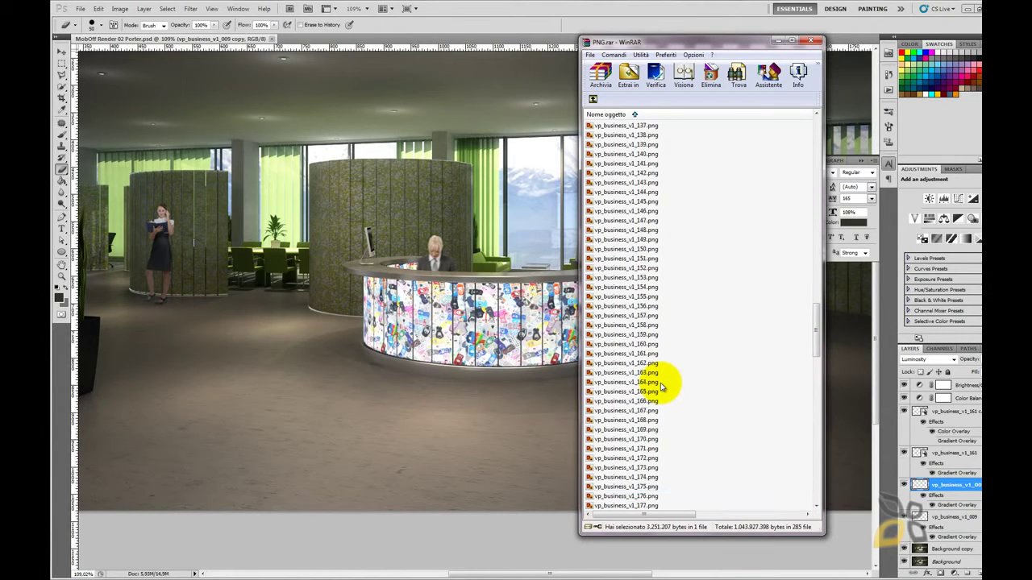
{"action": "scroll", "coordinate": [661, 389], "scroll_direction": "up", "scroll_amount": 13}
{"action": "scroll", "coordinate": [661, 389], "scroll_direction": "up", "scroll_amount": 7}
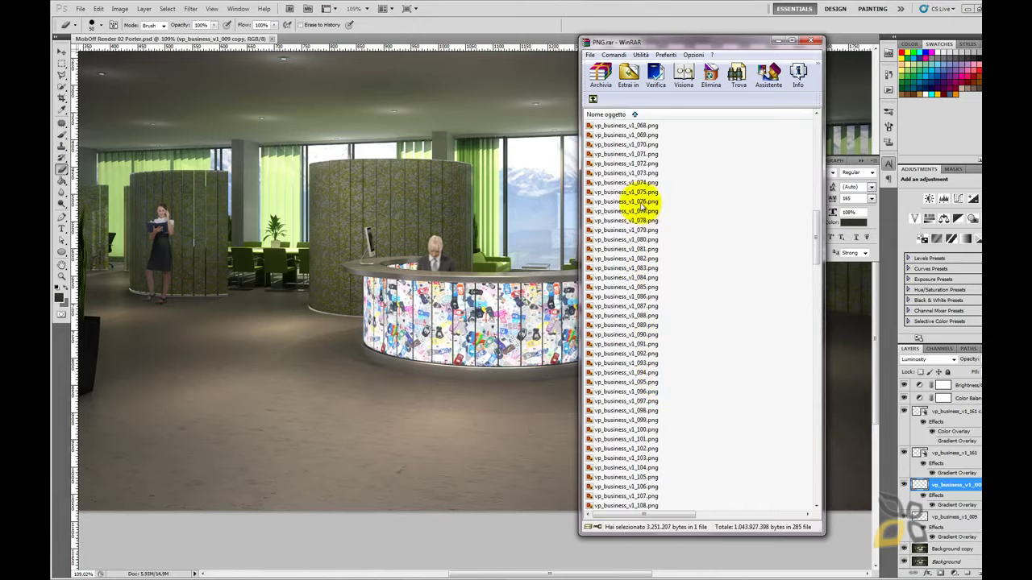
{"action": "mouse_move", "coordinate": [645, 220]}
{"action": "left_mouse_down"}
{"action": "mouse_move", "coordinate": [537, 276]}
{"action": "mouse_move", "coordinate": [498, 322]}
{"action": "left_mouse_up"}
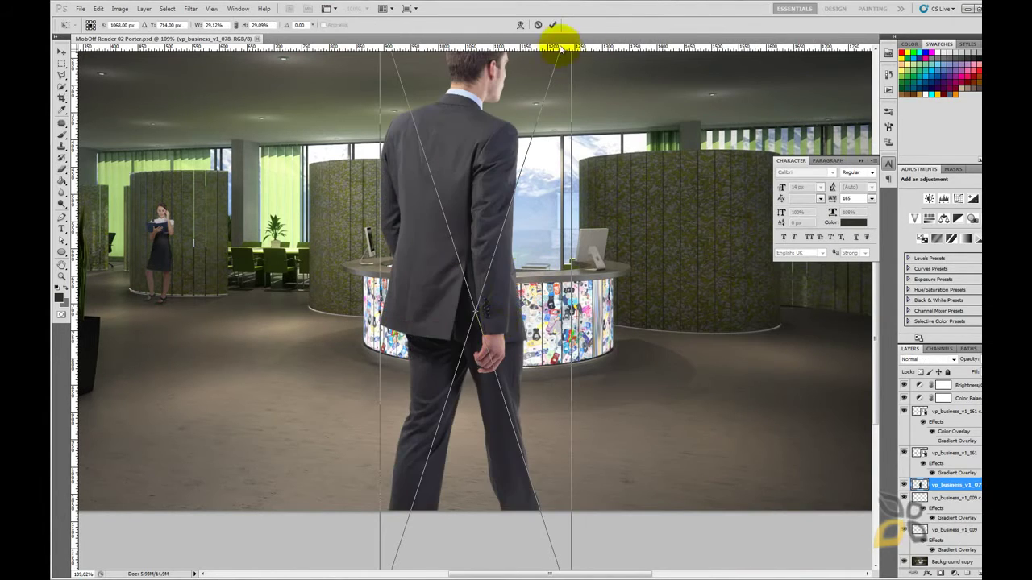
- Scale the walking man proportionally to 11.84% and stand him right of the reception desk
{"action": "left_click", "coordinate": [235, 25]}
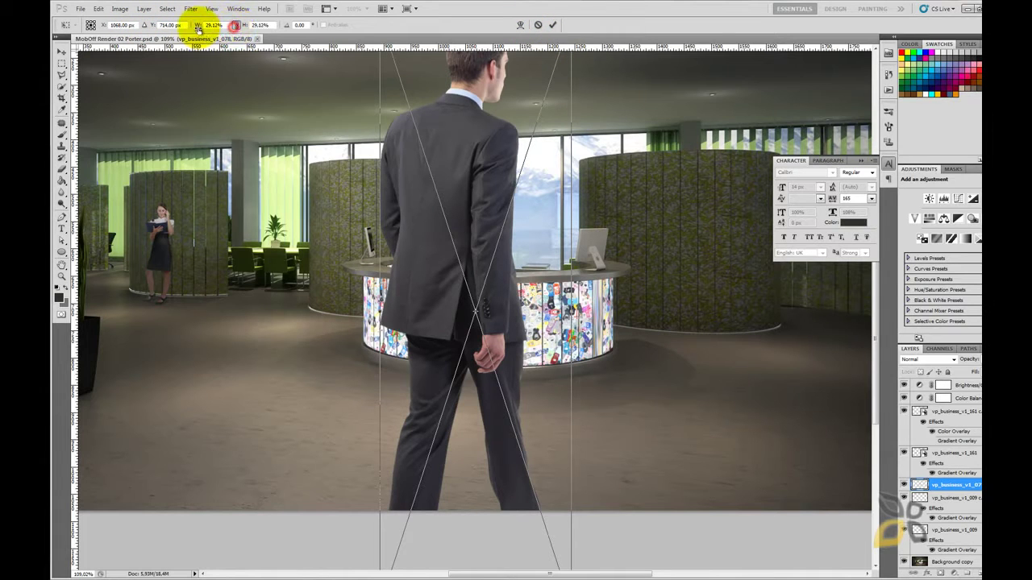
{"action": "mouse_move", "coordinate": [200, 25]}
{"action": "left_mouse_down"}
{"action": "mouse_move", "coordinate": [169, 25]}
{"action": "mouse_move", "coordinate": [175, 47]}
{"action": "mouse_move", "coordinate": [195, 46]}
{"action": "left_mouse_up"}
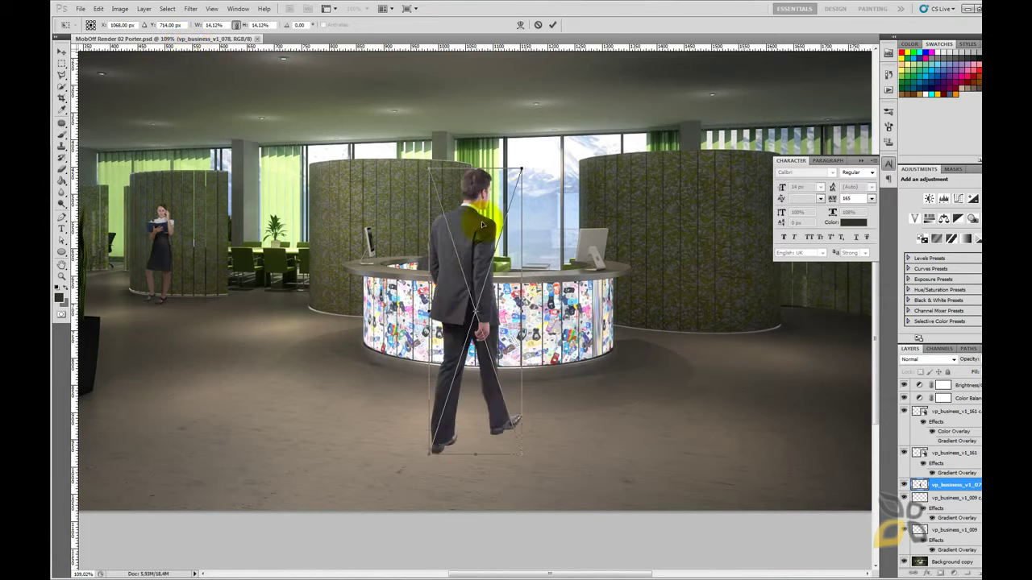
{"action": "mouse_move", "coordinate": [480, 225]}
{"action": "left_mouse_down"}
{"action": "mouse_move", "coordinate": [555, 248]}
{"action": "mouse_move", "coordinate": [715, 257]}
{"action": "left_mouse_up"}
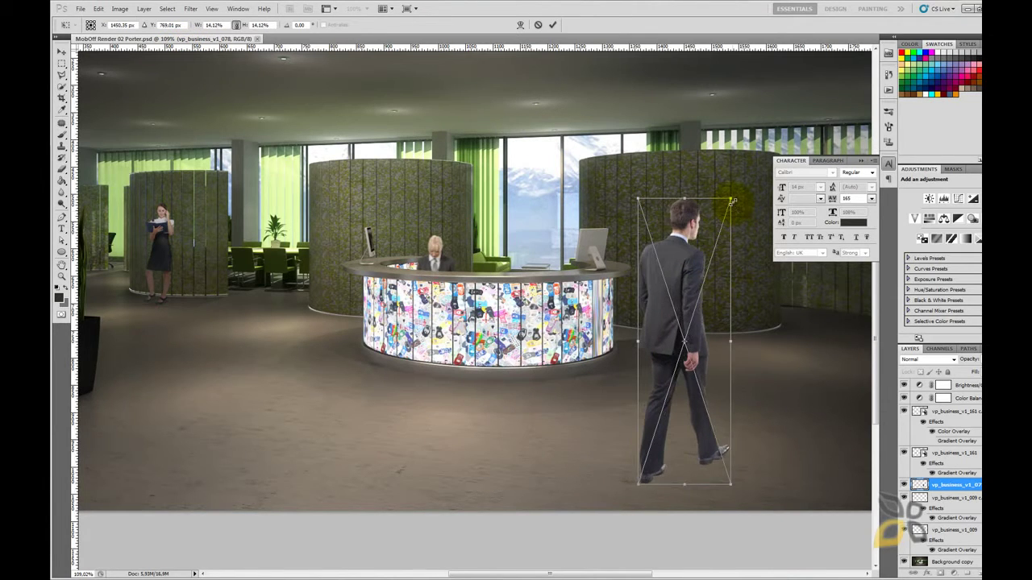
{"action": "left_click_drag", "start_coordinate": [730, 198], "coordinate": [705, 249]}
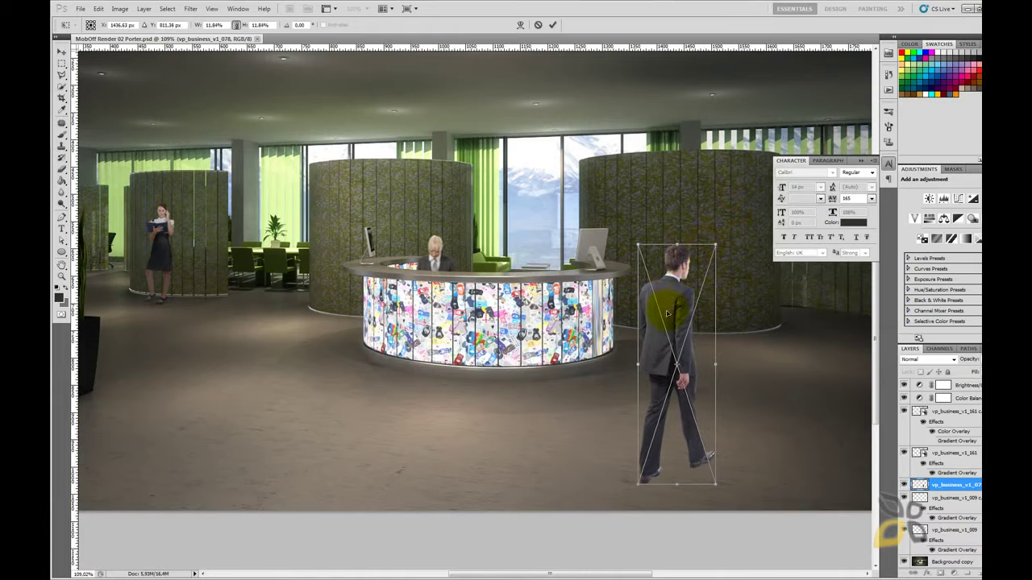
{"action": "left_click_drag", "start_coordinate": [667, 313], "coordinate": [719, 263]}
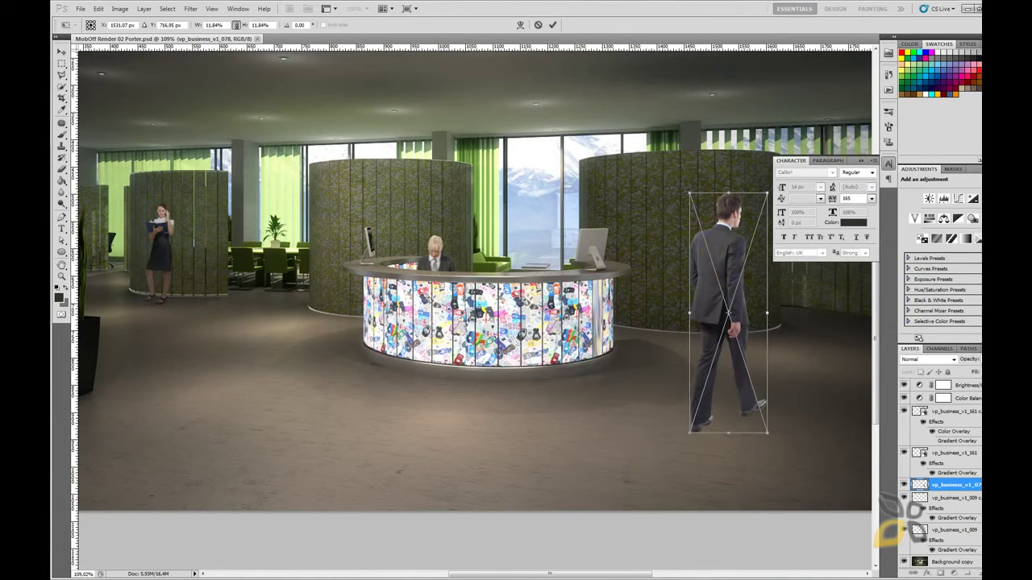
- Resize the Photoshop window to show more of the canvas
{"action": "left_click", "coordinate": [975, 9]}
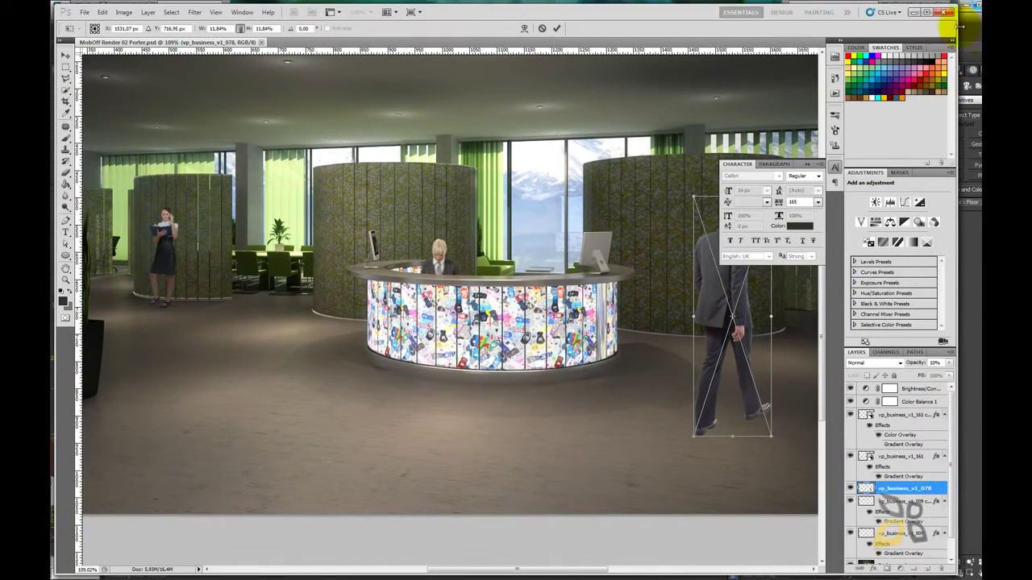
{"action": "left_click", "coordinate": [929, 11]}
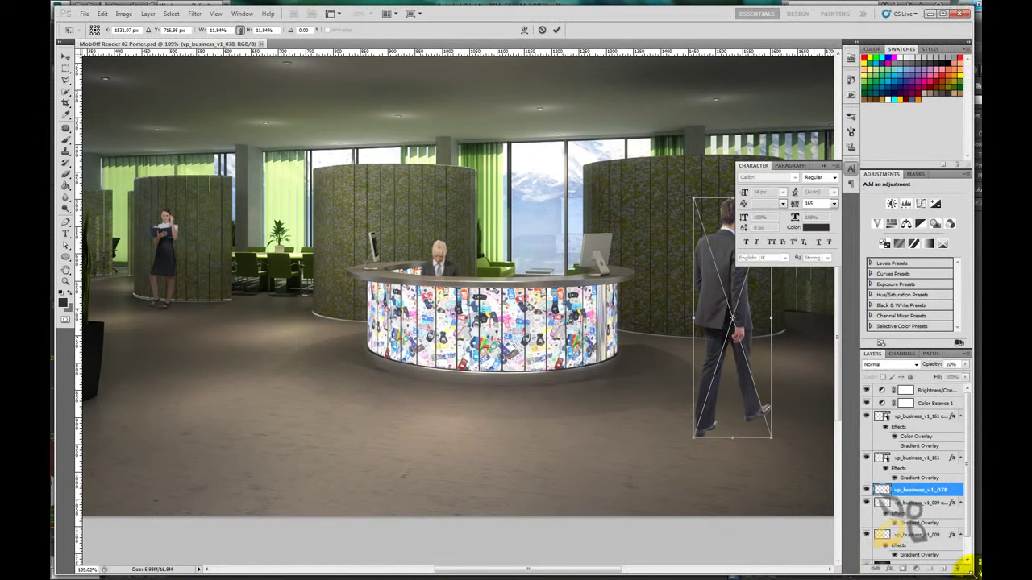
{"action": "mouse_move", "coordinate": [965, 564]}
{"action": "left_mouse_down"}
{"action": "mouse_move", "coordinate": [973, 568]}
{"action": "mouse_move", "coordinate": [714, 348]}
{"action": "left_mouse_up"}
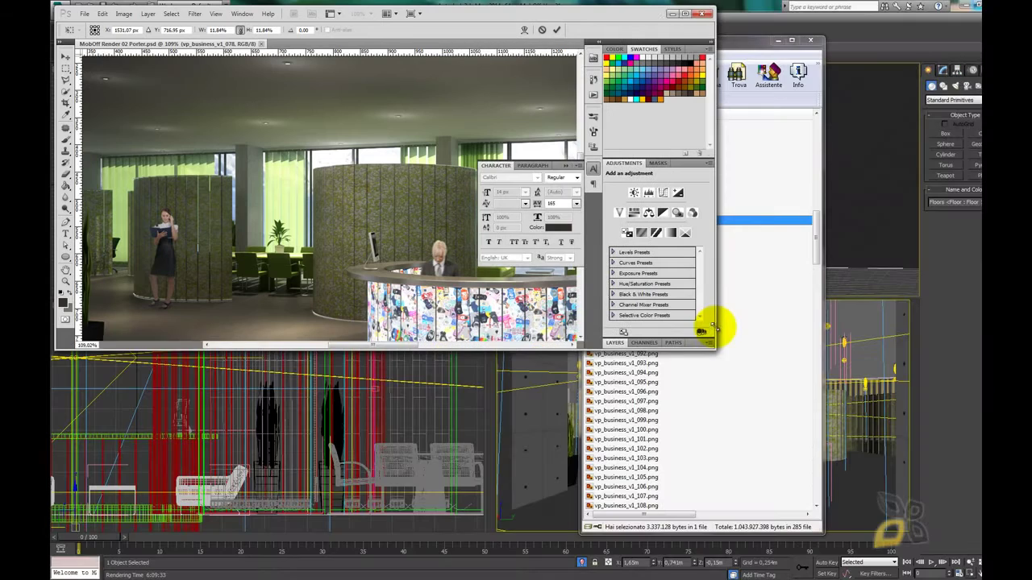
- Peek at the 3ds Max scene, then bring Photoshop back and stretch it nearly full screen
{"action": "left_click", "coordinate": [675, 16]}
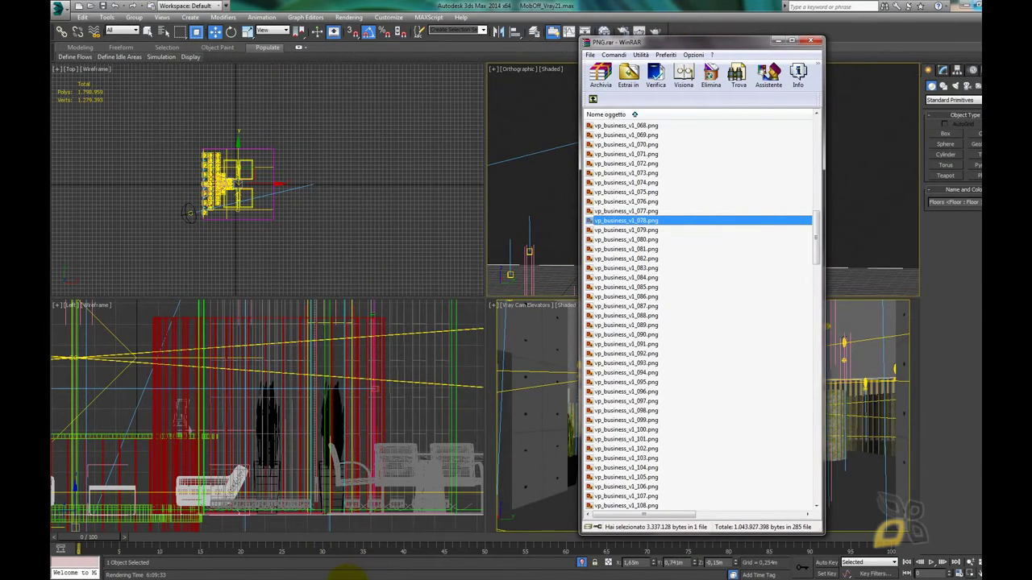
{"action": "left_click", "coordinate": [347, 574]}
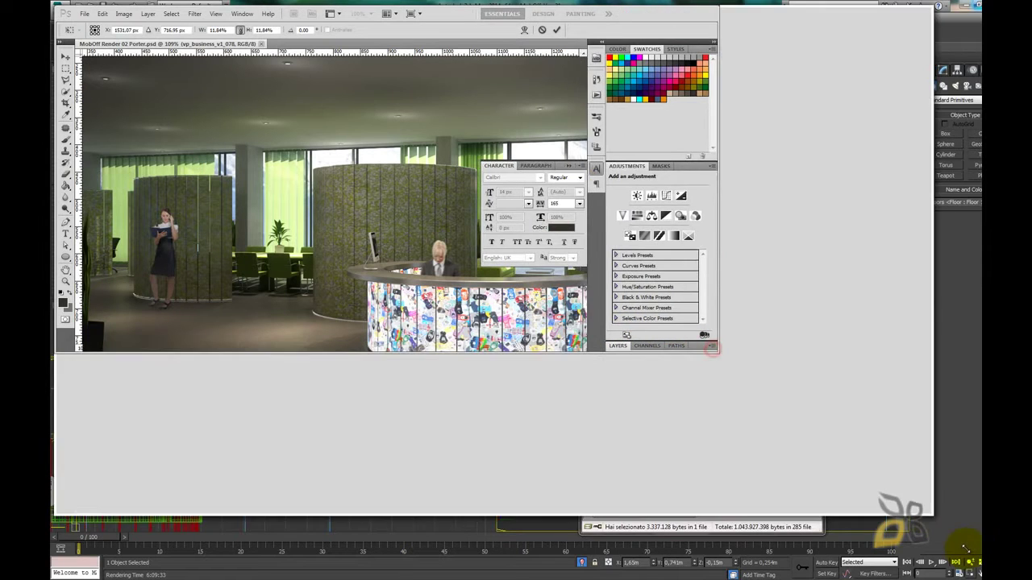
{"action": "left_click_drag", "start_coordinate": [712, 349], "coordinate": [966, 574]}
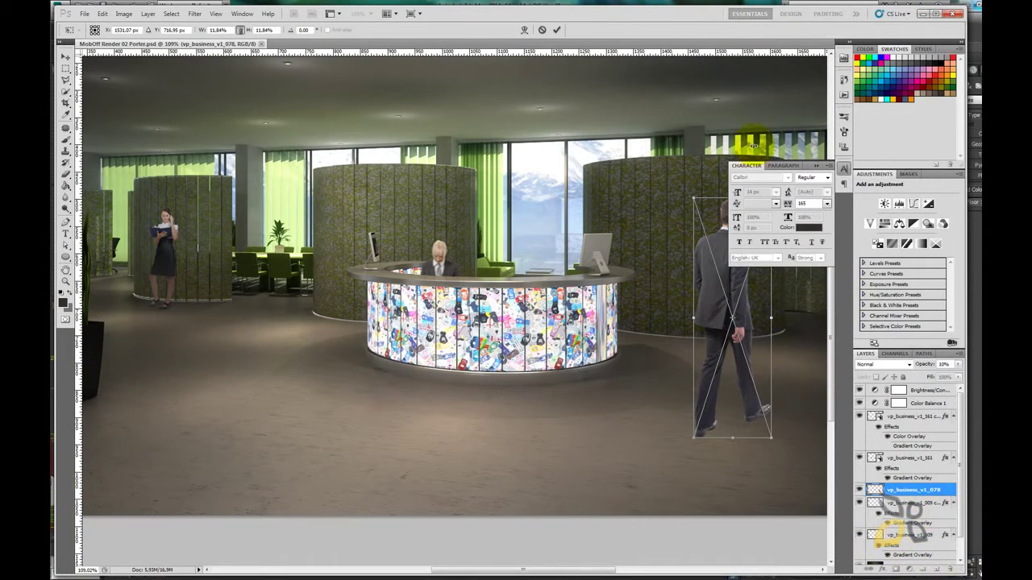
- Close the Character panel, commit the businessman's Free Transform, and zoom out
{"action": "left_click", "coordinate": [816, 167]}
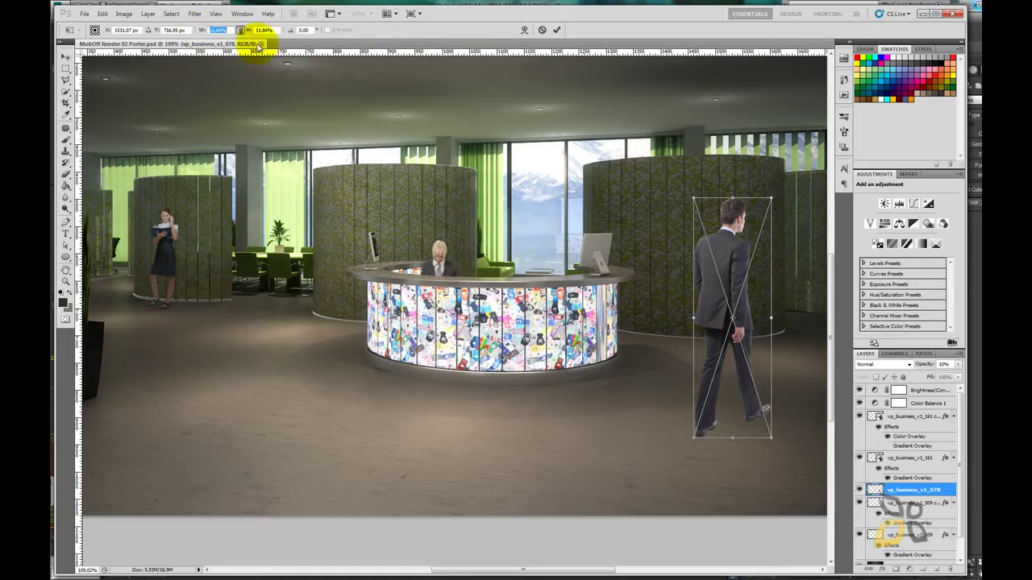
{"action": "left_click", "coordinate": [557, 29]}
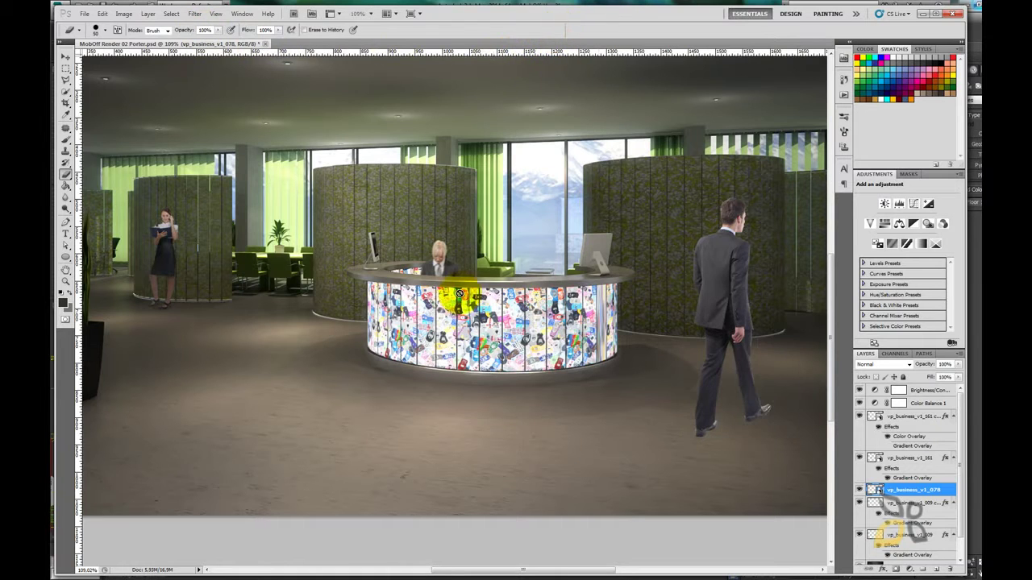
{"action": "scroll", "coordinate": [464, 294], "scroll_direction": "down", "scroll_amount": 2}
{"action": "scroll", "coordinate": [464, 301], "scroll_direction": "down", "scroll_amount": 1}
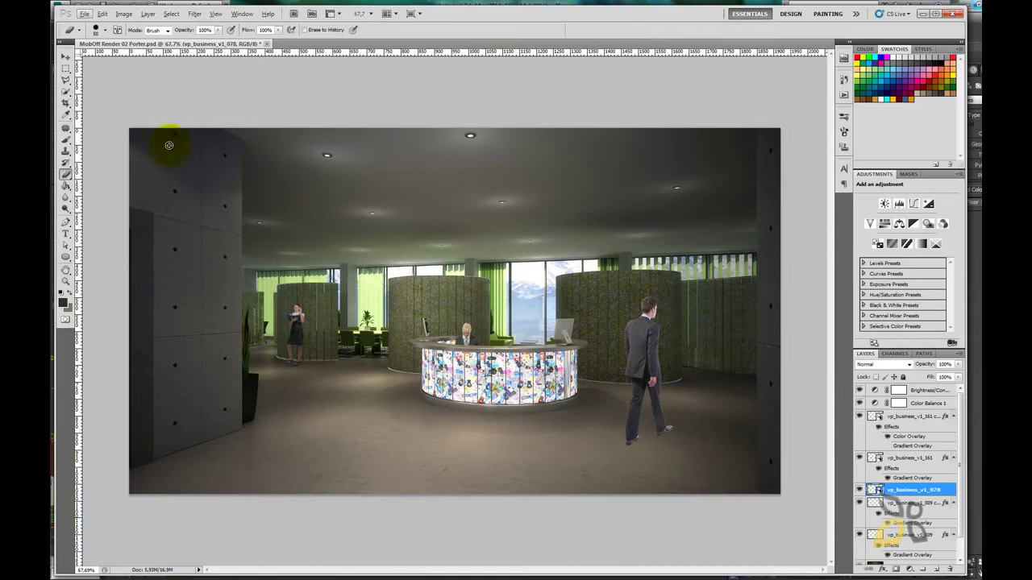
- Move the vp_business_v1_078 layer just right of the reception desk and toggle its visibility to compare
{"action": "left_click", "coordinate": [64, 59]}
{"action": "mouse_move", "coordinate": [652, 381]}
{"action": "left_mouse_down"}
{"action": "mouse_move", "coordinate": [713, 378]}
{"action": "mouse_move", "coordinate": [592, 388]}
{"action": "mouse_move", "coordinate": [602, 393]}
{"action": "left_mouse_up"}
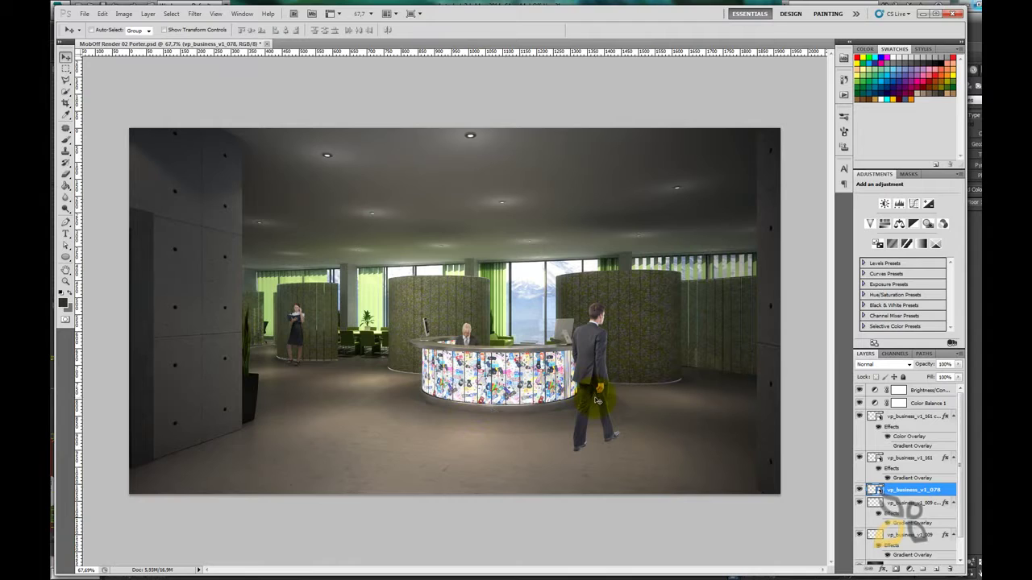
{"action": "mouse_move", "coordinate": [595, 400]}
{"action": "left_mouse_down"}
{"action": "mouse_move", "coordinate": [600, 378]}
{"action": "mouse_move", "coordinate": [594, 384]}
{"action": "left_mouse_up"}
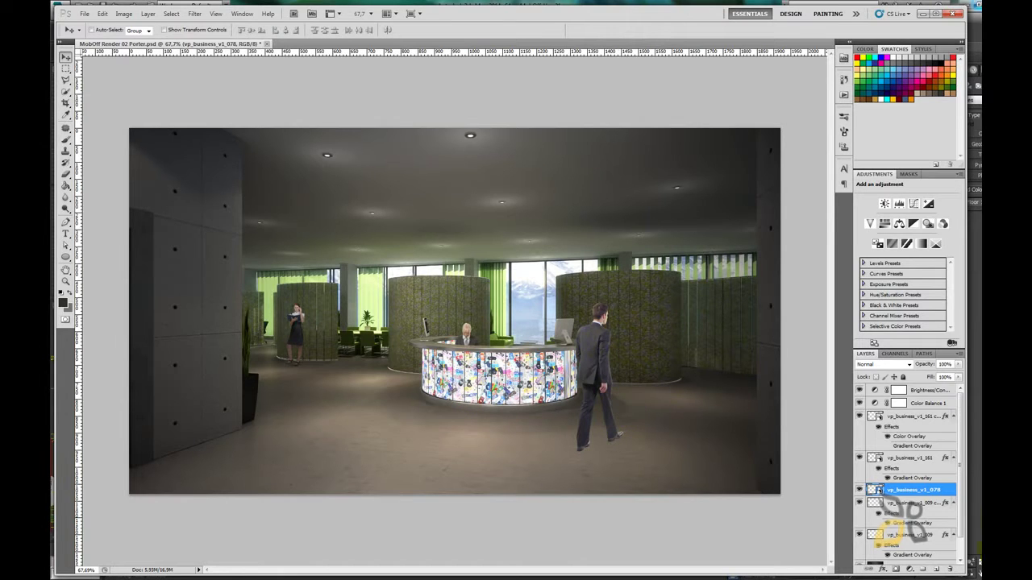
{"action": "left_click", "coordinate": [859, 491]}
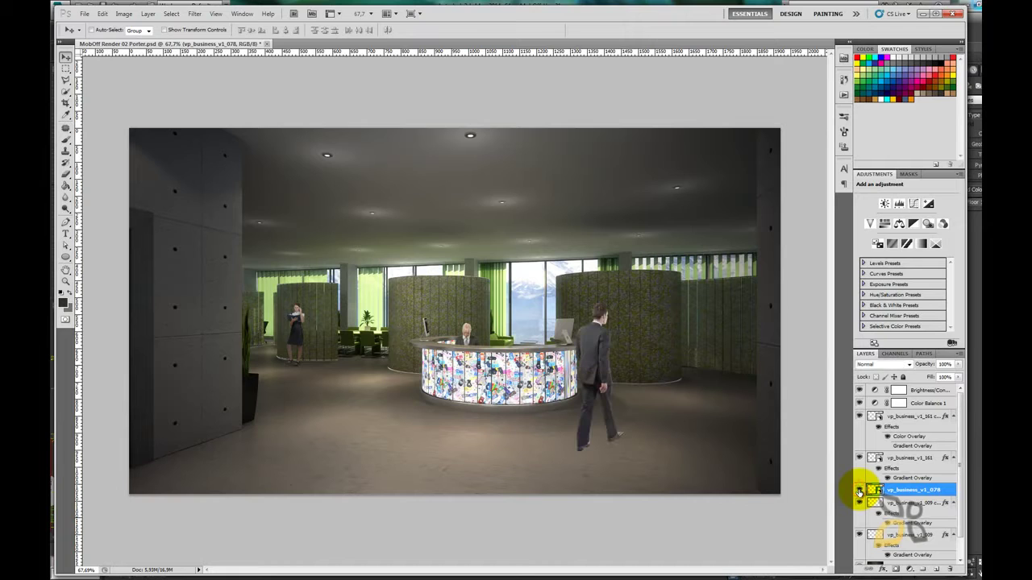
- Enable a Gradient Overlay in the businessman layer's Layer Style
{"action": "double_click", "coordinate": [948, 491]}
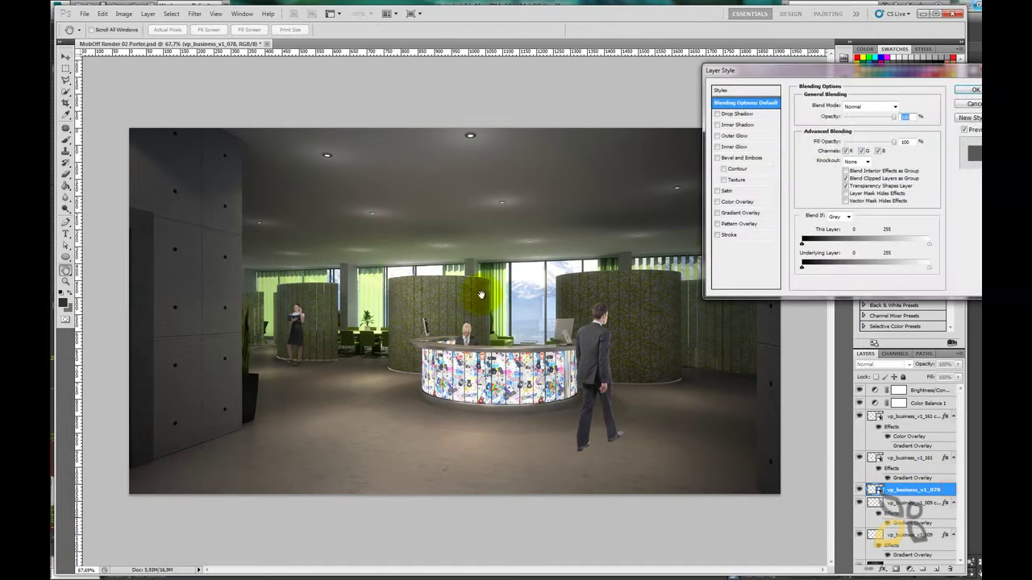
{"action": "mouse_move", "coordinate": [795, 74]}
{"action": "left_mouse_down"}
{"action": "mouse_move", "coordinate": [190, 125]}
{"action": "mouse_move", "coordinate": [247, 138]}
{"action": "left_mouse_up"}
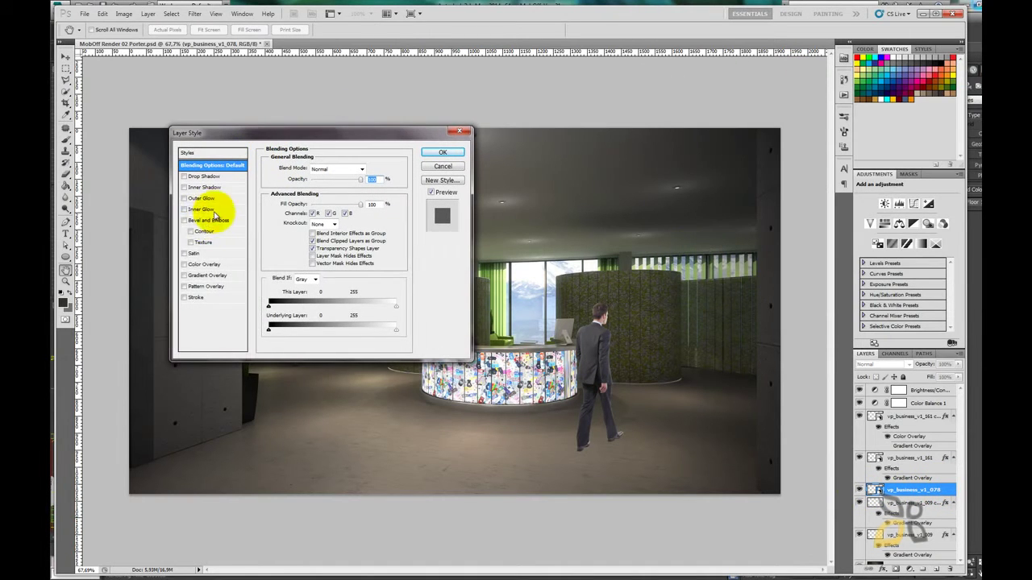
{"action": "left_click", "coordinate": [184, 275]}
{"action": "left_click", "coordinate": [230, 275]}
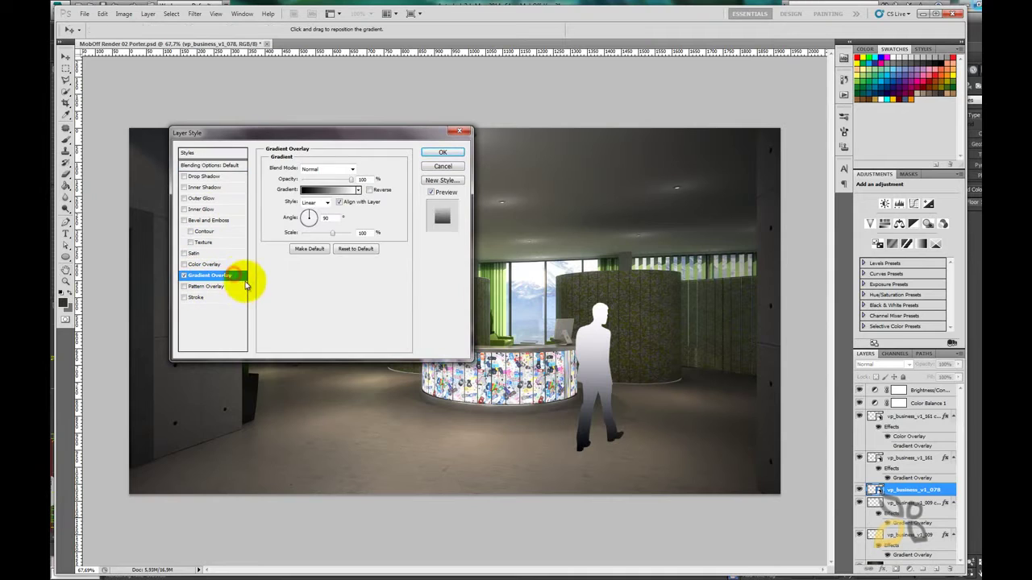
{"action": "left_click", "coordinate": [322, 192]}
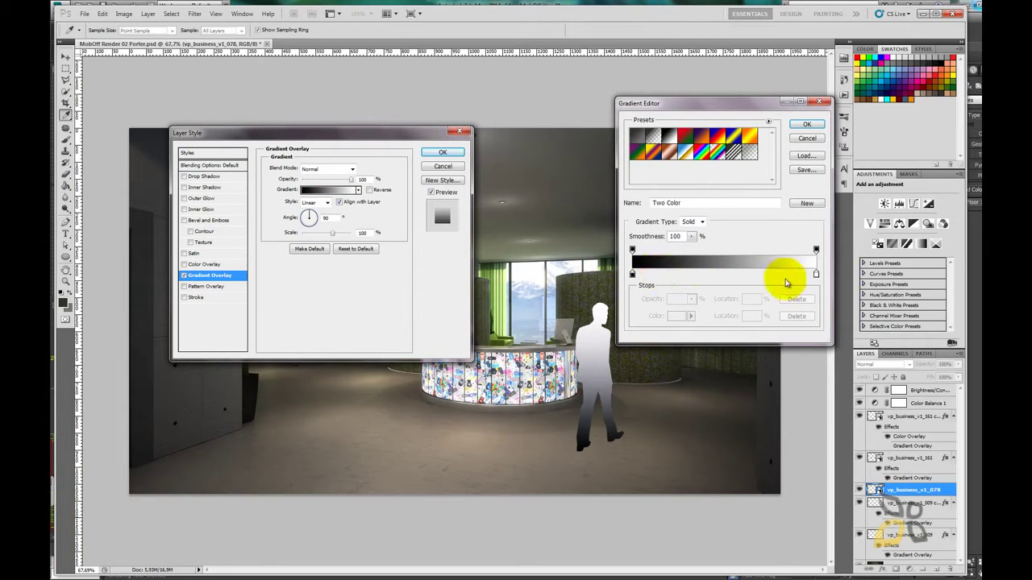
- Set the gradient's right stop to light grey #cecccc and shift the midpoint to about 36%
{"action": "left_click", "coordinate": [816, 274]}
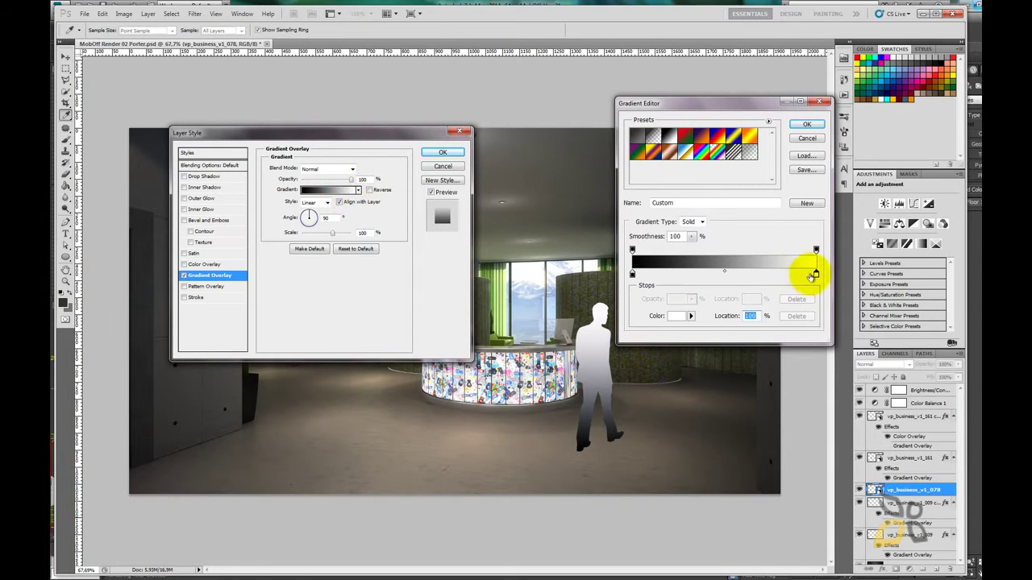
{"action": "double_click", "coordinate": [816, 275]}
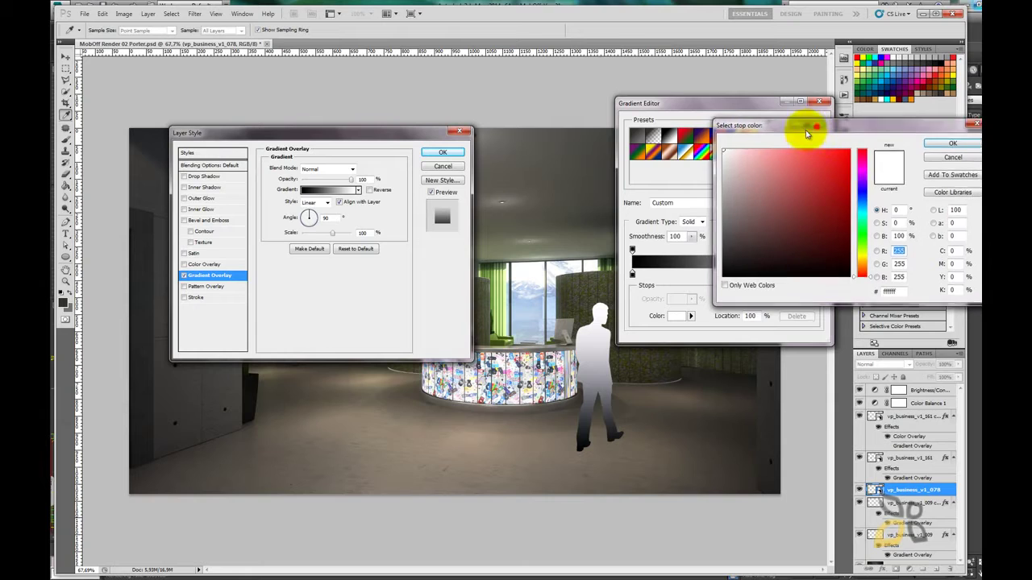
{"action": "left_click_drag", "start_coordinate": [811, 127], "coordinate": [802, 130]}
{"action": "left_click", "coordinate": [714, 176]}
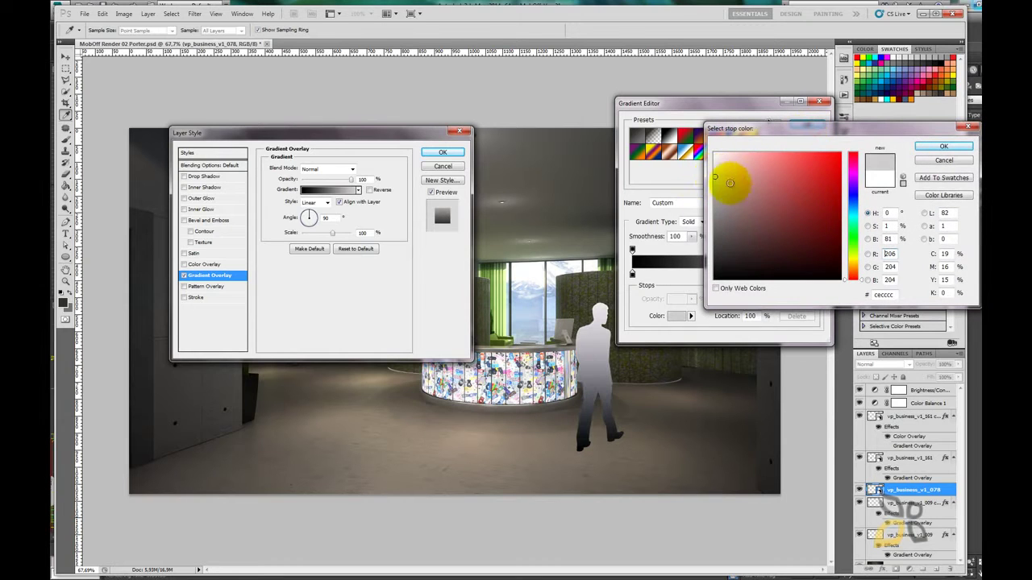
{"action": "left_click", "coordinate": [940, 147]}
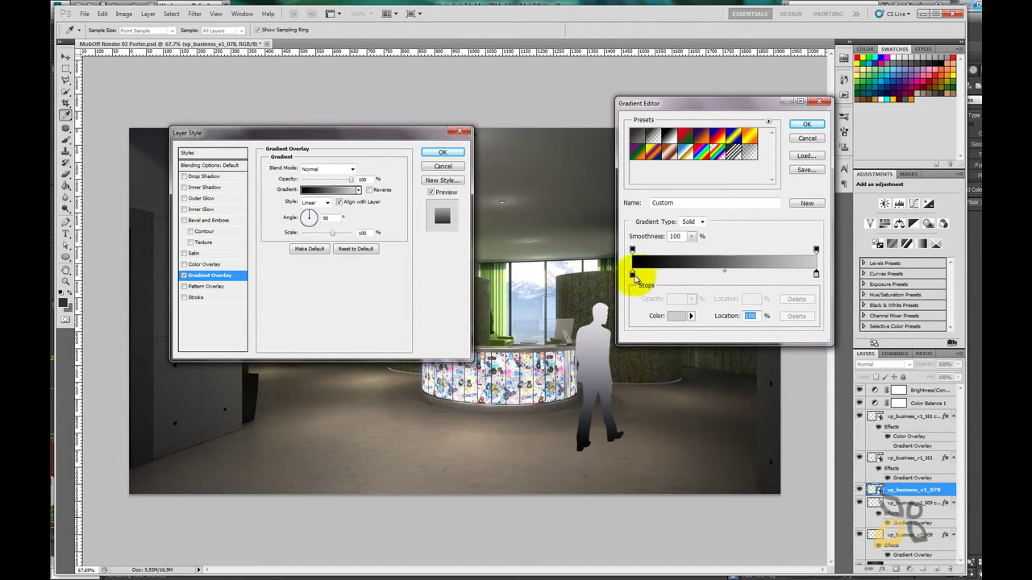
{"action": "double_click", "coordinate": [747, 315]}
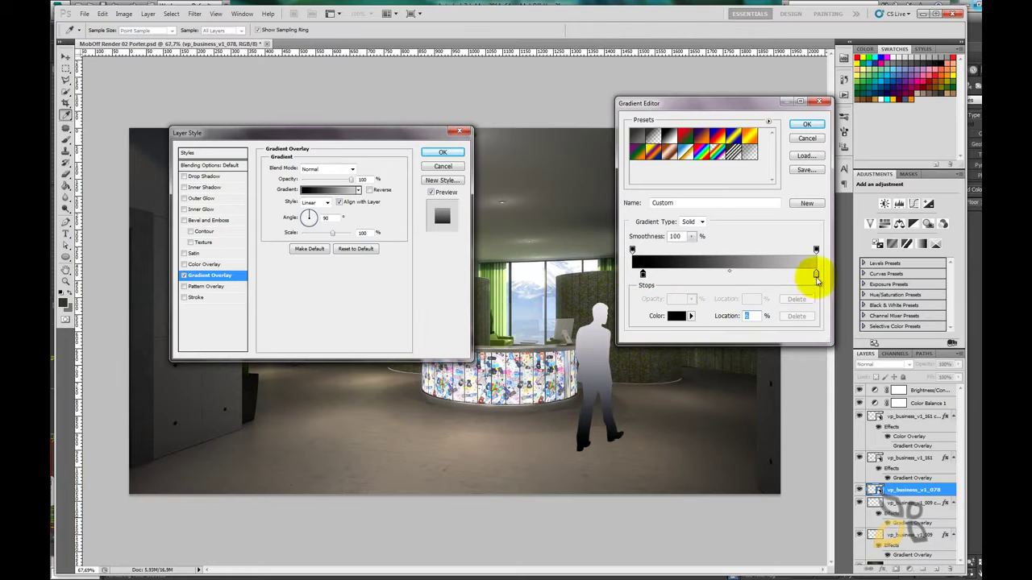
{"action": "mouse_move", "coordinate": [731, 274]}
{"action": "left_mouse_down"}
{"action": "mouse_move", "coordinate": [706, 281]}
{"action": "mouse_move", "coordinate": [720, 272]}
{"action": "left_mouse_up"}
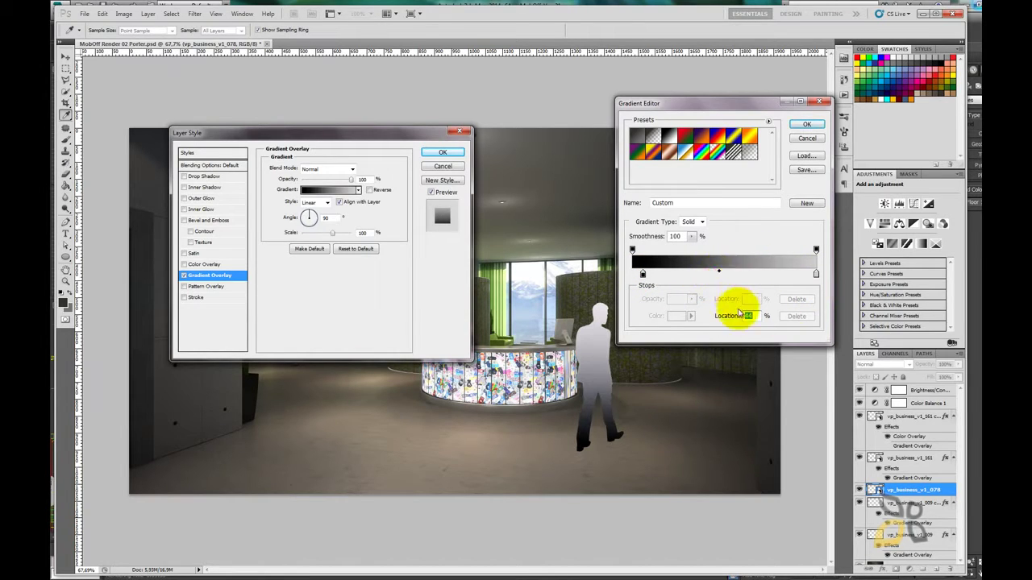
{"action": "left_click", "coordinate": [806, 126]}
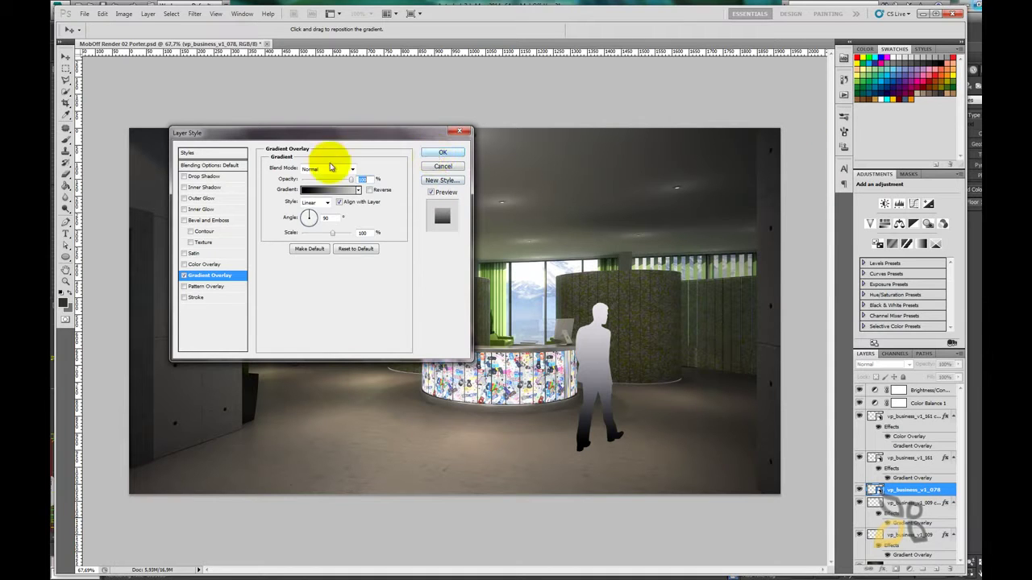
- Set the businessman layer's blend mode to Multiply and apply the style
{"action": "left_click", "coordinate": [211, 165]}
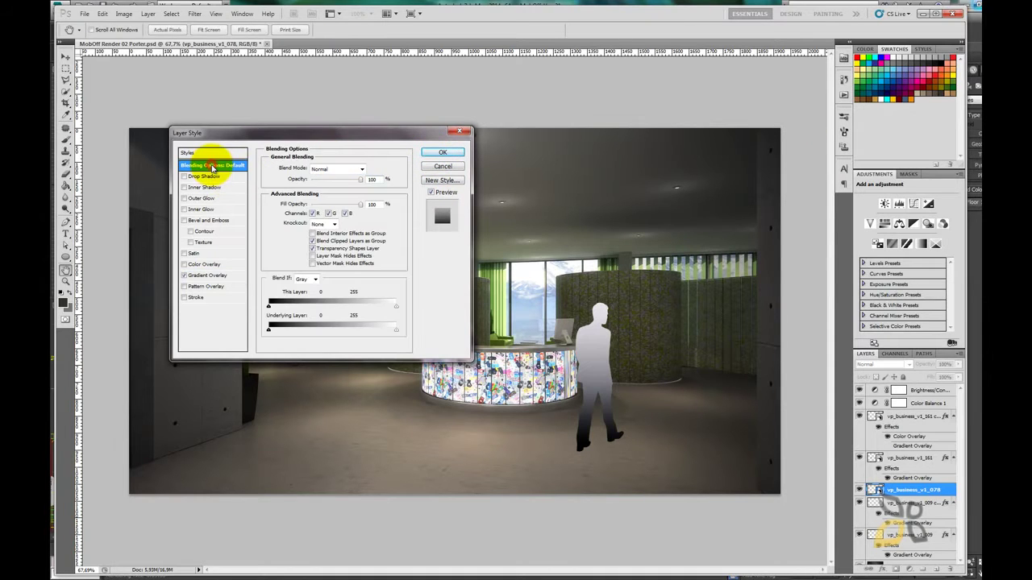
{"action": "left_click", "coordinate": [363, 170]}
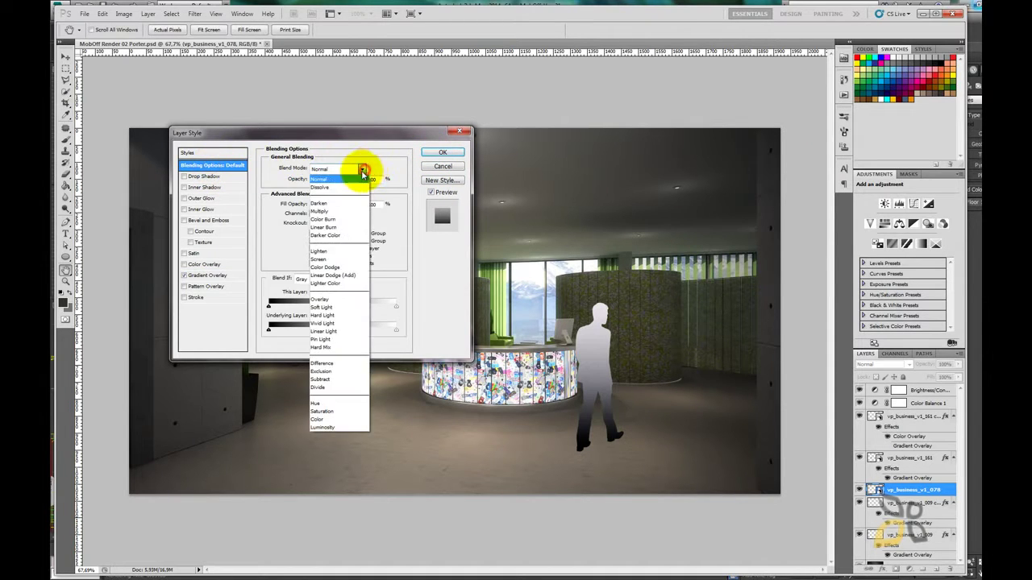
{"action": "left_click", "coordinate": [329, 212]}
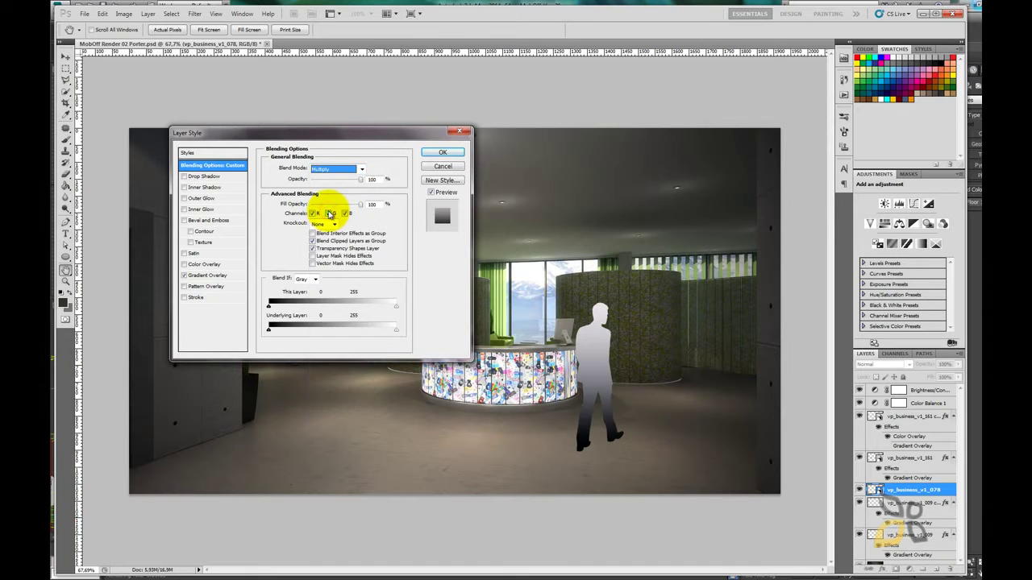
{"action": "left_click", "coordinate": [443, 152]}
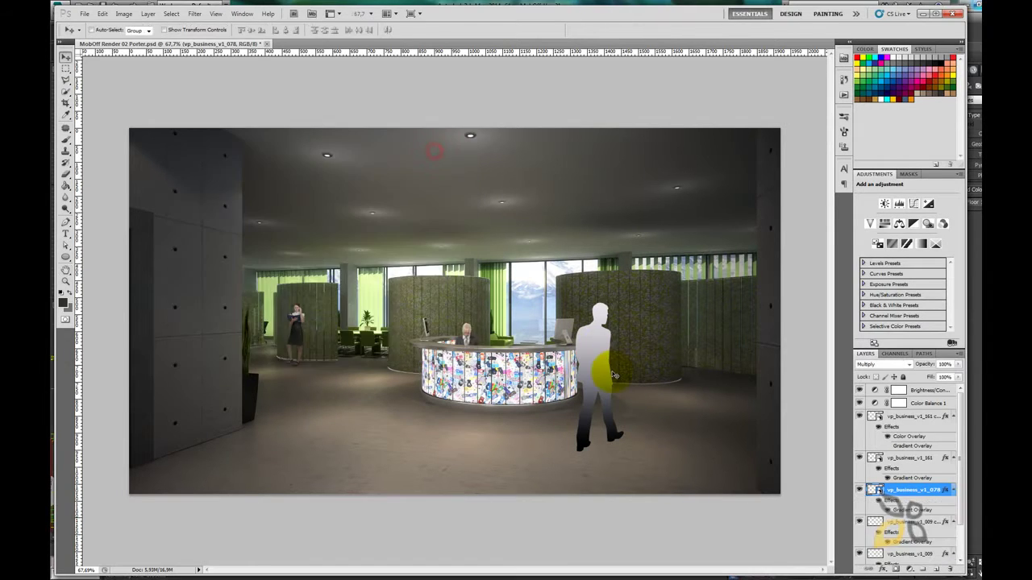
- Set the Gradient Overlay's own blend mode to Multiply
{"action": "double_click", "coordinate": [942, 489]}
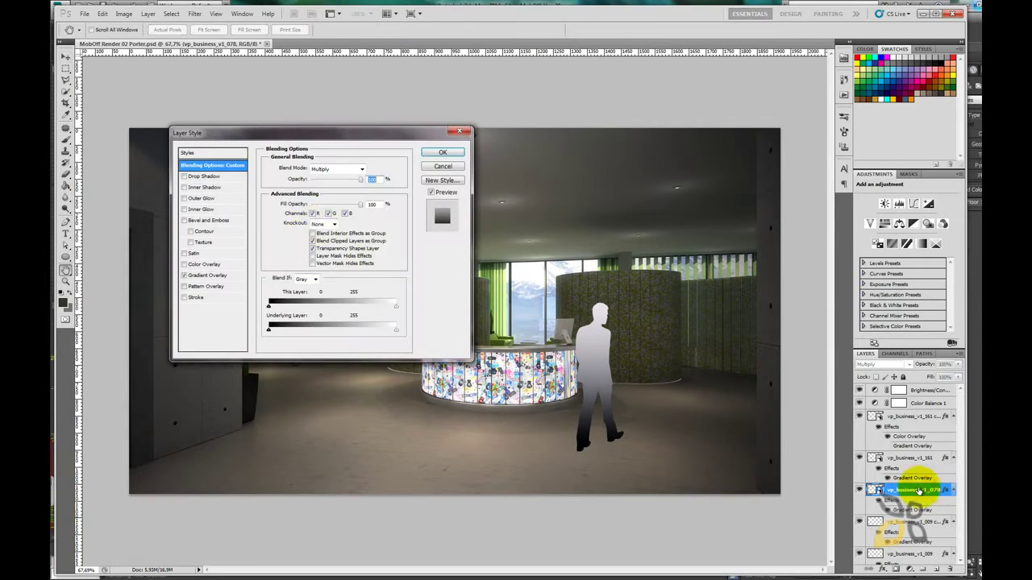
{"action": "left_click", "coordinate": [233, 277]}
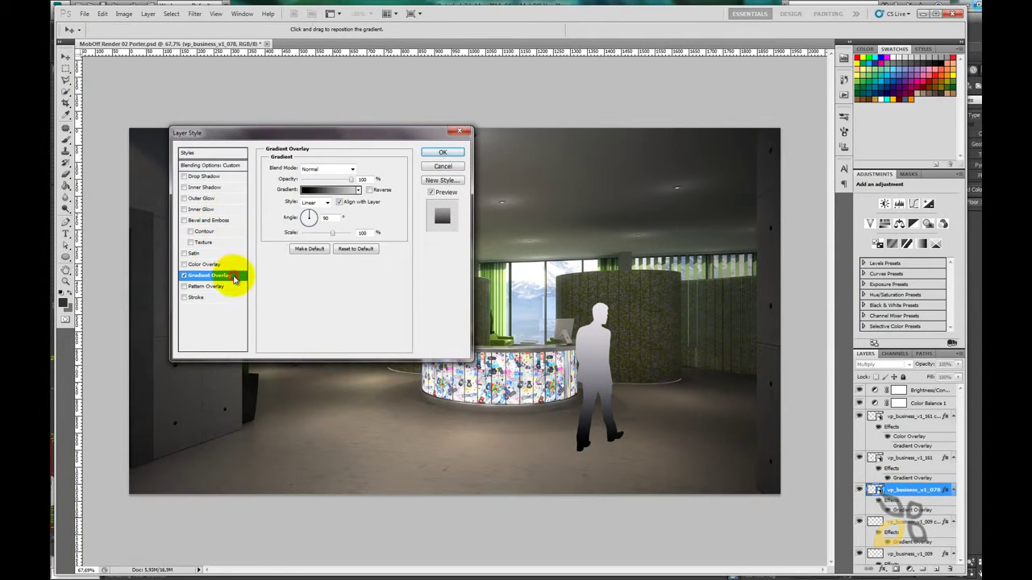
{"action": "left_click", "coordinate": [352, 168]}
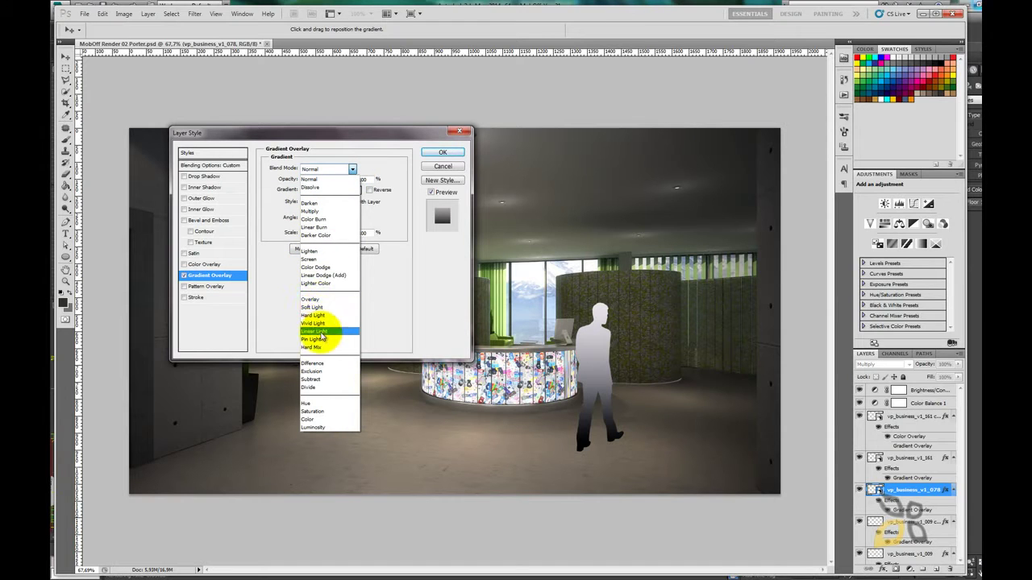
{"action": "left_click", "coordinate": [314, 211]}
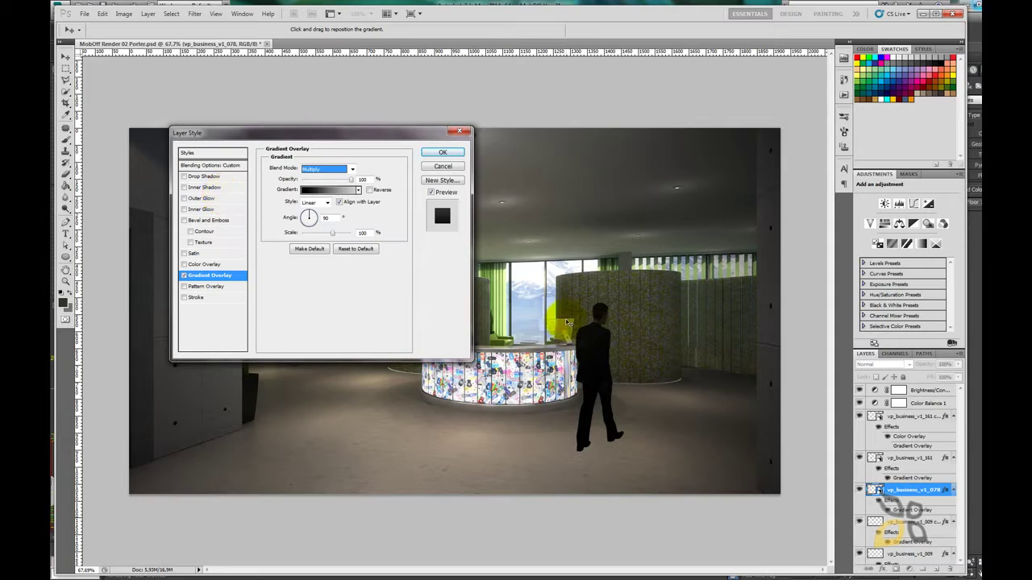
- Preview several layer blend modes, settle on Normal, and lower layer opacity to about 93%
{"action": "left_click", "coordinate": [214, 165]}
{"action": "left_click", "coordinate": [328, 170]}
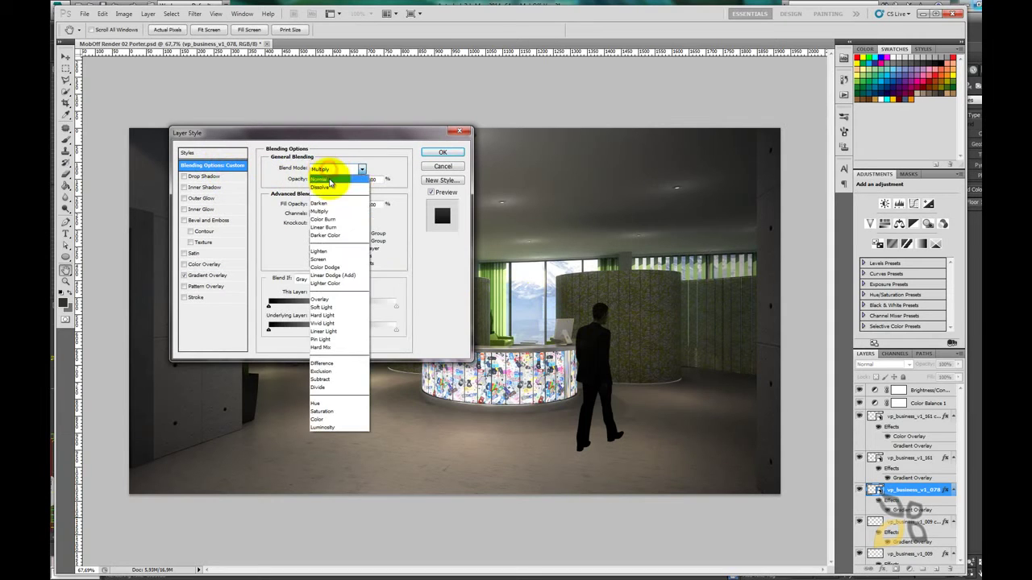
{"action": "left_click", "coordinate": [329, 171]}
{"action": "left_click", "coordinate": [330, 171]}
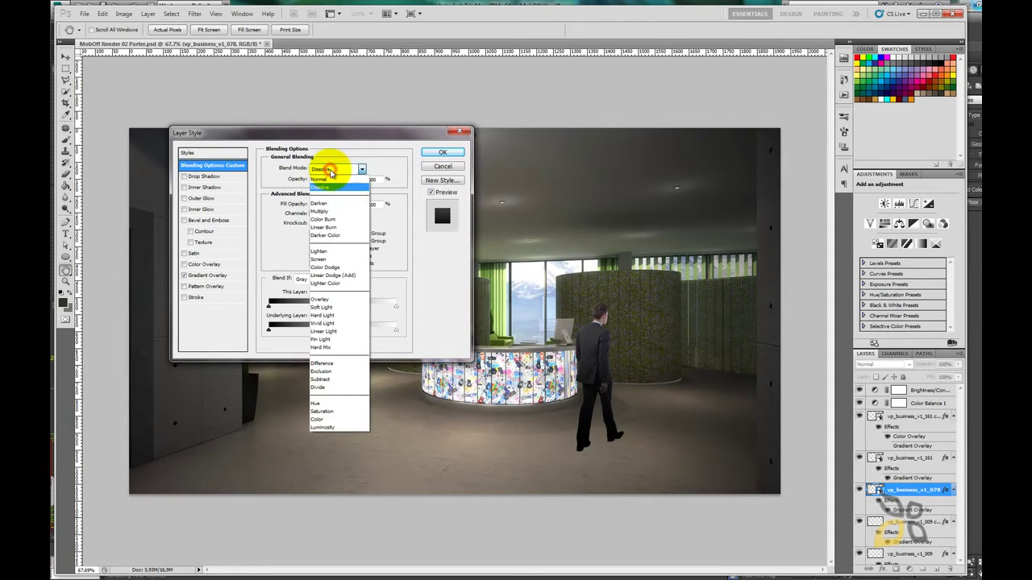
{"action": "key", "text": "Down"}
{"action": "key", "text": "Down"}
{"action": "key", "text": "Down"}
{"action": "key", "text": "Down"}
{"action": "key", "text": "Down"}
{"action": "key", "text": "Down"}
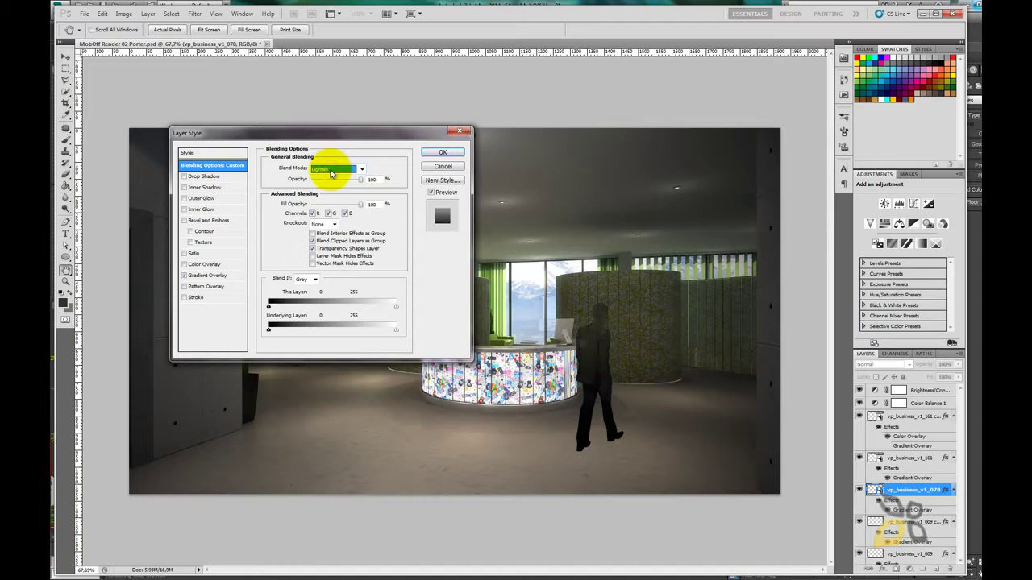
{"action": "key", "text": "Down"}
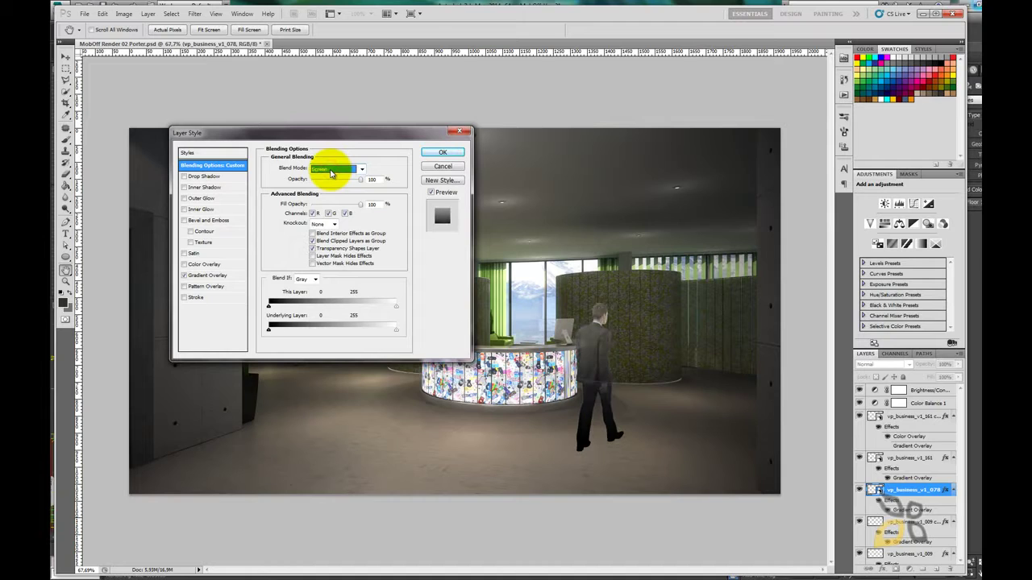
{"action": "key", "text": "Down"}
{"action": "key", "text": "Down"}
{"action": "key", "text": "Down"}
{"action": "key", "text": "Down"}
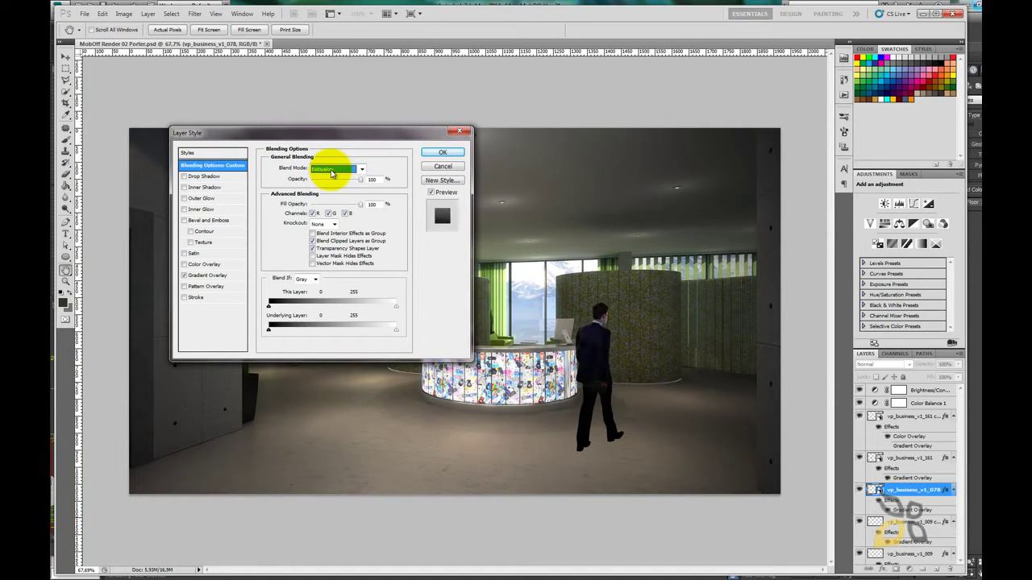
{"action": "key", "text": "Down"}
{"action": "key", "text": "Down"}
{"action": "key", "text": "Down"}
{"action": "key", "text": "Down"}
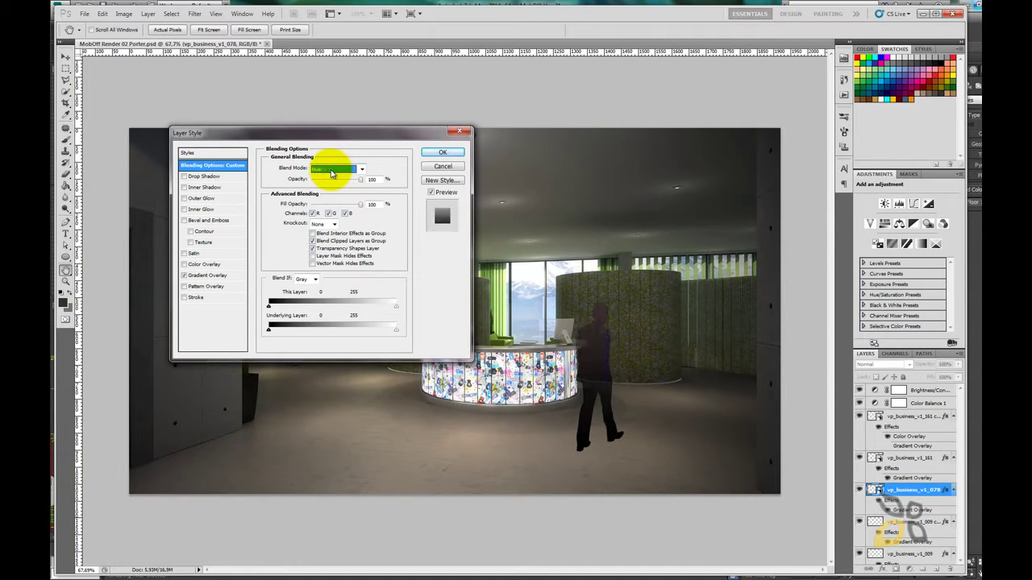
{"action": "key", "text": "Down"}
{"action": "left_click", "coordinate": [331, 174]}
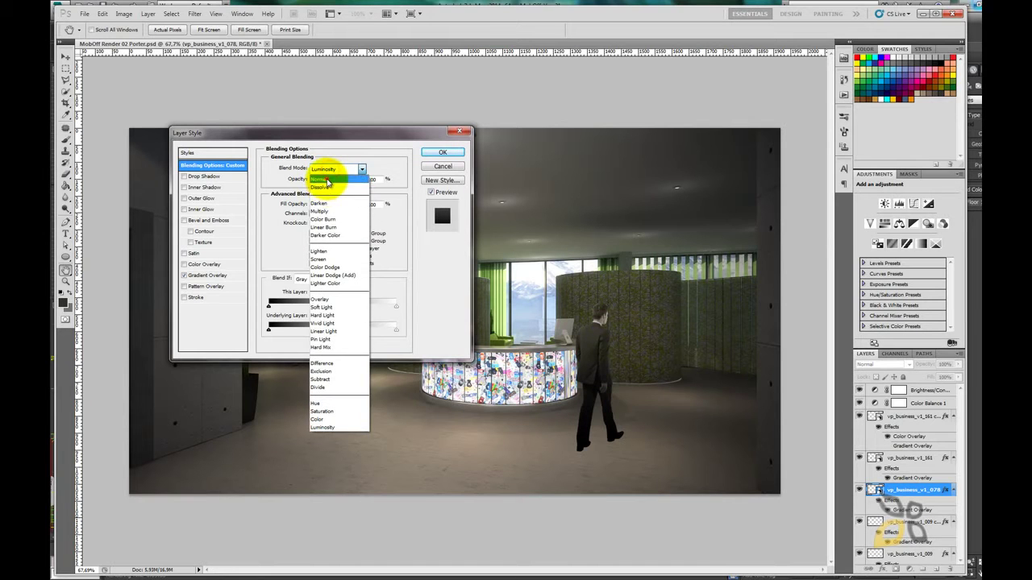
{"action": "left_click", "coordinate": [330, 179]}
{"action": "left_click", "coordinate": [440, 154]}
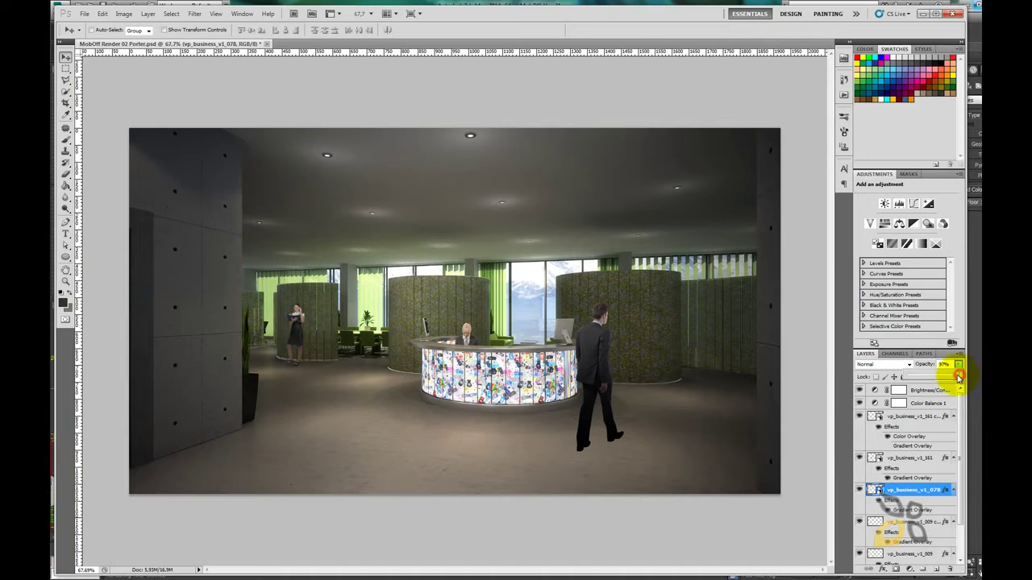
{"action": "left_click_drag", "start_coordinate": [953, 378], "coordinate": [946, 379]}
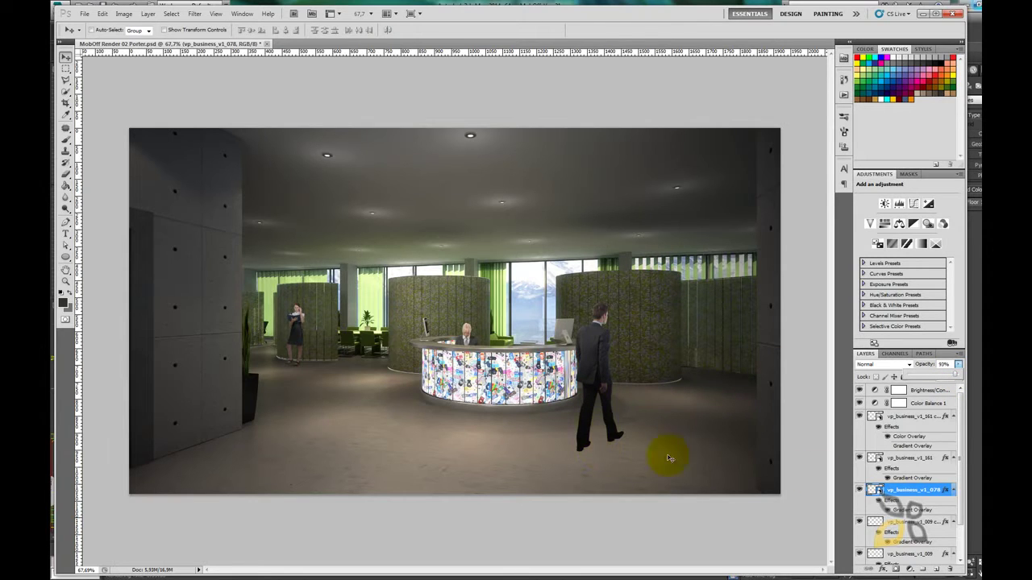
- Change the Gradient Overlay's left stop from black to dark grey #5f5e5e
{"action": "double_click", "coordinate": [936, 490]}
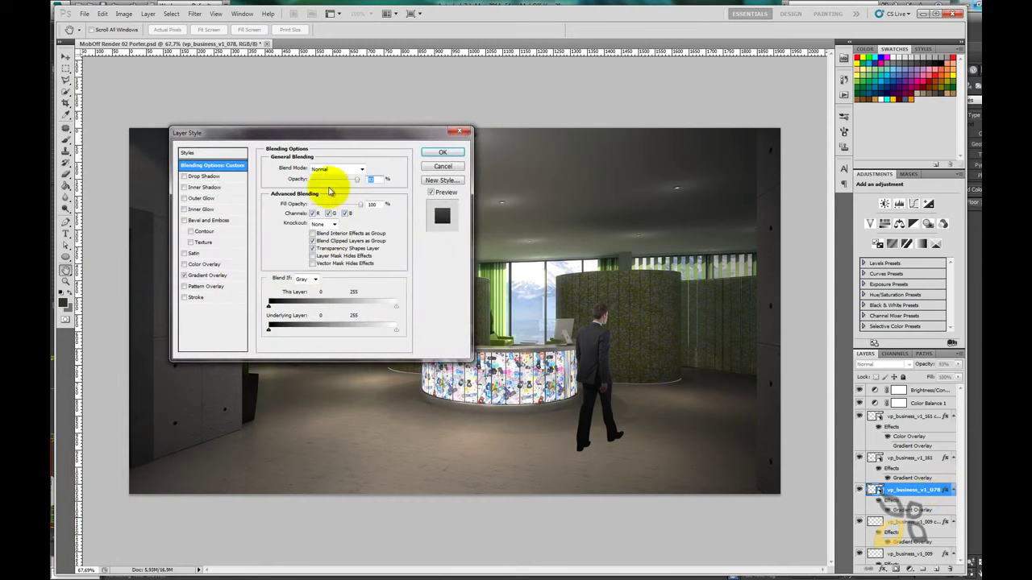
{"action": "left_click", "coordinate": [209, 275]}
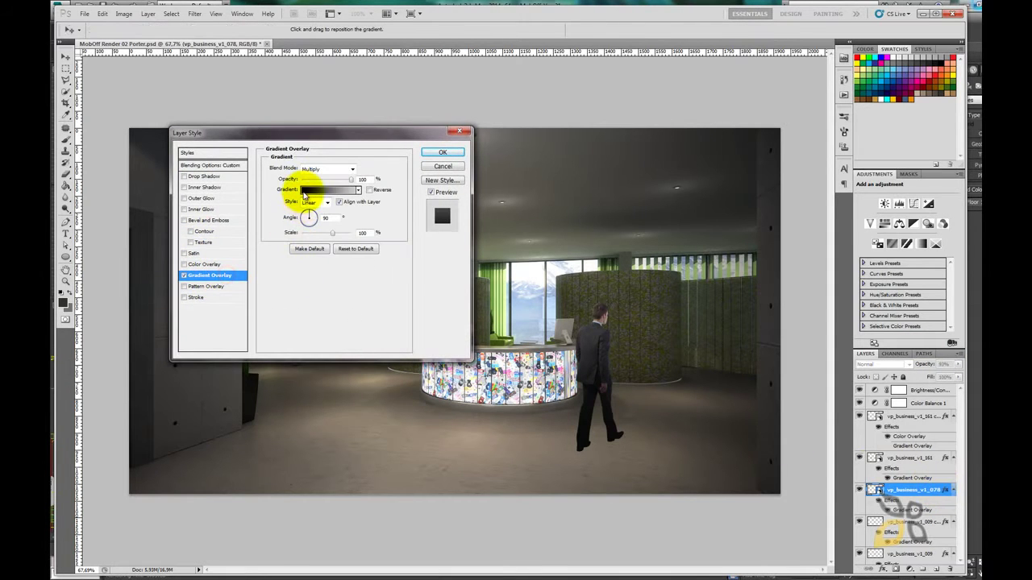
{"action": "left_click", "coordinate": [307, 190]}
{"action": "left_click_drag", "start_coordinate": [691, 105], "coordinate": [279, 98]}
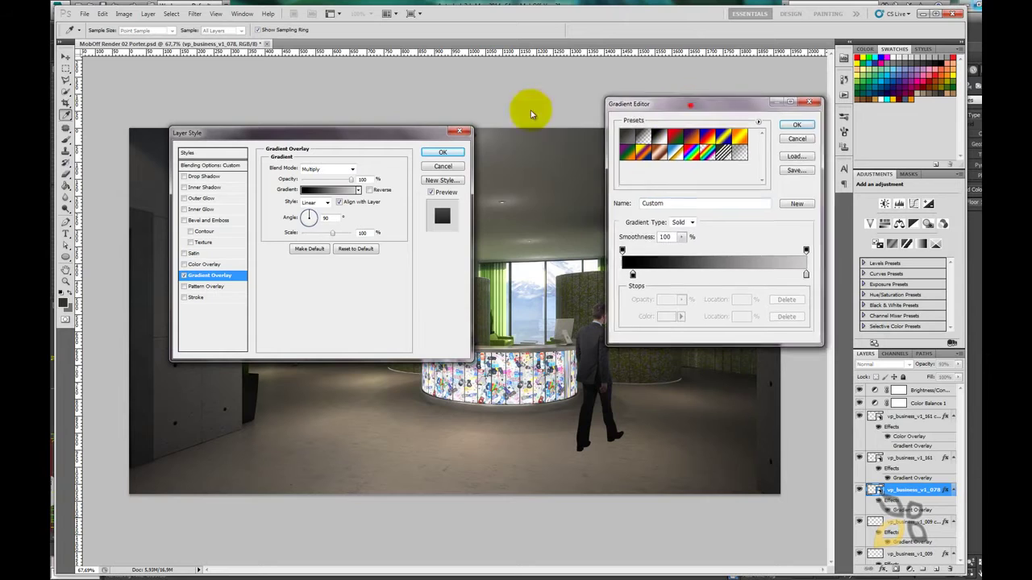
{"action": "left_click_drag", "start_coordinate": [231, 268], "coordinate": [221, 268]}
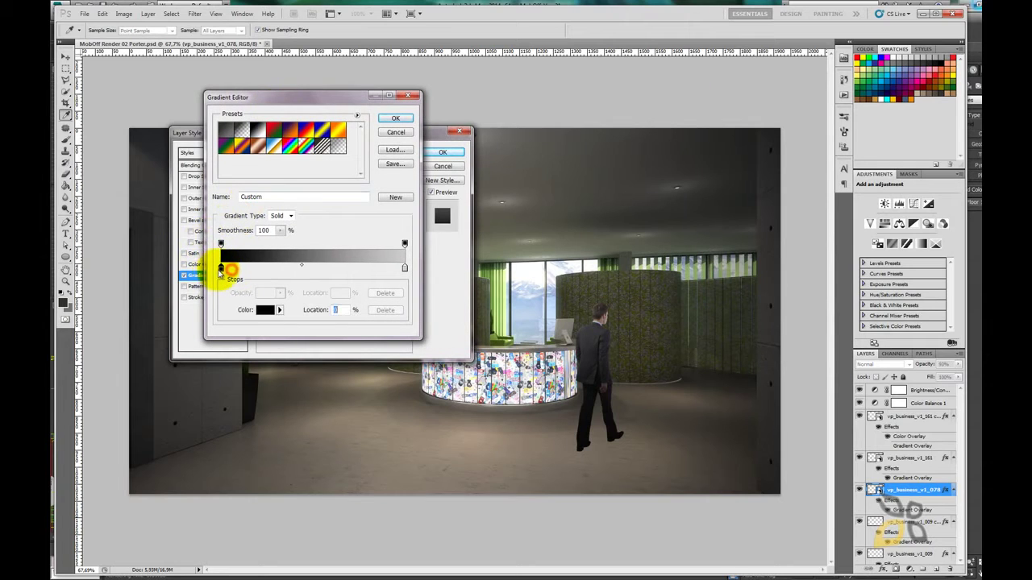
{"action": "double_click", "coordinate": [221, 268]}
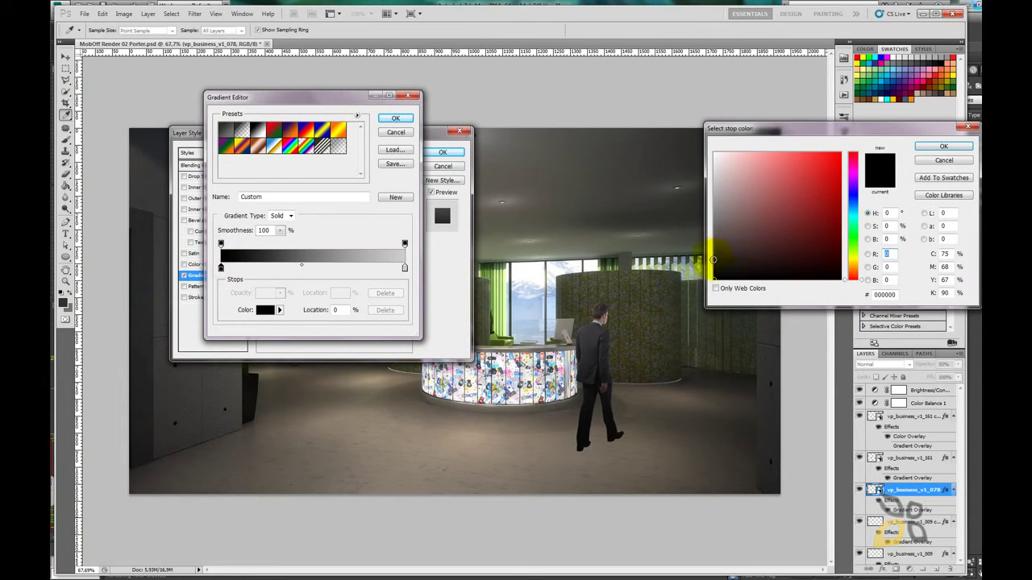
{"action": "left_click", "coordinate": [713, 259]}
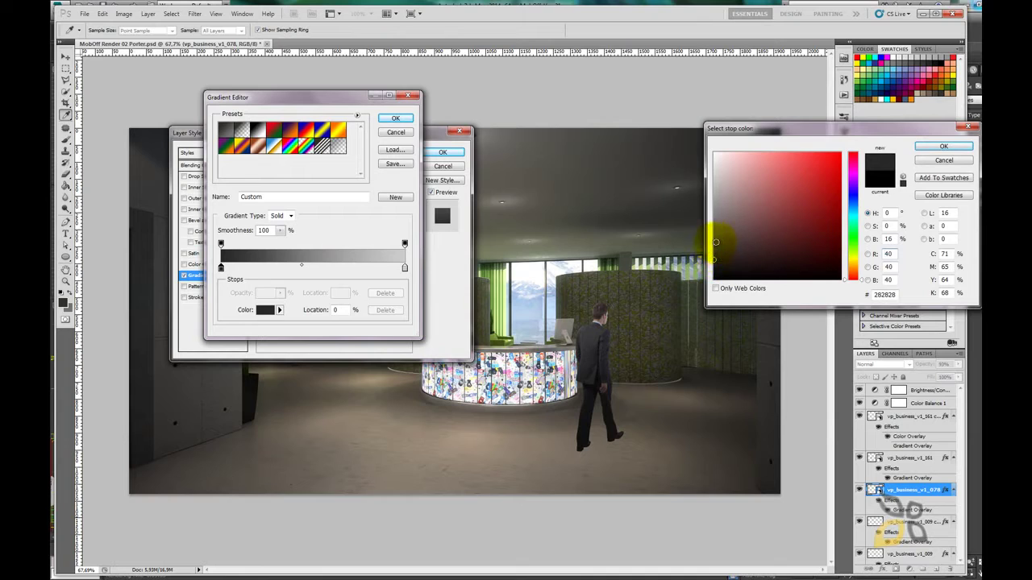
{"action": "left_click", "coordinate": [715, 242]}
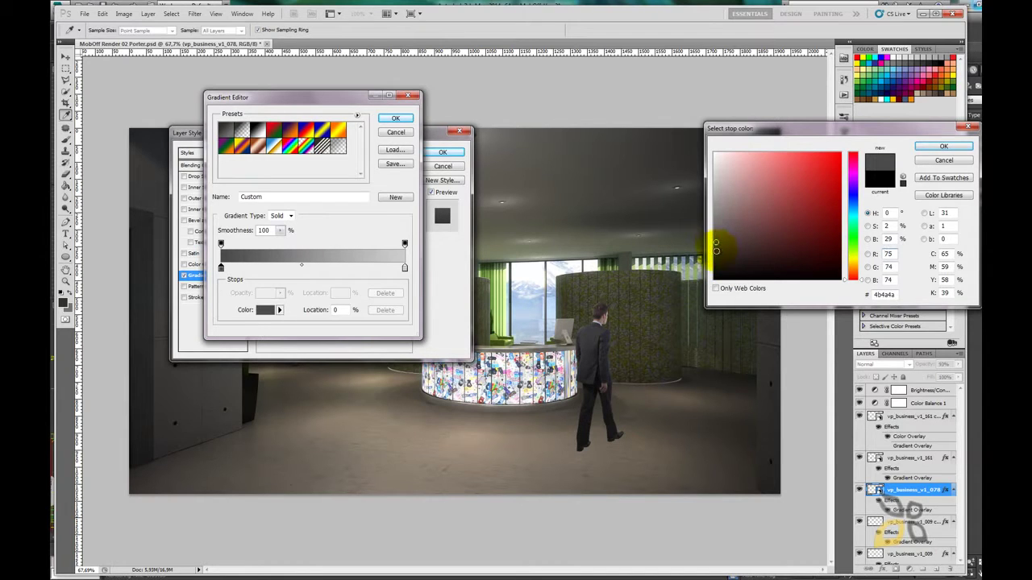
{"action": "left_click", "coordinate": [714, 232]}
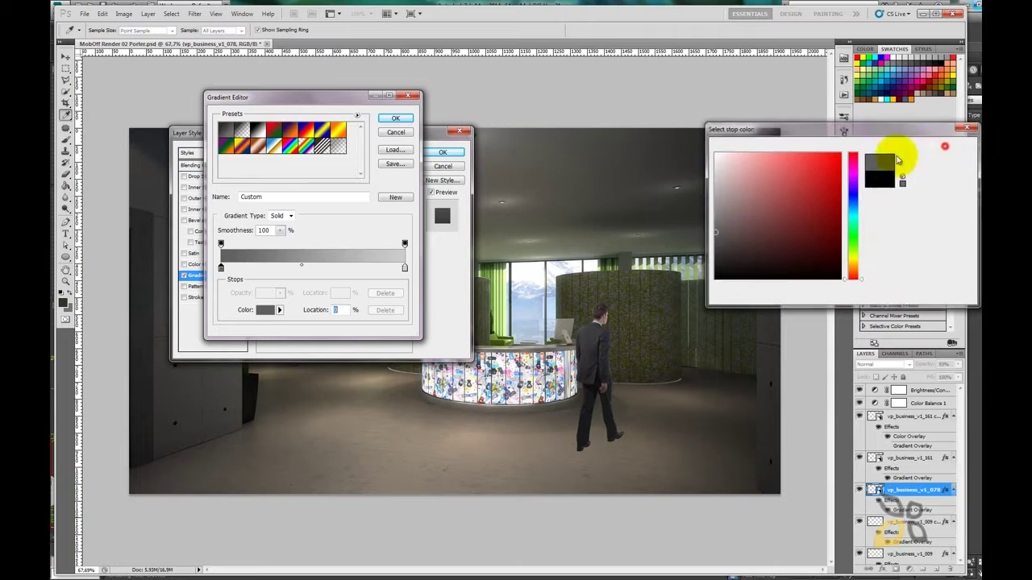
{"action": "left_click", "coordinate": [942, 145]}
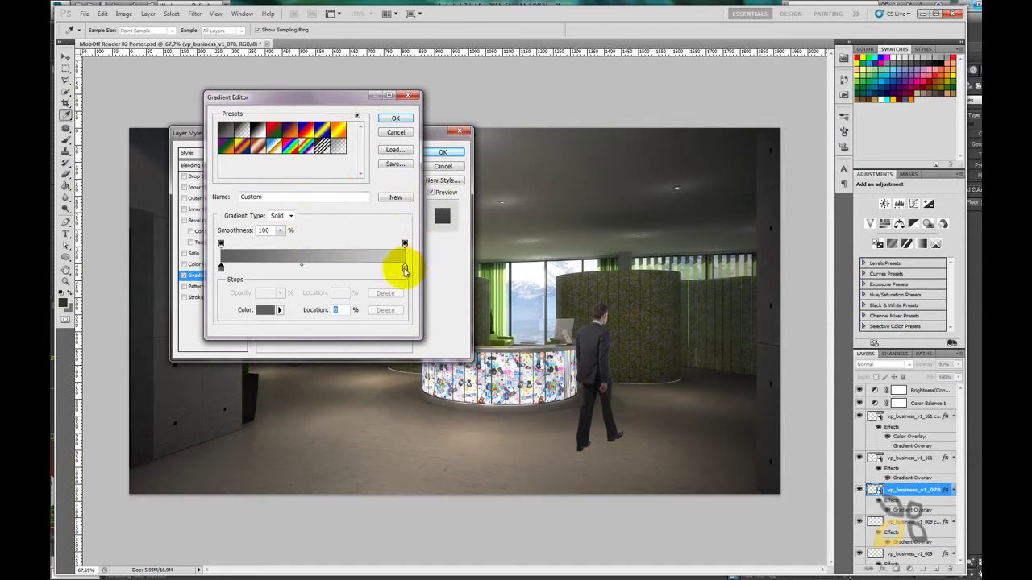
- Set the right stop to light grey #e0dfdf and confirm the layer style
{"action": "double_click", "coordinate": [405, 269]}
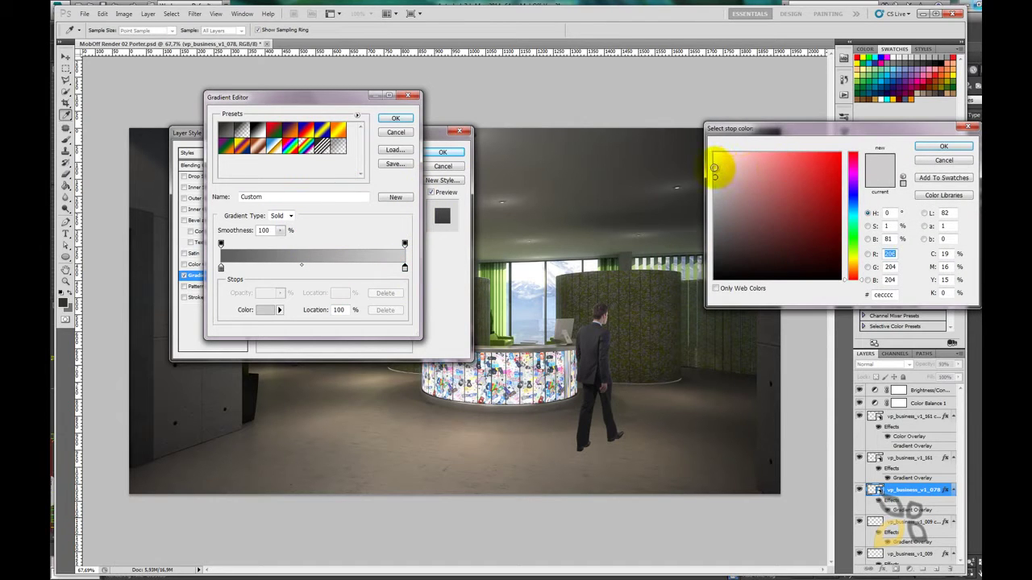
{"action": "left_click", "coordinate": [713, 167]}
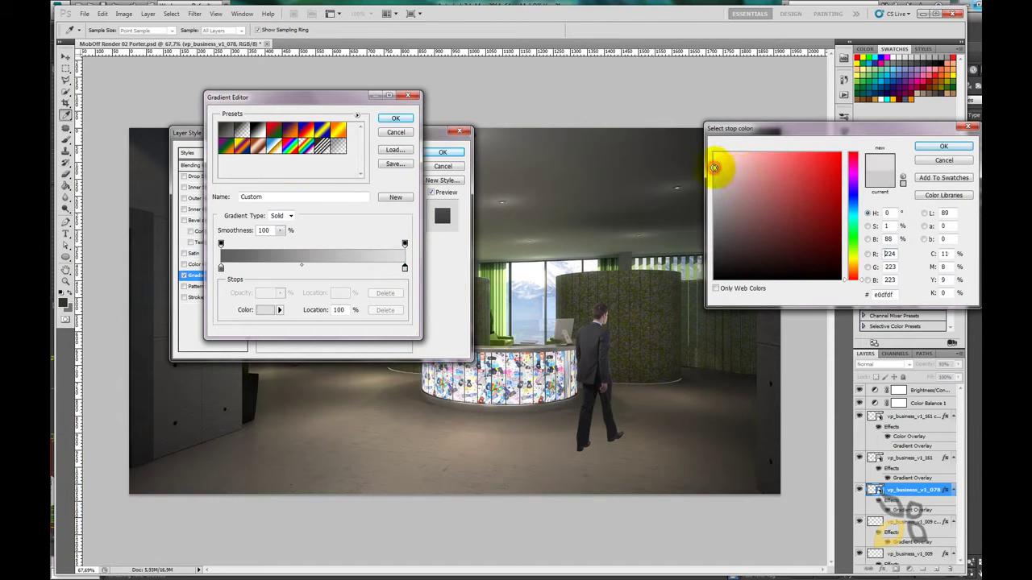
{"action": "left_click", "coordinate": [927, 147]}
{"action": "left_click", "coordinate": [397, 118]}
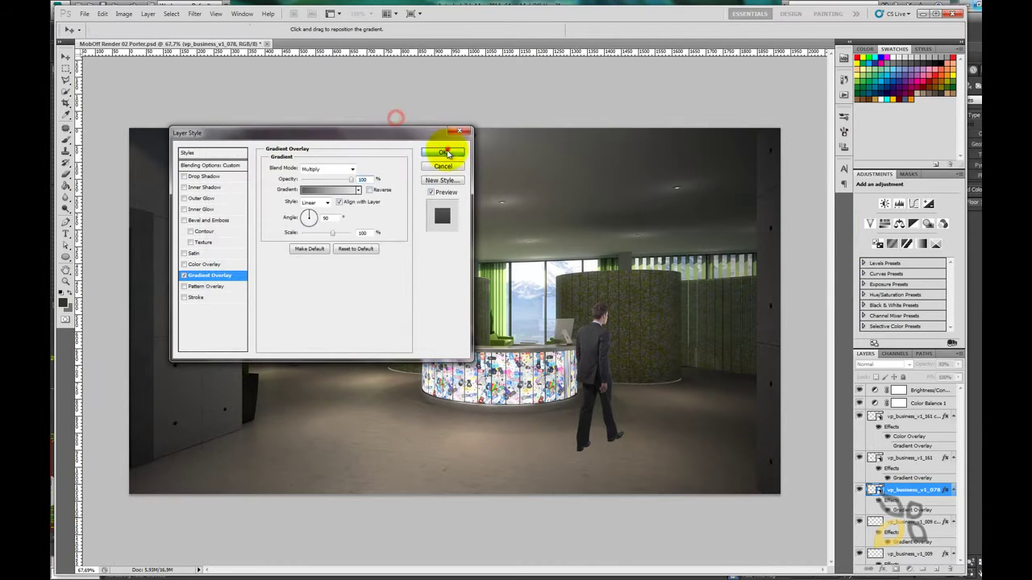
{"action": "left_click", "coordinate": [443, 153]}
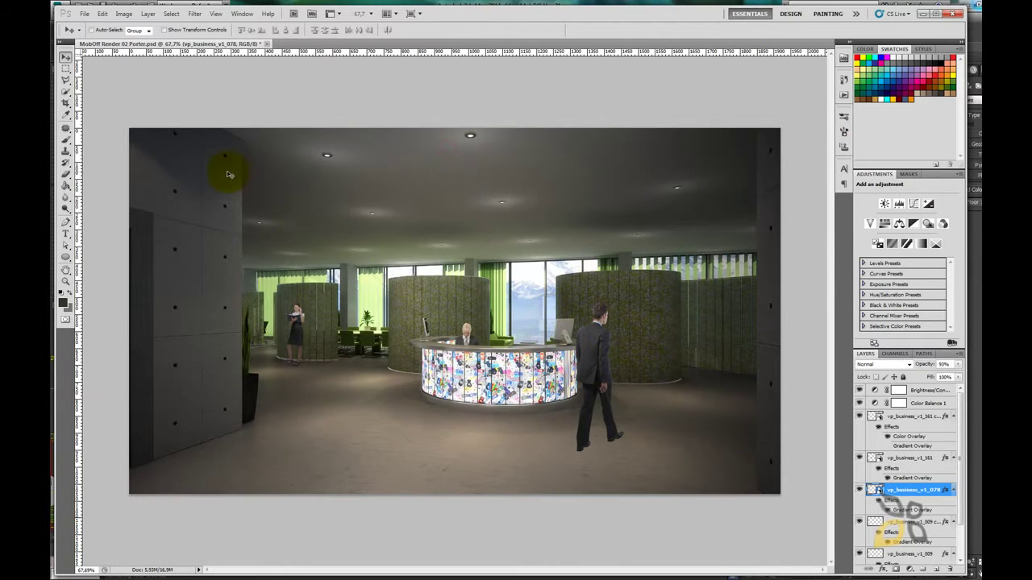
- Apply a Motion Blur smart filter to the walking man: angle 13°, distance 5 pixels
{"action": "left_click", "coordinate": [194, 13]}
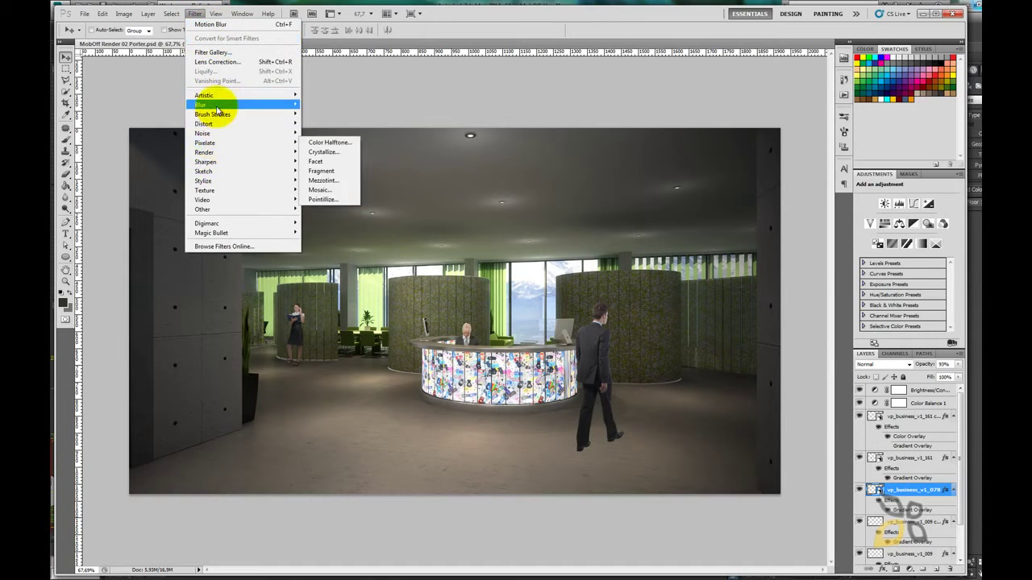
{"action": "mouse_move", "coordinate": [202, 104]}
{"action": "left_click", "coordinate": [321, 164]}
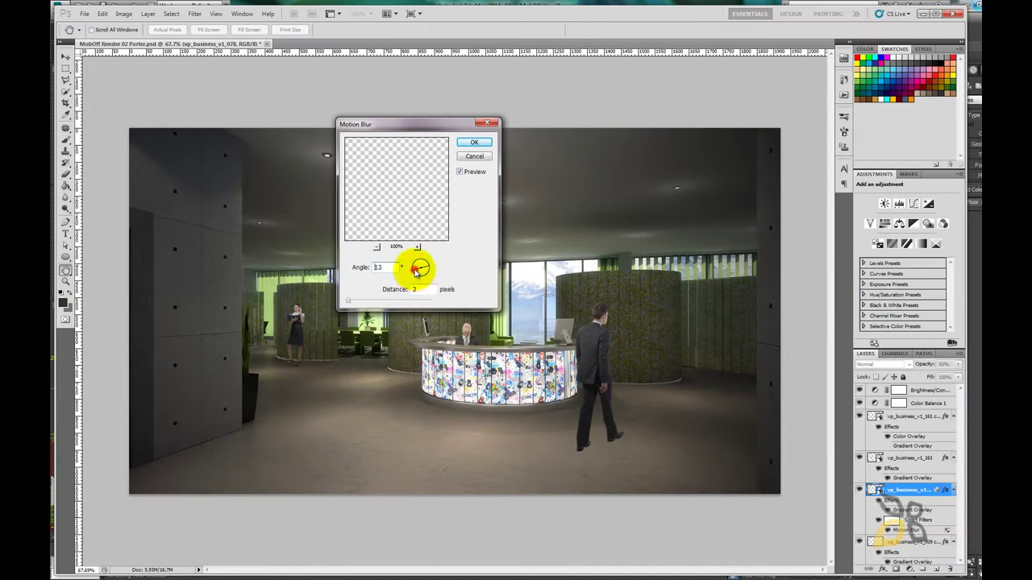
{"action": "double_click", "coordinate": [415, 289]}
{"action": "type", "text": "3"}
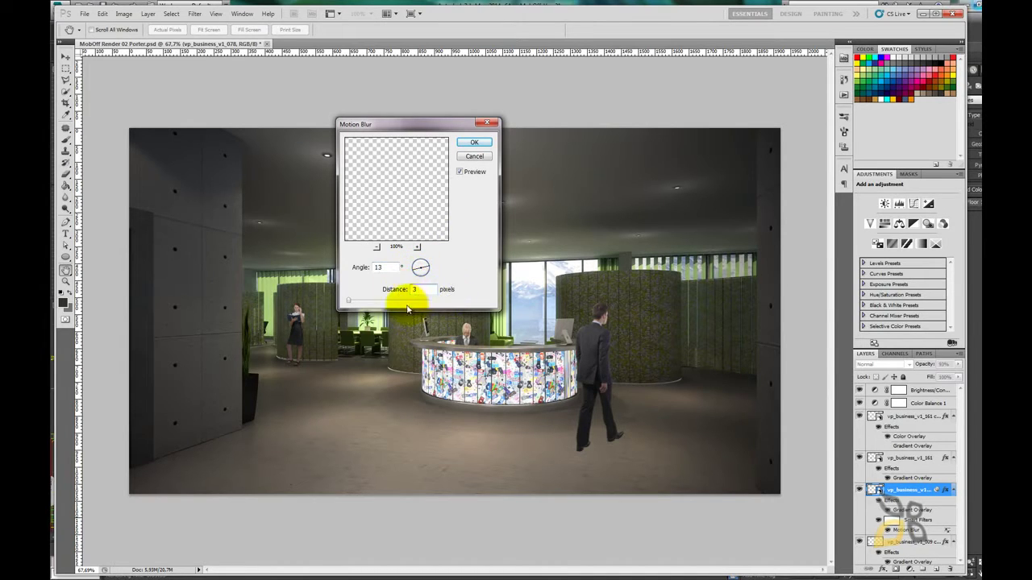
{"action": "left_click_drag", "start_coordinate": [348, 300], "coordinate": [359, 302]}
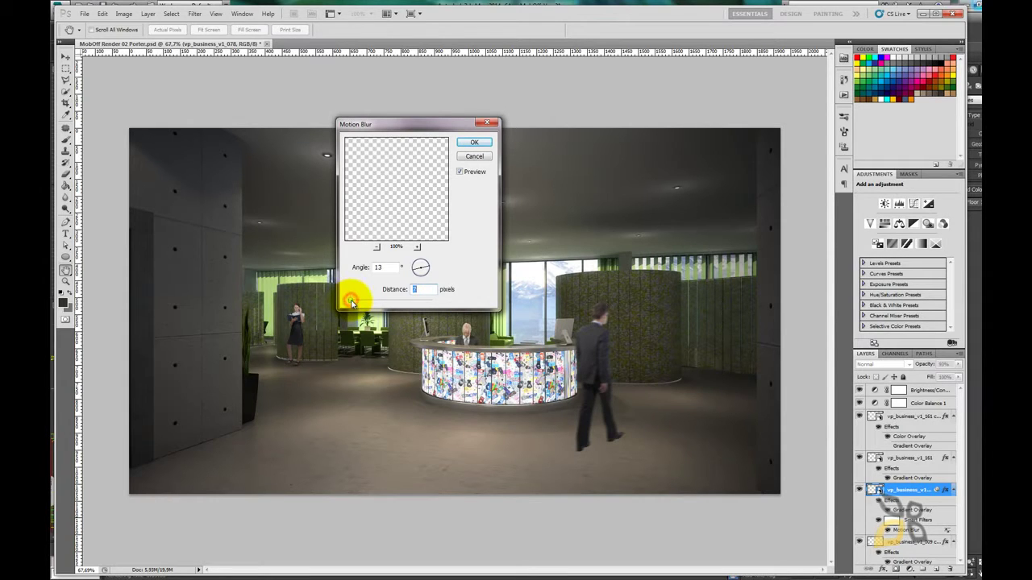
{"action": "left_click", "coordinate": [429, 288]}
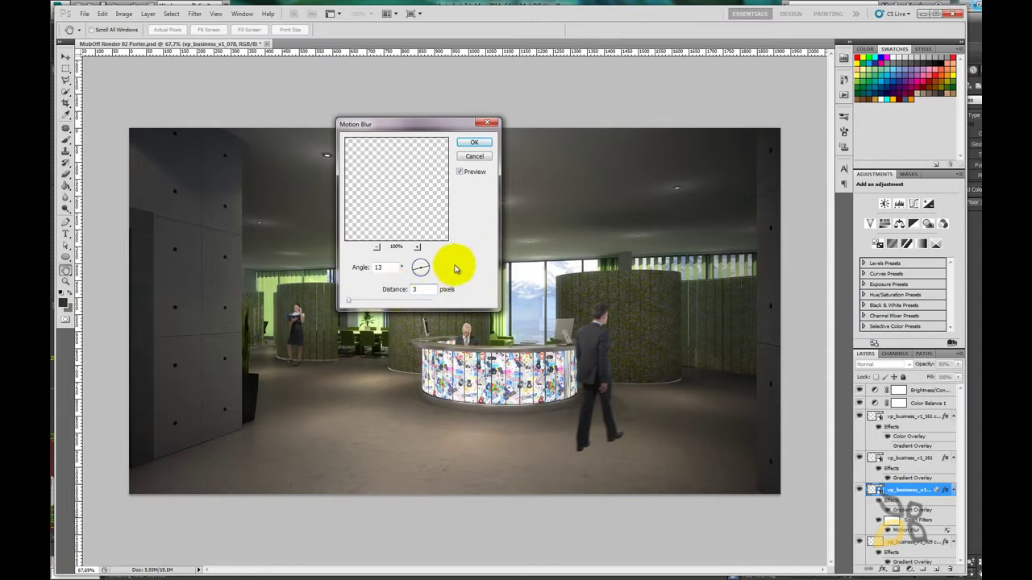
{"action": "double_click", "coordinate": [416, 290]}
{"action": "type", "text": "4"}
{"action": "double_click", "coordinate": [418, 290]}
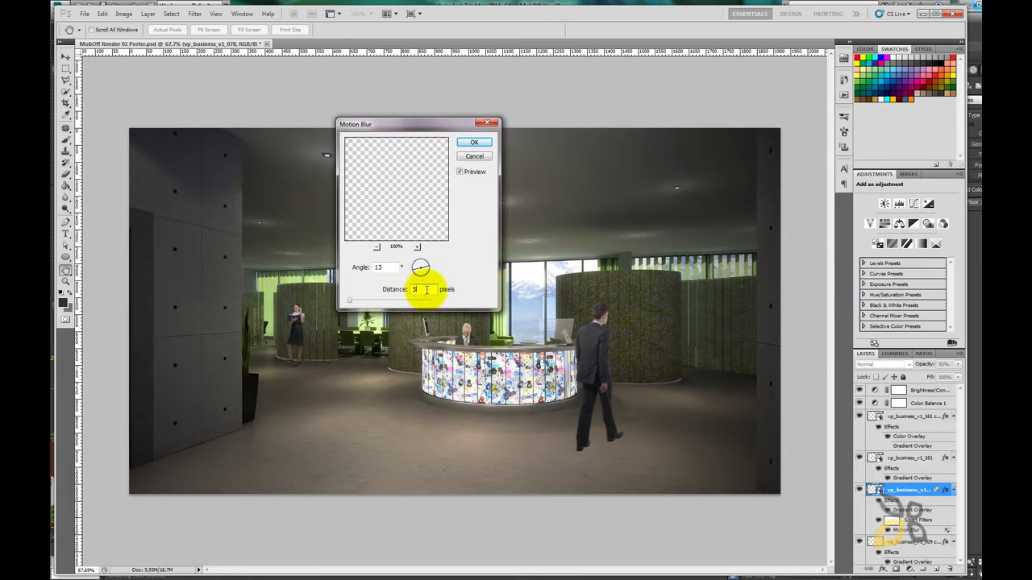
{"action": "left_click", "coordinate": [475, 141]}
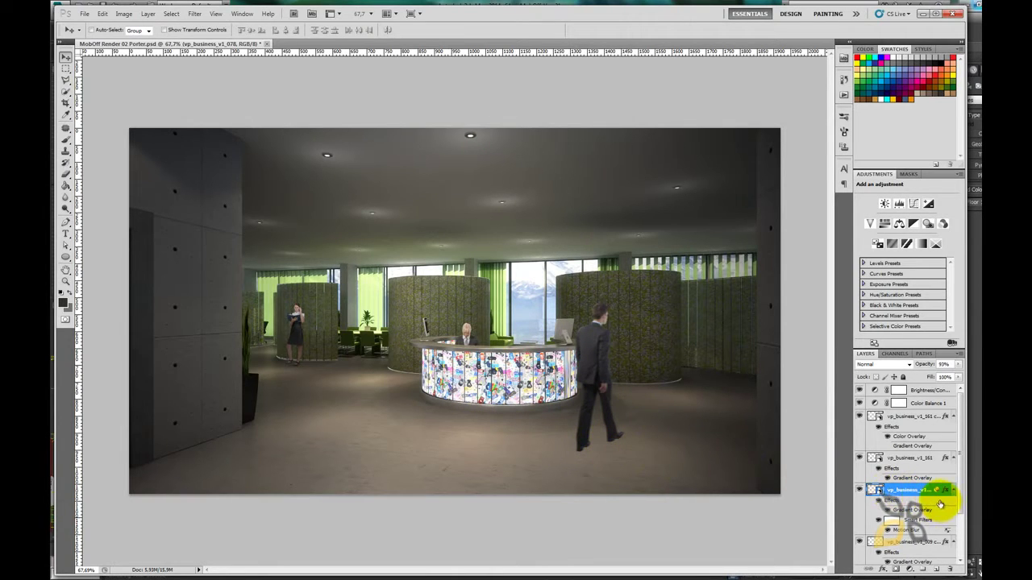
- Duplicate the walking man layer, flip the copy vertically, and move it below his feet
{"action": "right_click", "coordinate": [908, 488]}
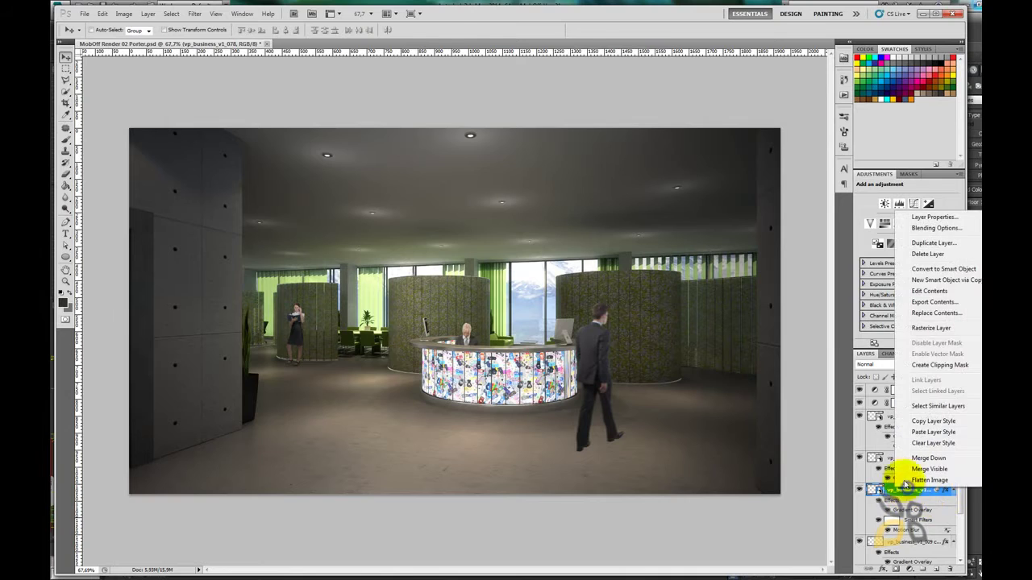
{"action": "left_click", "coordinate": [927, 243]}
{"action": "left_click", "coordinate": [616, 184]}
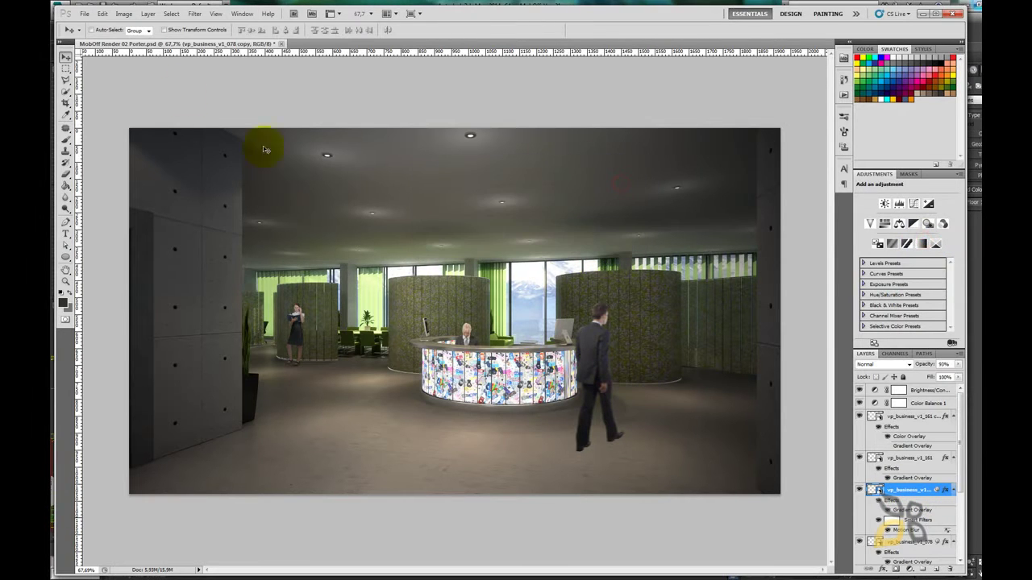
{"action": "left_click", "coordinate": [103, 13]}
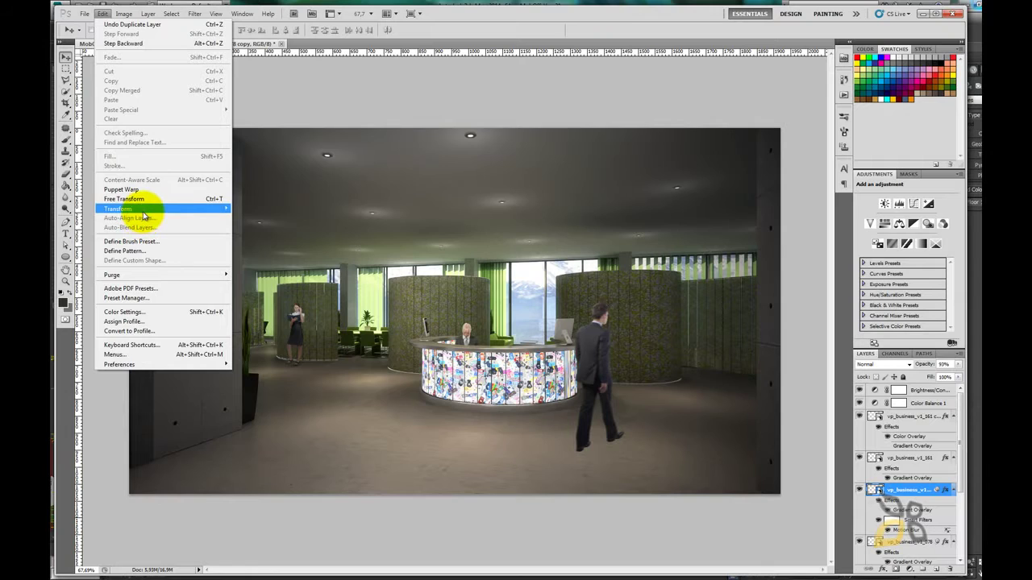
{"action": "mouse_move", "coordinate": [117, 209]}
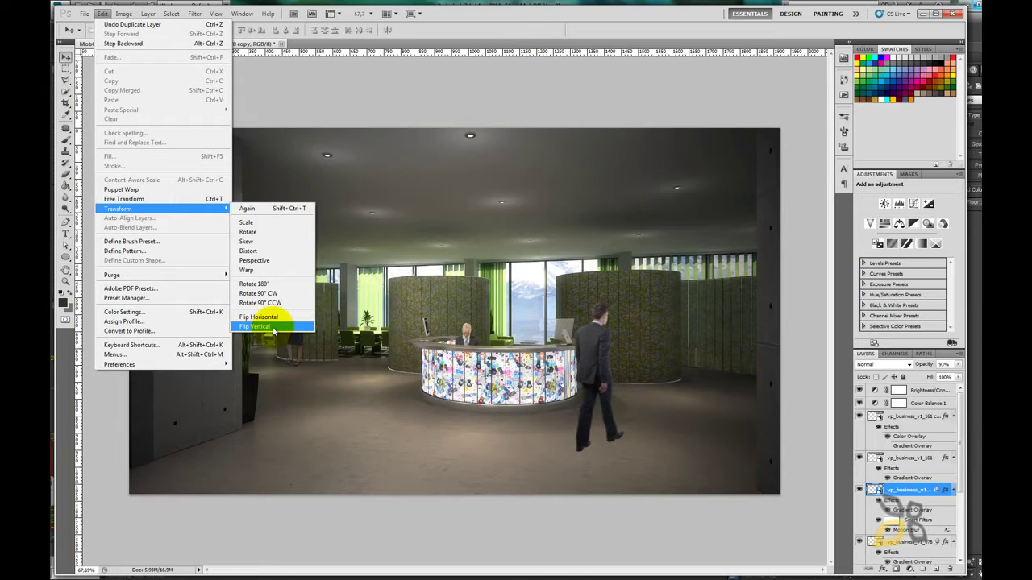
{"action": "left_click", "coordinate": [256, 326]}
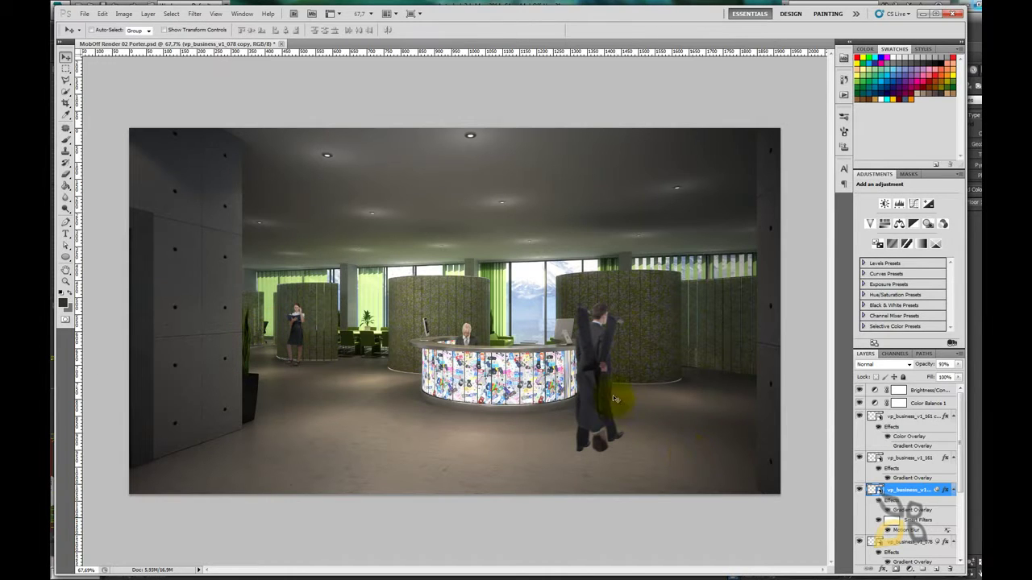
{"action": "left_click_drag", "start_coordinate": [594, 467], "coordinate": [604, 521]}
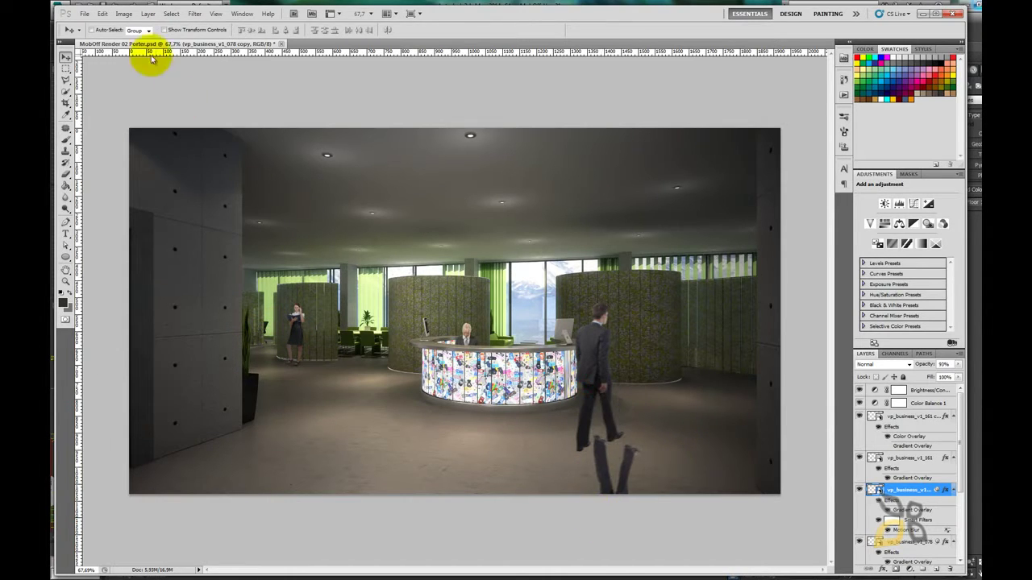
- Skew the flipped reflection copy and commit the transform
{"action": "left_click", "coordinate": [102, 15]}
{"action": "mouse_move", "coordinate": [118, 209]}
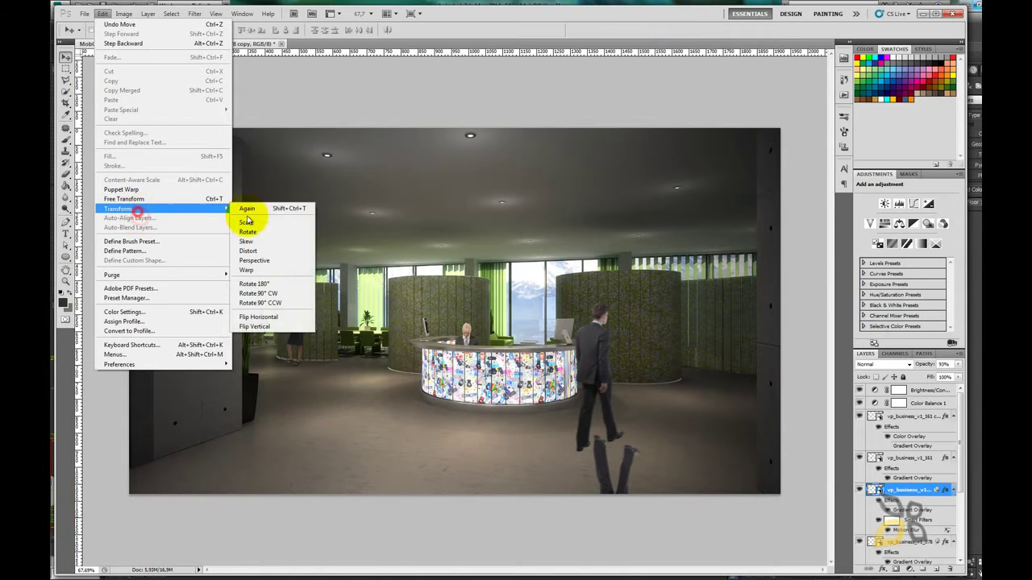
{"action": "left_click", "coordinate": [258, 241]}
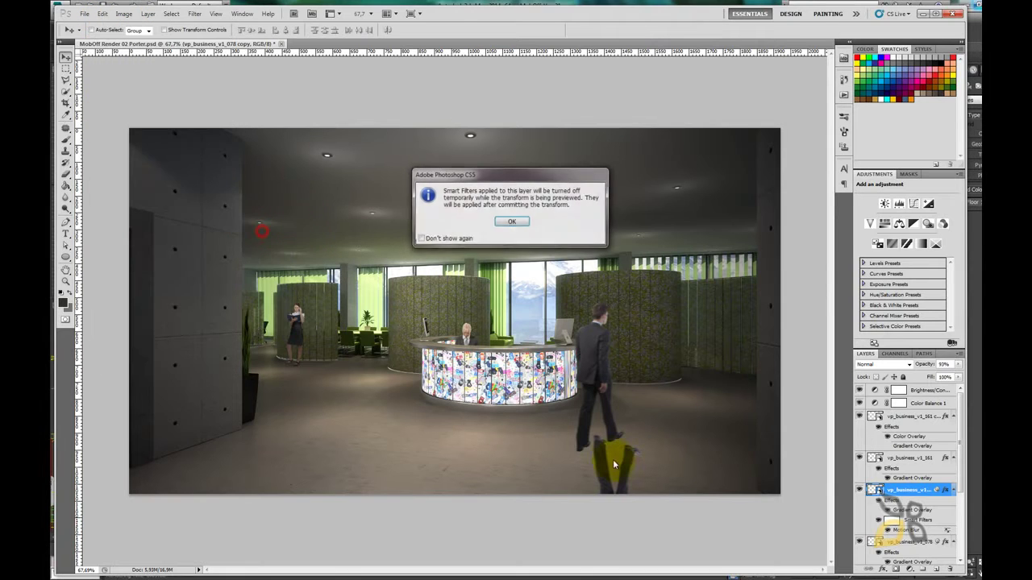
{"action": "left_click", "coordinate": [520, 223]}
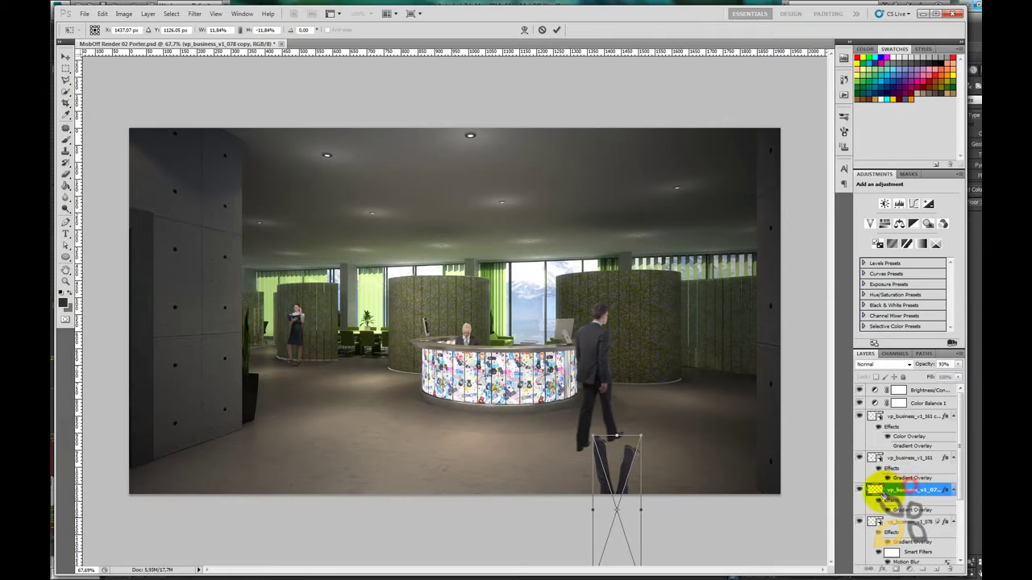
{"action": "left_click", "coordinate": [880, 490]}
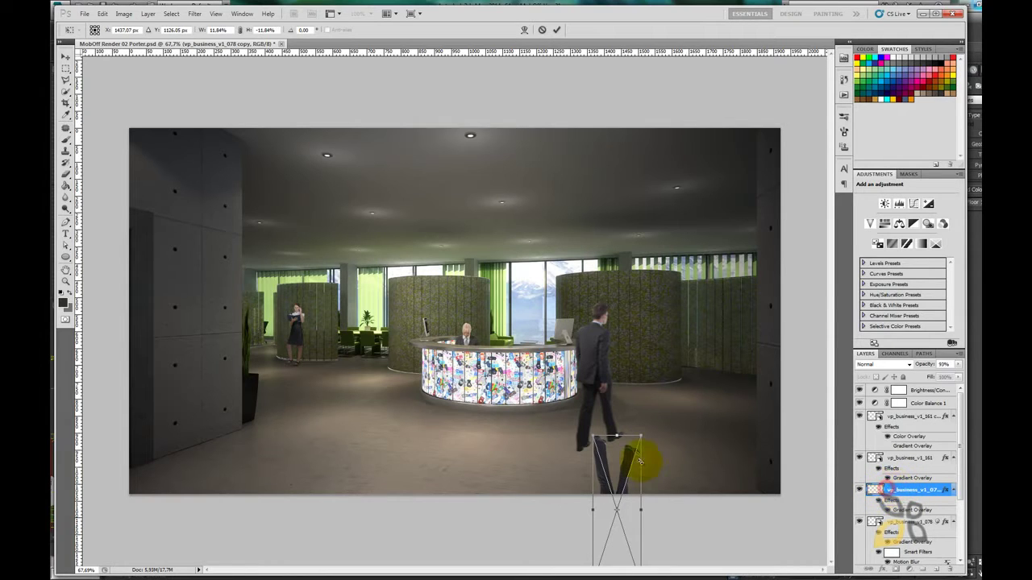
{"action": "left_click", "coordinate": [556, 30]}
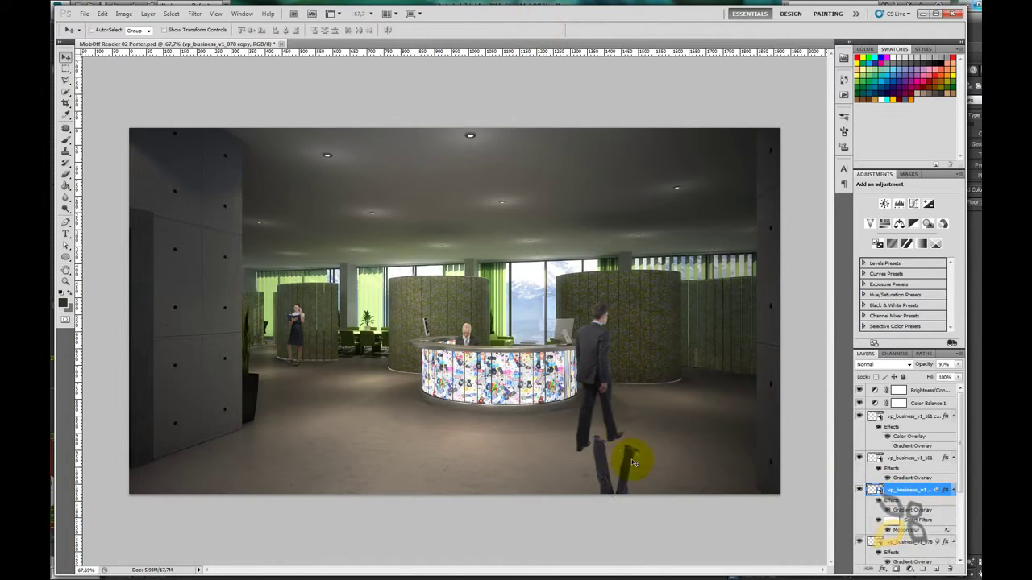
- Copy the Motion Blur filter onto the reflection, add a black Color Overlay, and position it under the feet
{"action": "left_click_drag", "start_coordinate": [907, 515], "coordinate": [896, 488]}
{"action": "double_click", "coordinate": [886, 489]}
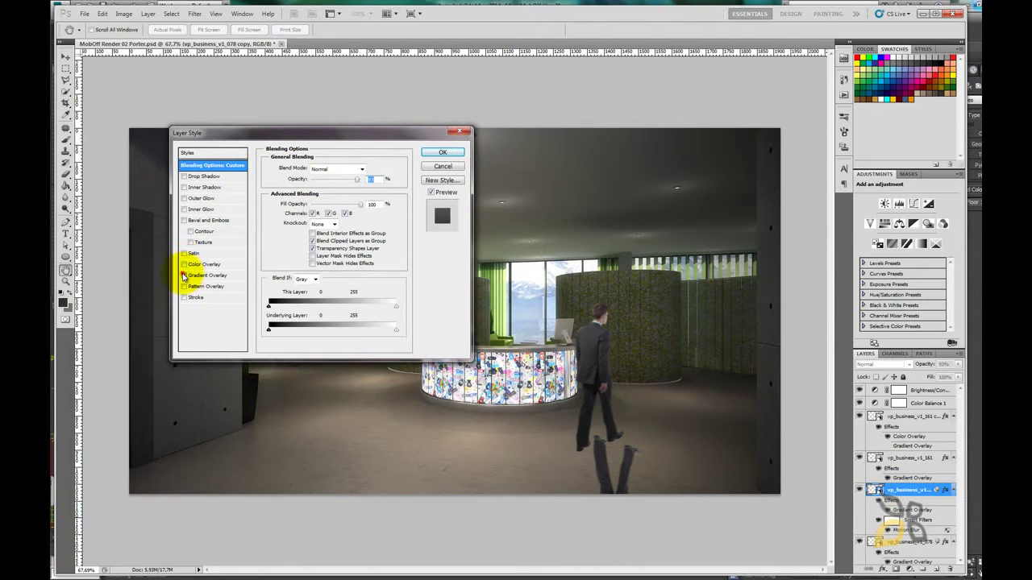
{"action": "left_click", "coordinate": [184, 264]}
{"action": "left_click", "coordinate": [366, 172]}
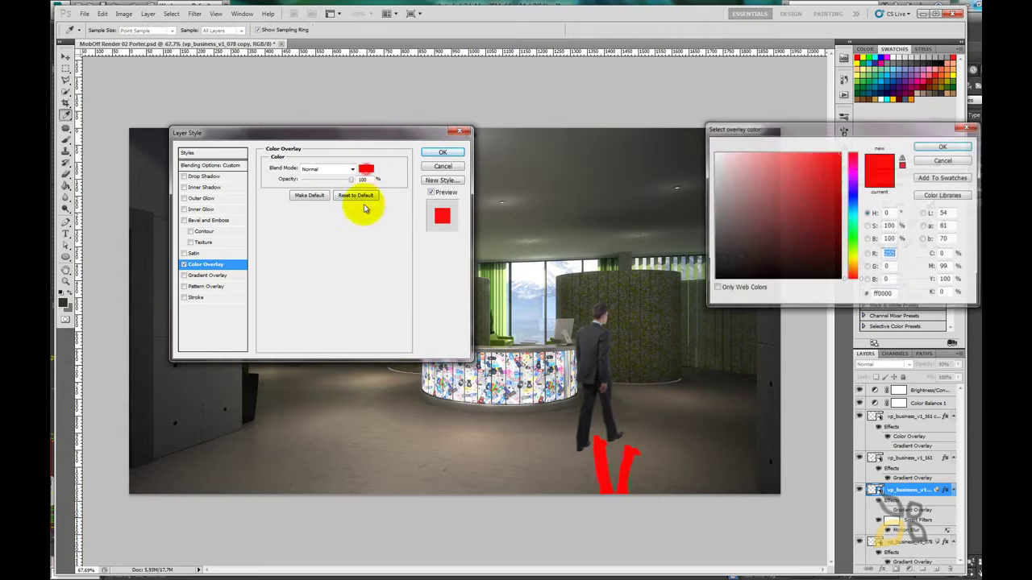
{"action": "left_click", "coordinate": [715, 279]}
{"action": "left_click", "coordinate": [944, 143]}
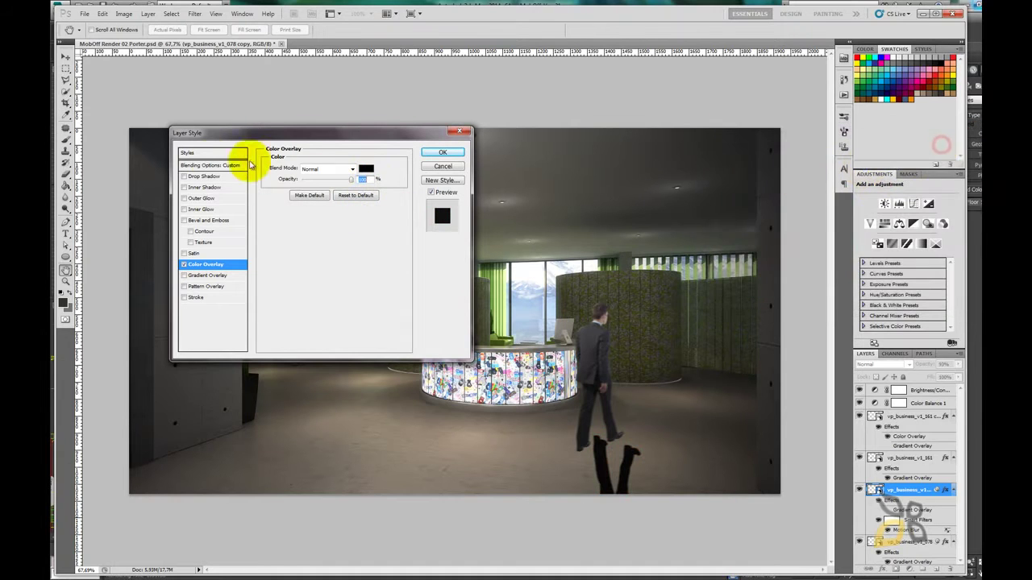
{"action": "left_click", "coordinate": [443, 153]}
{"action": "left_click_drag", "start_coordinate": [597, 476], "coordinate": [588, 479]}
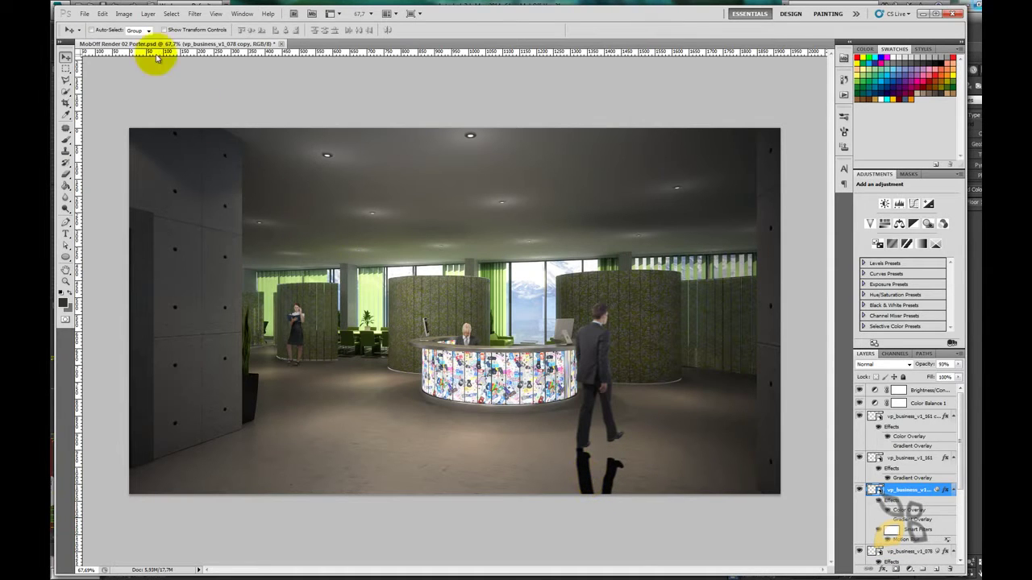
- Distort the black silhouette by dragging its corners so it slants across the floor
{"action": "left_click", "coordinate": [102, 15]}
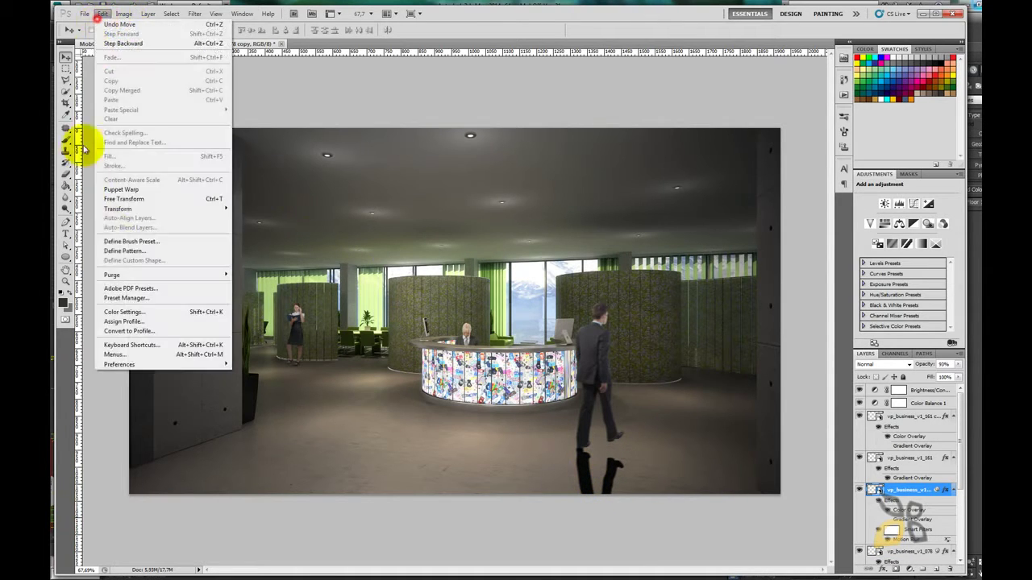
{"action": "mouse_move", "coordinate": [121, 209]}
{"action": "left_click", "coordinate": [288, 224]}
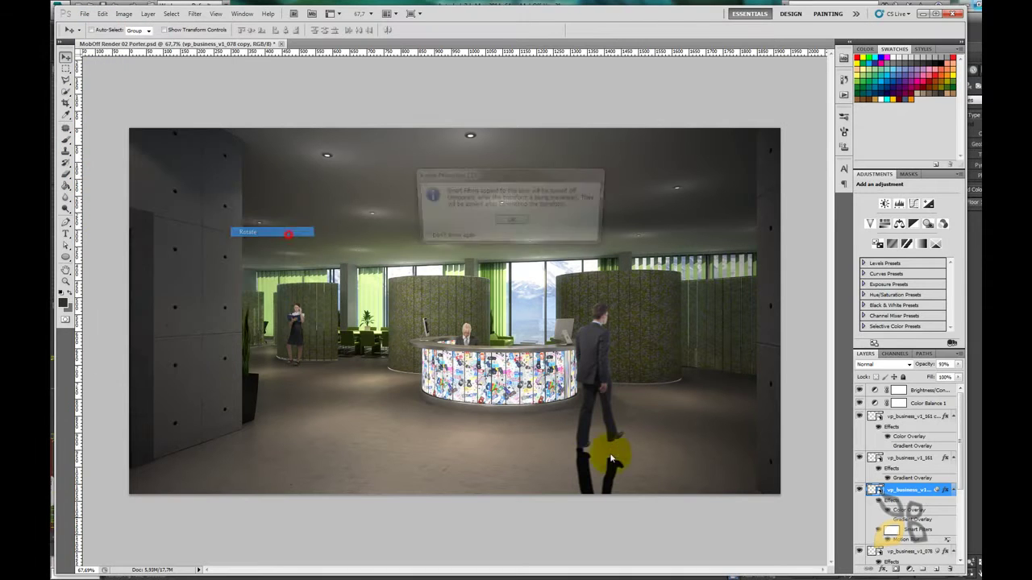
{"action": "left_click", "coordinate": [511, 222]}
{"action": "mouse_move", "coordinate": [633, 449]}
{"action": "left_mouse_down"}
{"action": "mouse_move", "coordinate": [611, 481]}
{"action": "mouse_move", "coordinate": [618, 464]}
{"action": "left_mouse_up"}
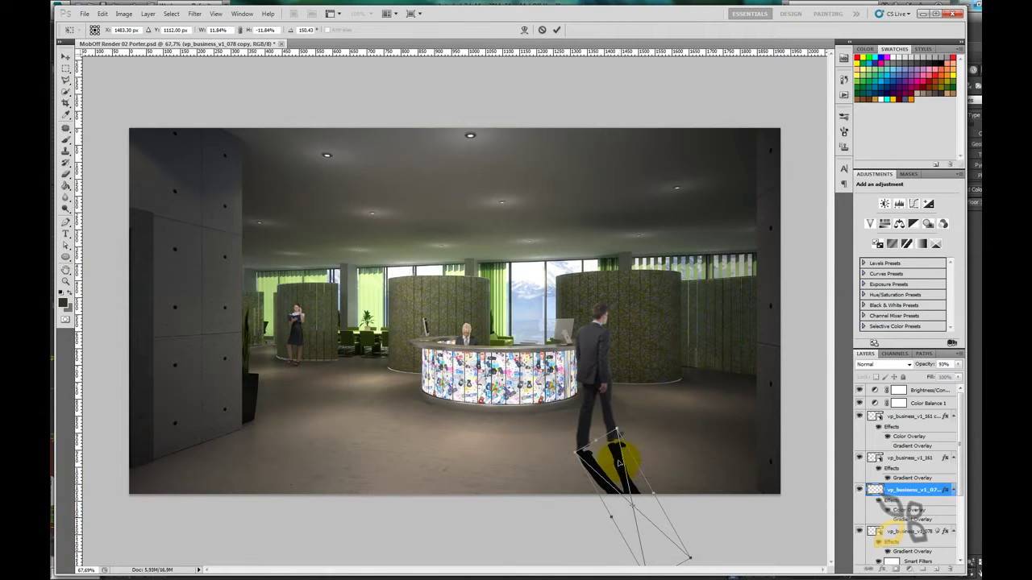
{"action": "left_click_drag", "start_coordinate": [617, 461], "coordinate": [619, 463]}
{"action": "left_click", "coordinate": [556, 30]}
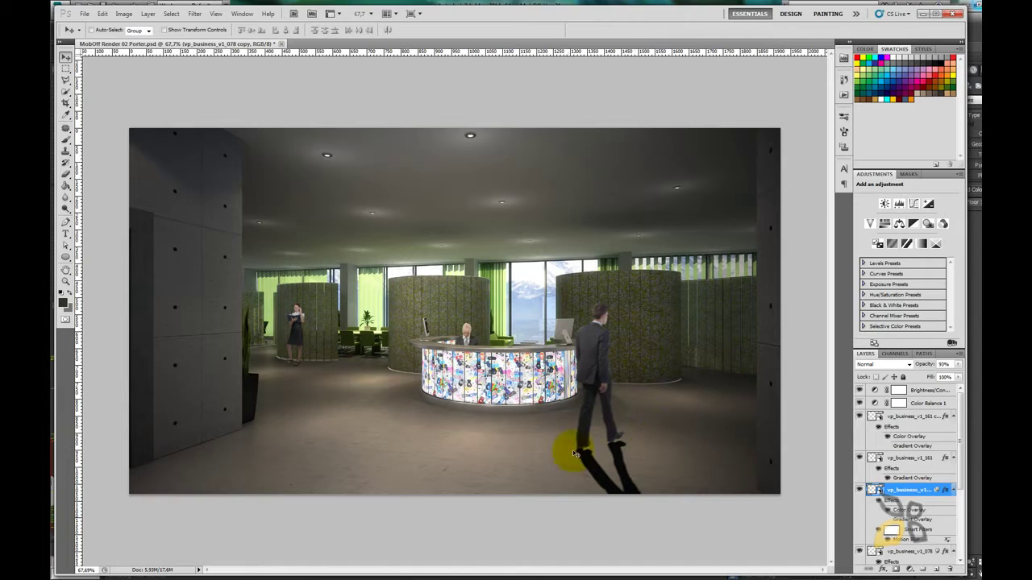
- Warp the slanted shadow and commit the warp
{"action": "left_click", "coordinate": [103, 14]}
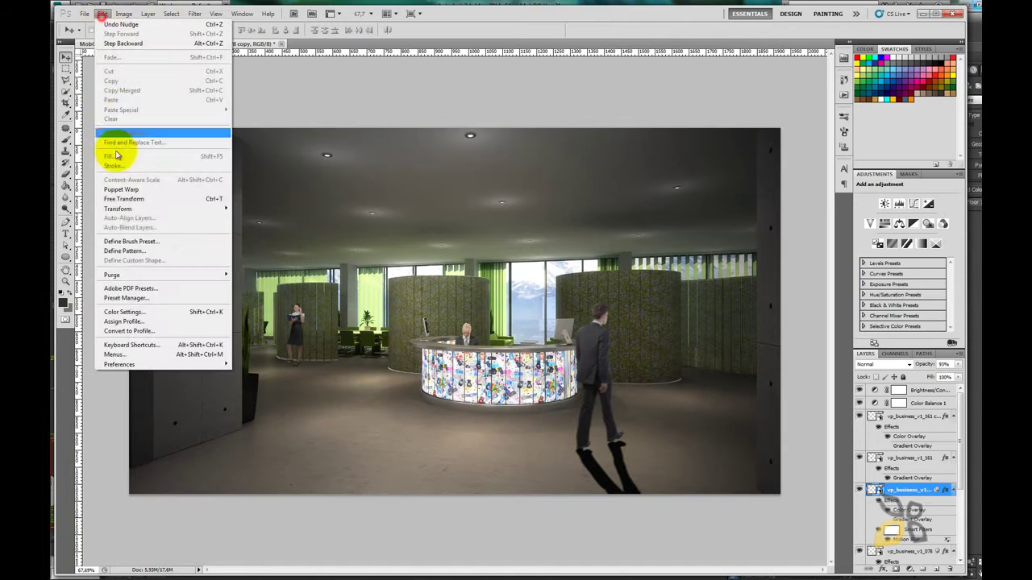
{"action": "mouse_move", "coordinate": [118, 209]}
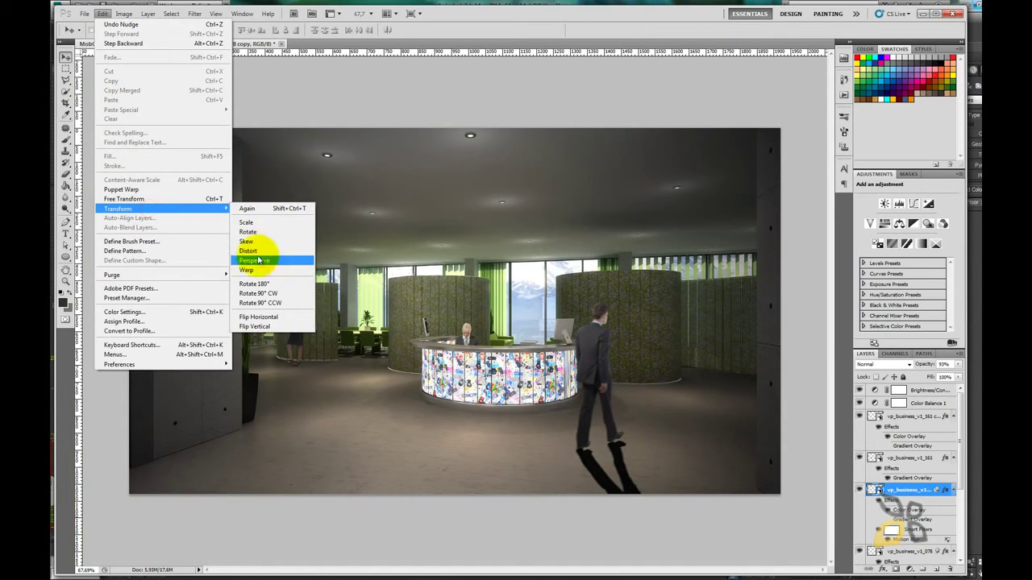
{"action": "left_click", "coordinate": [256, 270]}
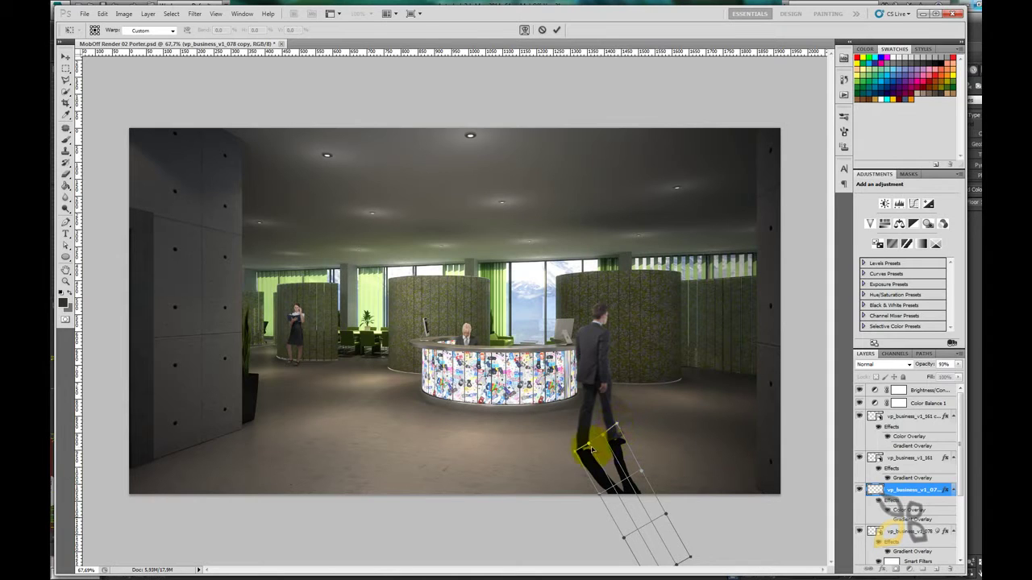
{"action": "left_click", "coordinate": [589, 441]}
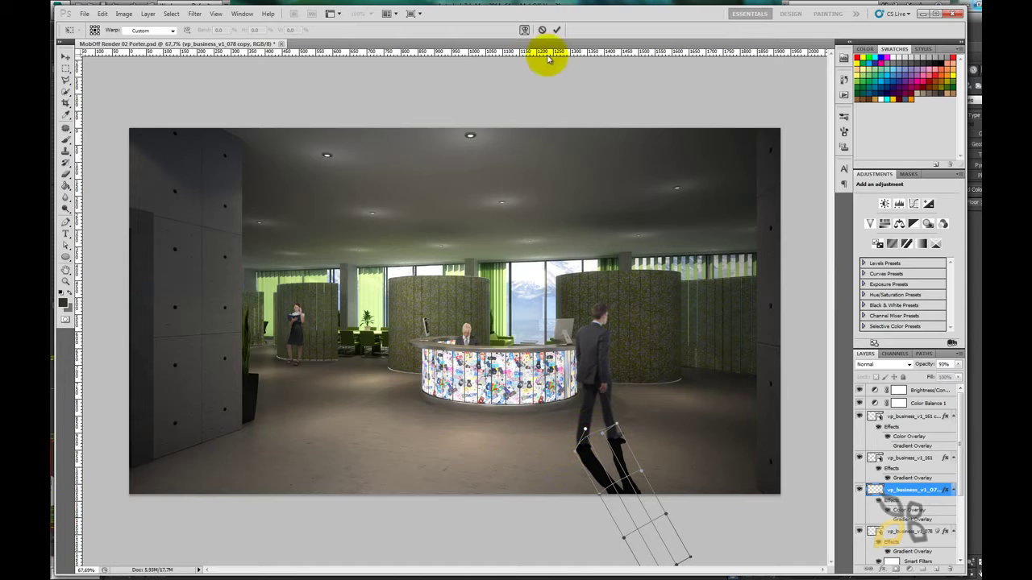
{"action": "left_click", "coordinate": [556, 30]}
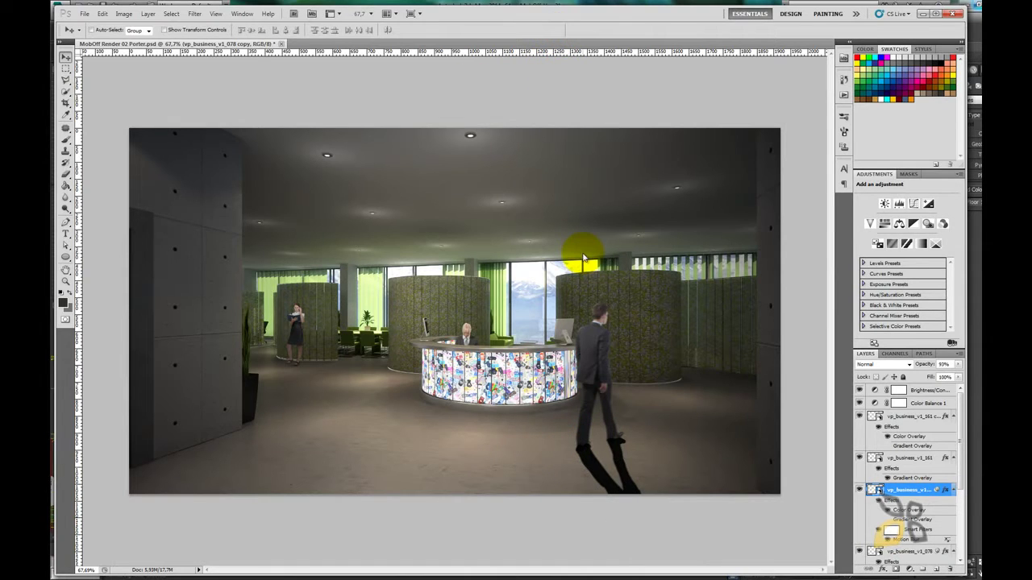
- Pull the shadow's corners inward to shorten it, then drop the layer opacity to 15%
{"action": "left_click", "coordinate": [103, 13]}
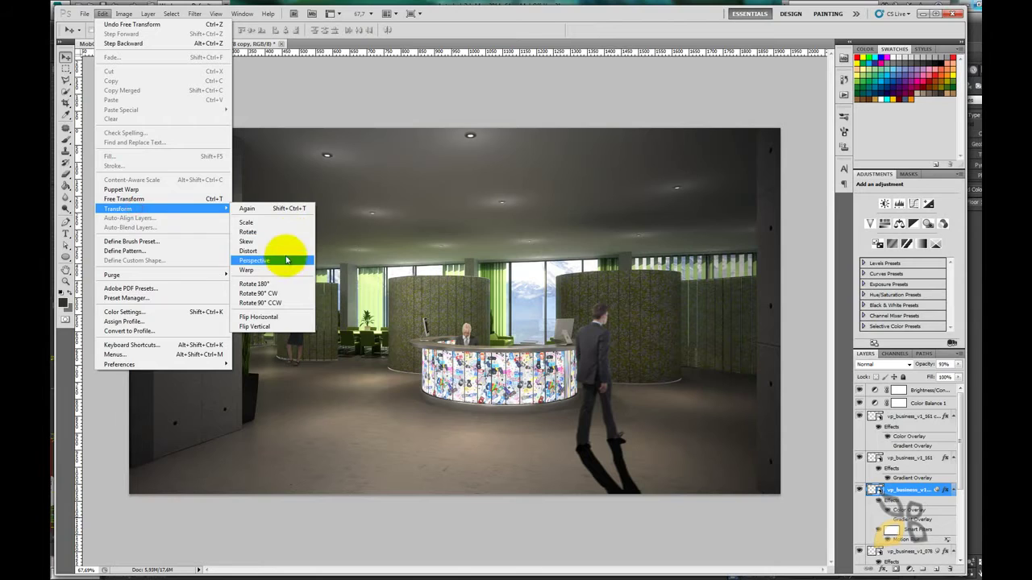
{"action": "left_click", "coordinate": [290, 260]}
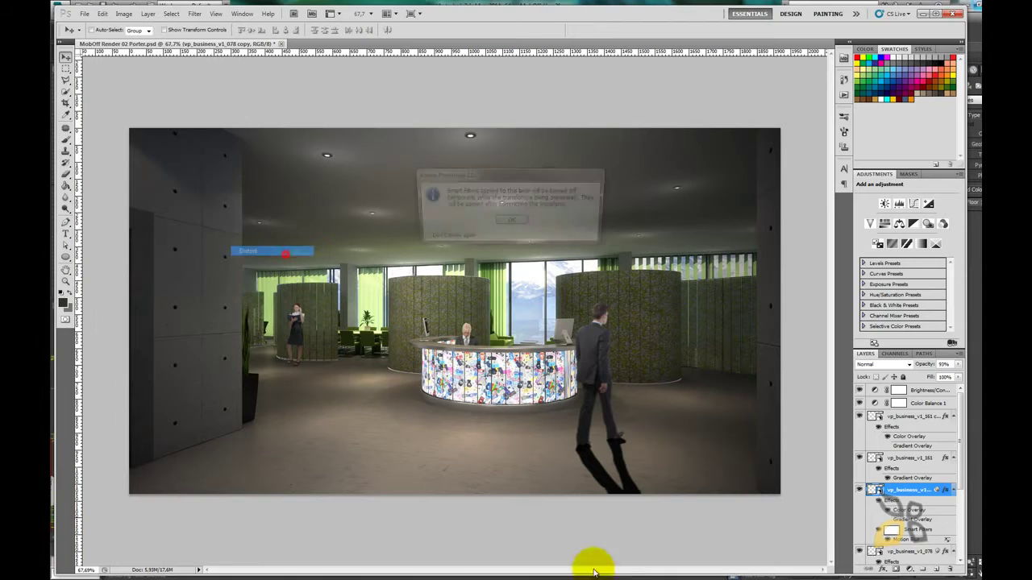
{"action": "left_click", "coordinate": [511, 222]}
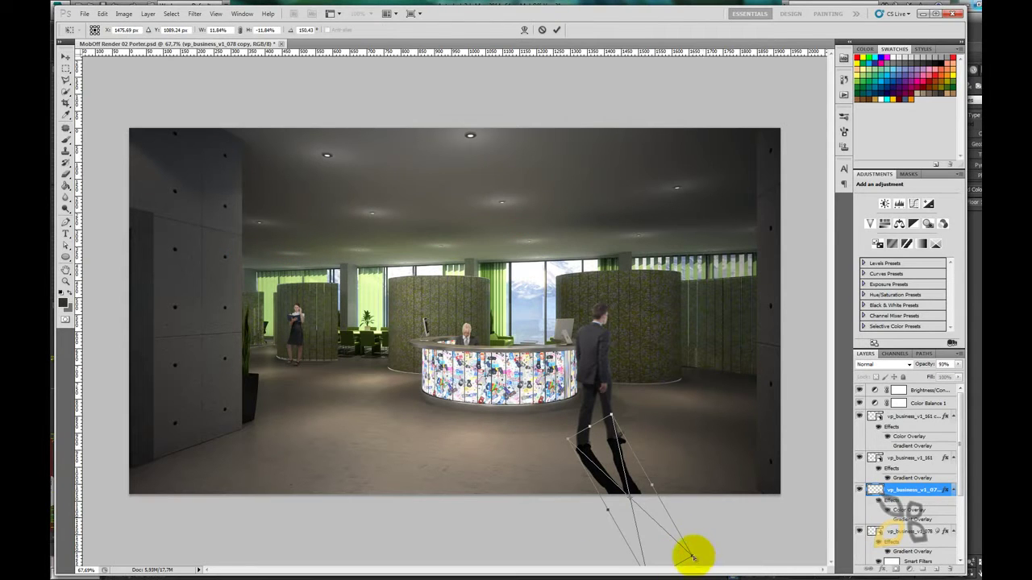
{"action": "mouse_move", "coordinate": [691, 554]}
{"action": "left_mouse_down"}
{"action": "mouse_move", "coordinate": [674, 525]}
{"action": "mouse_move", "coordinate": [645, 539]}
{"action": "mouse_move", "coordinate": [624, 529]}
{"action": "mouse_move", "coordinate": [665, 487]}
{"action": "left_mouse_up"}
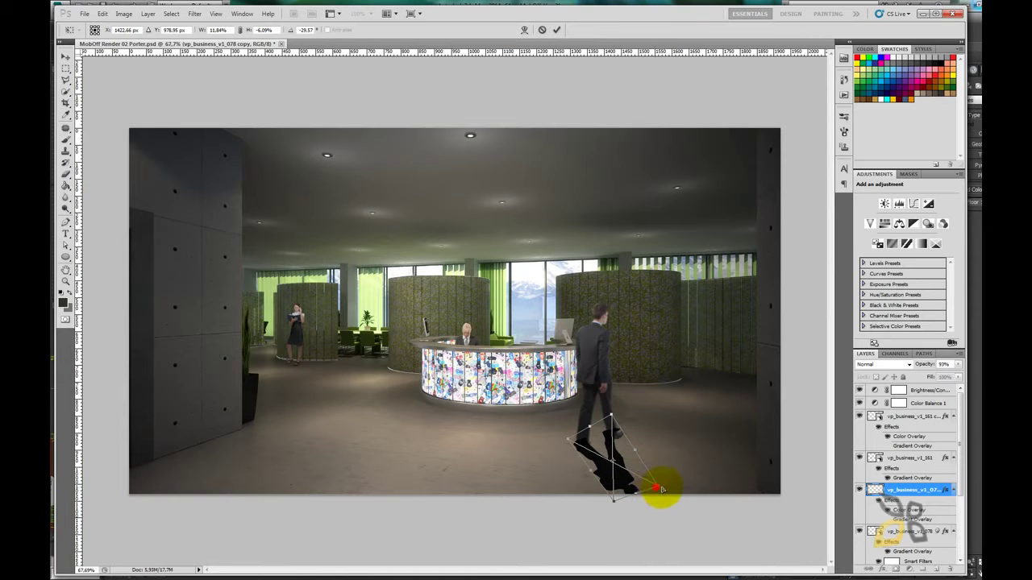
{"action": "left_click_drag", "start_coordinate": [609, 419], "coordinate": [617, 436]}
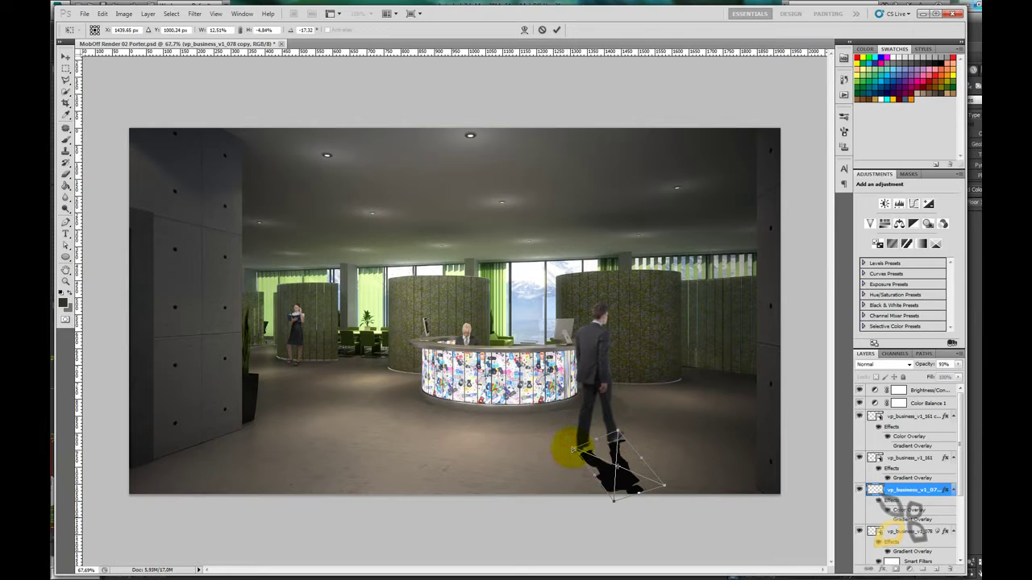
{"action": "left_click_drag", "start_coordinate": [565, 442], "coordinate": [571, 448]}
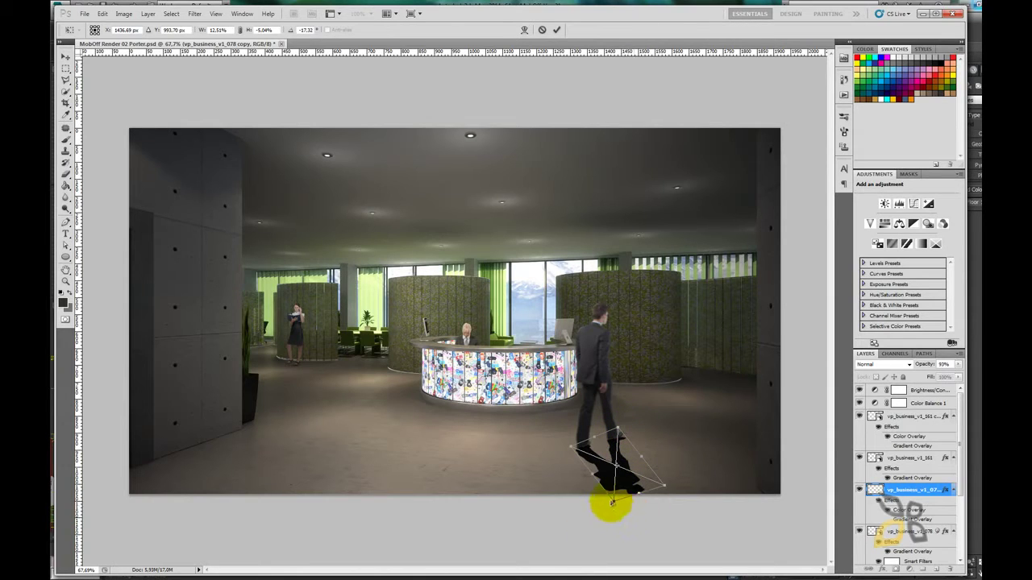
{"action": "mouse_move", "coordinate": [614, 496]}
{"action": "left_mouse_down"}
{"action": "mouse_move", "coordinate": [674, 494]}
{"action": "mouse_move", "coordinate": [619, 500]}
{"action": "left_mouse_up"}
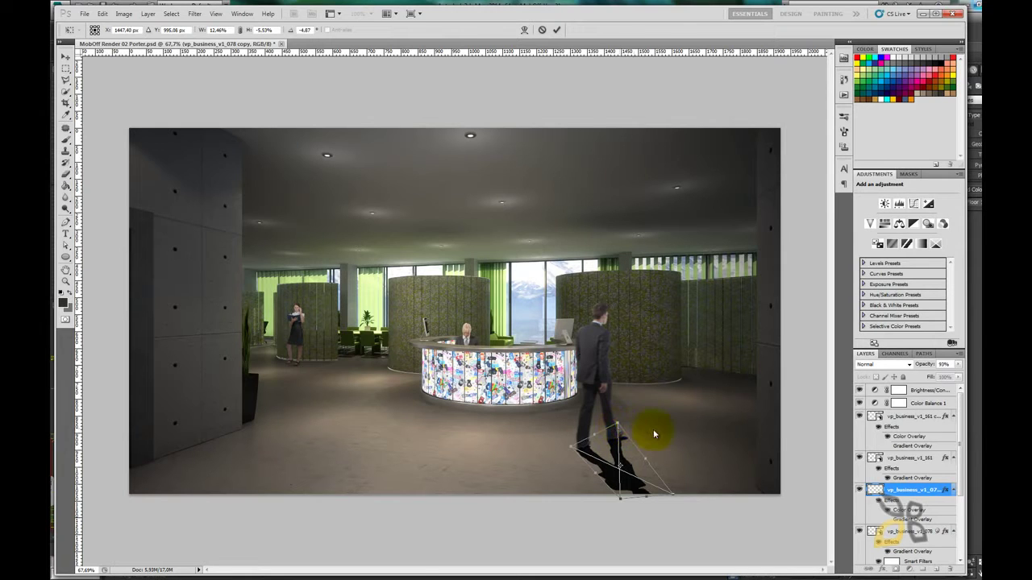
{"action": "left_click", "coordinate": [557, 30]}
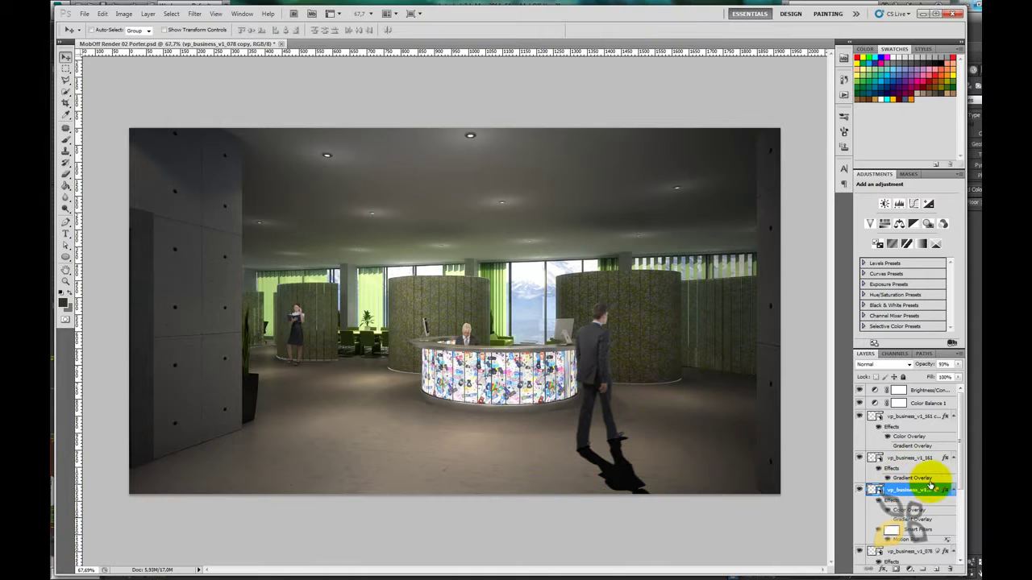
{"action": "left_click_drag", "start_coordinate": [959, 365], "coordinate": [918, 379]}
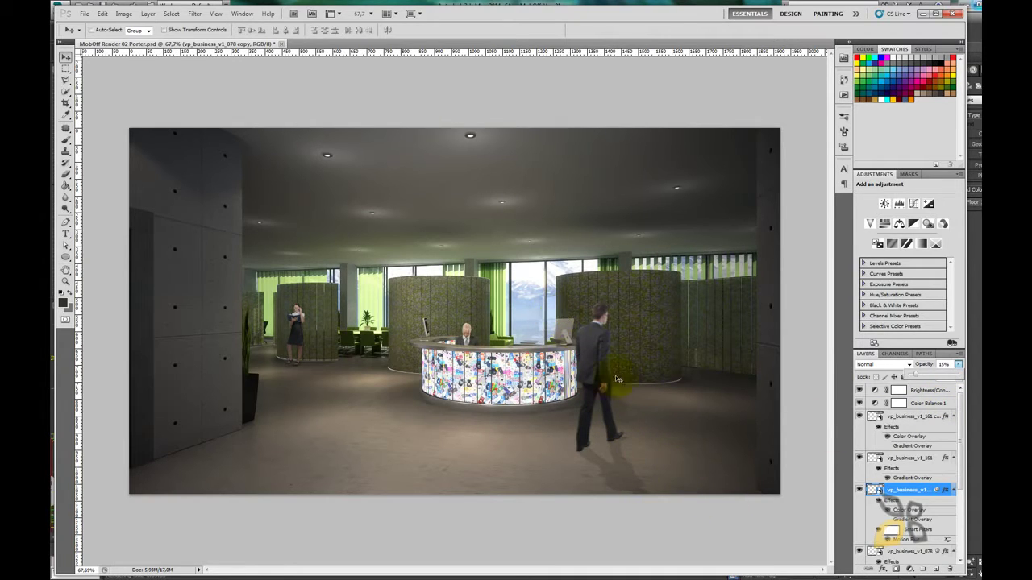
- Warp the shadow so its far end stretches and curves outward toward the lower right
{"action": "left_click", "coordinate": [101, 14]}
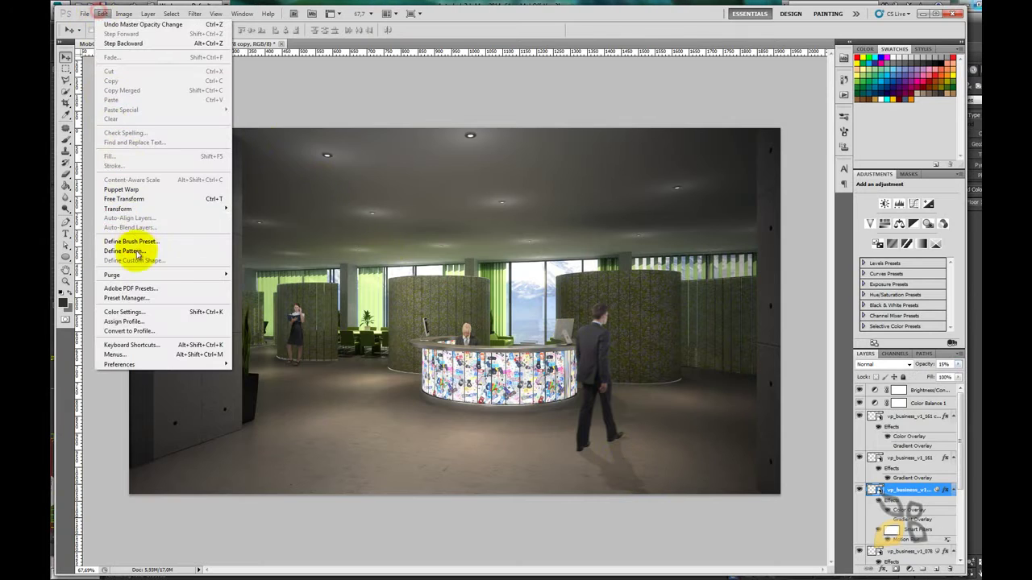
{"action": "mouse_move", "coordinate": [118, 209]}
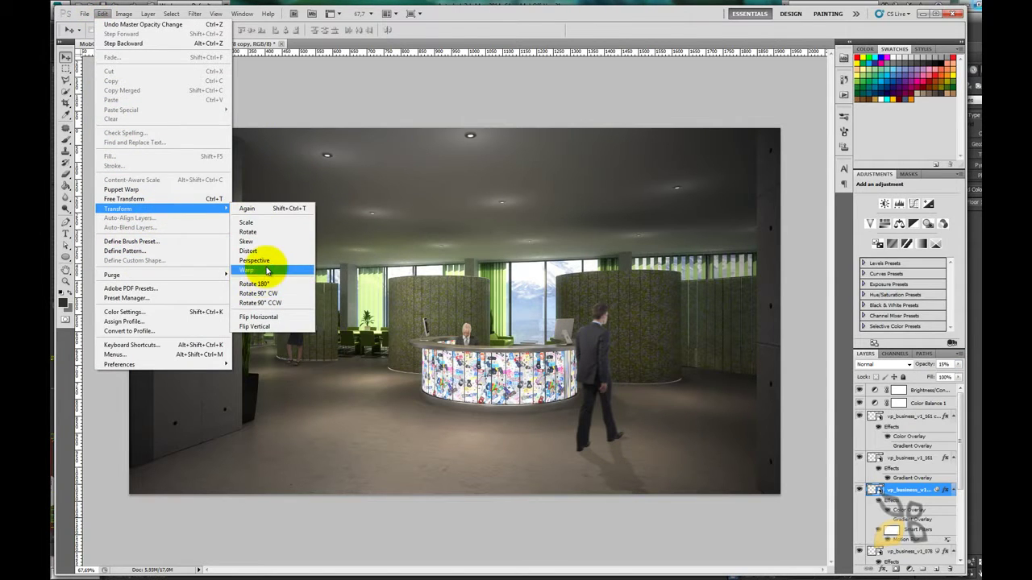
{"action": "left_click", "coordinate": [266, 272]}
{"action": "left_click", "coordinate": [670, 493]}
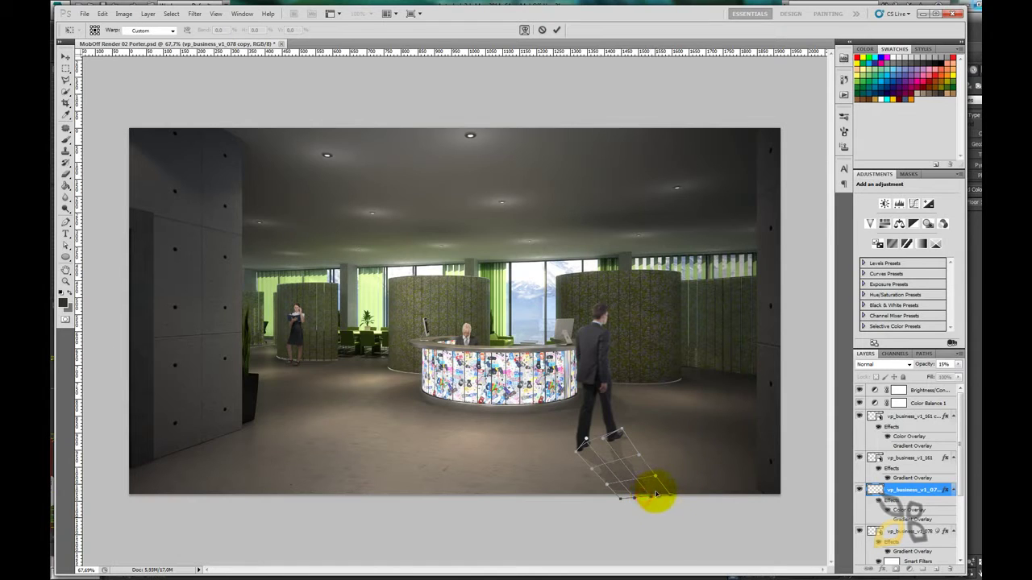
{"action": "mouse_move", "coordinate": [656, 494]}
{"action": "left_mouse_down"}
{"action": "mouse_move", "coordinate": [667, 486]}
{"action": "mouse_move", "coordinate": [617, 490]}
{"action": "mouse_move", "coordinate": [626, 469]}
{"action": "mouse_move", "coordinate": [665, 473]}
{"action": "mouse_move", "coordinate": [647, 478]}
{"action": "mouse_move", "coordinate": [622, 437]}
{"action": "mouse_move", "coordinate": [649, 444]}
{"action": "mouse_move", "coordinate": [618, 447]}
{"action": "left_mouse_up"}
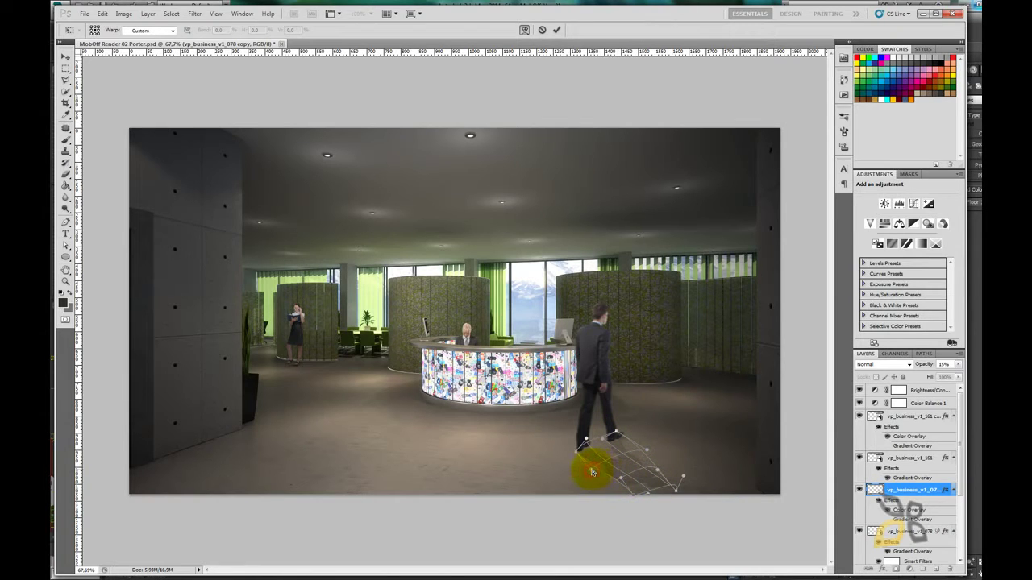
{"action": "mouse_move", "coordinate": [597, 470]}
{"action": "left_mouse_down"}
{"action": "mouse_move", "coordinate": [577, 458]}
{"action": "mouse_move", "coordinate": [590, 460]}
{"action": "left_mouse_up"}
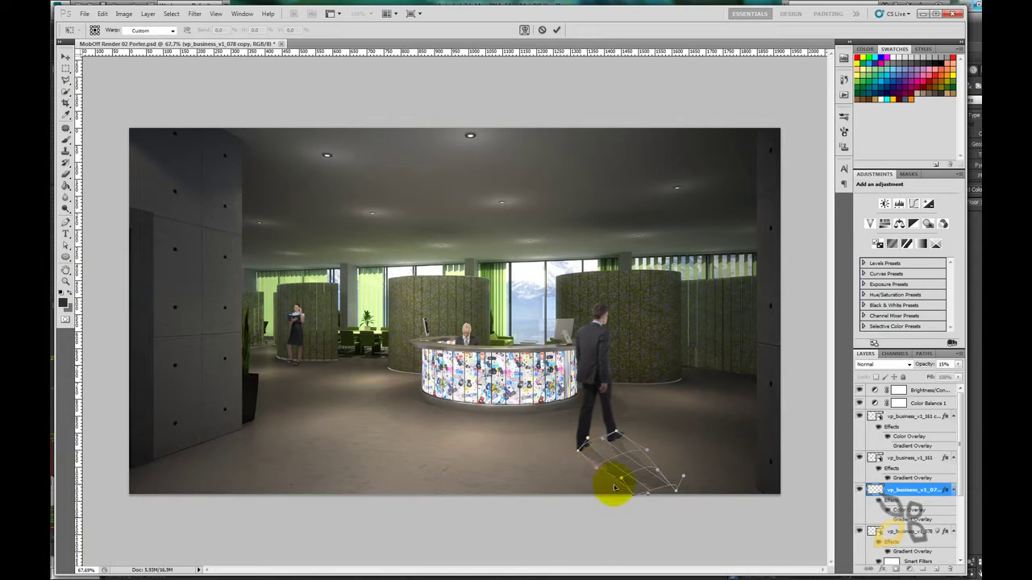
{"action": "left_click_drag", "start_coordinate": [659, 487], "coordinate": [674, 488]}
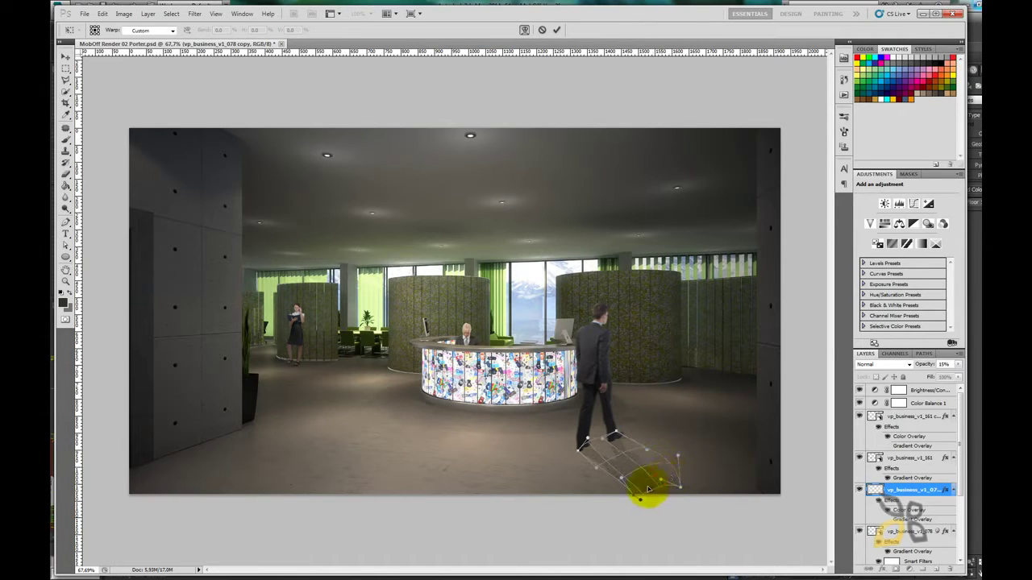
{"action": "mouse_move", "coordinate": [659, 470]}
{"action": "left_mouse_down"}
{"action": "mouse_move", "coordinate": [649, 488]}
{"action": "mouse_move", "coordinate": [664, 491]}
{"action": "left_mouse_up"}
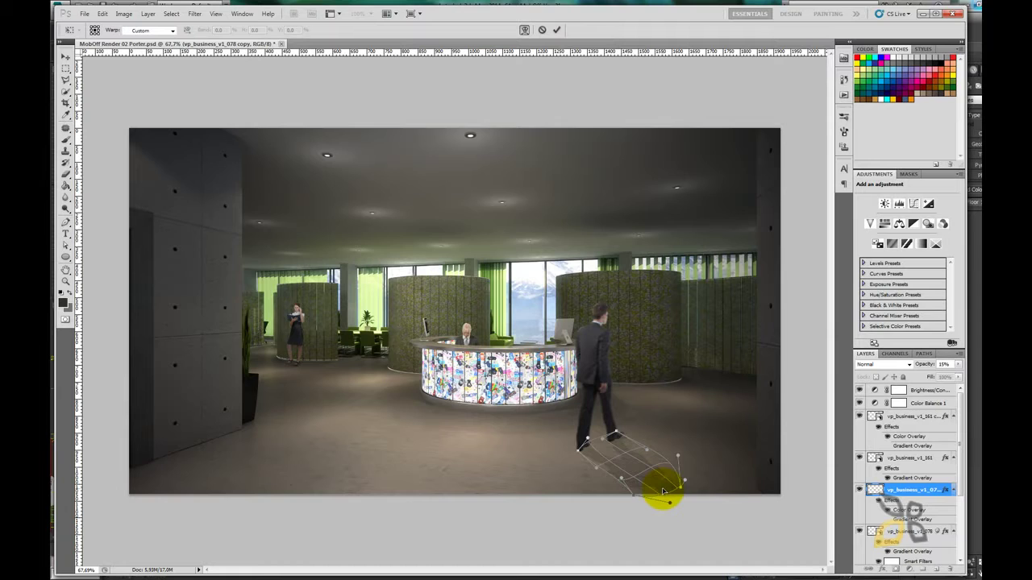
{"action": "left_click", "coordinate": [556, 30]}
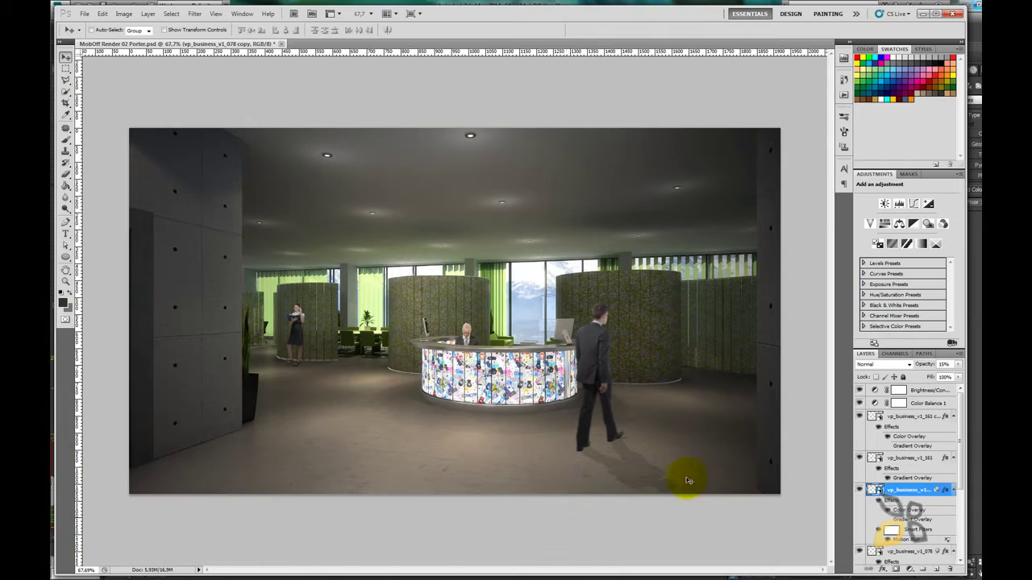
{"action": "left_click", "coordinate": [643, 476]}
- Edit the shadow's Gradient Overlay so the left stop is #000000 and the midpoint sits at 51%
{"action": "double_click", "coordinate": [911, 490]}
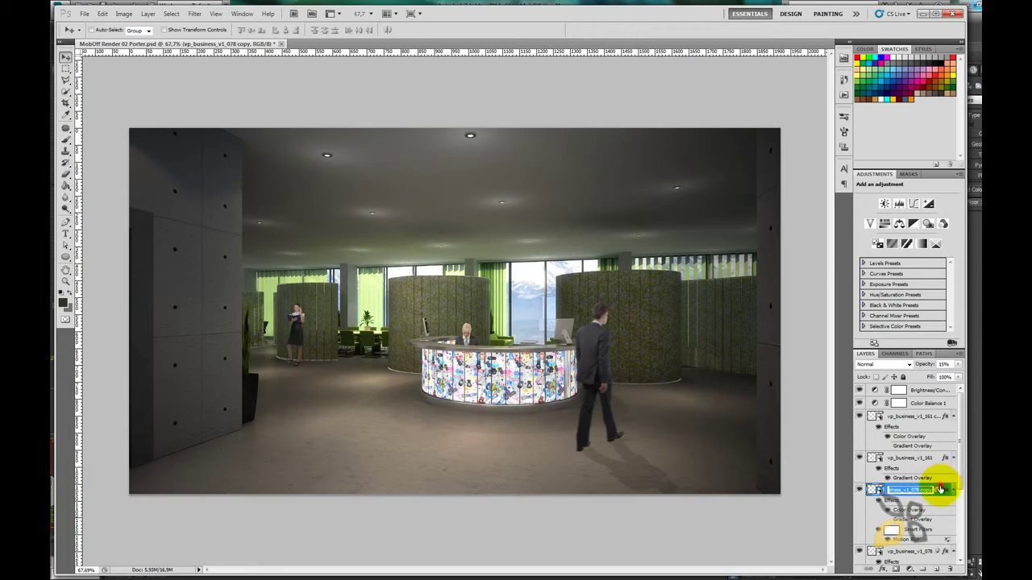
{"action": "double_click", "coordinate": [939, 489]}
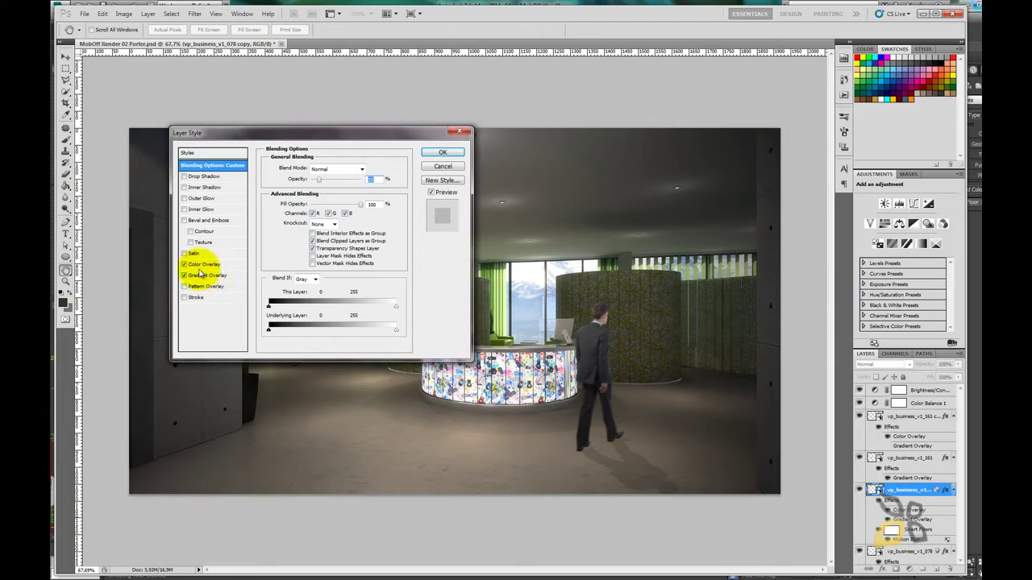
{"action": "left_click", "coordinate": [232, 276]}
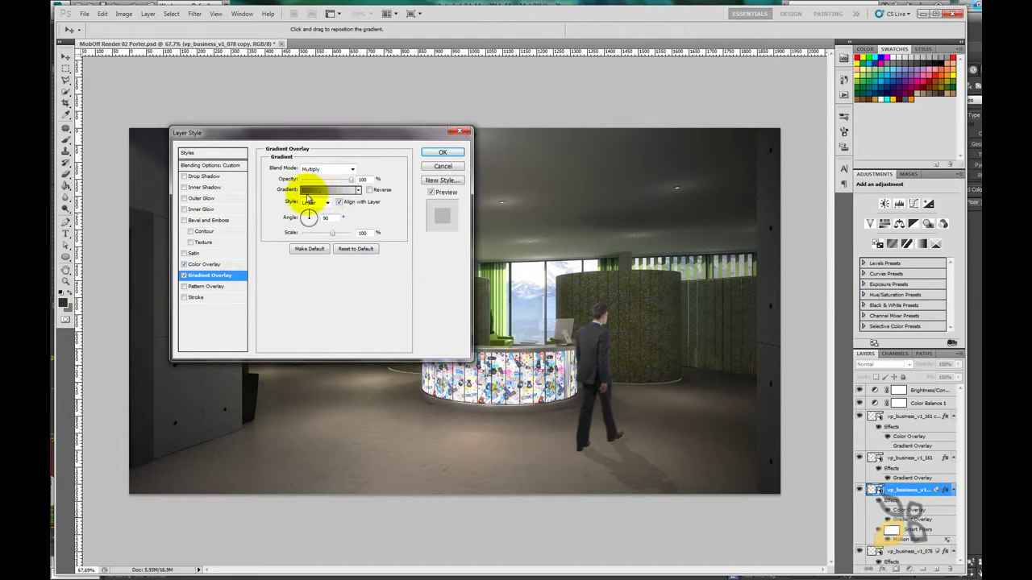
{"action": "left_click", "coordinate": [315, 190]}
{"action": "double_click", "coordinate": [221, 267]}
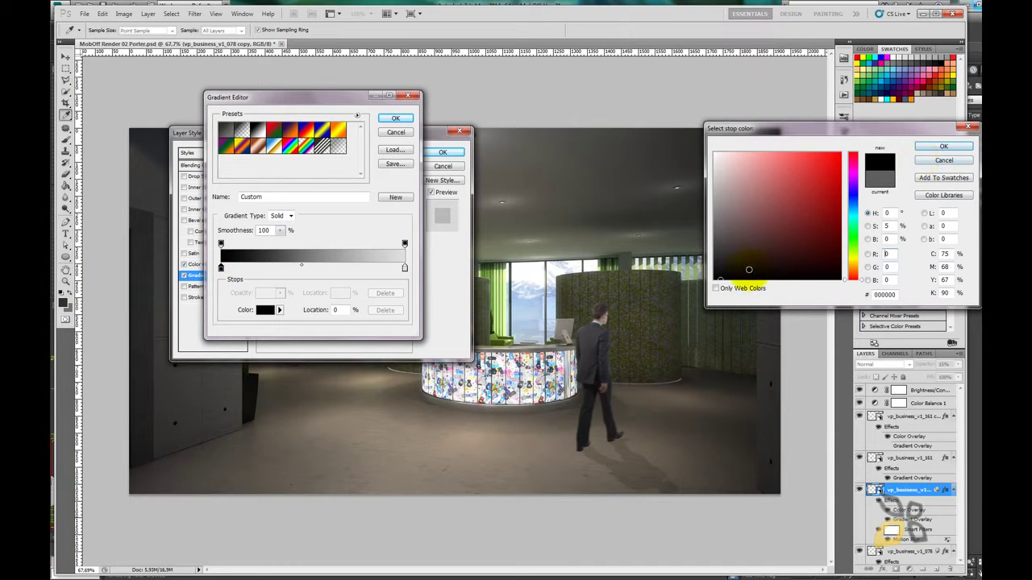
{"action": "left_click", "coordinate": [714, 282]}
{"action": "left_click", "coordinate": [944, 149]}
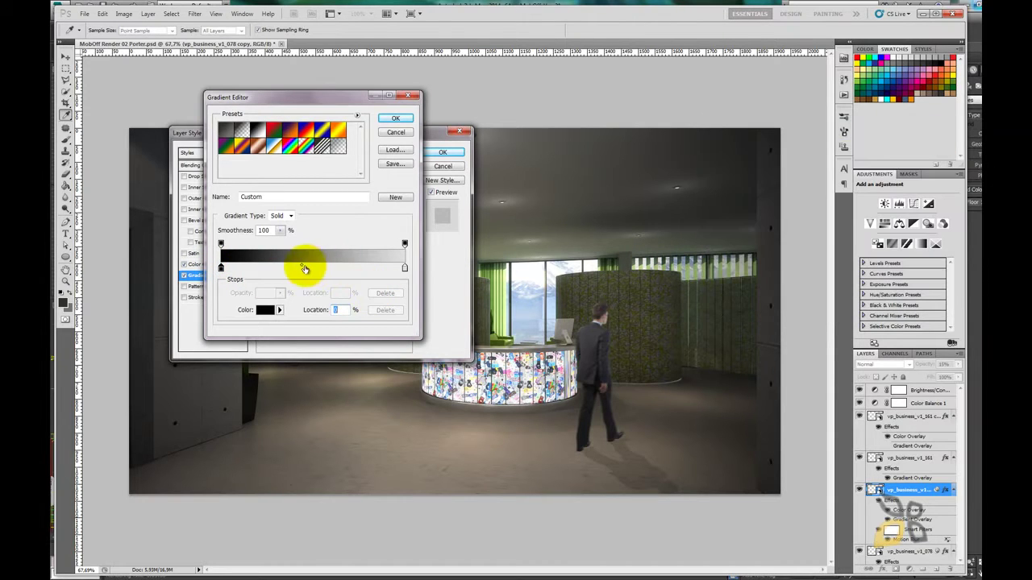
{"action": "left_click_drag", "start_coordinate": [301, 265], "coordinate": [314, 265]}
{"action": "left_click", "coordinate": [395, 119]}
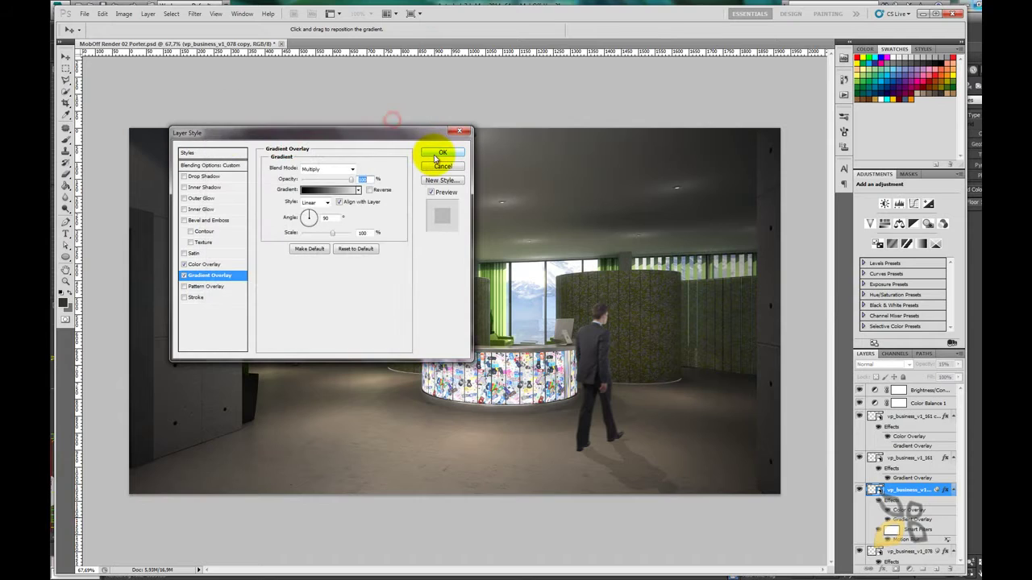
- Preview various Gradient Overlay blend modes on the shadow with Color Overlay turned off
{"action": "left_click", "coordinate": [313, 168]}
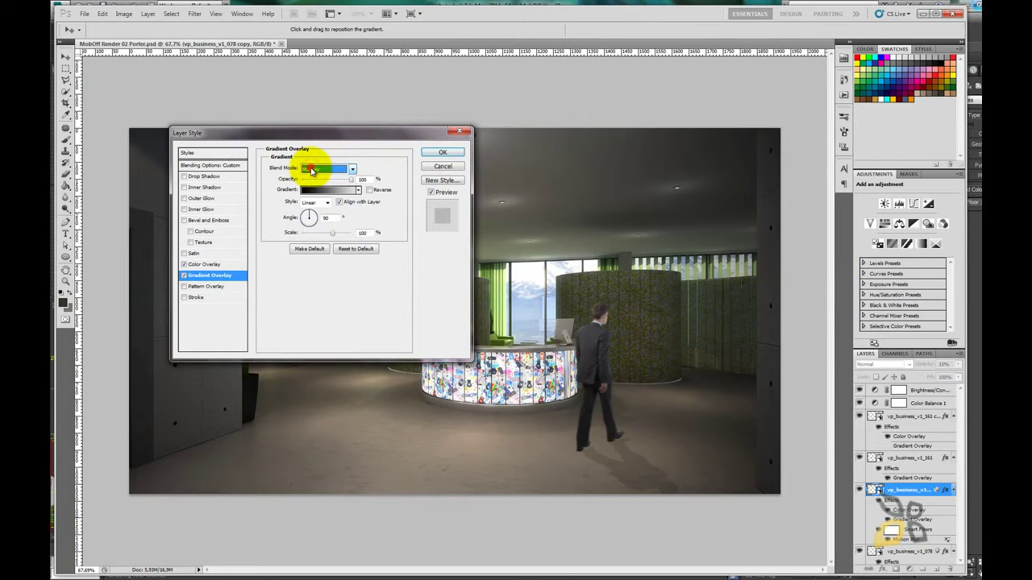
{"action": "key", "text": "Down"}
{"action": "key", "text": "Down"}
{"action": "left_click", "coordinate": [184, 264]}
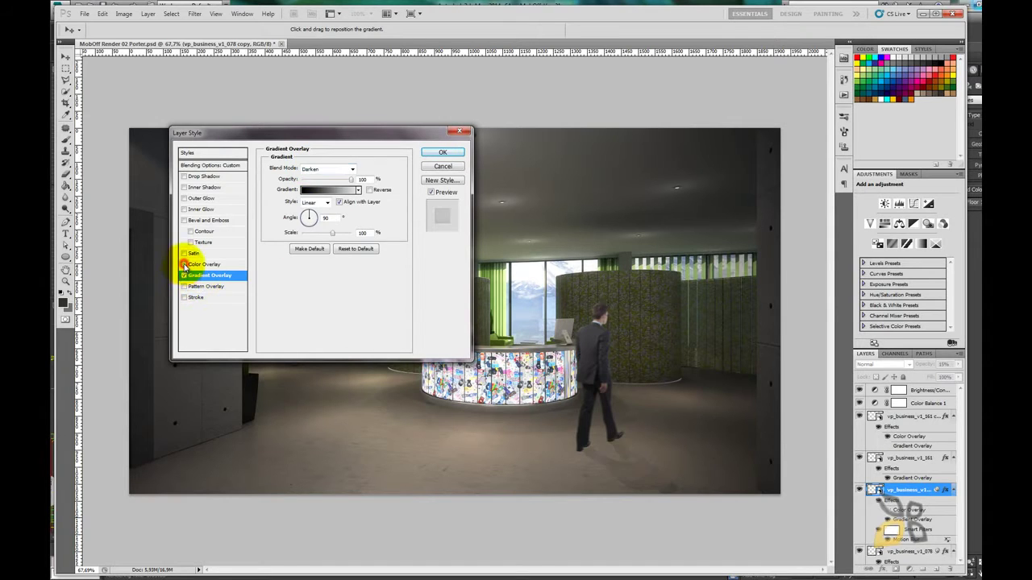
{"action": "left_click", "coordinate": [329, 168]}
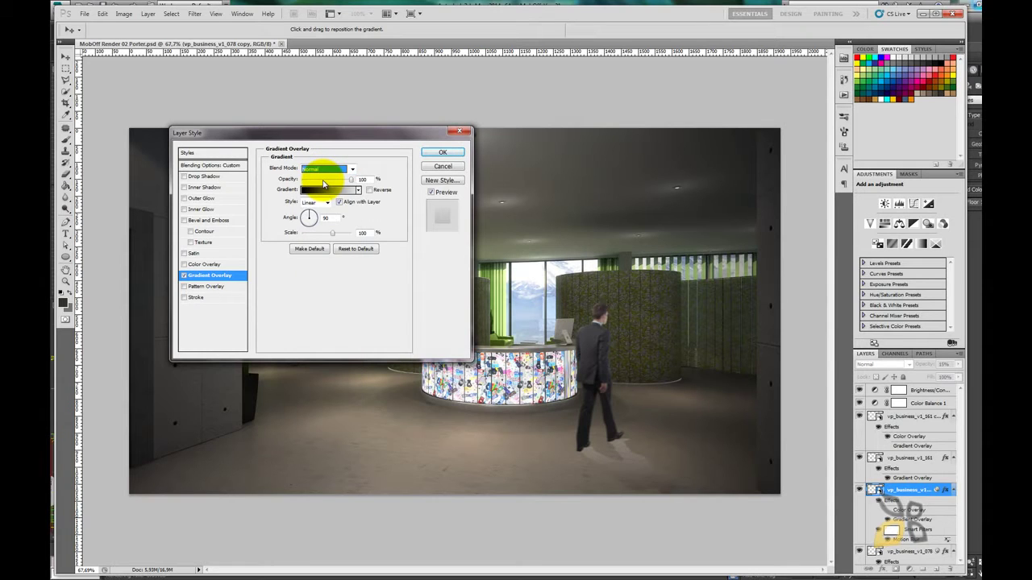
{"action": "key", "text": "Down"}
{"action": "key", "text": "Down"}
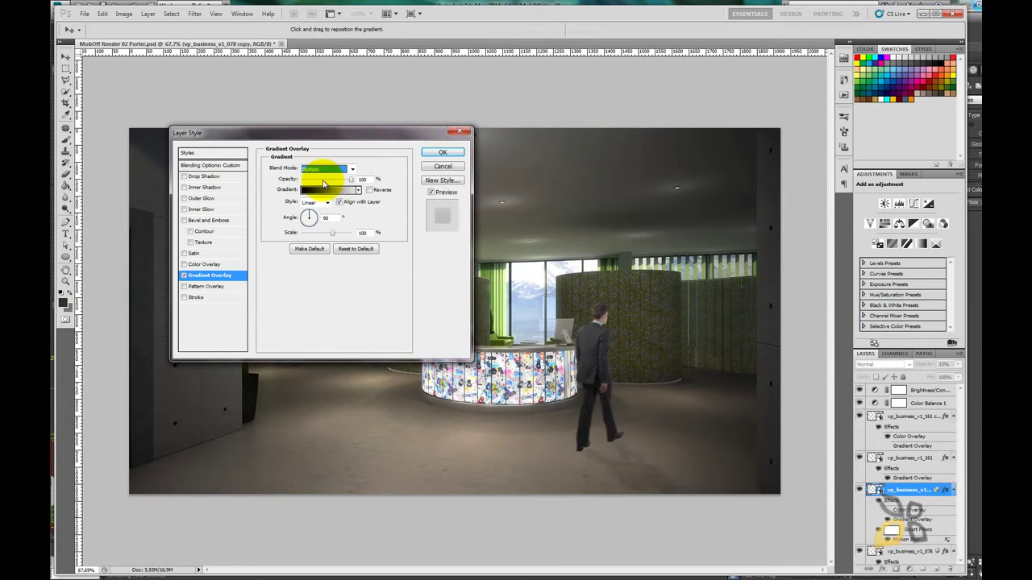
{"action": "key", "text": "Down"}
{"action": "key", "text": "Down"}
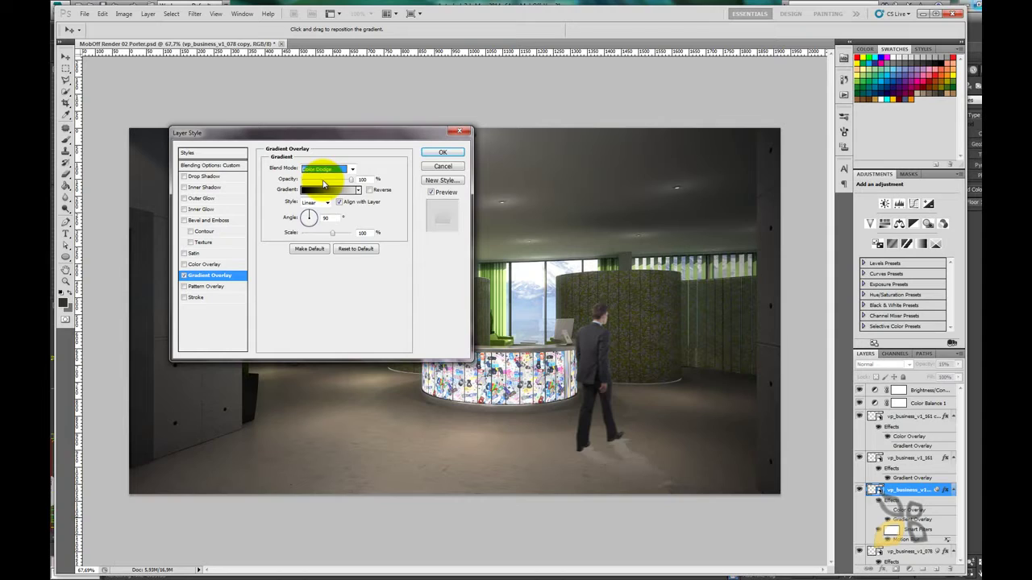
{"action": "key", "text": "Down"}
{"action": "key", "text": "Down"}
{"action": "key", "text": "Down"}
{"action": "key", "text": "Down"}
{"action": "key", "text": "Down"}
{"action": "key", "text": "Down"}
{"action": "key", "text": "Down"}
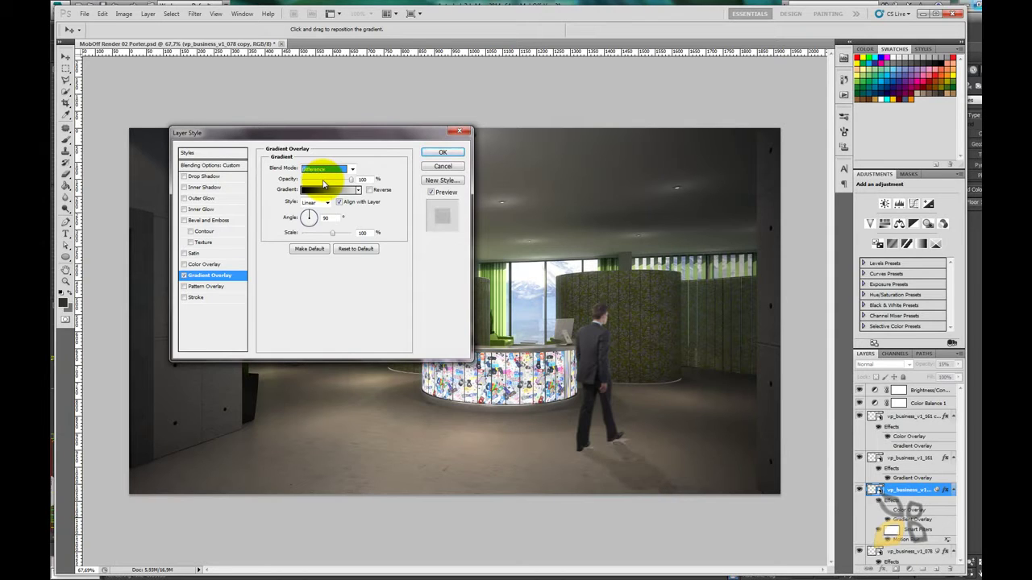
{"action": "key", "text": "Down"}
{"action": "key", "text": "Down"}
{"action": "key", "text": "Down"}
{"action": "key", "text": "Down"}
{"action": "key", "text": "Down"}
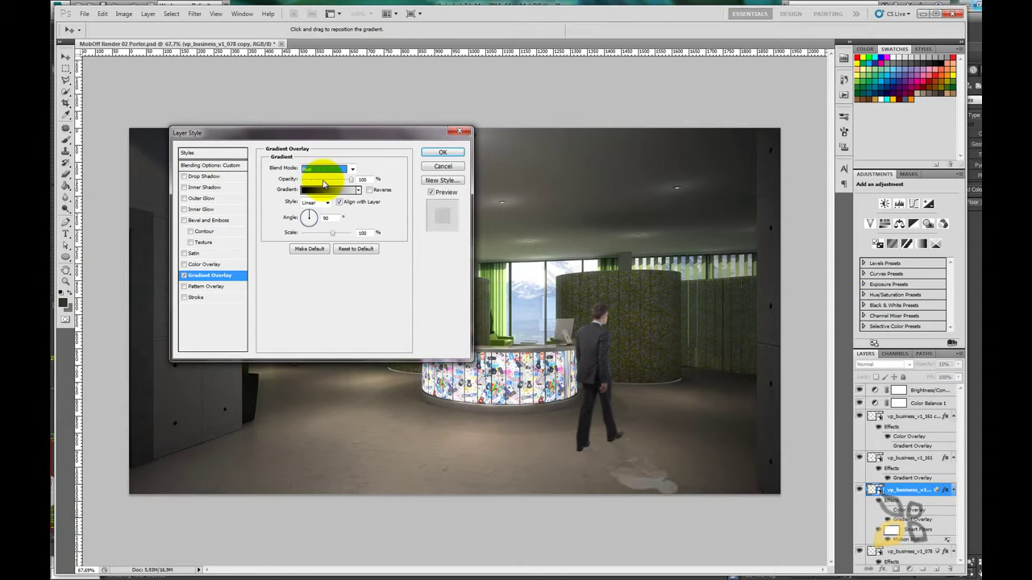
{"action": "key", "text": "Down"}
{"action": "key", "text": "Down"}
{"action": "key", "text": "Down"}
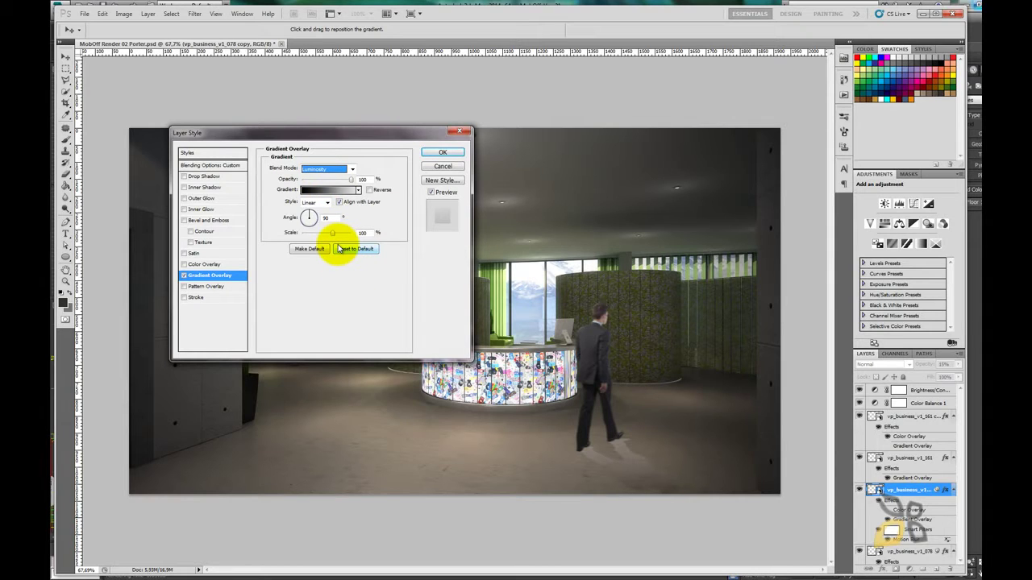
{"action": "key", "text": "Up"}
{"action": "key", "text": "Up"}
{"action": "key", "text": "Up"}
{"action": "key", "text": "Up"}
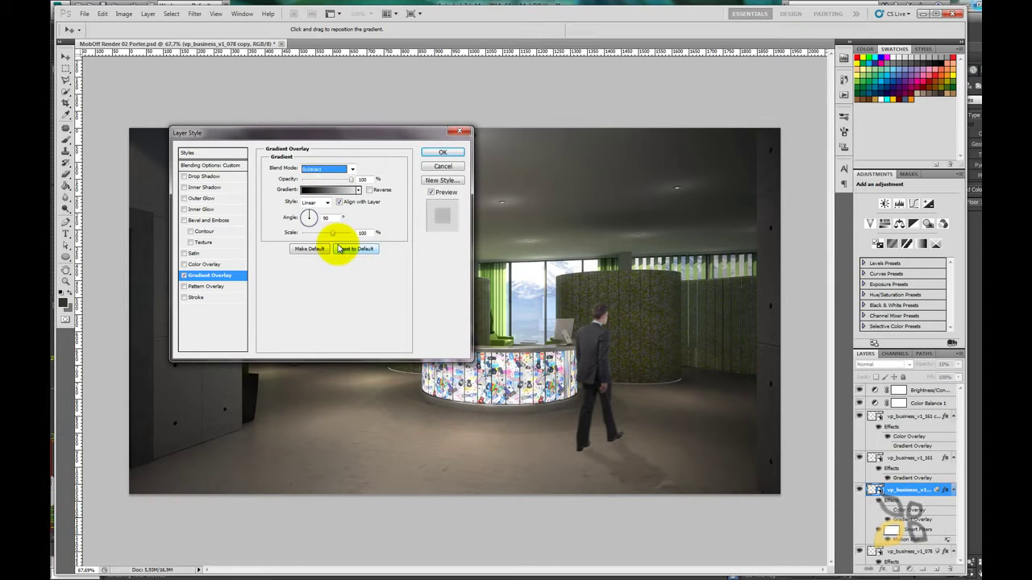
{"action": "key", "text": "Up"}
{"action": "key", "text": "Up"}
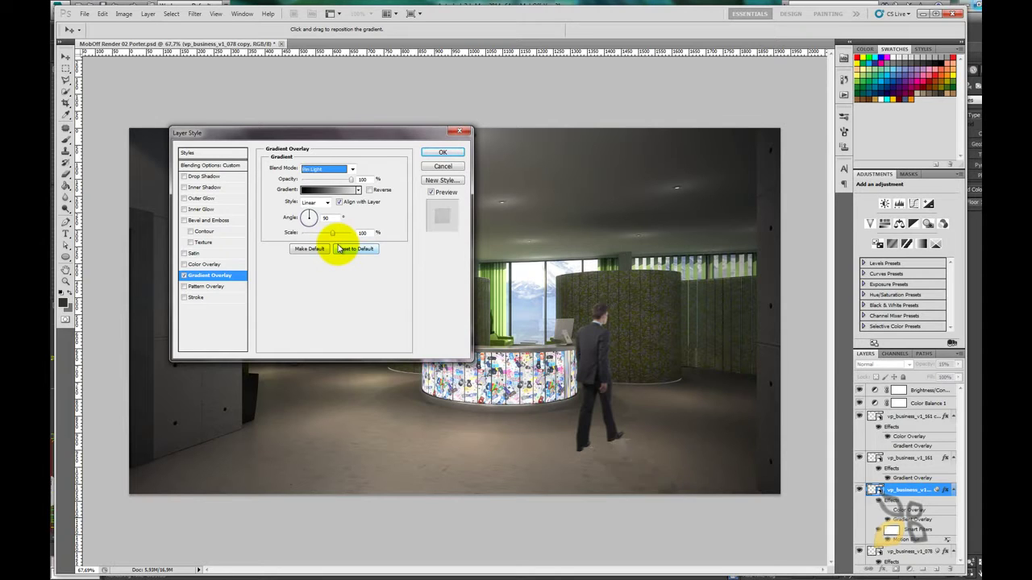
{"action": "key", "text": "Up"}
{"action": "key", "text": "Up"}
{"action": "key", "text": "Up"}
{"action": "key", "text": "Down"}
- Set the Gradient Overlay to Normal at -90° and re-enable the Color Overlay
{"action": "left_click", "coordinate": [346, 168]}
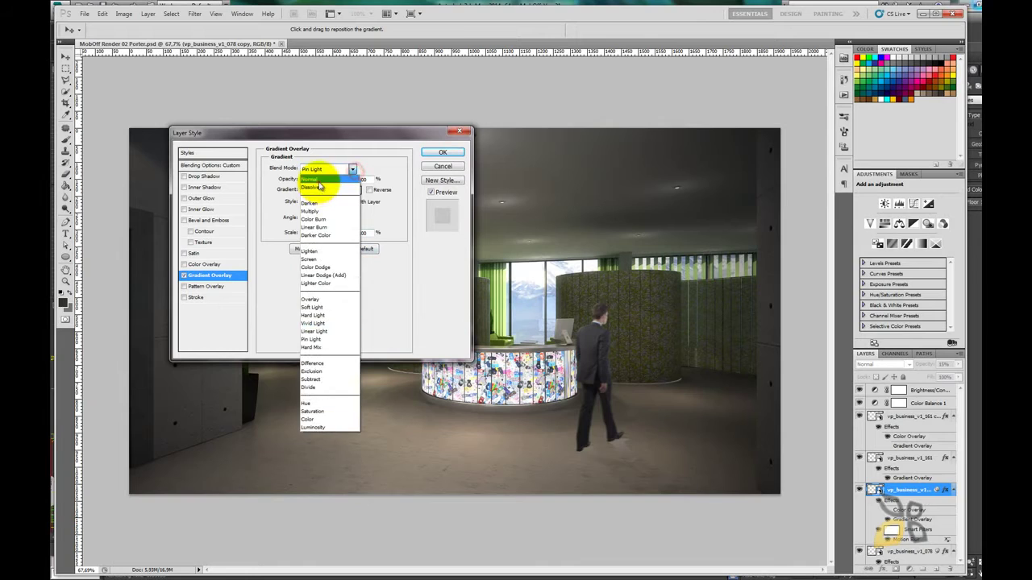
{"action": "left_click", "coordinate": [337, 171]}
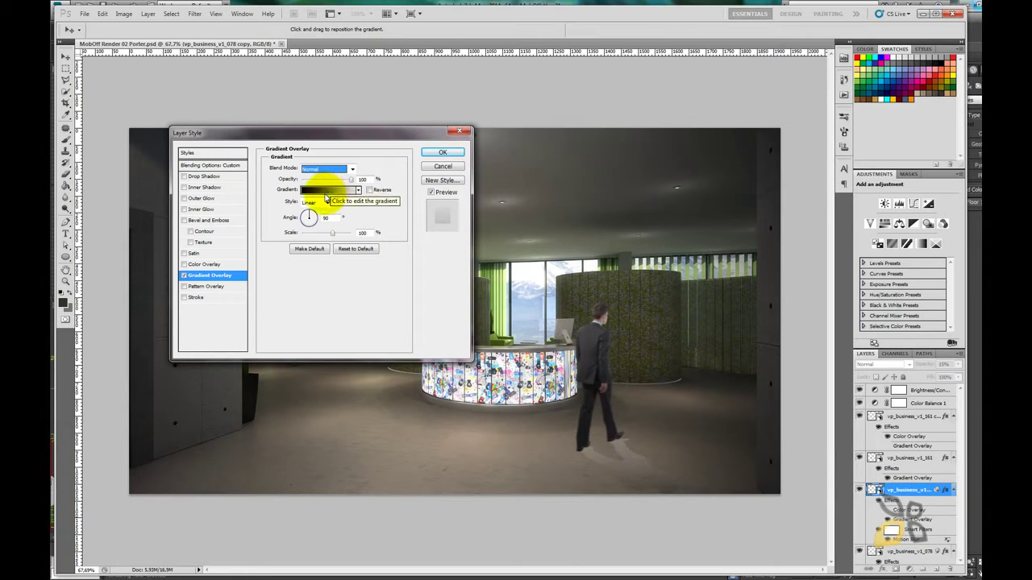
{"action": "left_click", "coordinate": [309, 217]}
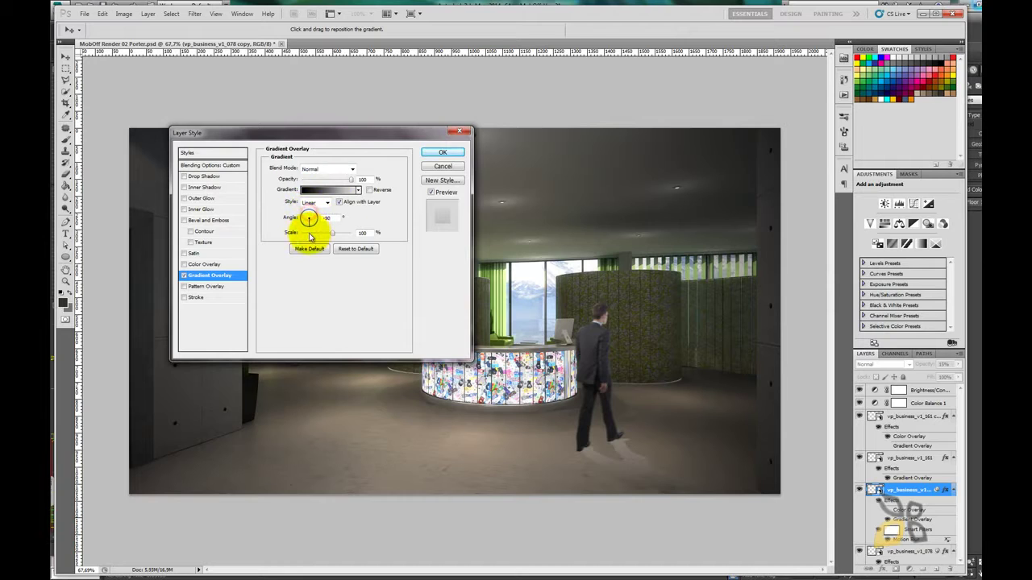
{"action": "left_click", "coordinate": [185, 265]}
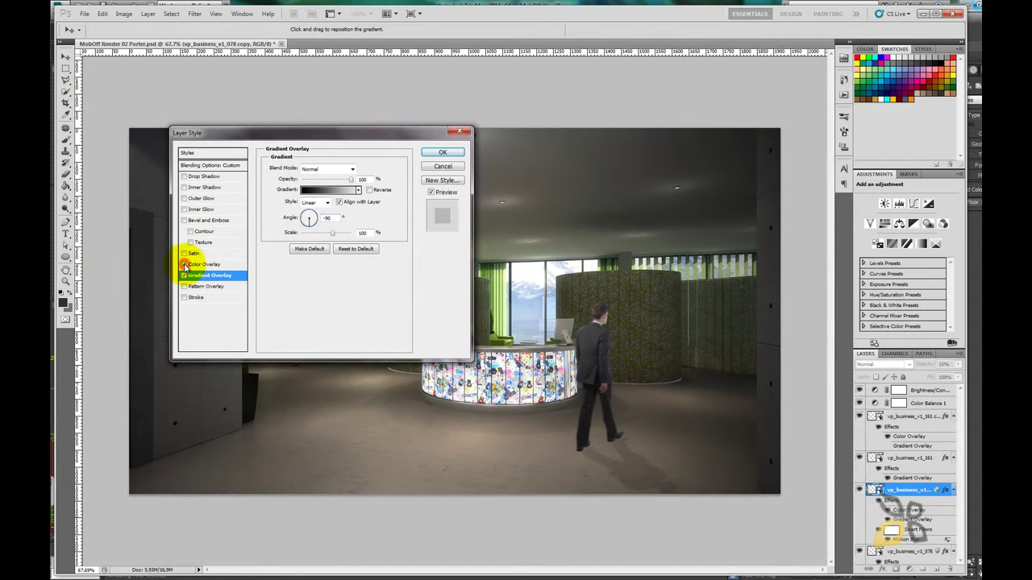
{"action": "left_click", "coordinate": [229, 266]}
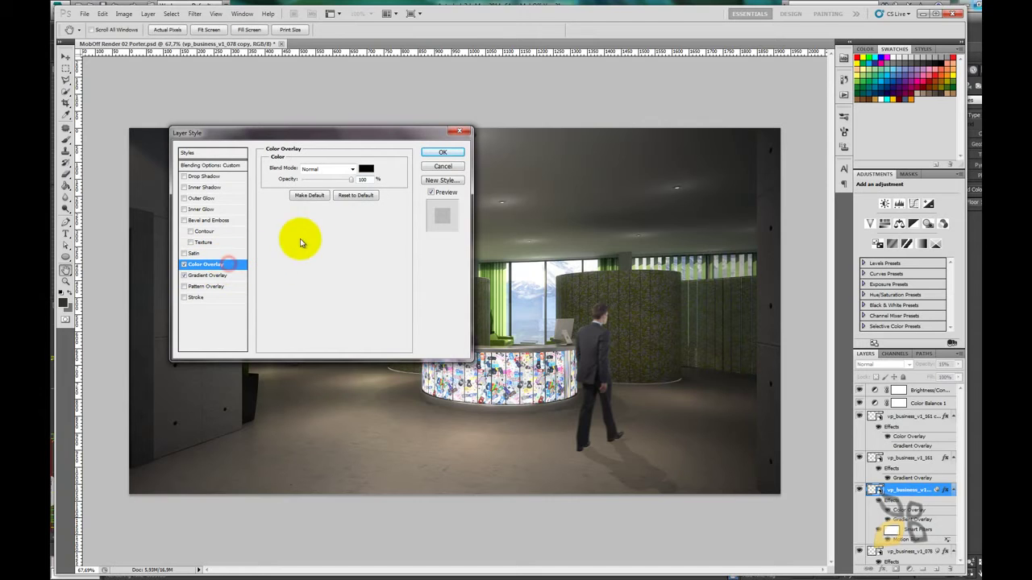
- Try Color Overlay blend modes, settle on Overlay, and lower its opacity
{"action": "left_click", "coordinate": [329, 168]}
{"action": "key", "text": "Down"}
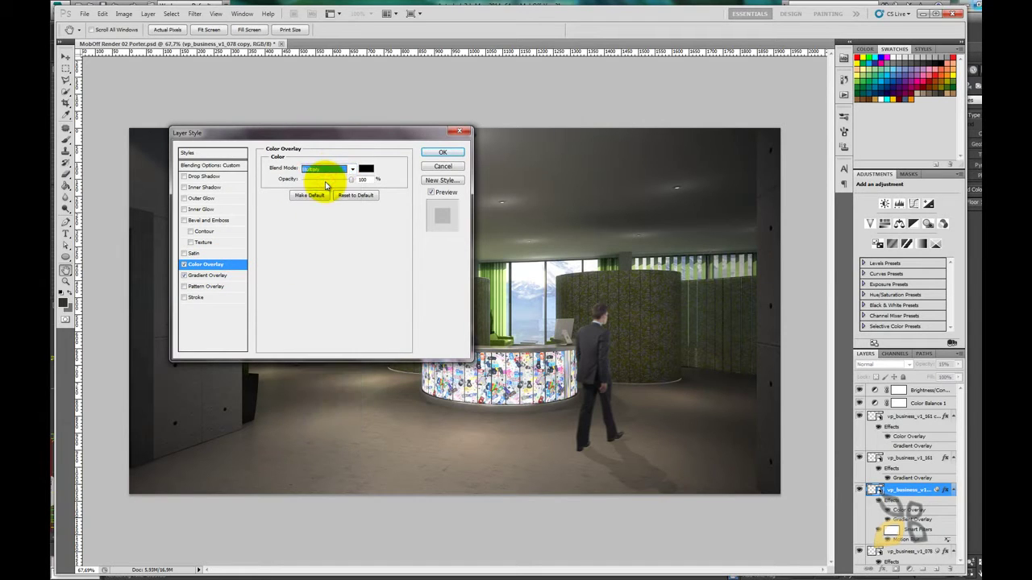
{"action": "key", "text": "Down"}
{"action": "key", "text": "Down"}
{"action": "key", "text": "Down"}
{"action": "key", "text": "Down"}
{"action": "key", "text": "Up"}
{"action": "key", "text": "Down"}
{"action": "key", "text": "Down"}
{"action": "key", "text": "Down"}
{"action": "key", "text": "Up"}
{"action": "key", "text": "Up"}
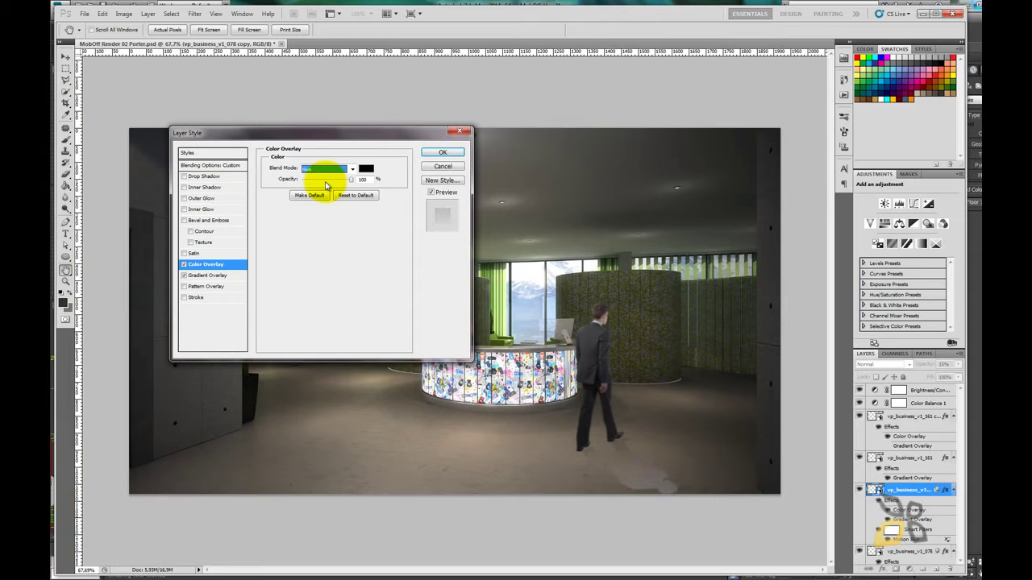
{"action": "key", "text": "Up"}
{"action": "key", "text": "Up"}
{"action": "key", "text": "Up"}
{"action": "key", "text": "Up"}
{"action": "key", "text": "Up"}
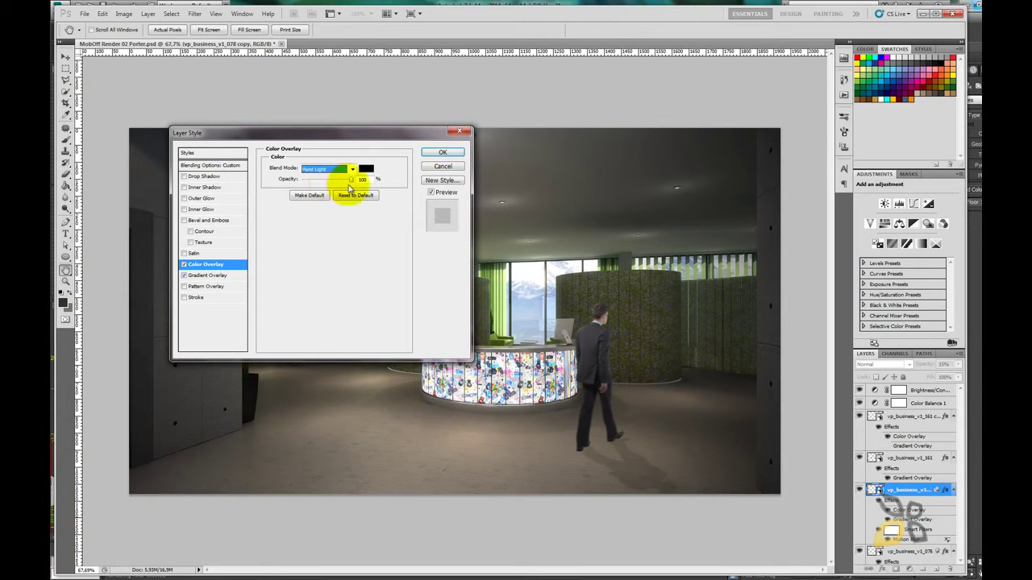
{"action": "key", "text": "Up"}
{"action": "key", "text": "Up"}
{"action": "key", "text": "Up"}
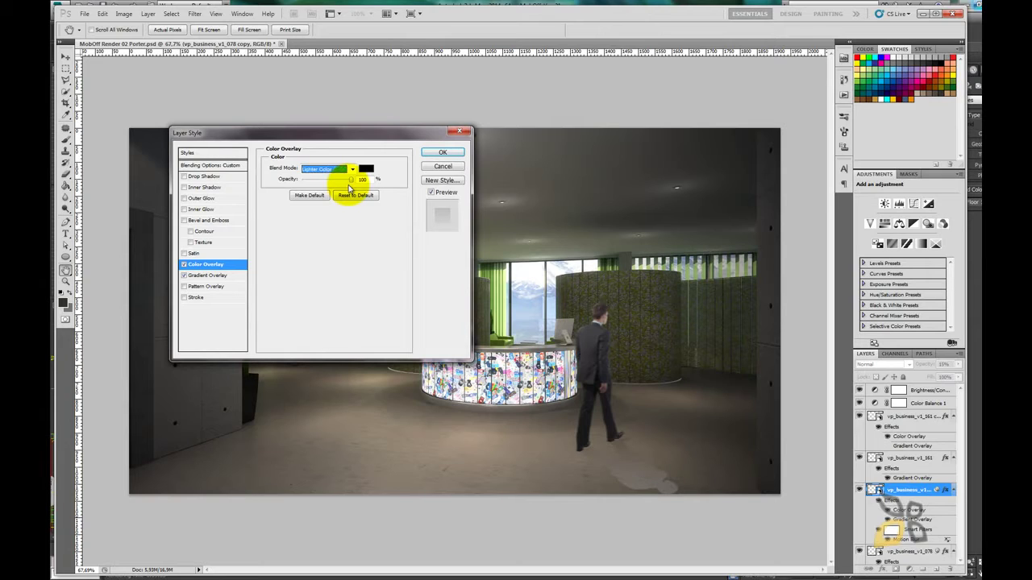
{"action": "key", "text": "Down"}
{"action": "key", "text": "Down"}
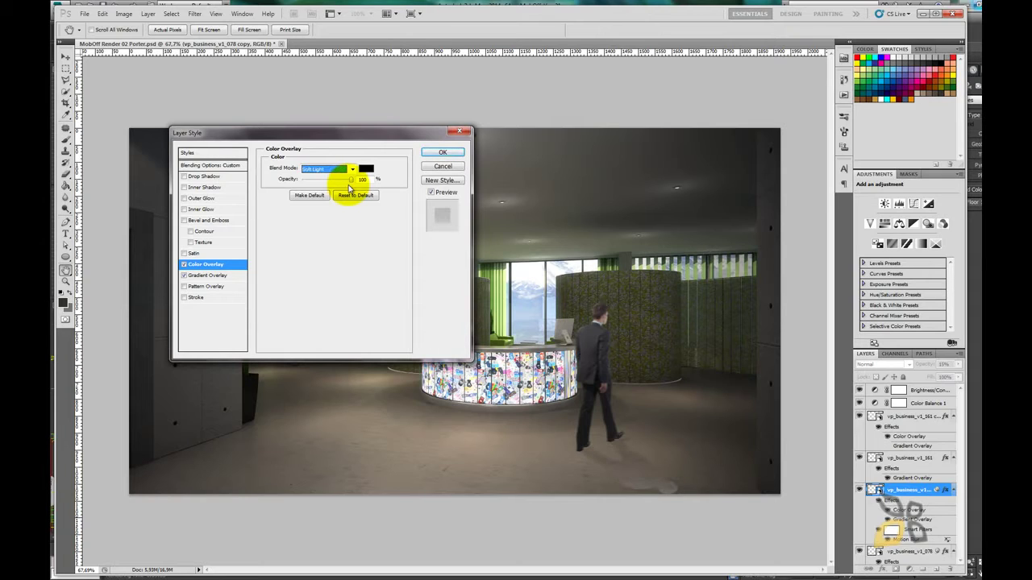
{"action": "mouse_move", "coordinate": [349, 181]}
{"action": "left_mouse_down"}
{"action": "mouse_move", "coordinate": [334, 181]}
{"action": "mouse_move", "coordinate": [357, 192]}
{"action": "mouse_move", "coordinate": [340, 191]}
{"action": "left_mouse_up"}
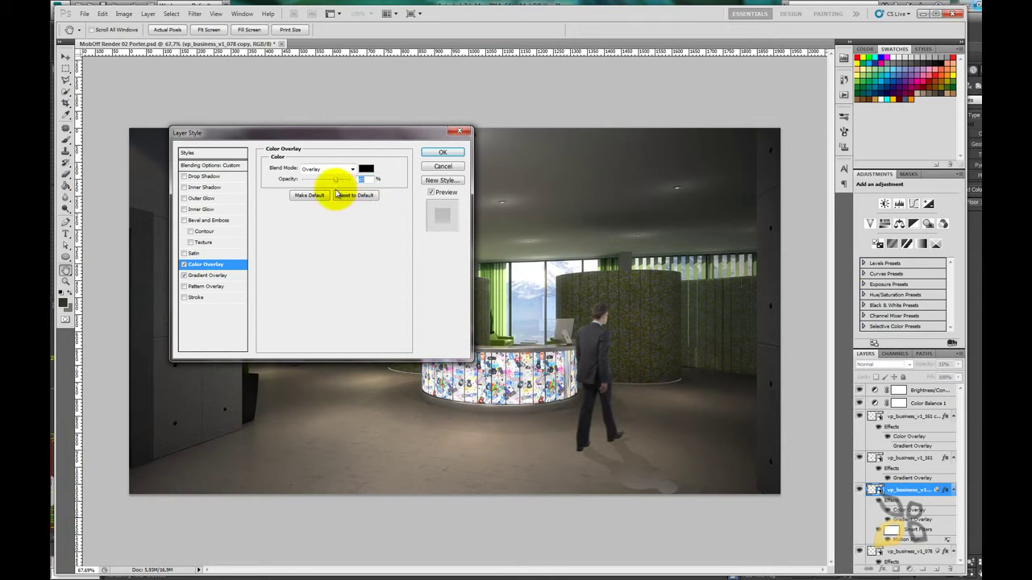
- Adjust the Gradient Overlay scale, fine-tune Color Overlay opacity, and apply the layer style
{"action": "left_click", "coordinate": [239, 276]}
{"action": "left_click_drag", "start_coordinate": [329, 232], "coordinate": [362, 241]}
{"action": "left_click", "coordinate": [212, 264]}
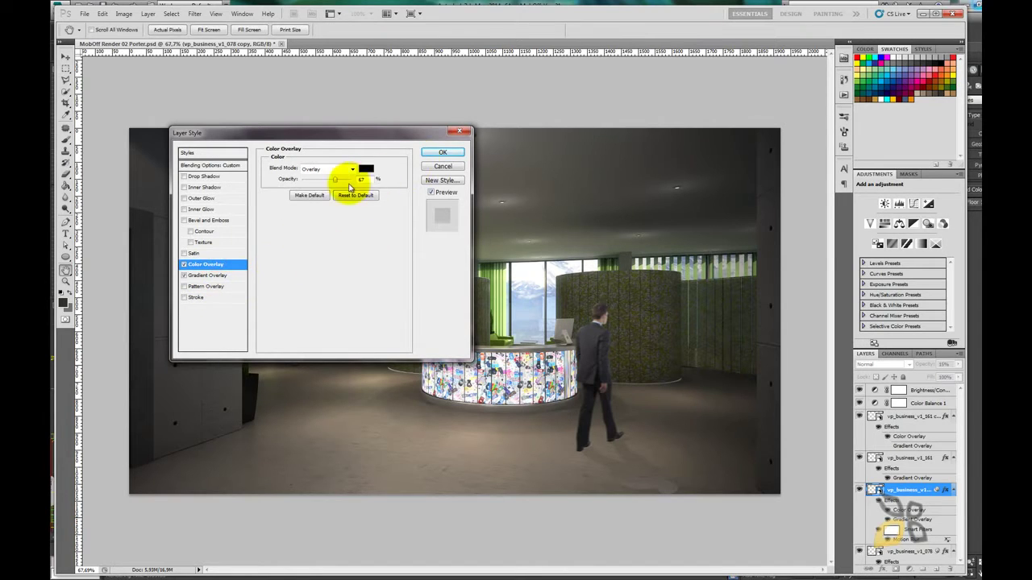
{"action": "left_click_drag", "start_coordinate": [335, 179], "coordinate": [361, 182]}
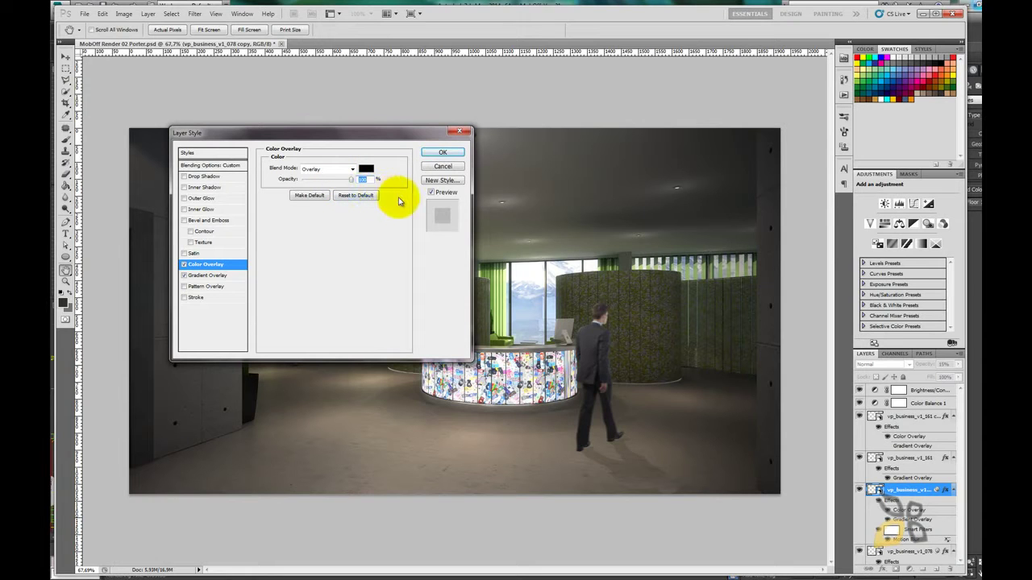
{"action": "left_click", "coordinate": [442, 153]}
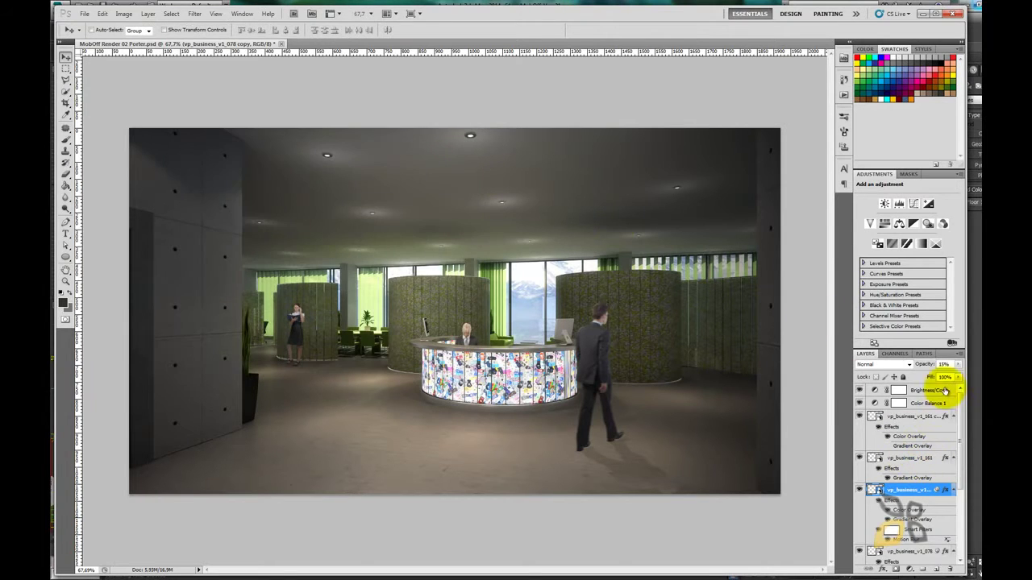
- Lower the shadow layer's Fill to 12% and readjust its Opacity in the Layers panel
{"action": "left_click", "coordinate": [958, 364]}
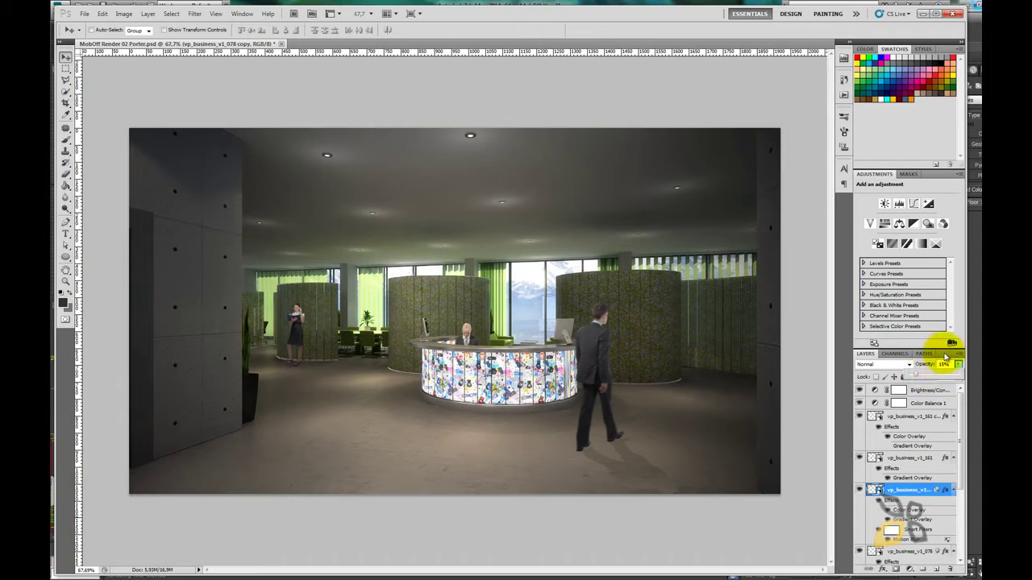
{"action": "left_click", "coordinate": [958, 377]}
{"action": "left_click_drag", "start_coordinate": [931, 389], "coordinate": [913, 388]}
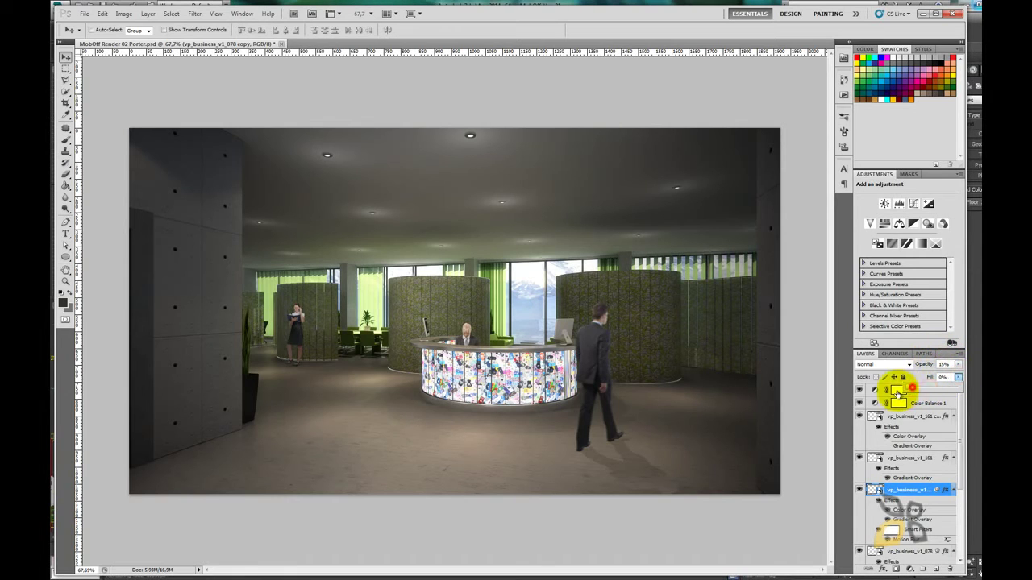
{"action": "left_click", "coordinate": [957, 364]}
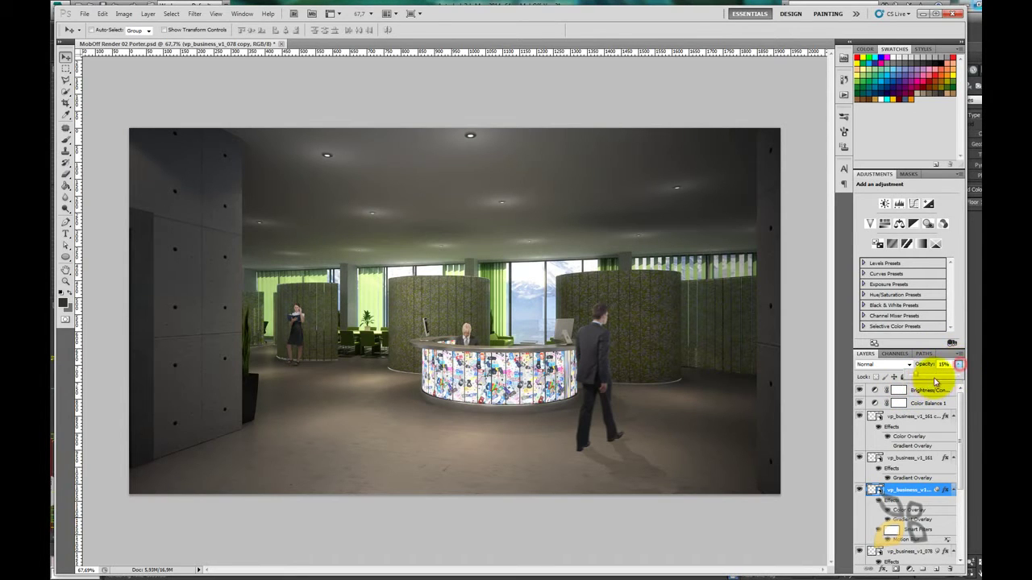
{"action": "left_click_drag", "start_coordinate": [933, 376], "coordinate": [912, 379]}
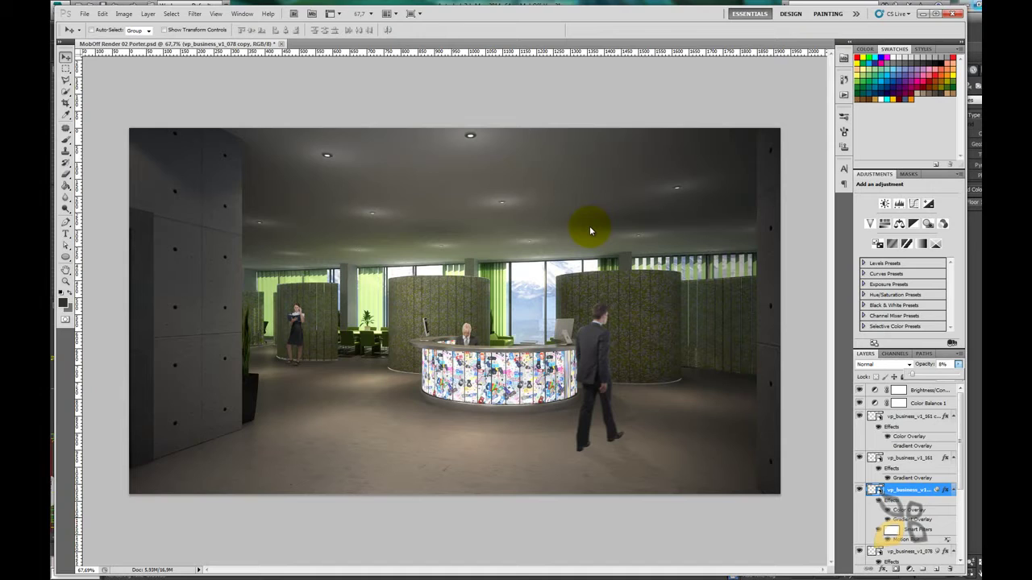
- Change the vp_business_v1_078 copy's Gradient Overlay right stop to grey #a7a7a7 and apply
{"action": "left_click", "coordinate": [930, 487]}
{"action": "double_click", "coordinate": [930, 487]}
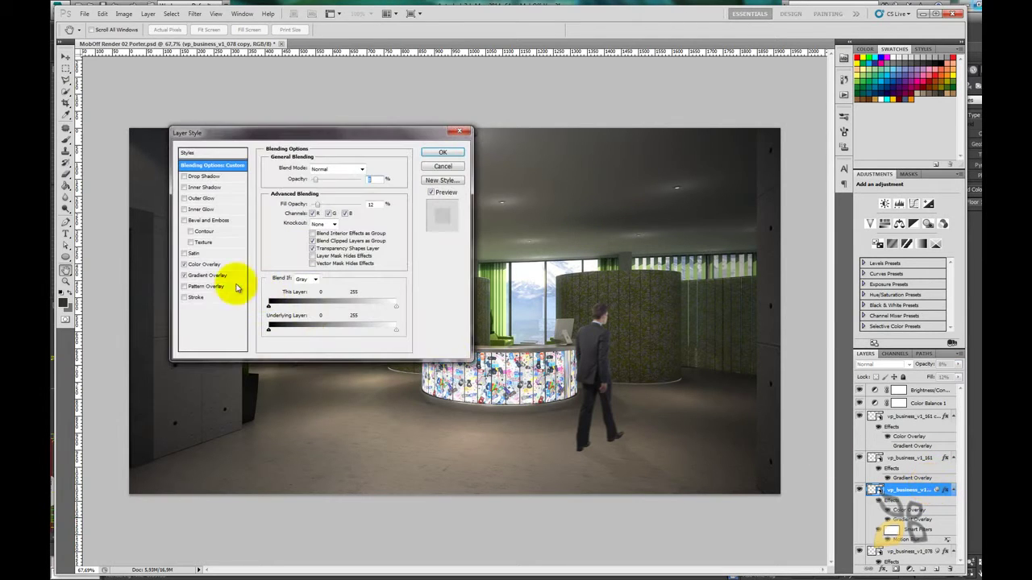
{"action": "left_click", "coordinate": [207, 274]}
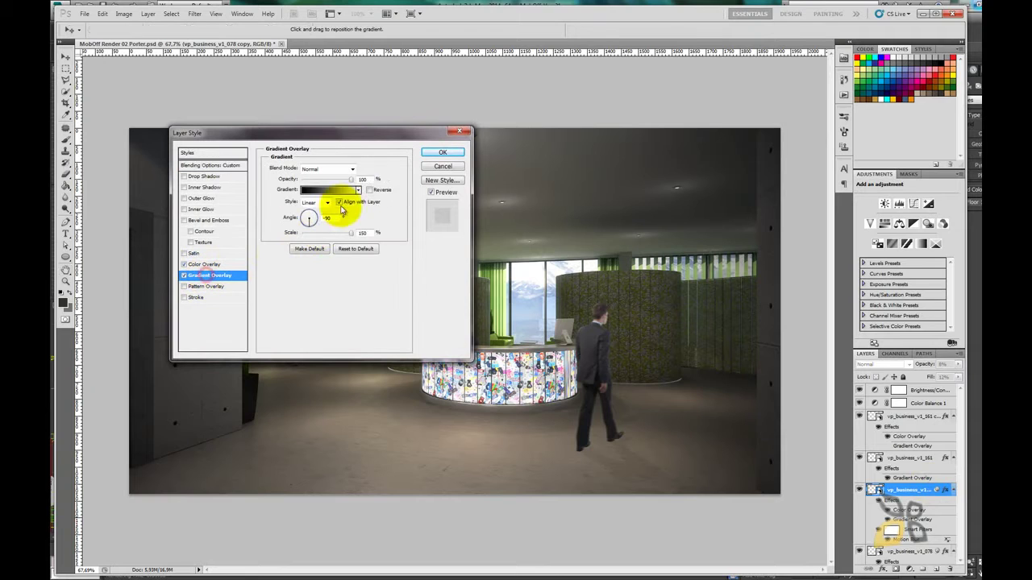
{"action": "left_click", "coordinate": [347, 192]}
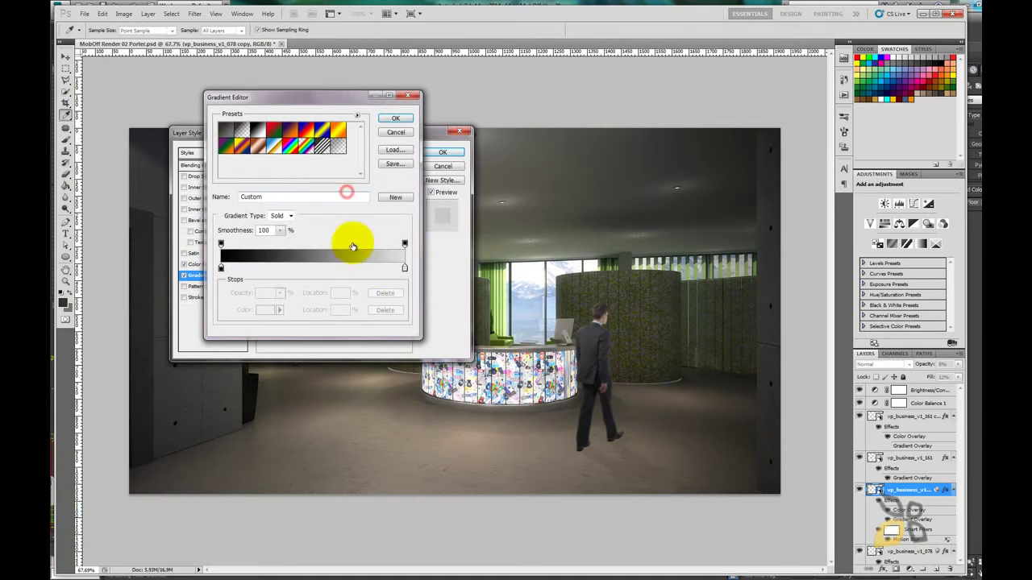
{"action": "double_click", "coordinate": [405, 268]}
{"action": "left_click_drag", "start_coordinate": [717, 186], "coordinate": [713, 199]}
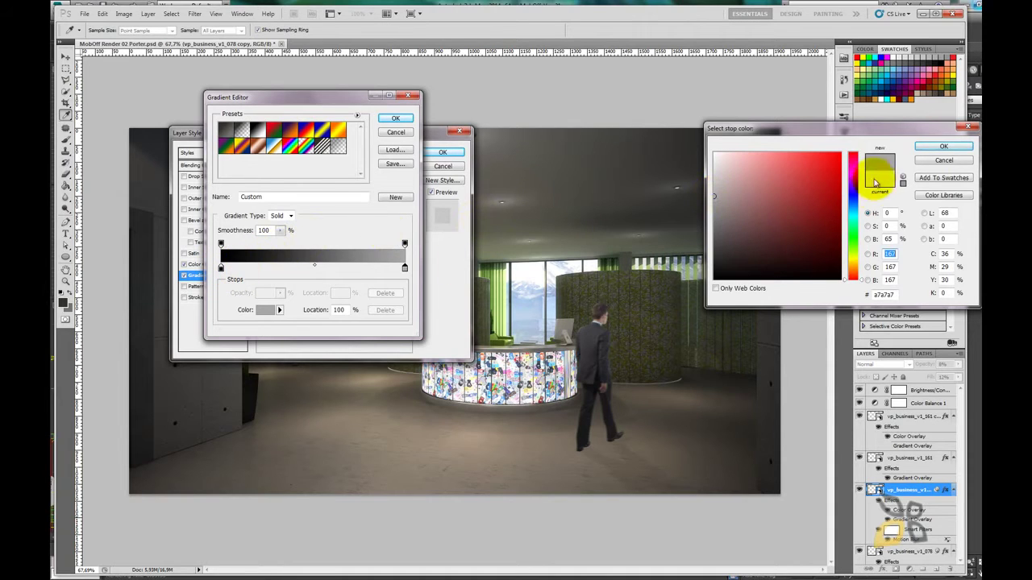
{"action": "left_click", "coordinate": [935, 147]}
{"action": "left_click", "coordinate": [395, 117]}
{"action": "left_click", "coordinate": [439, 153]}
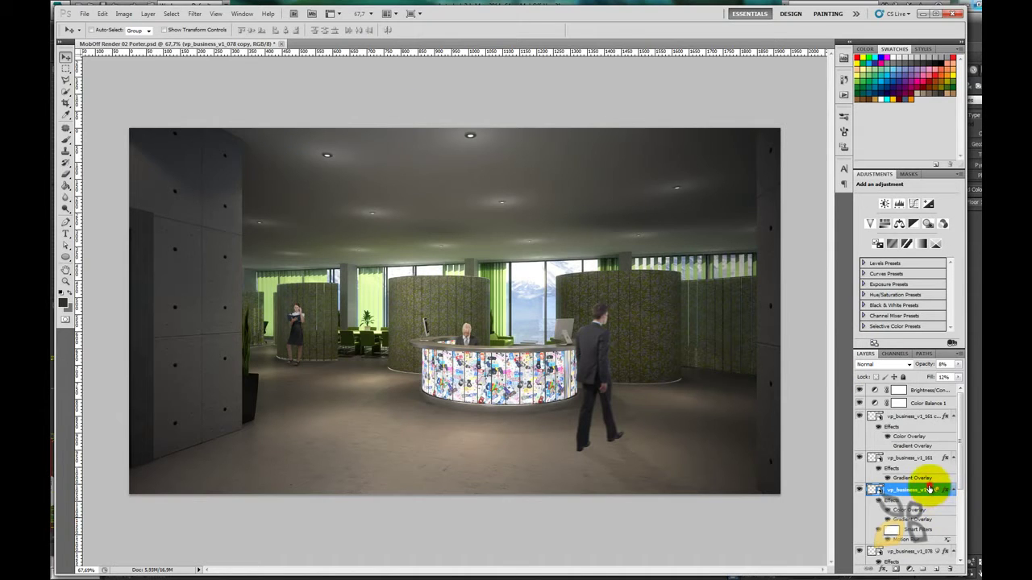
- Try a Drop Shadow in the copy layer's Layer Style, then dismiss the dialog
{"action": "double_click", "coordinate": [930, 489]}
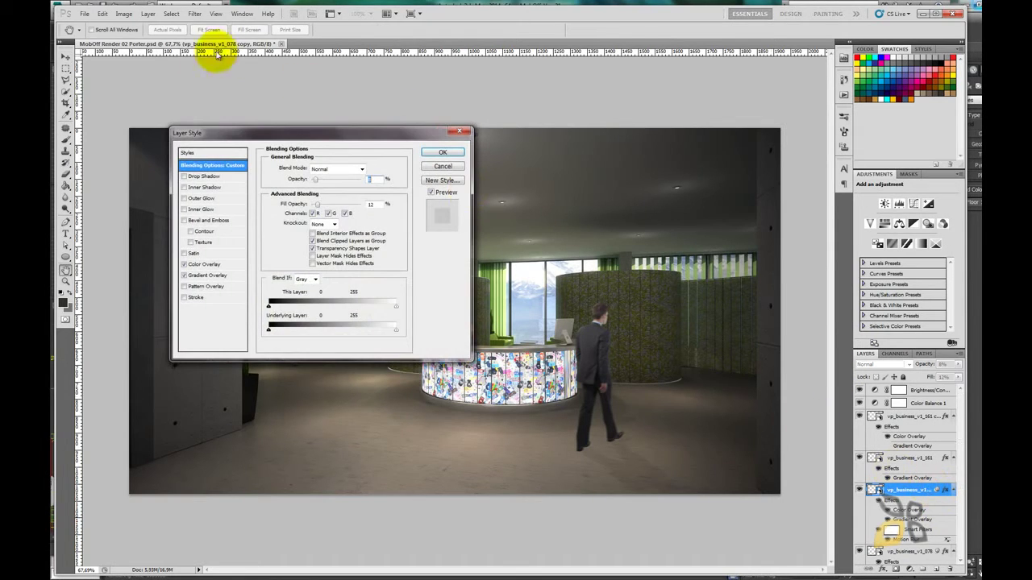
{"action": "left_click", "coordinate": [184, 176]}
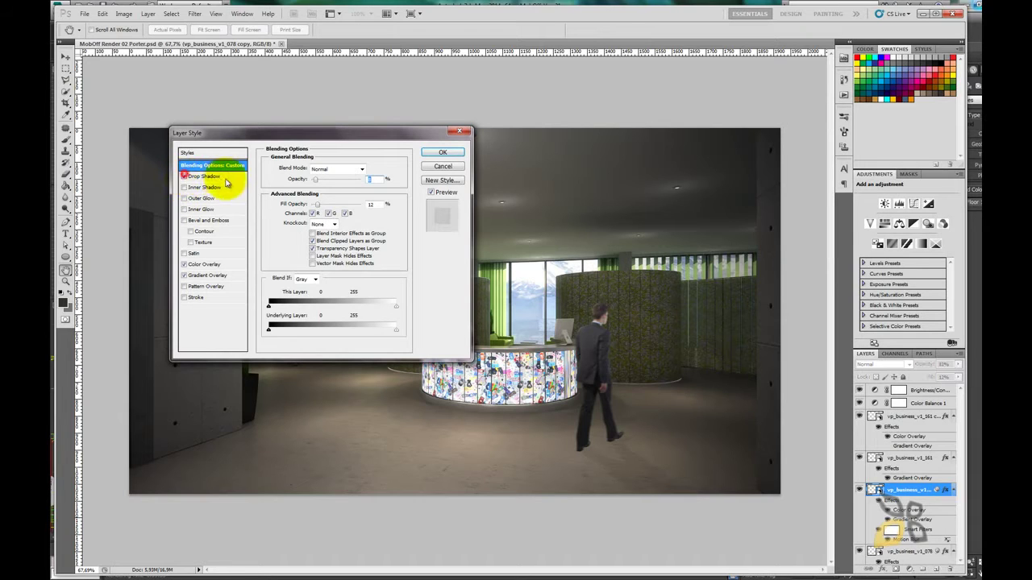
{"action": "left_click", "coordinate": [439, 153]}
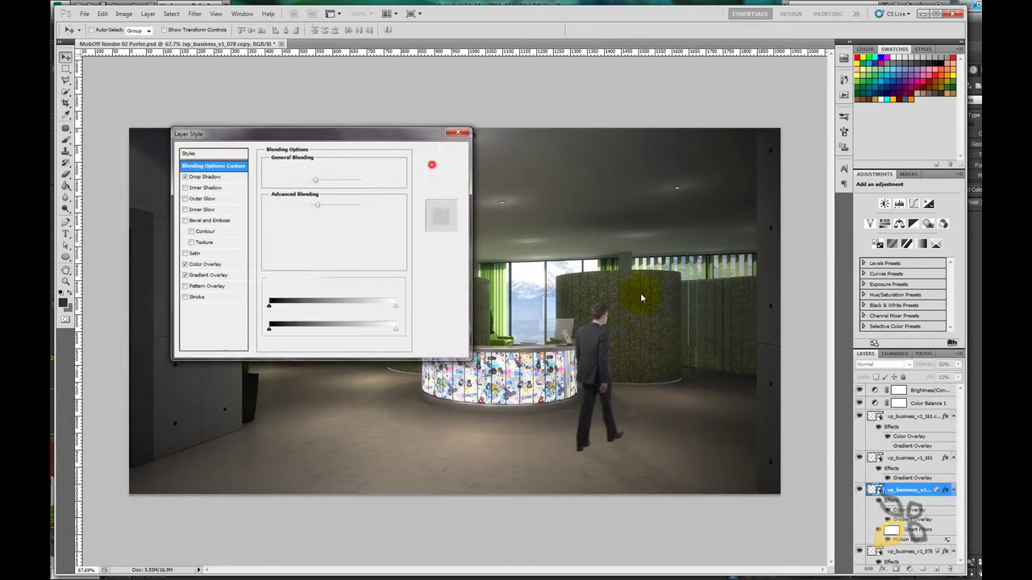
- Toggle the vp_business_v1_161 layer's visibility and select the walking man's layer vp_business_v1_078
{"action": "left_click", "coordinate": [899, 458]}
{"action": "left_click", "coordinate": [858, 457]}
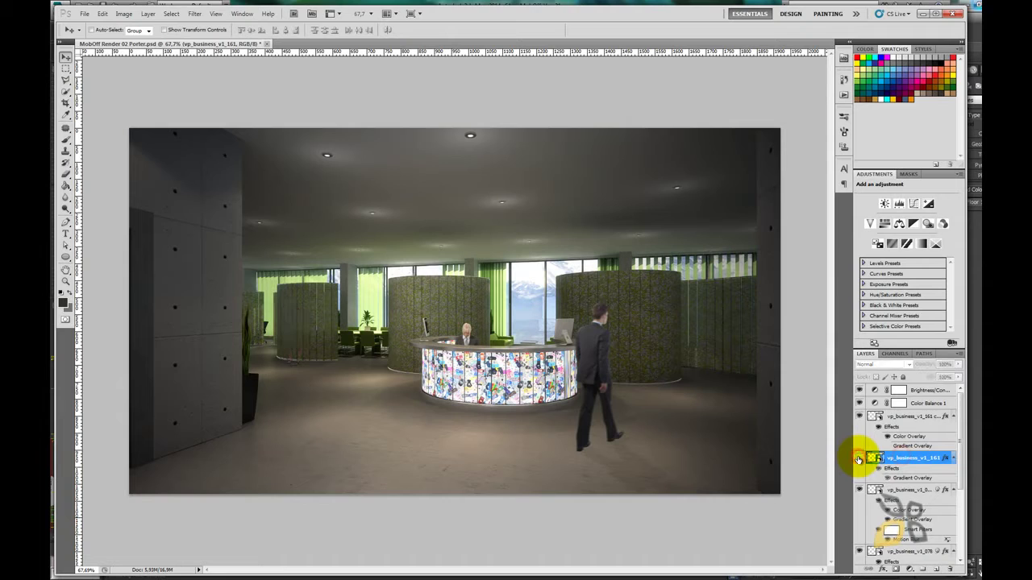
{"action": "right_click", "coordinate": [597, 343]}
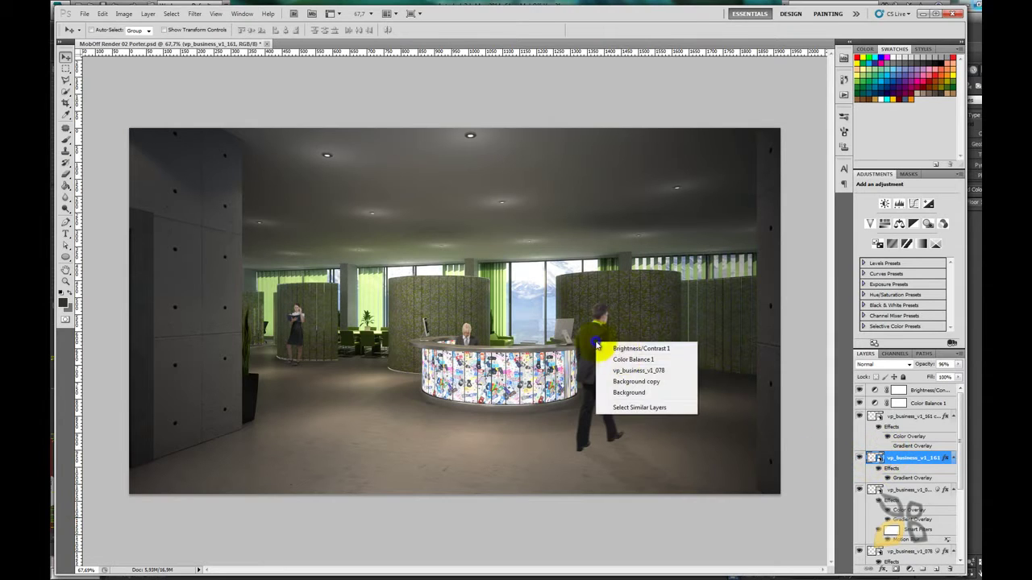
{"action": "left_click", "coordinate": [622, 371]}
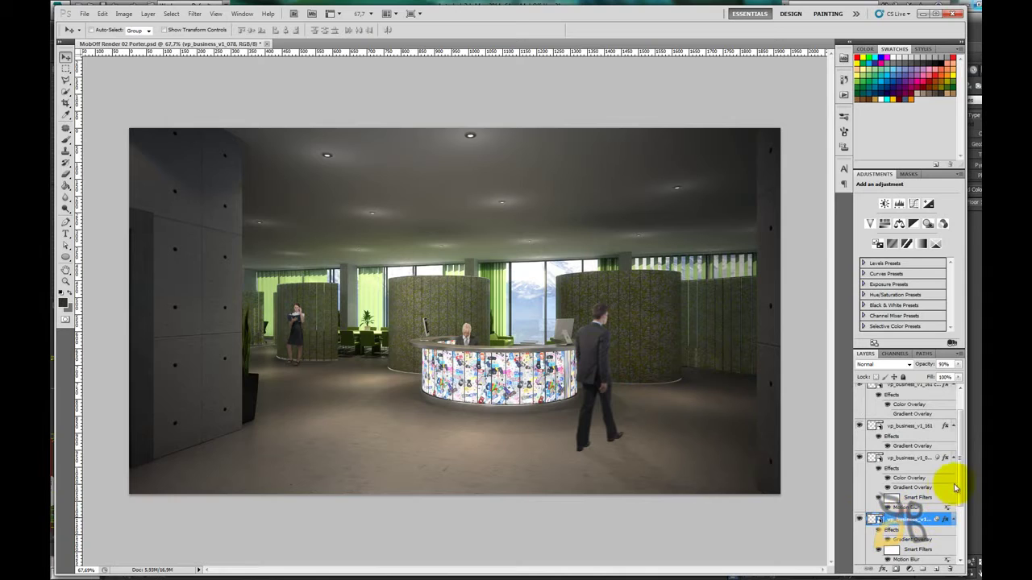
{"action": "scroll", "coordinate": [943, 488], "scroll_direction": "down", "scroll_amount": 2}
{"action": "scroll", "coordinate": [939, 499], "scroll_direction": "down", "scroll_amount": 2}
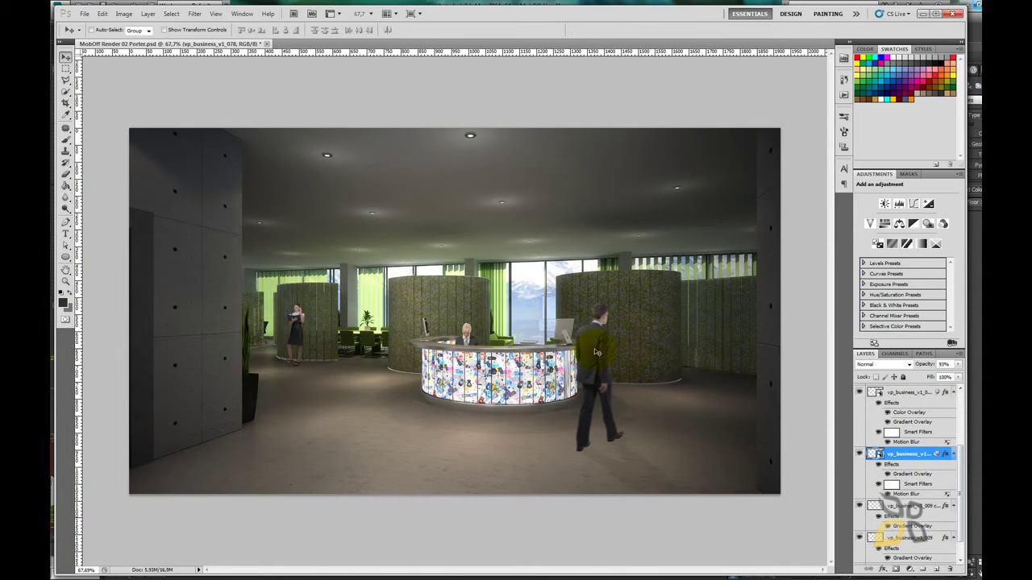
{"action": "left_click", "coordinate": [931, 452]}
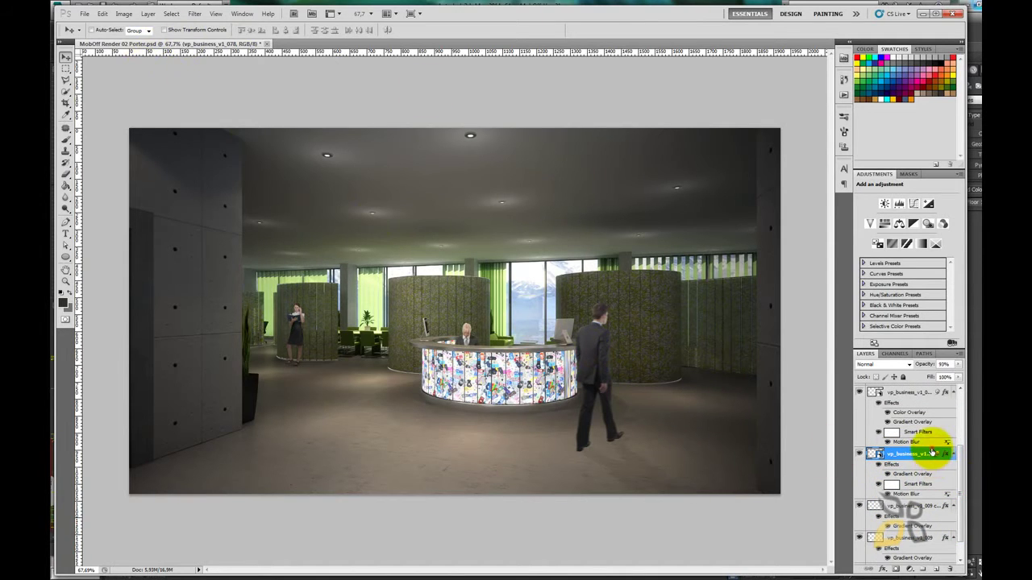
- Give vp_business_v1_078 a Drop Shadow: angle 90, distance 13, spread 0, size 16, lower opacity
{"action": "double_click", "coordinate": [931, 452]}
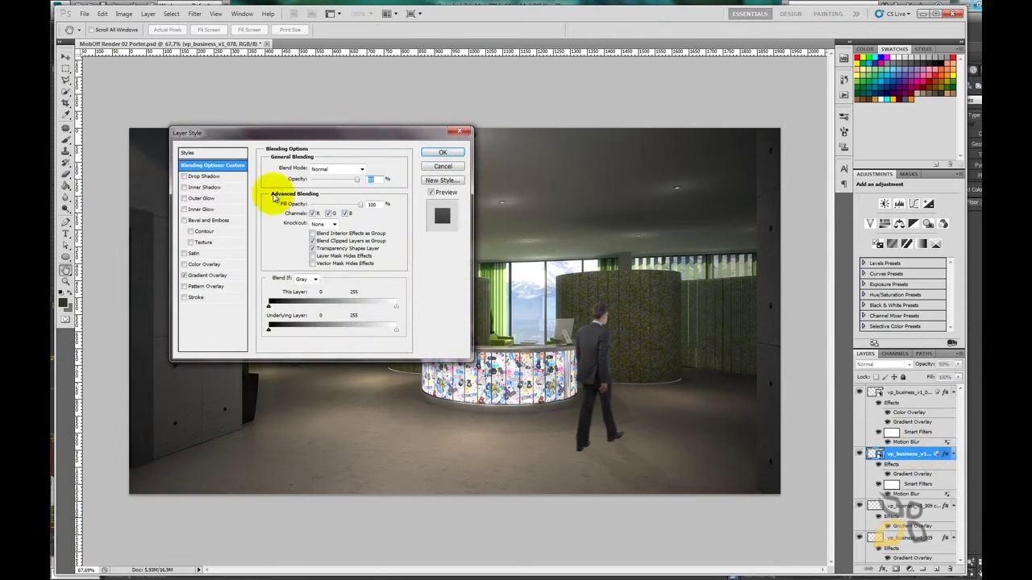
{"action": "left_click", "coordinate": [184, 188]}
{"action": "left_click", "coordinate": [185, 188]}
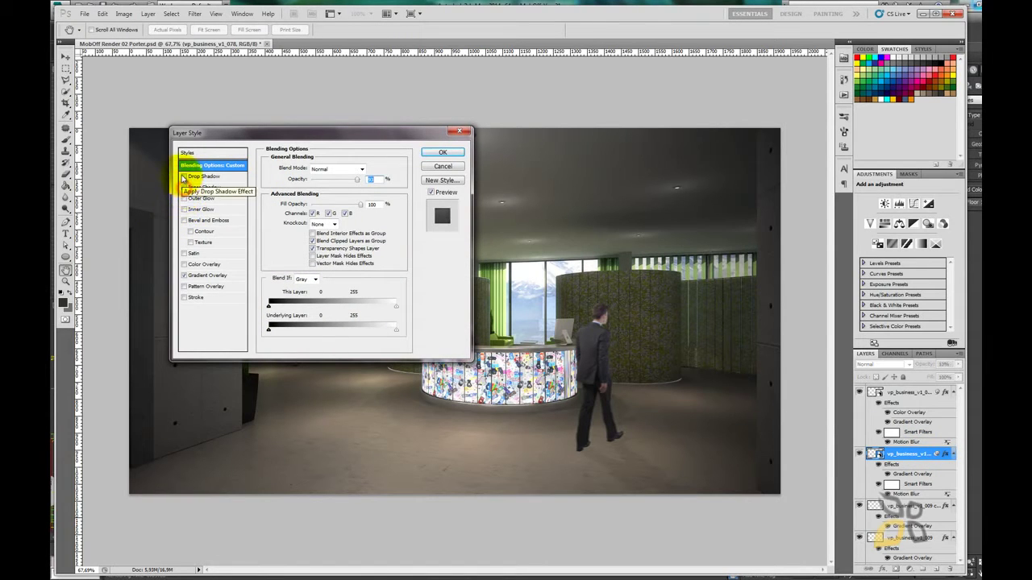
{"action": "left_click", "coordinate": [227, 178]}
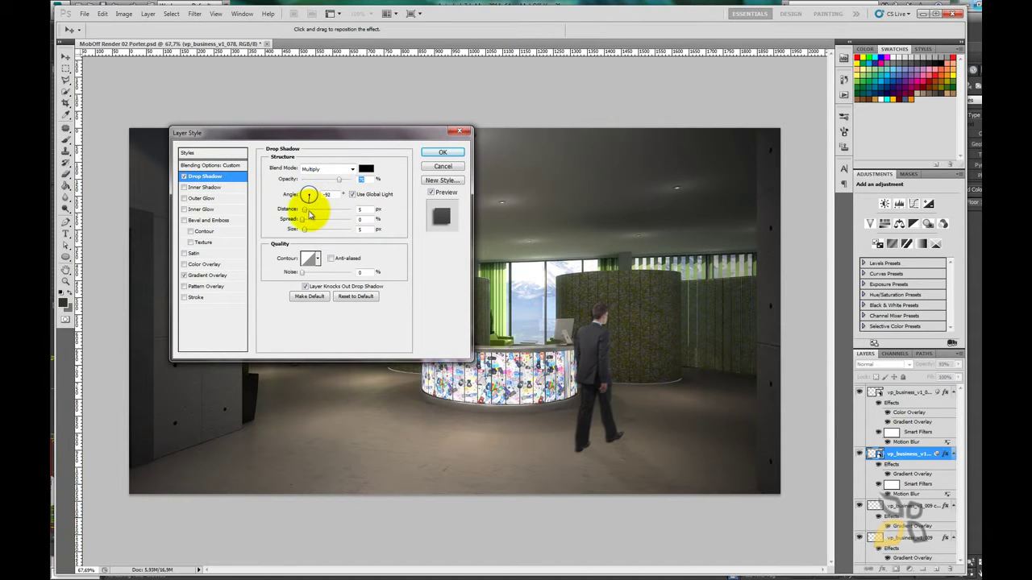
{"action": "left_click", "coordinate": [308, 190]}
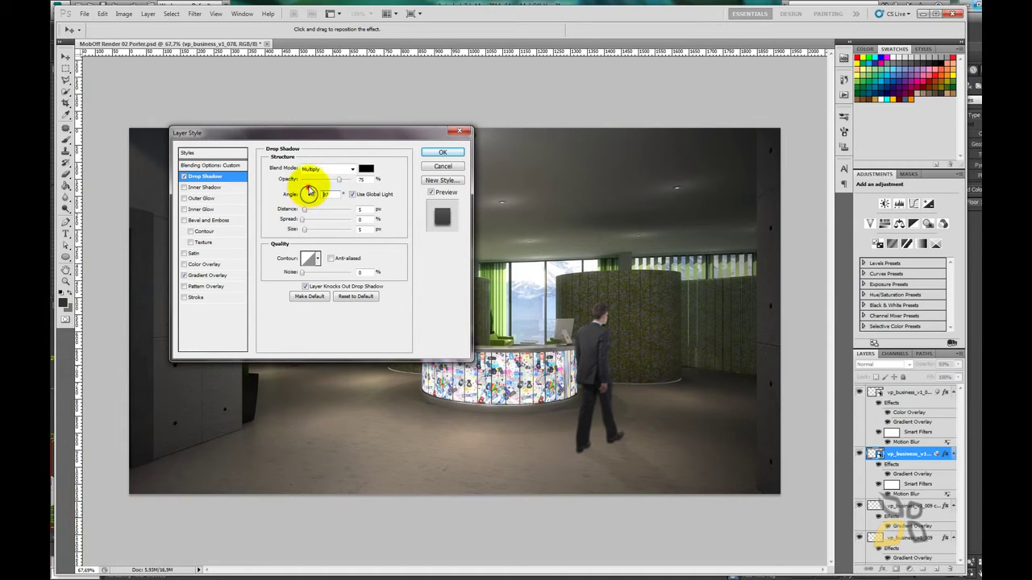
{"action": "left_click", "coordinate": [310, 191]}
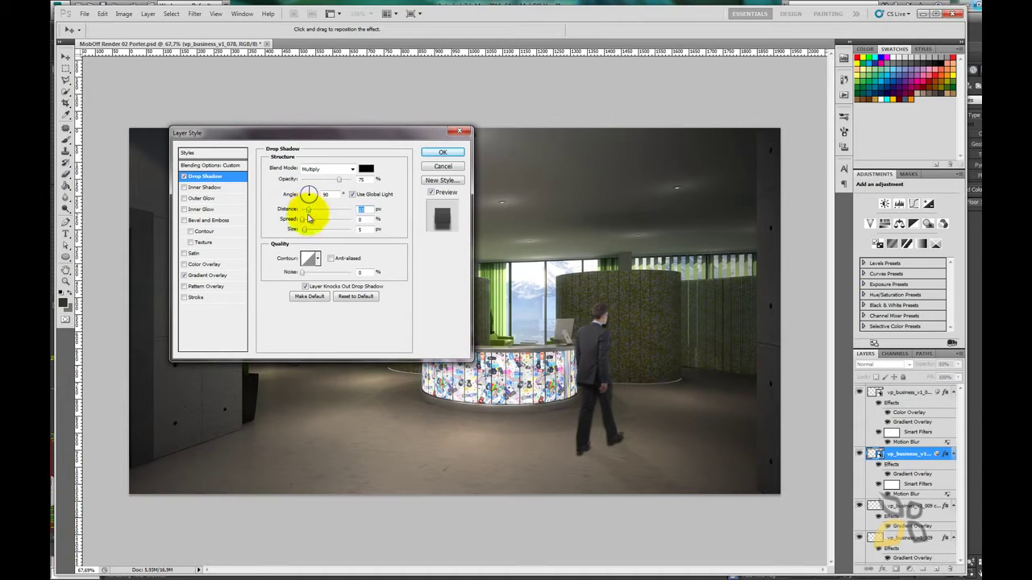
{"action": "left_click_drag", "start_coordinate": [308, 219], "coordinate": [295, 221]}
{"action": "left_click", "coordinate": [306, 230]}
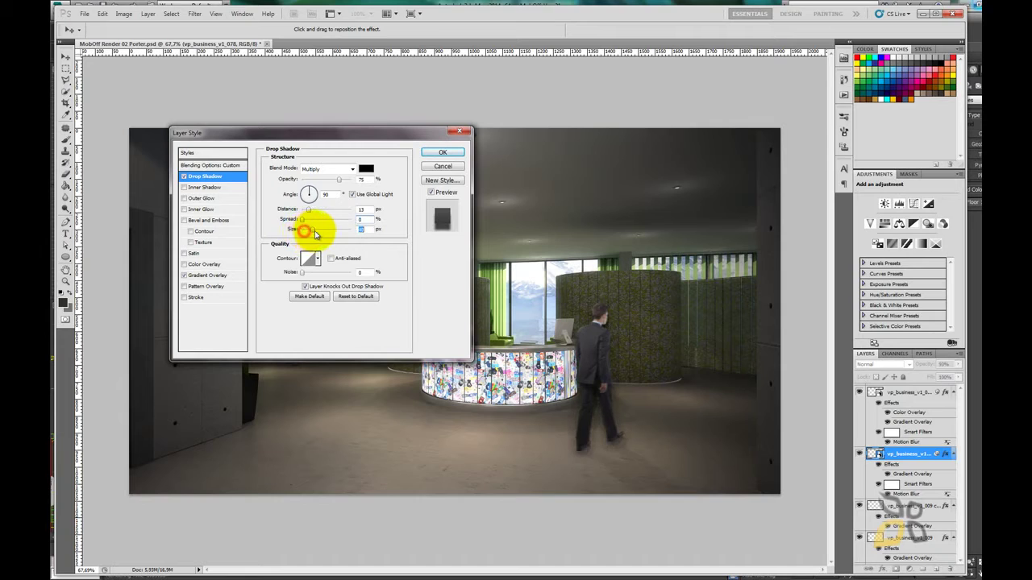
{"action": "left_click_drag", "start_coordinate": [316, 234], "coordinate": [308, 235]}
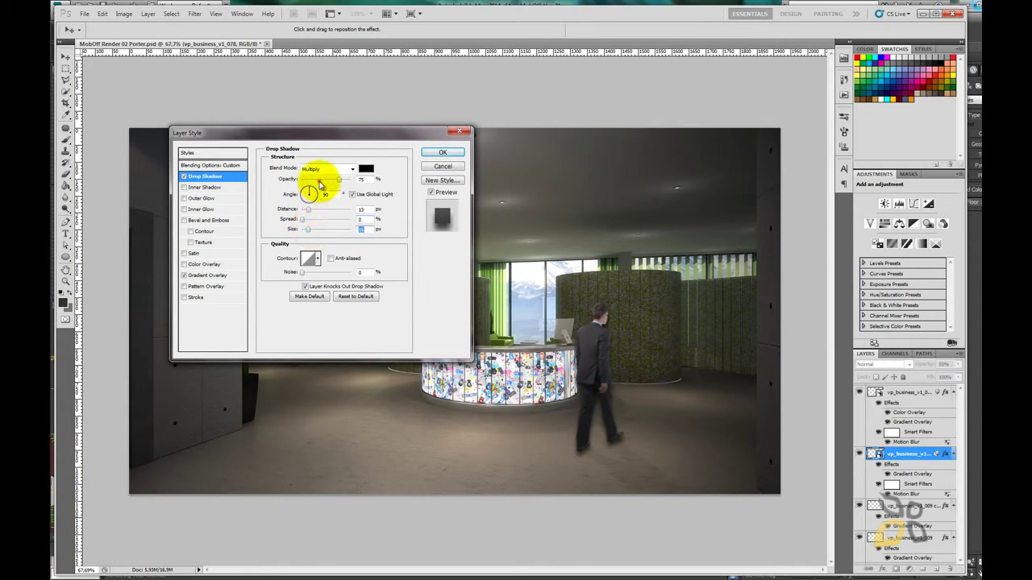
{"action": "left_click_drag", "start_coordinate": [337, 179], "coordinate": [308, 184]}
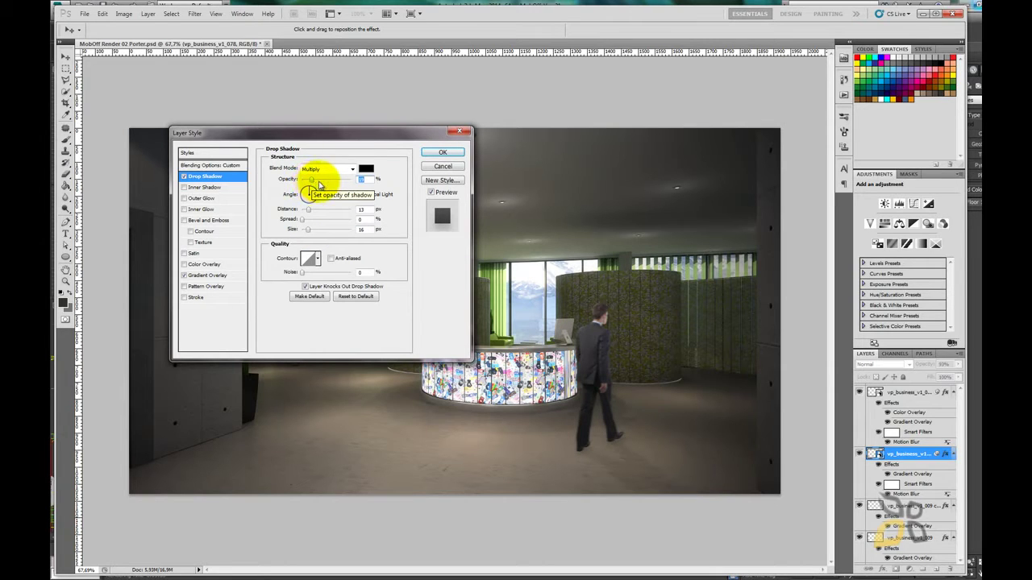
{"action": "left_click", "coordinate": [319, 182]}
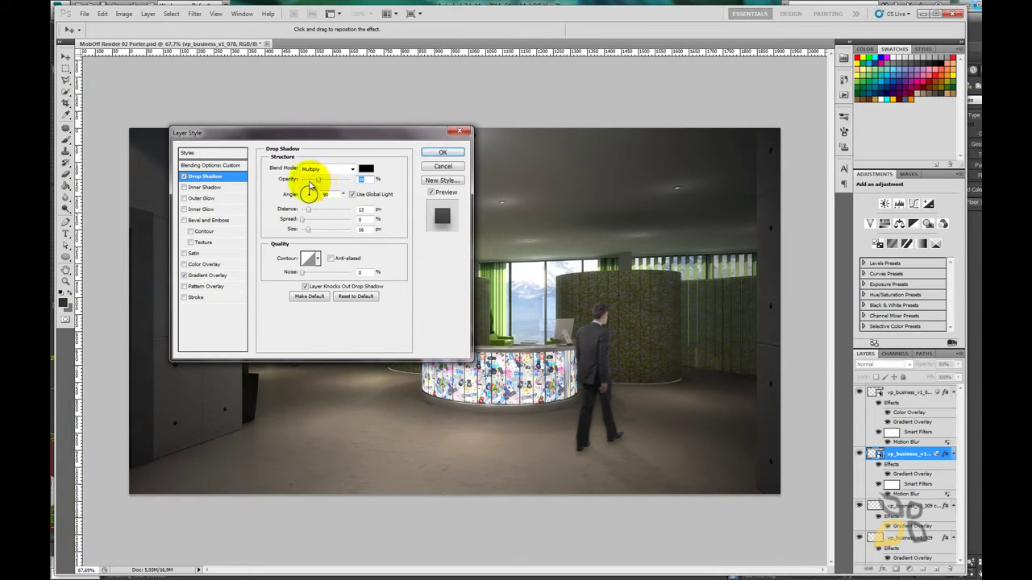
- Confirm the Layer Style so the Drop Shadow is applied to vp_business_v1_078
{"action": "left_click", "coordinate": [443, 153]}
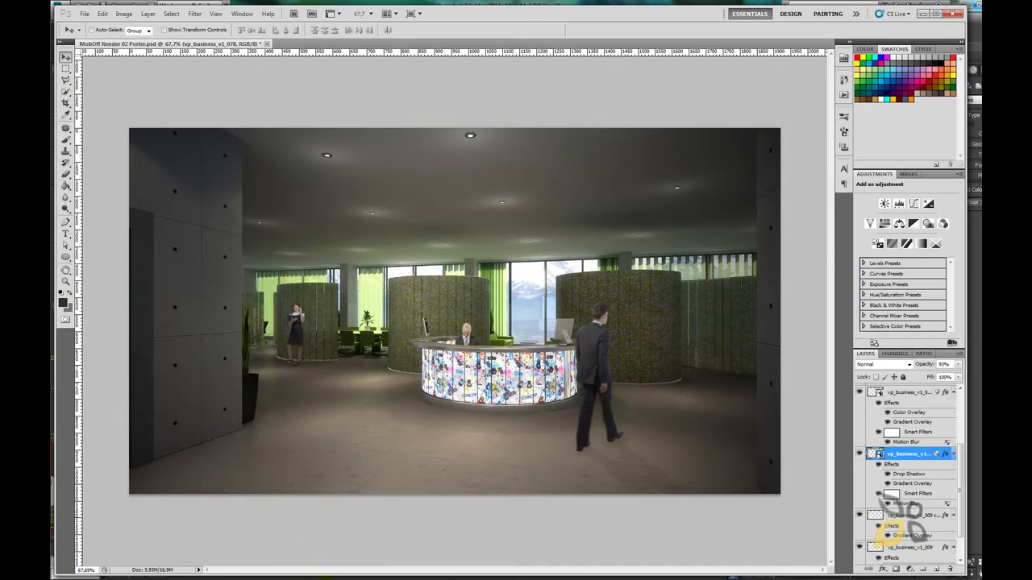
{"action": "left_click", "coordinate": [86, 15]}
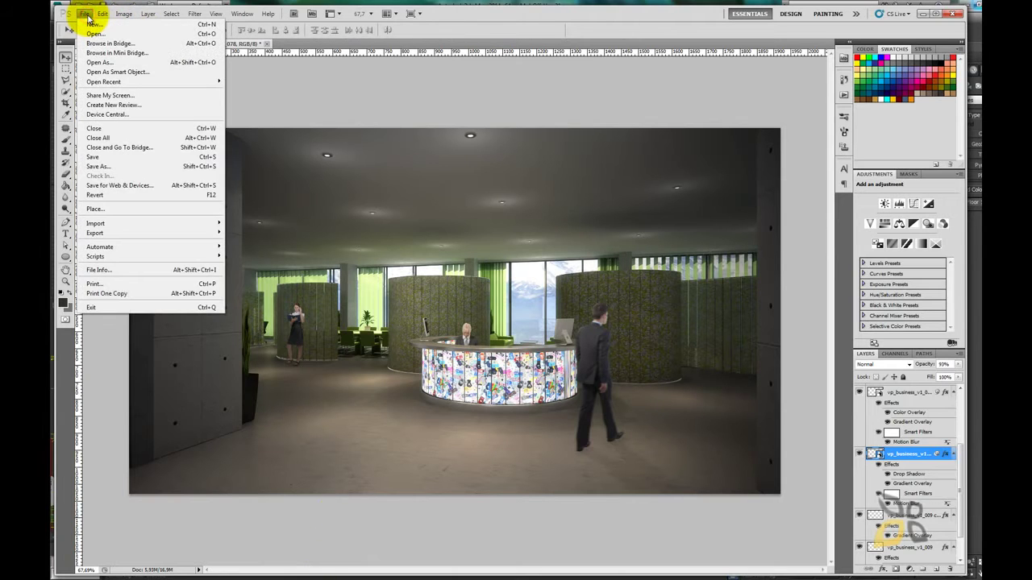
{"action": "left_click", "coordinate": [111, 210]}
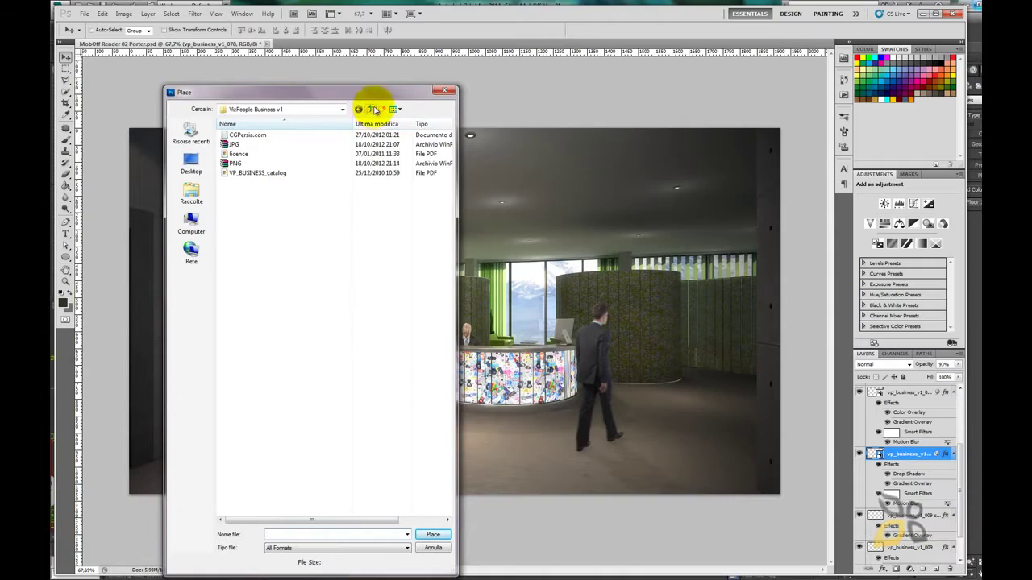
{"action": "left_click", "coordinate": [444, 90]}
{"action": "mouse_move", "coordinate": [352, 565]}
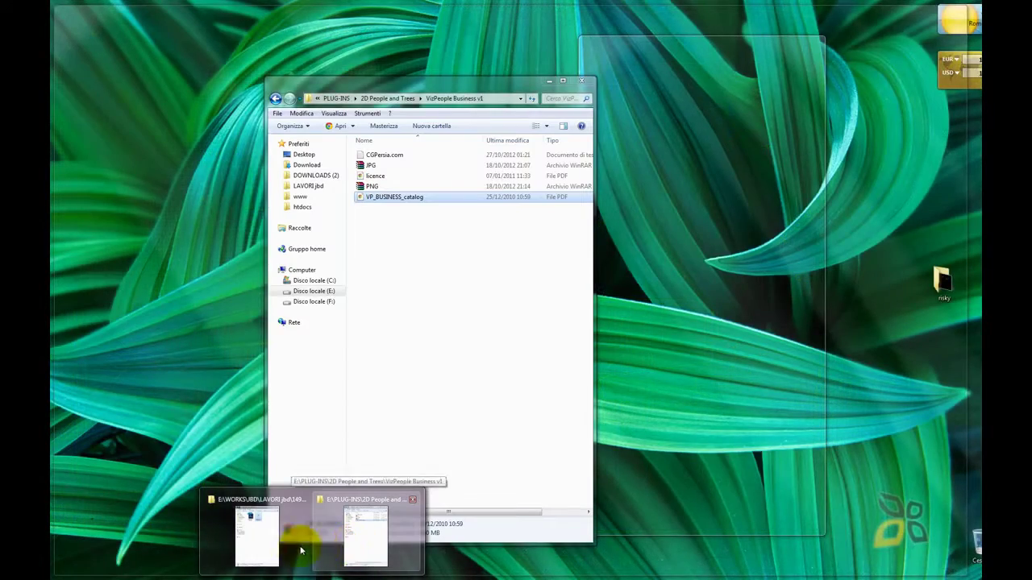
- Browse the Renderings subfolders Reference Post Pro, PostProMobOff 01 and People
{"action": "left_click", "coordinate": [294, 532]}
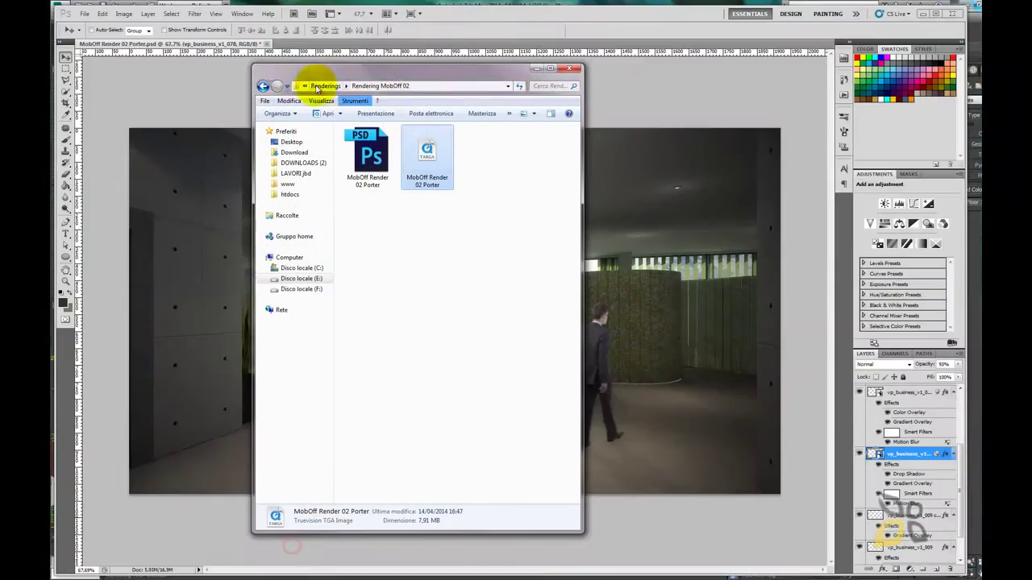
{"action": "left_click", "coordinate": [262, 86]}
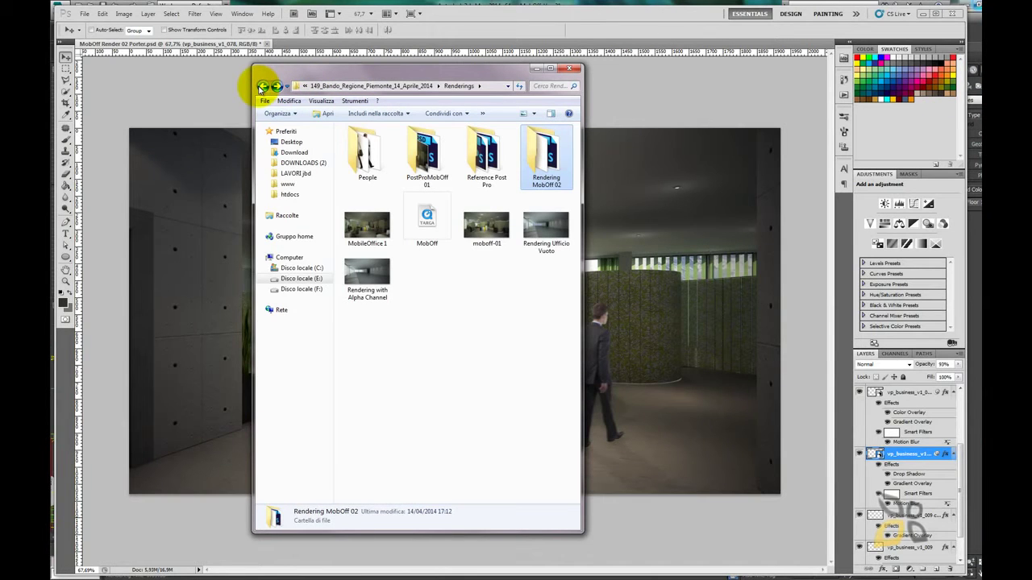
{"action": "double_click", "coordinate": [486, 155]}
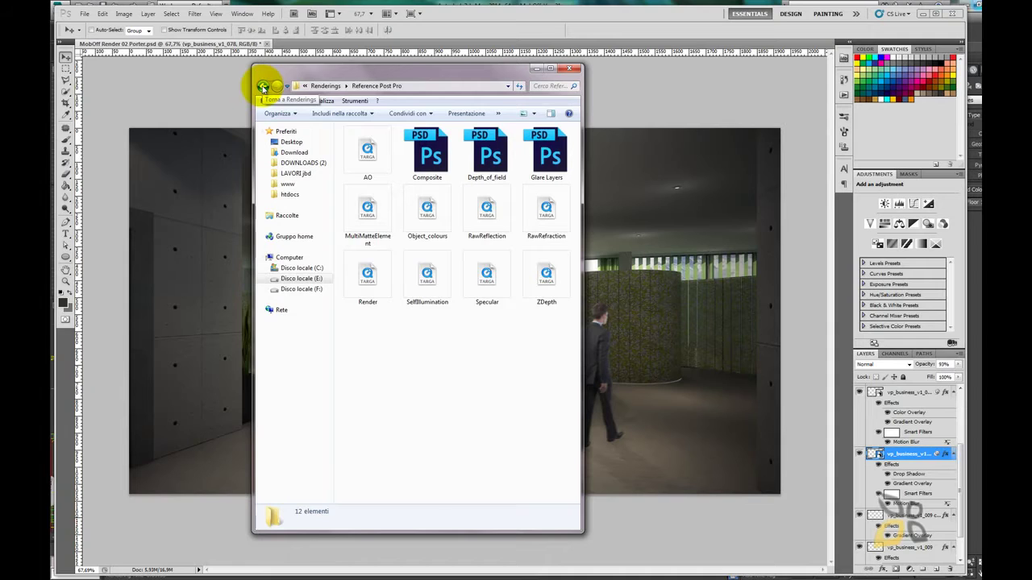
{"action": "left_click", "coordinate": [262, 86]}
{"action": "double_click", "coordinate": [403, 146]}
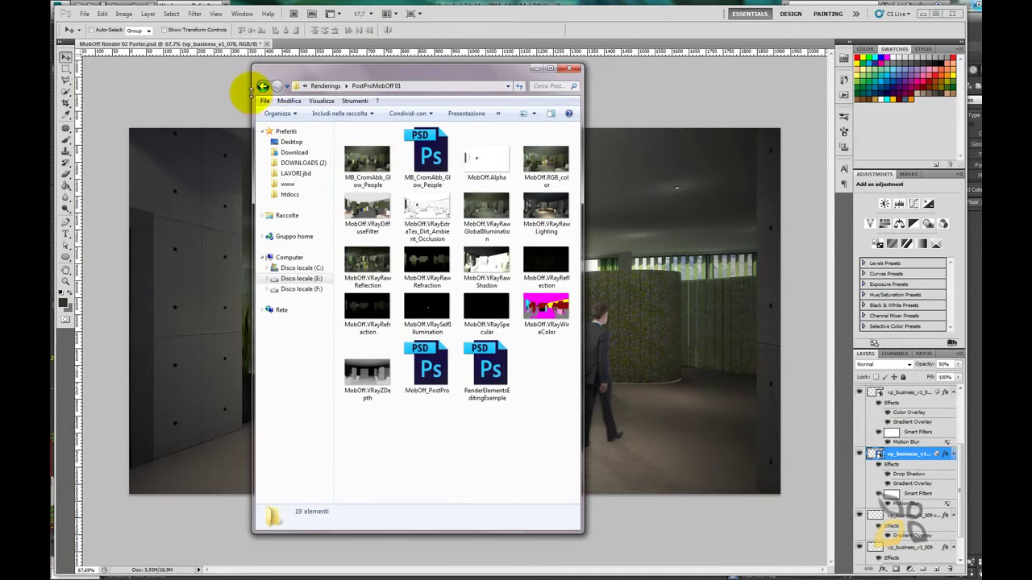
{"action": "left_click", "coordinate": [263, 86]}
{"action": "double_click", "coordinate": [367, 149]}
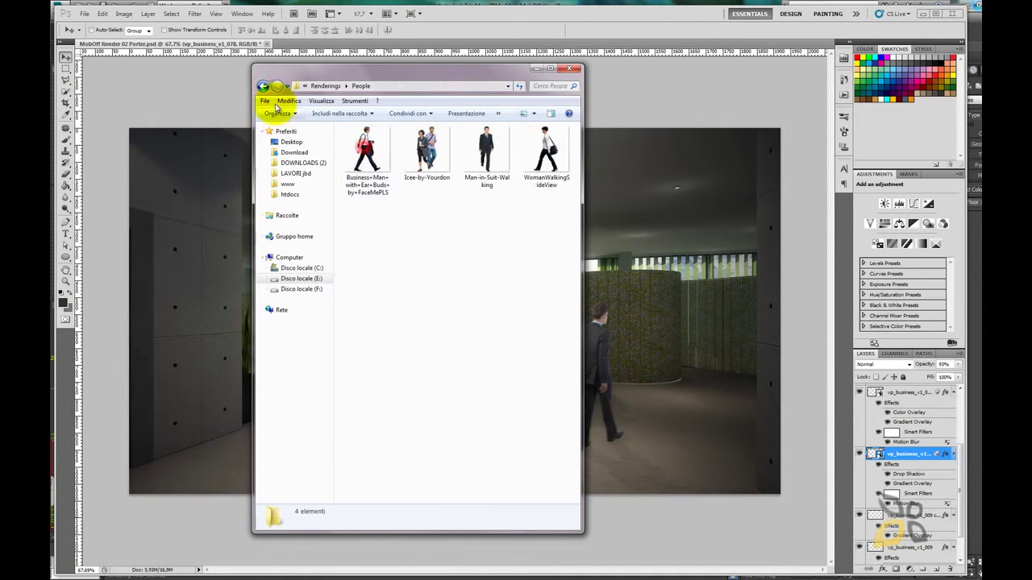
{"action": "left_click", "coordinate": [262, 86]}
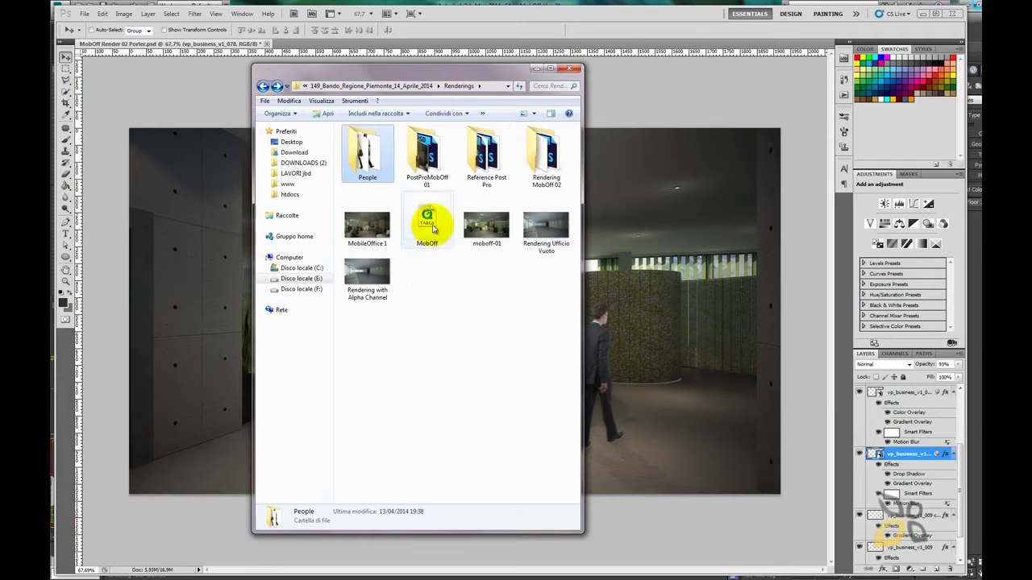
- Open MB_CromAbb_Glow_People.psd from the PostProMobOff 01 folder in Photoshop
{"action": "left_click", "coordinate": [262, 86]}
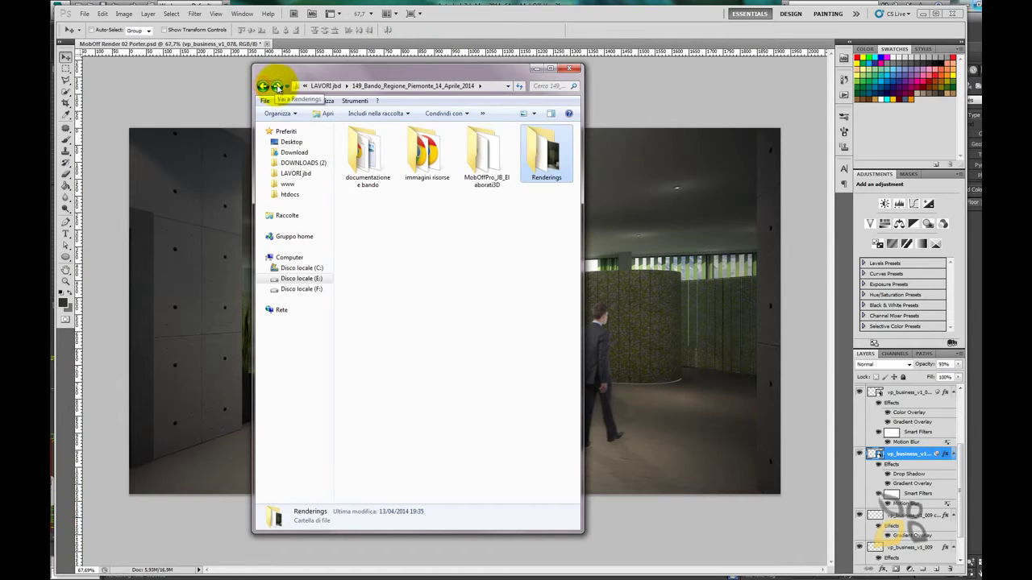
{"action": "left_click", "coordinate": [276, 87]}
{"action": "double_click", "coordinate": [435, 159]}
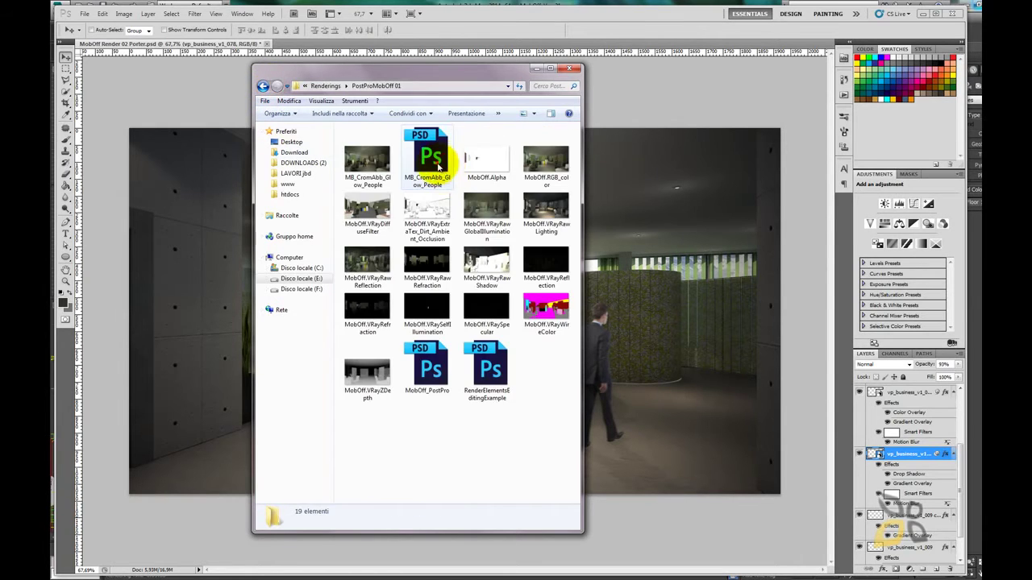
{"action": "left_click", "coordinate": [440, 167]}
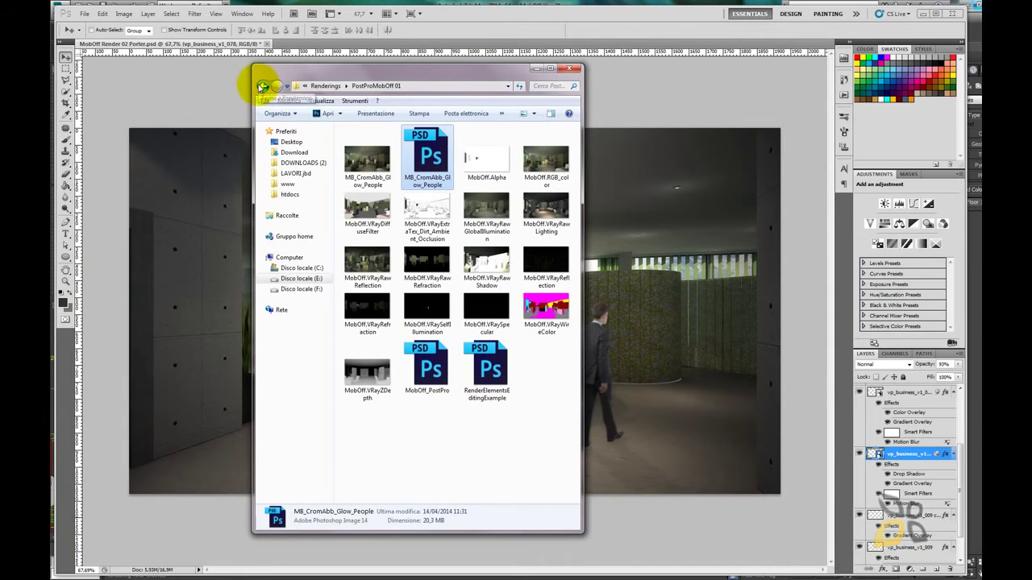
{"action": "double_click", "coordinate": [432, 161]}
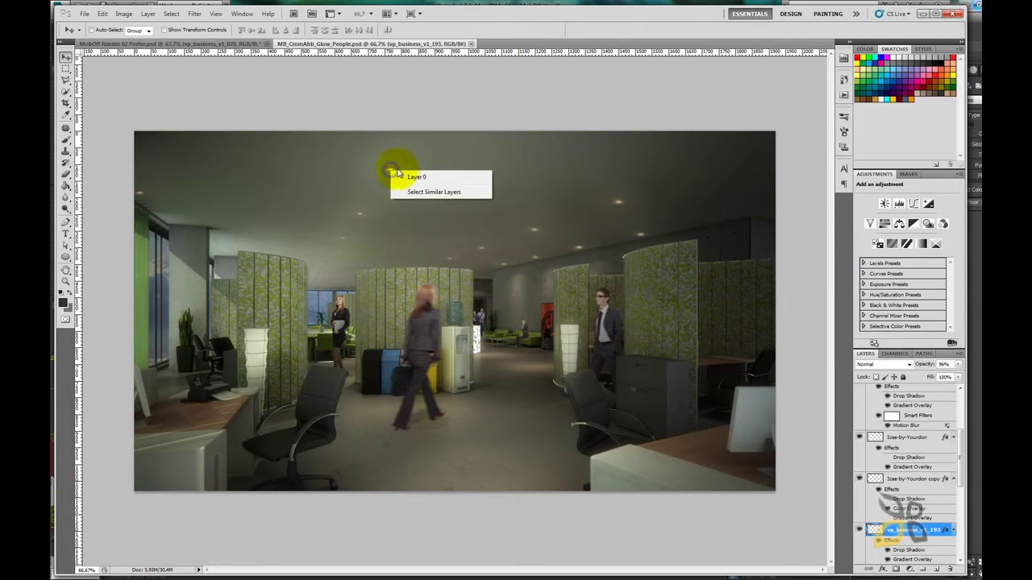
- Close the MB_CromAbb_Glow_People.psd document
{"action": "scroll", "coordinate": [895, 507], "scroll_direction": "up", "scroll_amount": 5}
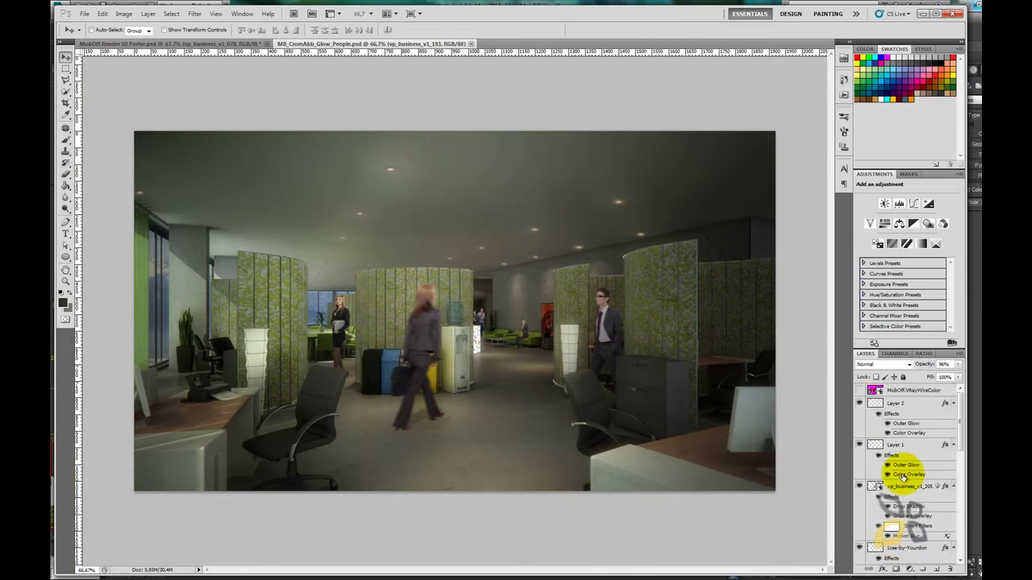
{"action": "right_click", "coordinate": [389, 172]}
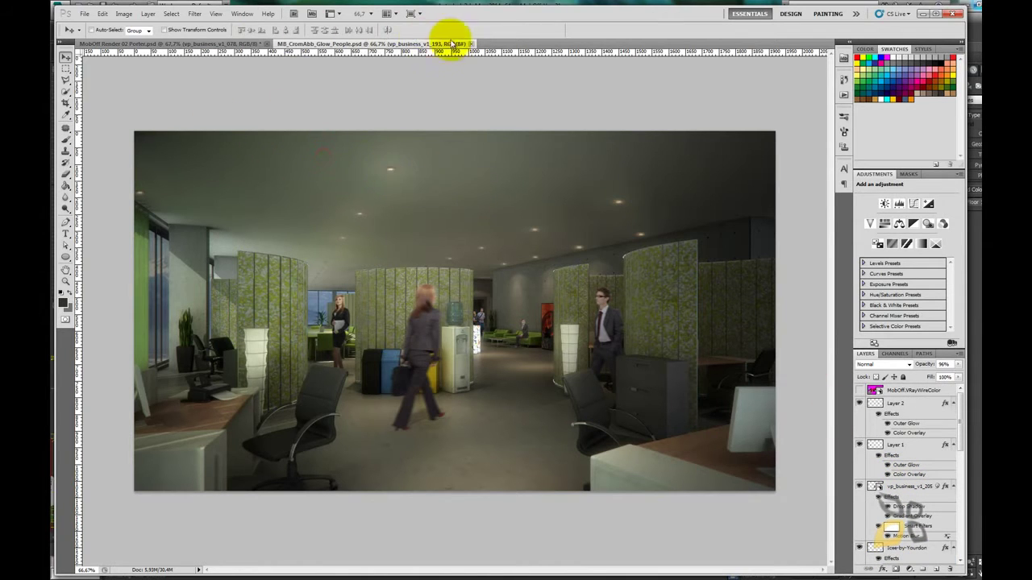
{"action": "left_click", "coordinate": [471, 45]}
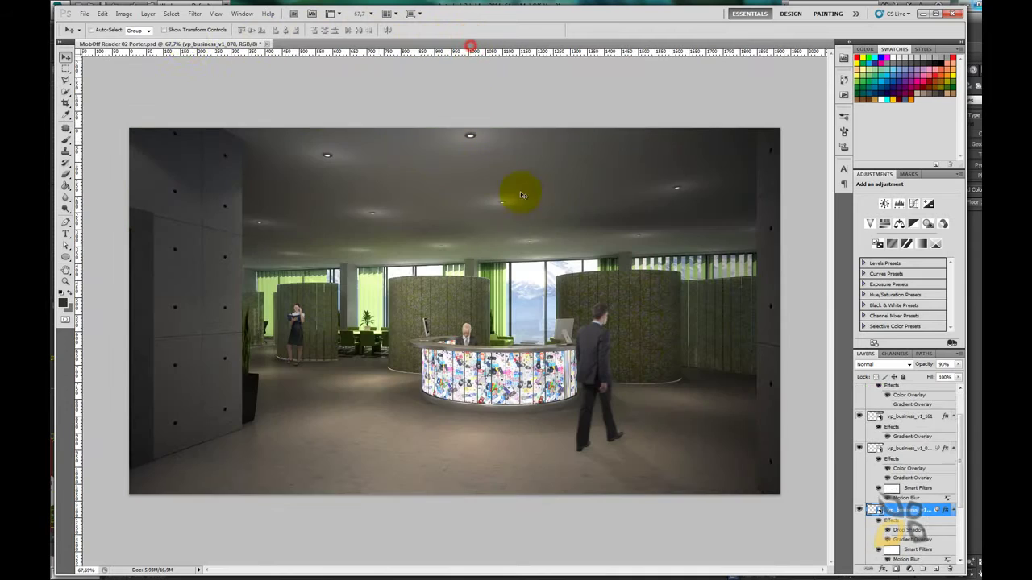
- Browse File > Open to PLUG-INS > 2D People and Trees, then cancel without opening anything
{"action": "left_click", "coordinate": [84, 14]}
{"action": "left_click", "coordinate": [95, 33]}
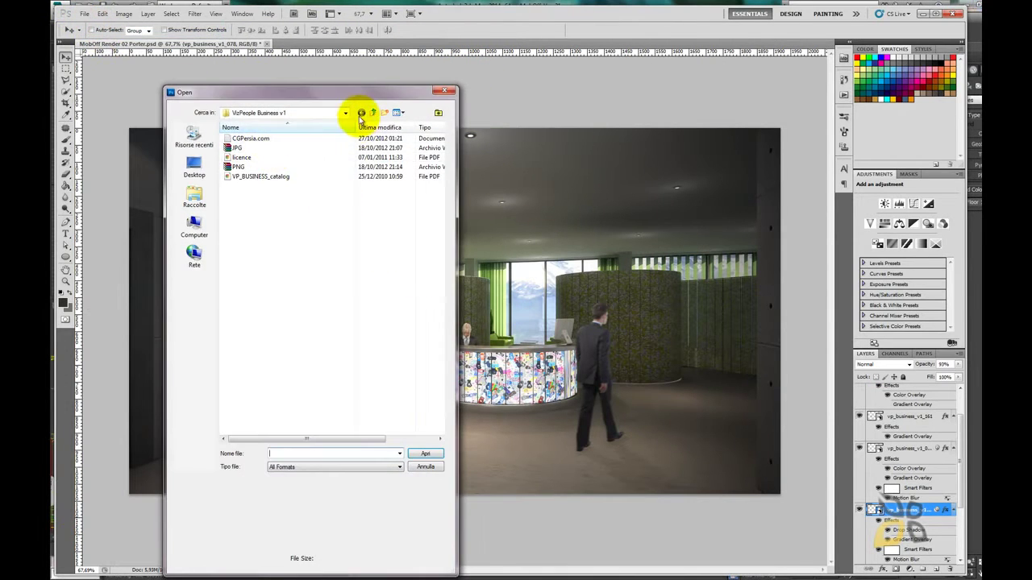
{"action": "left_click", "coordinate": [371, 113]}
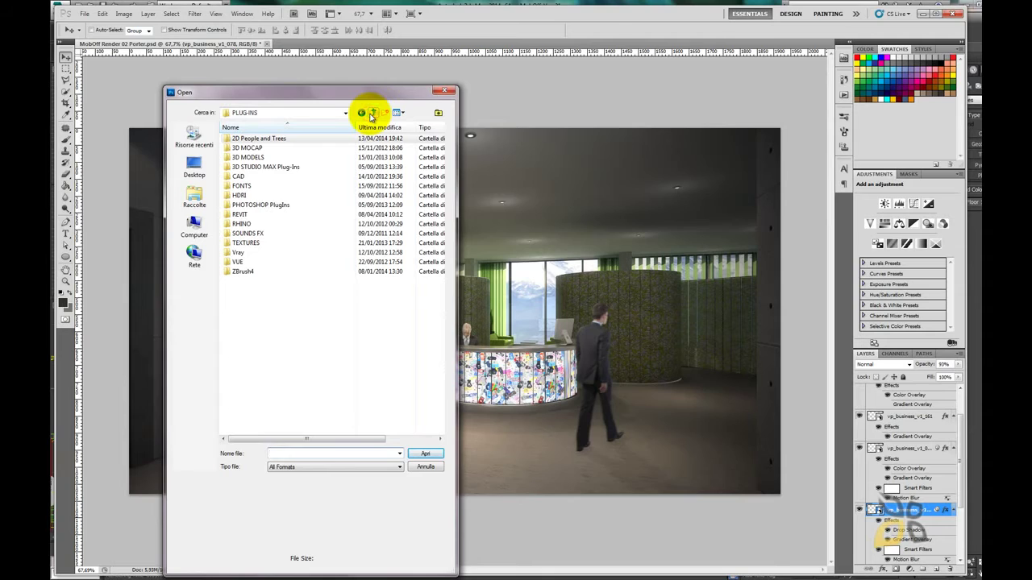
{"action": "left_click", "coordinate": [362, 113]}
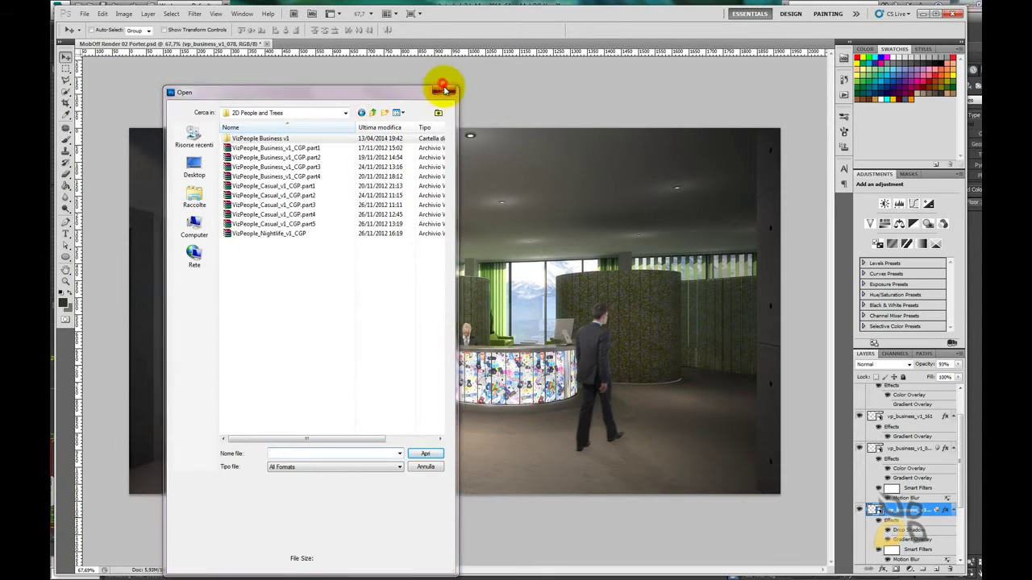
{"action": "left_click", "coordinate": [444, 91]}
{"action": "mouse_move", "coordinate": [366, 533]}
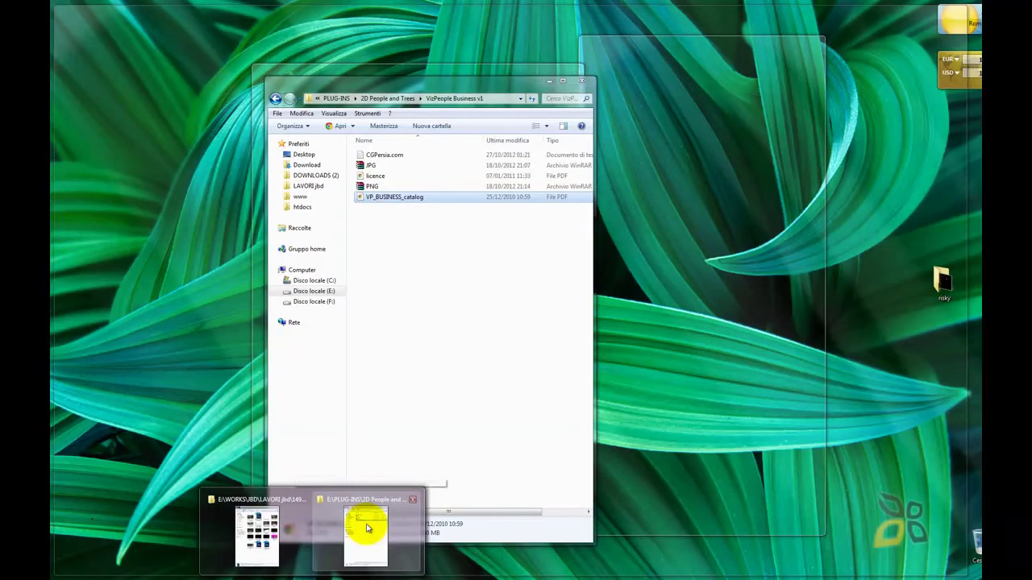
- Open Glare Layers.psd from the Renderings > Reference Post Pro folder
{"action": "left_click", "coordinate": [266, 534]}
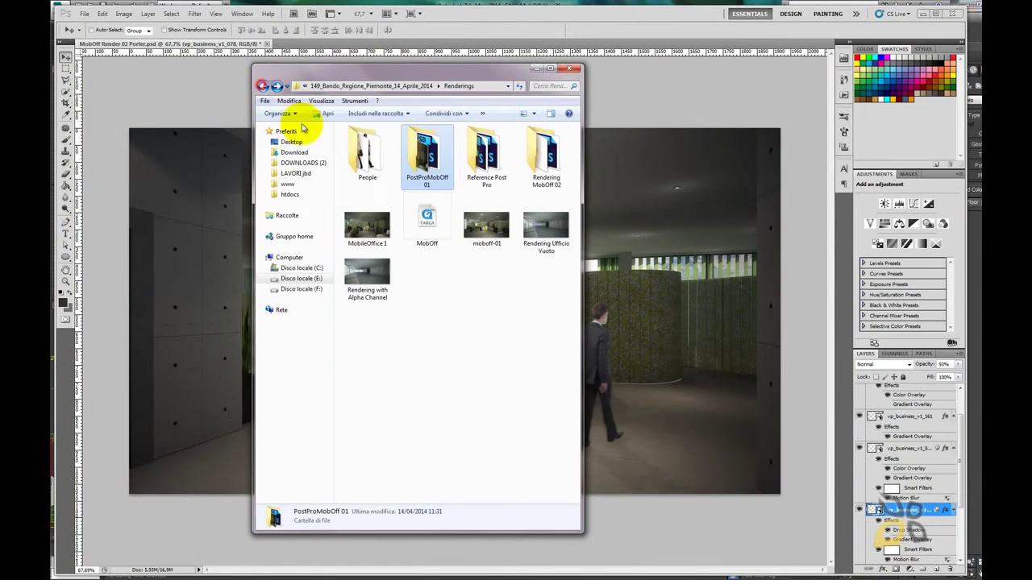
{"action": "left_click", "coordinate": [486, 157]}
{"action": "double_click", "coordinate": [486, 158]}
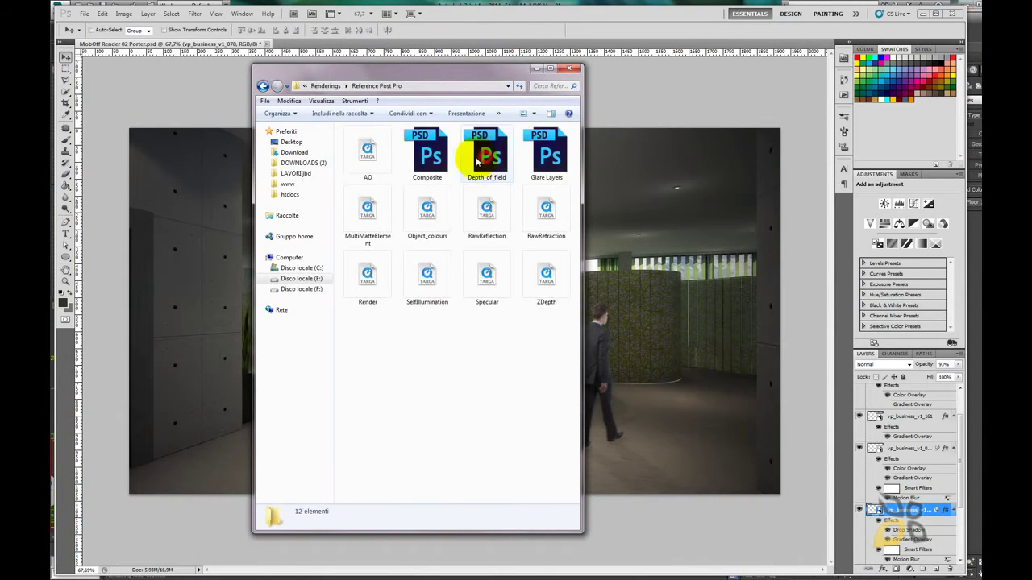
{"action": "double_click", "coordinate": [548, 157]}
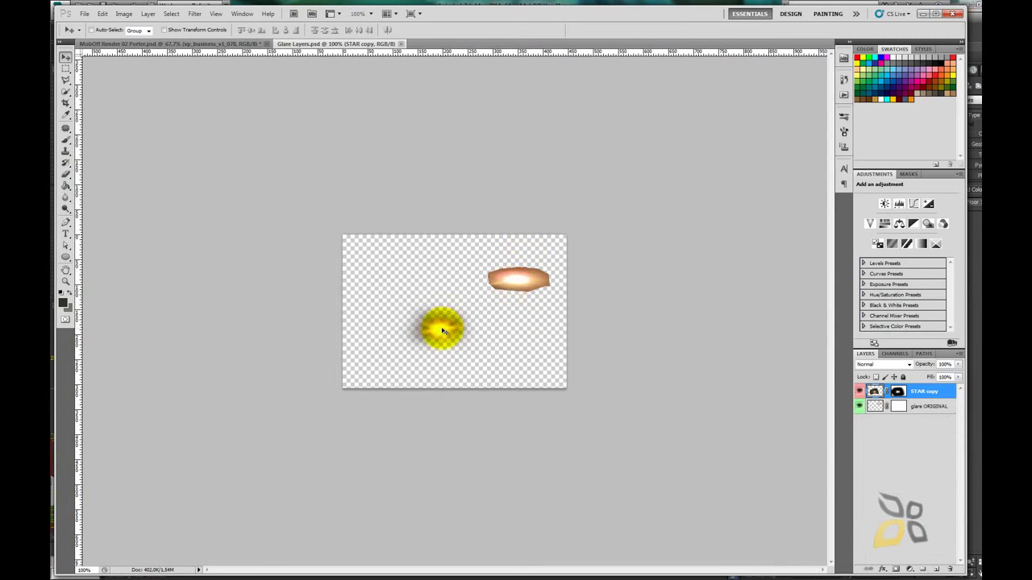
- Bring the STAR copy glare into the lobby render, close Glare Layers, and place it on the left ceiling light
{"action": "left_click_drag", "start_coordinate": [442, 331], "coordinate": [414, 292]}
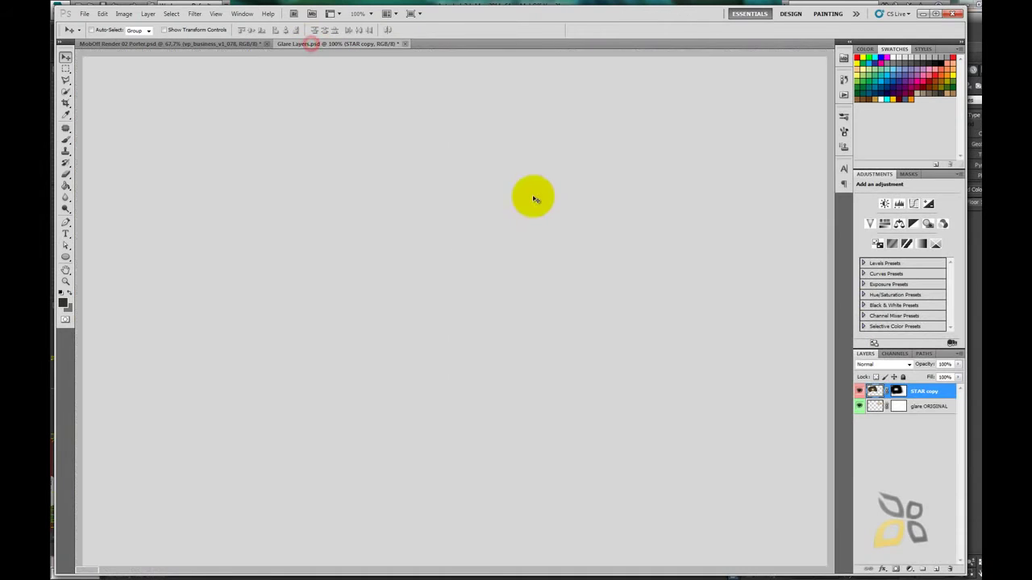
{"action": "mouse_move", "coordinate": [317, 62]}
{"action": "left_mouse_down"}
{"action": "mouse_move", "coordinate": [530, 201]}
{"action": "mouse_move", "coordinate": [339, 174]}
{"action": "mouse_move", "coordinate": [328, 163]}
{"action": "left_mouse_up"}
{"action": "left_click", "coordinate": [683, 100]}
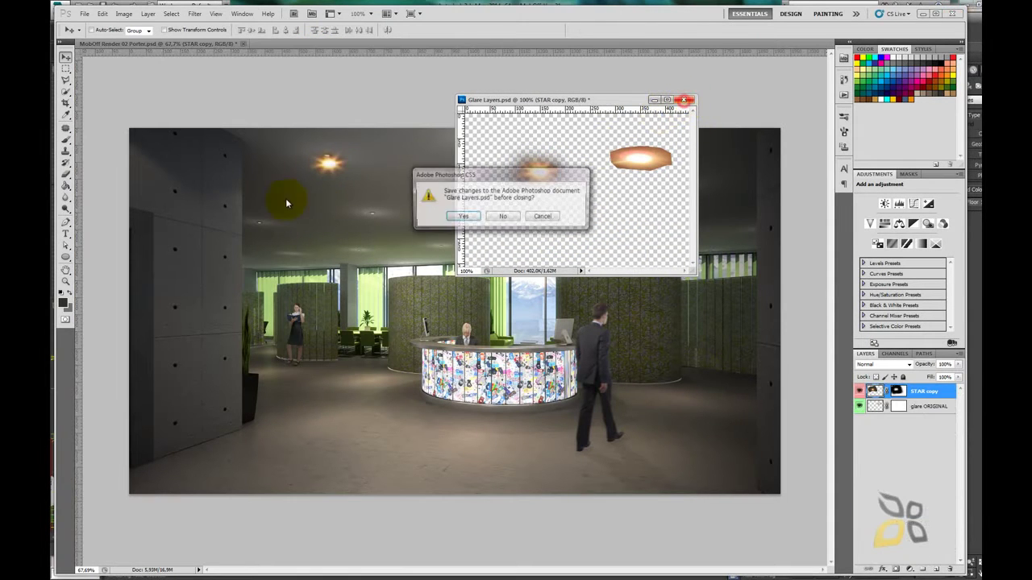
{"action": "left_click", "coordinate": [503, 216]}
{"action": "left_click_drag", "start_coordinate": [328, 166], "coordinate": [330, 161]}
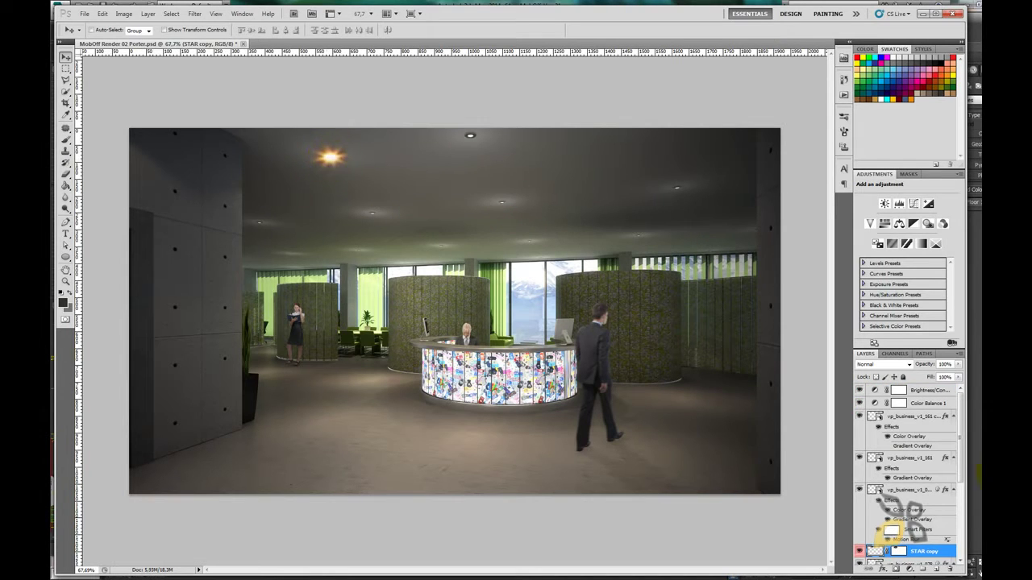
{"action": "key", "text": "h"}
{"action": "double_click", "coordinate": [941, 553]}
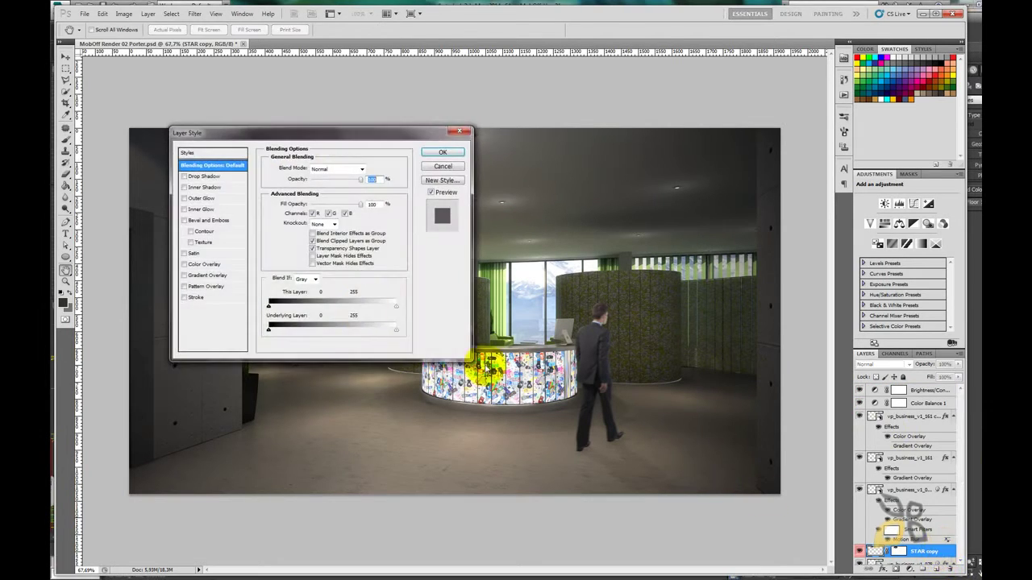
{"action": "left_click_drag", "start_coordinate": [329, 138], "coordinate": [606, 138]}
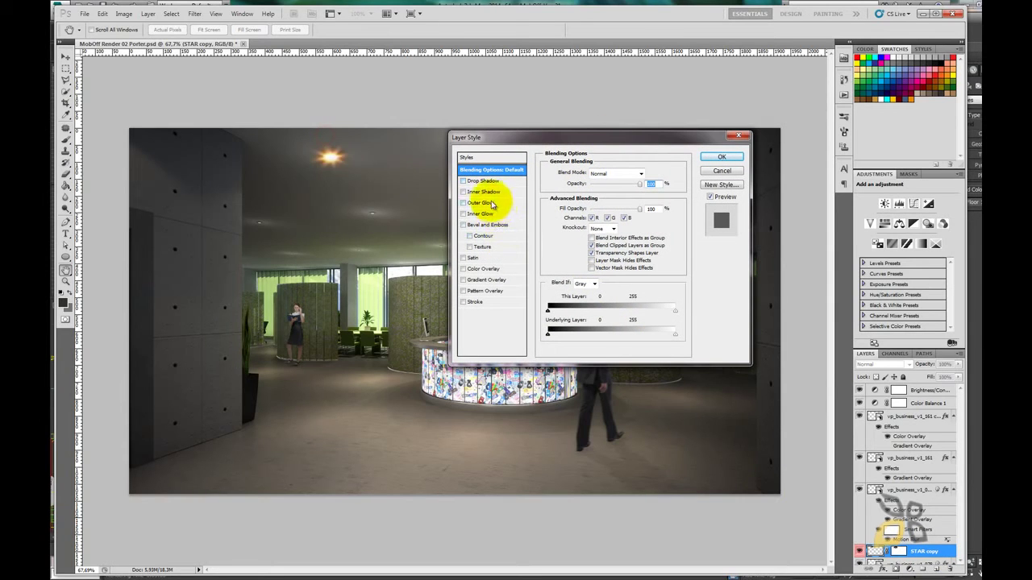
{"action": "left_click", "coordinate": [464, 292]}
{"action": "left_click", "coordinate": [463, 269]}
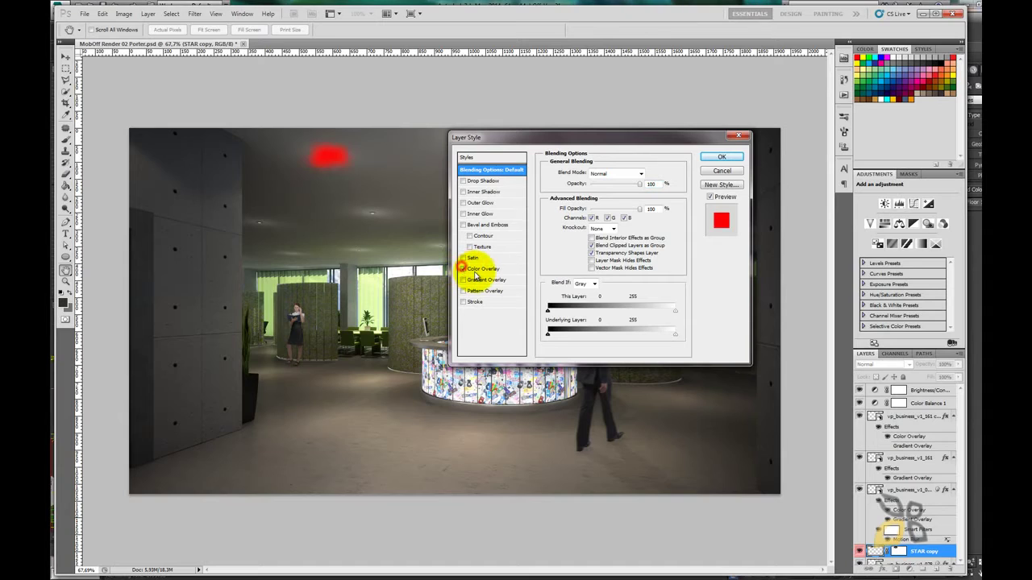
{"action": "left_click", "coordinate": [463, 269]}
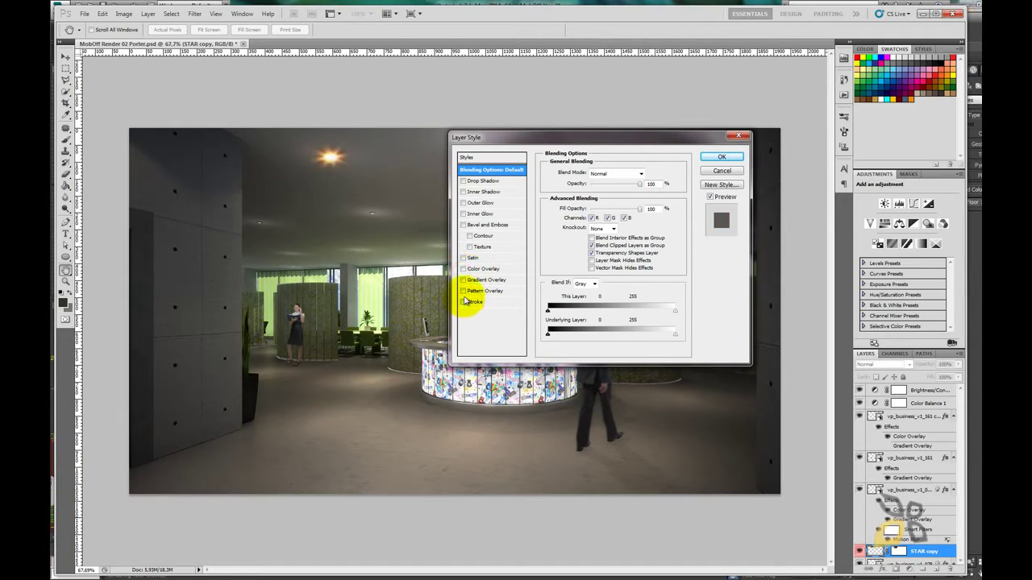
{"action": "left_click", "coordinate": [464, 269]}
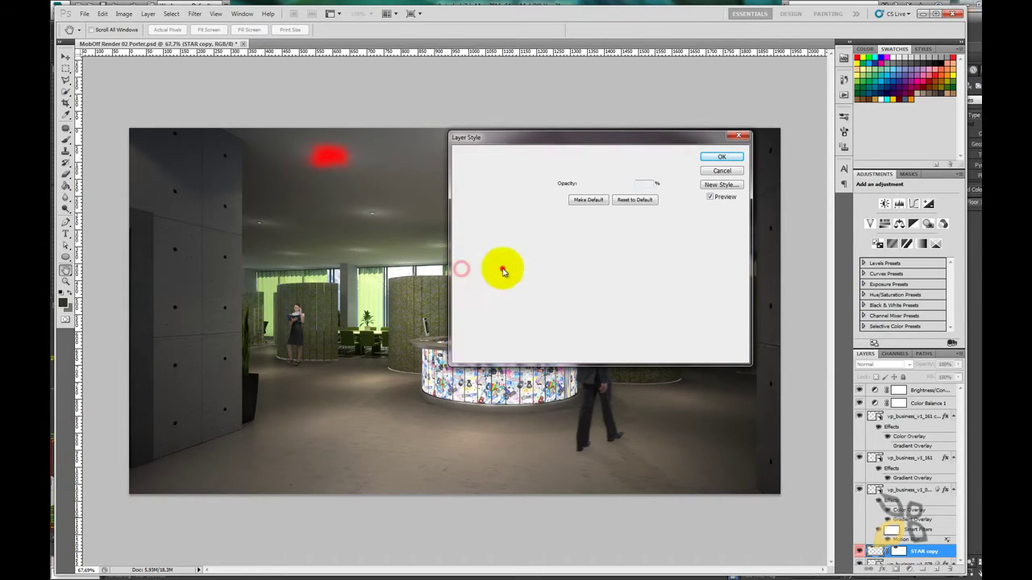
{"action": "left_click", "coordinate": [645, 172]}
{"action": "left_click_drag", "start_coordinate": [731, 184], "coordinate": [698, 153]}
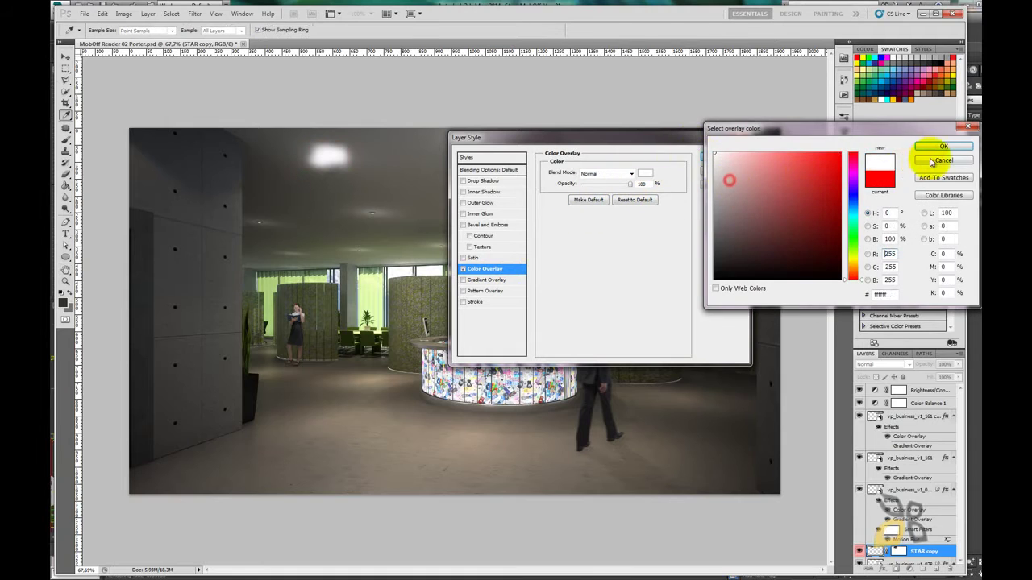
{"action": "left_click", "coordinate": [941, 147]}
{"action": "scroll", "coordinate": [607, 177], "scroll_direction": "down", "scroll_amount": 2}
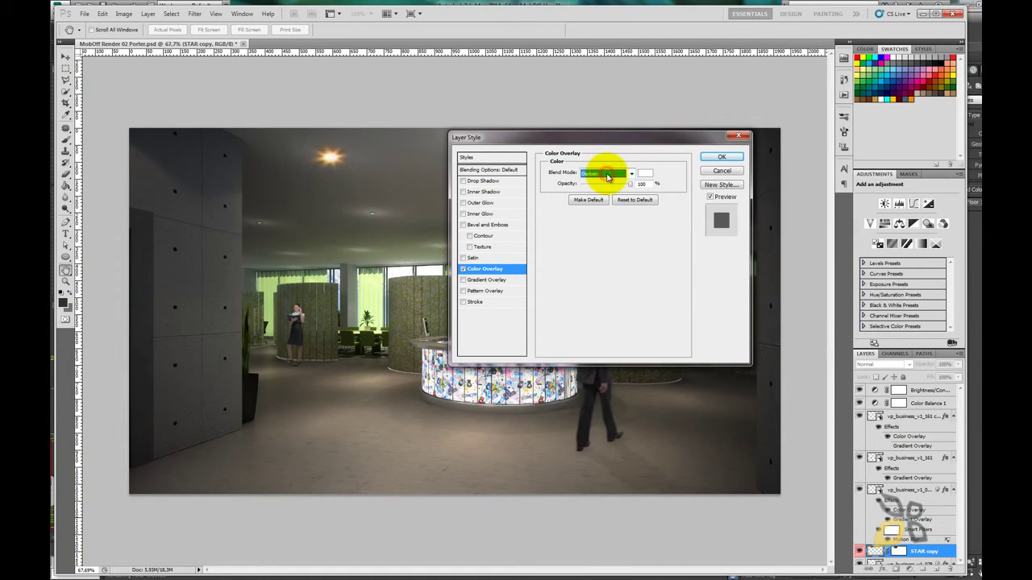
{"action": "scroll", "coordinate": [607, 177], "scroll_direction": "down", "scroll_amount": 3}
{"action": "scroll", "coordinate": [607, 177], "scroll_direction": "down", "scroll_amount": 2}
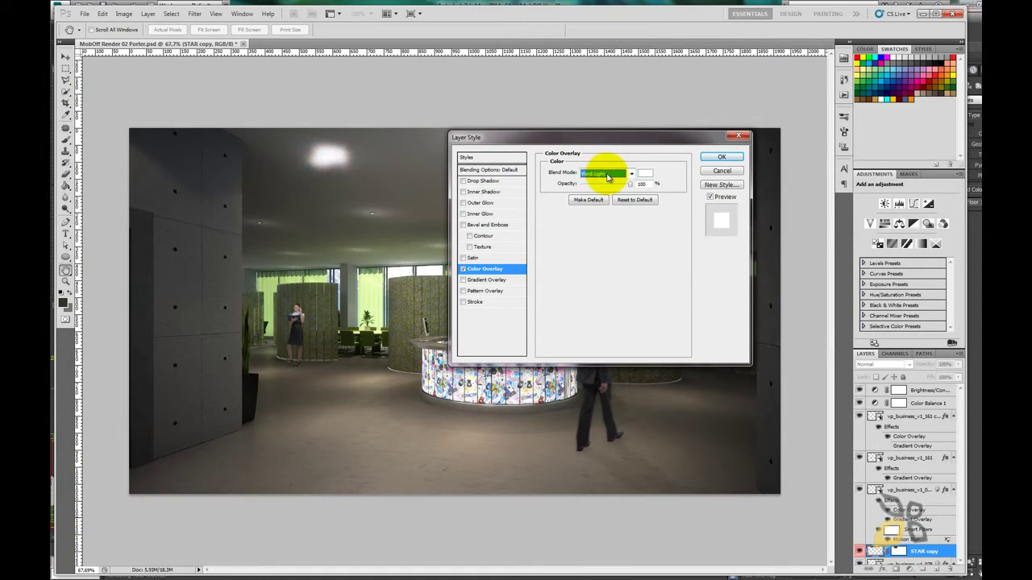
{"action": "scroll", "coordinate": [607, 177], "scroll_direction": "down", "scroll_amount": 3}
{"action": "scroll", "coordinate": [607, 177], "scroll_direction": "down", "scroll_amount": 3}
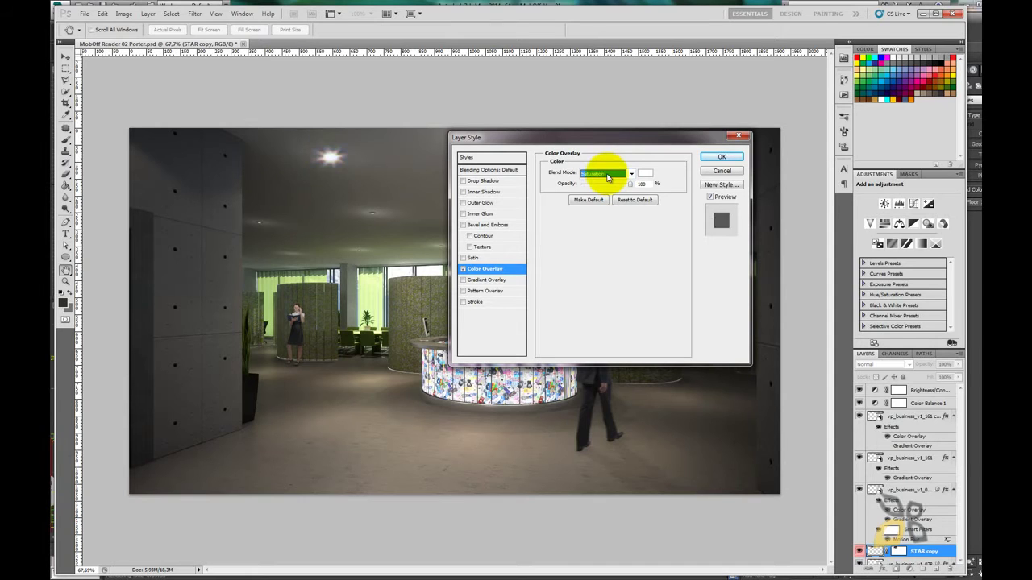
{"action": "scroll", "coordinate": [607, 177], "scroll_direction": "down", "scroll_amount": 3}
{"action": "scroll", "coordinate": [607, 176], "scroll_direction": "down", "scroll_amount": 1}
{"action": "left_click", "coordinate": [630, 175]}
{"action": "left_click", "coordinate": [594, 185]}
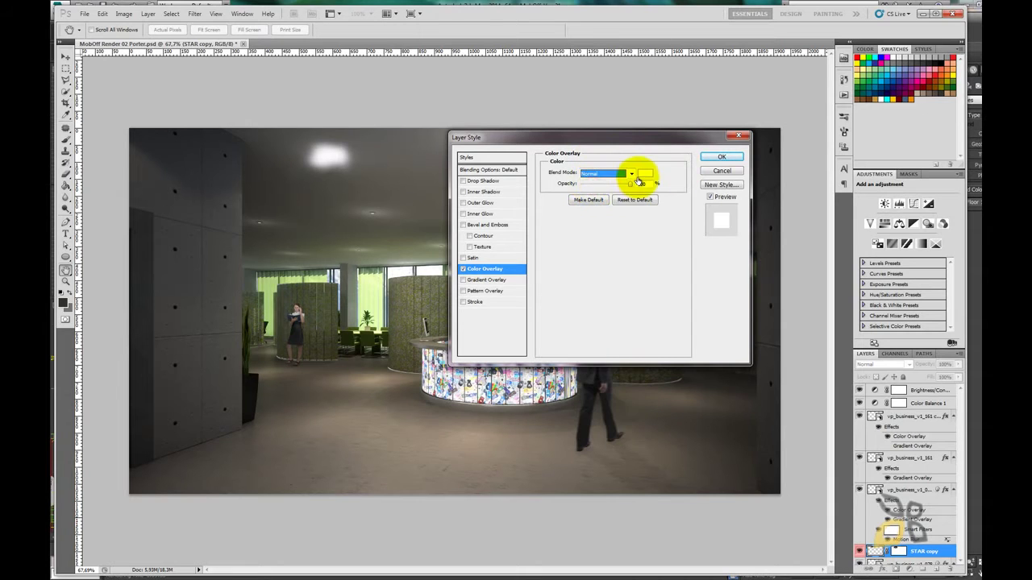
{"action": "left_click", "coordinate": [462, 268]}
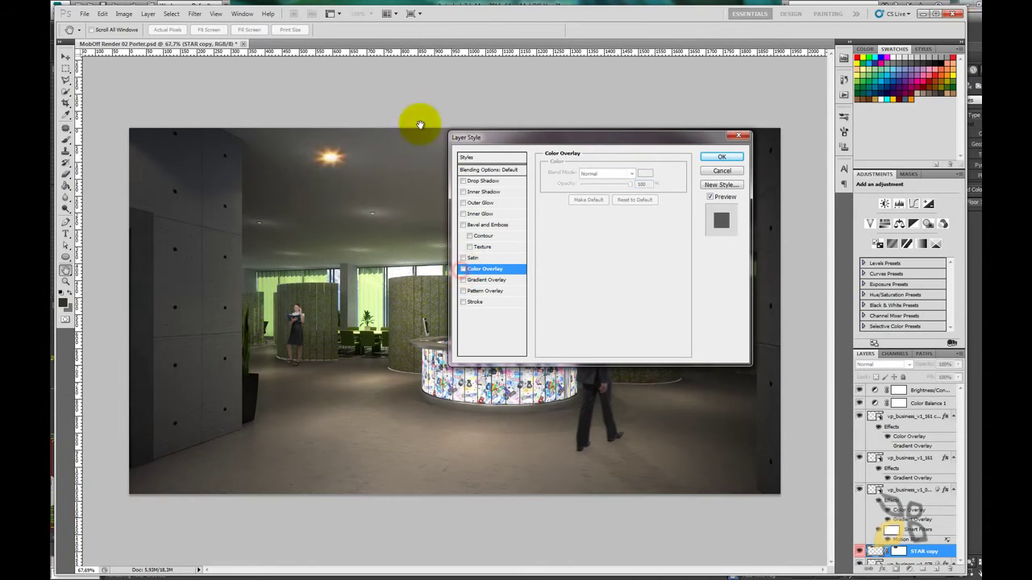
{"action": "left_click", "coordinate": [722, 158]}
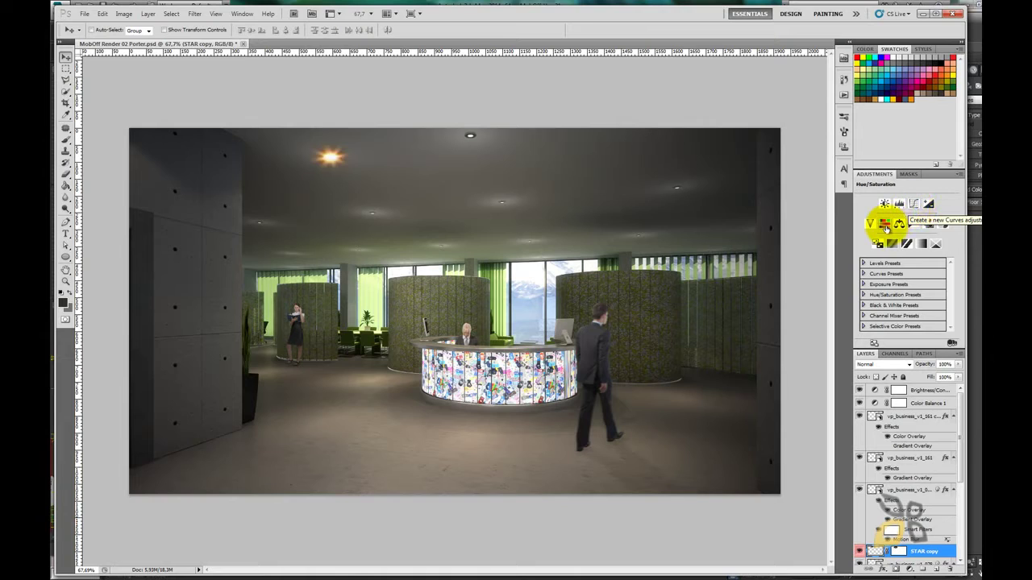
- Add a Hue/Saturation adjustment layer, try -42 saturation, then undo it
{"action": "left_click", "coordinate": [884, 224]}
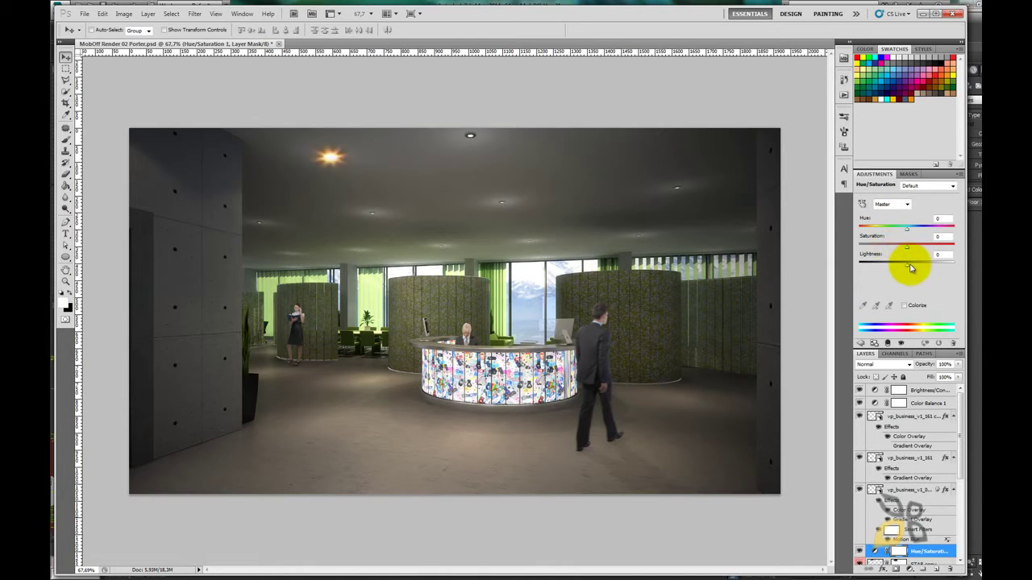
{"action": "left_click_drag", "start_coordinate": [906, 247], "coordinate": [887, 250]}
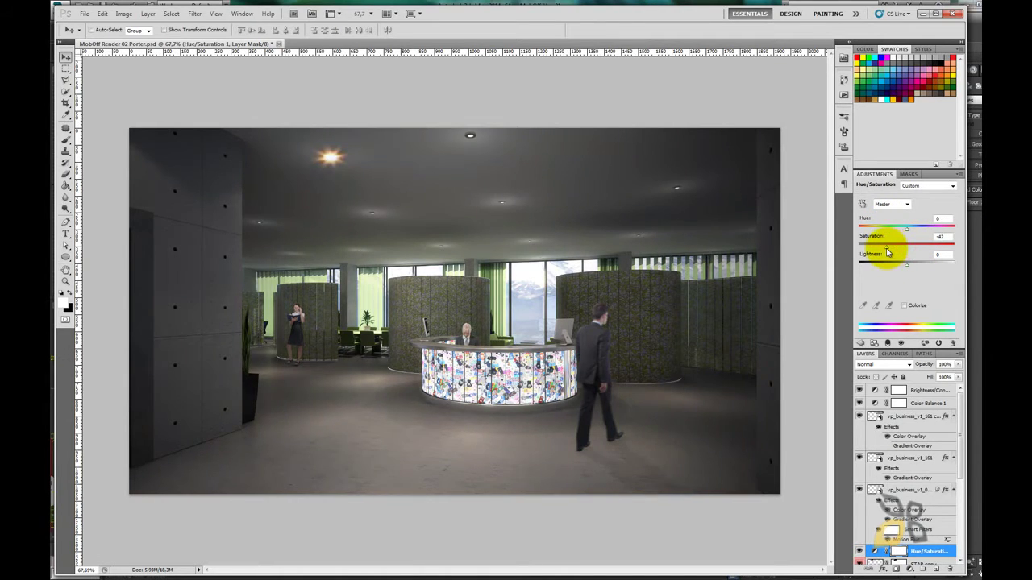
{"action": "key", "text": "ctrl+z"}
{"action": "scroll", "coordinate": [922, 479], "scroll_direction": "down", "scroll_amount": 3}
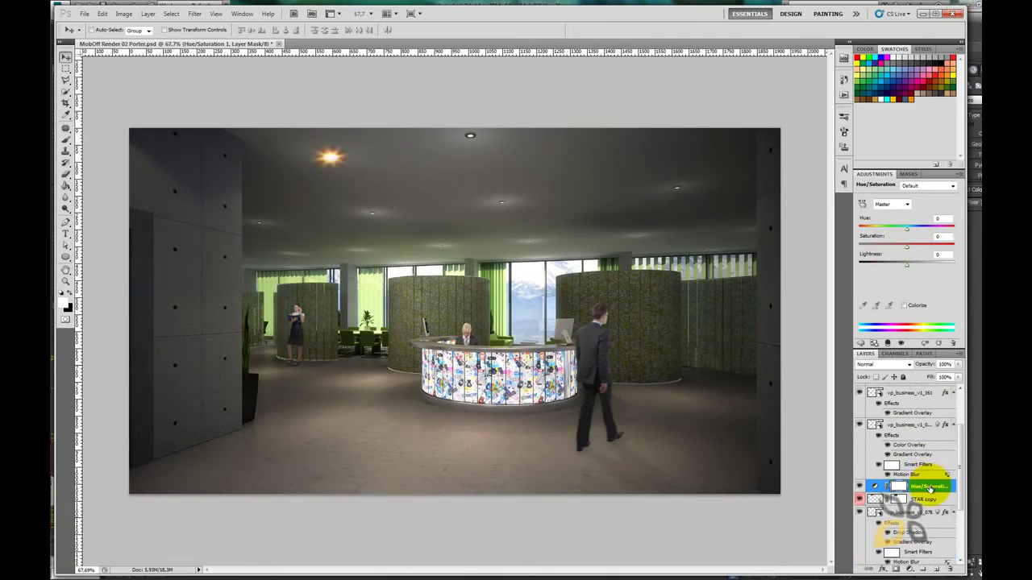
{"action": "scroll", "coordinate": [928, 490], "scroll_direction": "down", "scroll_amount": 1}
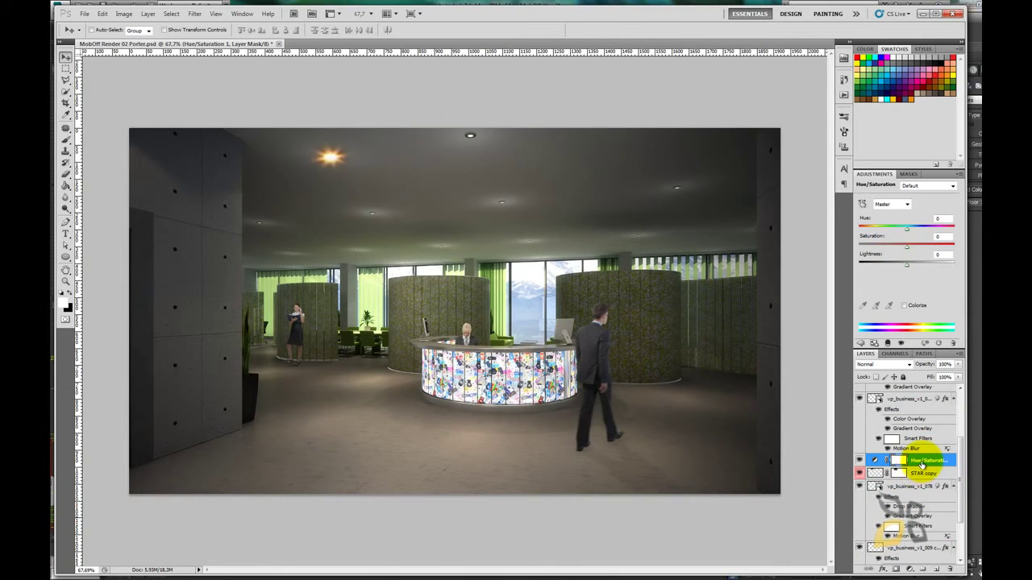
- Delete the Hue/Saturation layer's mask and then the layer itself, then hide STAR copy
{"action": "right_click", "coordinate": [923, 463]}
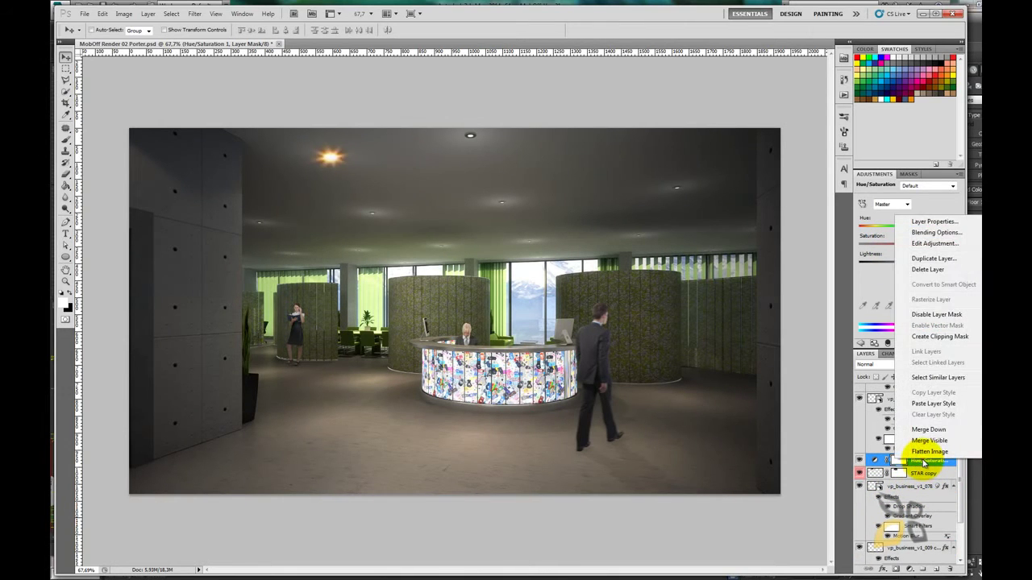
{"action": "left_click", "coordinate": [924, 464]}
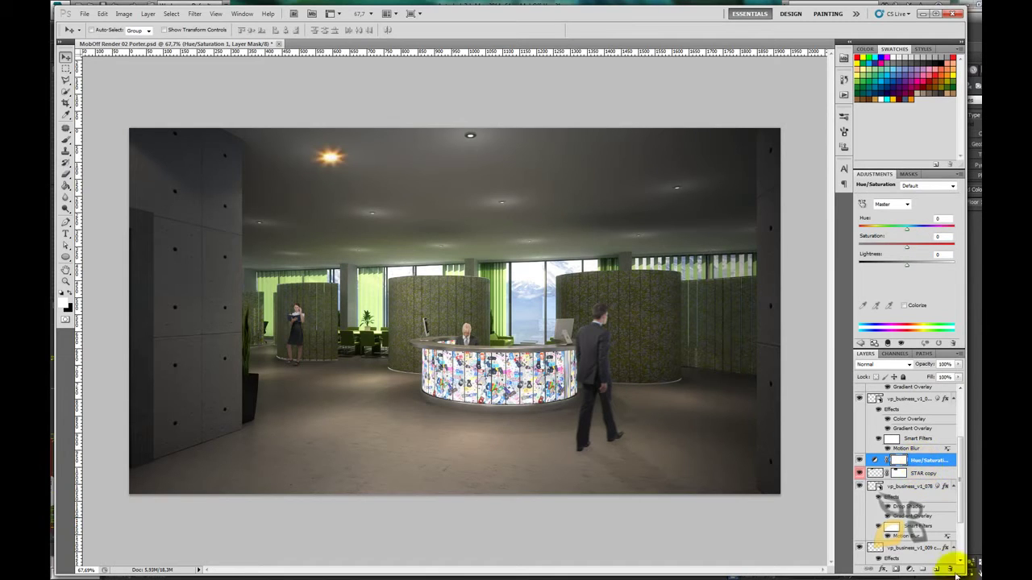
{"action": "left_click_drag", "start_coordinate": [921, 466], "coordinate": [951, 569]}
{"action": "left_click", "coordinate": [462, 216]}
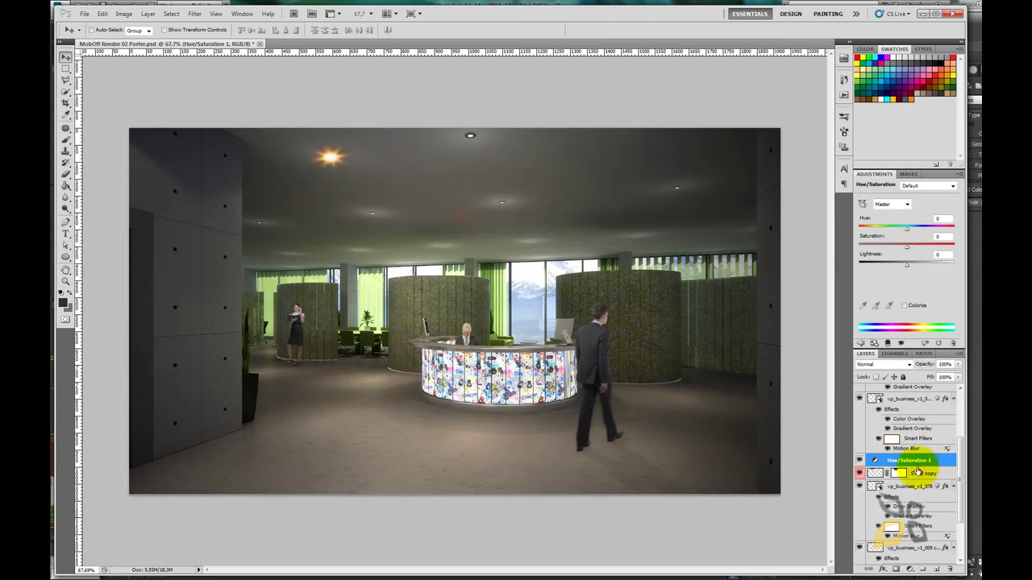
{"action": "right_click", "coordinate": [911, 461]}
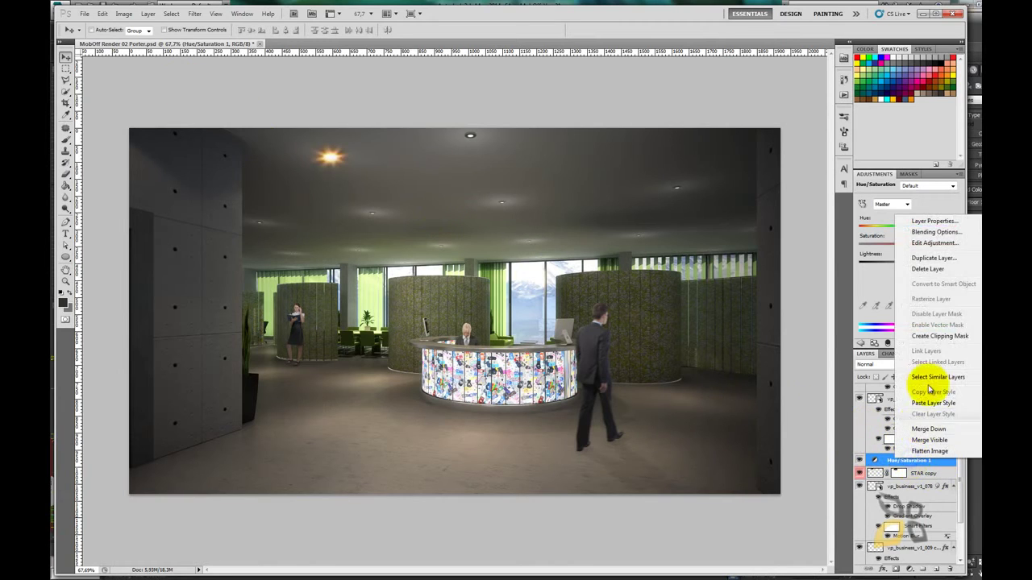
{"action": "left_click", "coordinate": [927, 268]}
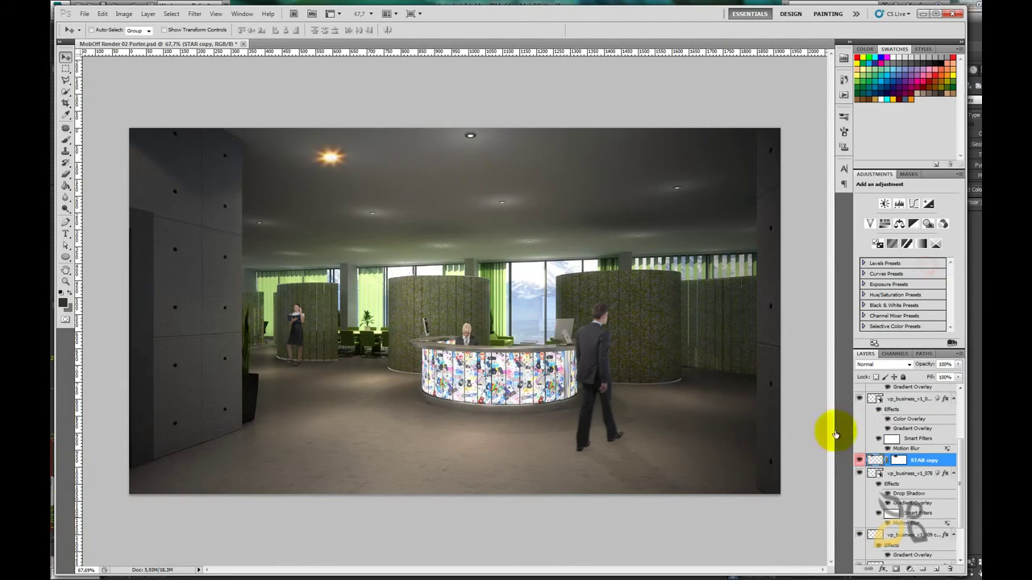
{"action": "left_click", "coordinate": [859, 460]}
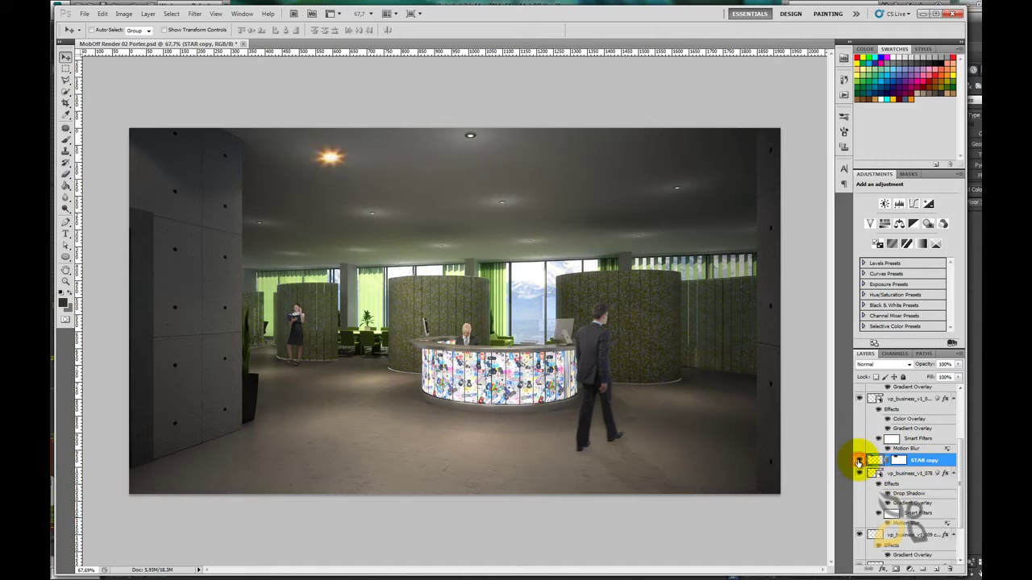
- Show the STAR copy glow again and nudge it onto the left ceiling light
{"action": "left_click_drag", "start_coordinate": [858, 462], "coordinate": [322, 161]}
{"action": "scroll", "coordinate": [322, 161], "scroll_direction": "up", "scroll_amount": 1}
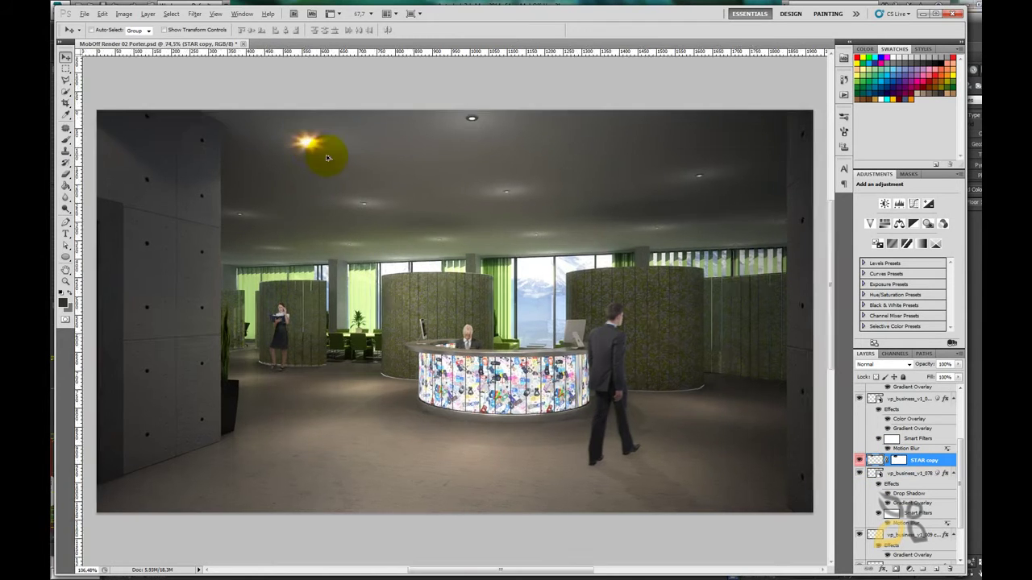
{"action": "scroll", "coordinate": [319, 157], "scroll_direction": "up", "scroll_amount": 2}
{"action": "scroll", "coordinate": [307, 150], "scroll_direction": "up", "scroll_amount": 2}
{"action": "scroll", "coordinate": [302, 145], "scroll_direction": "up", "scroll_amount": 1}
{"action": "left_click_drag", "start_coordinate": [303, 145], "coordinate": [330, 141]}
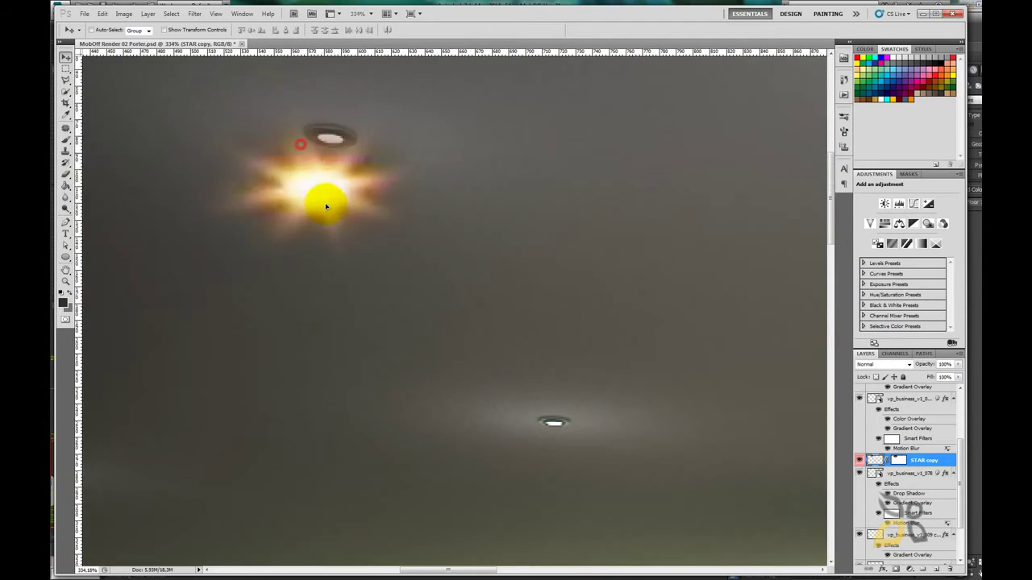
- Scale the star glow down to about a third of its size and commit it
{"action": "left_click", "coordinate": [100, 14]}
{"action": "left_click", "coordinate": [268, 221]}
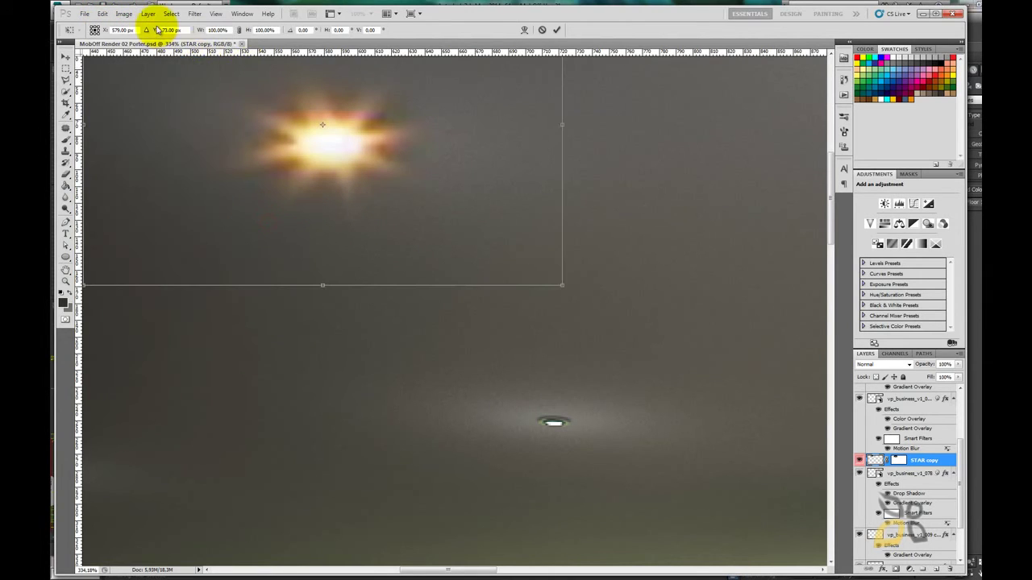
{"action": "mouse_move", "coordinate": [201, 30]}
{"action": "left_mouse_down"}
{"action": "mouse_move", "coordinate": [191, 33]}
{"action": "mouse_move", "coordinate": [200, 78]}
{"action": "left_mouse_up"}
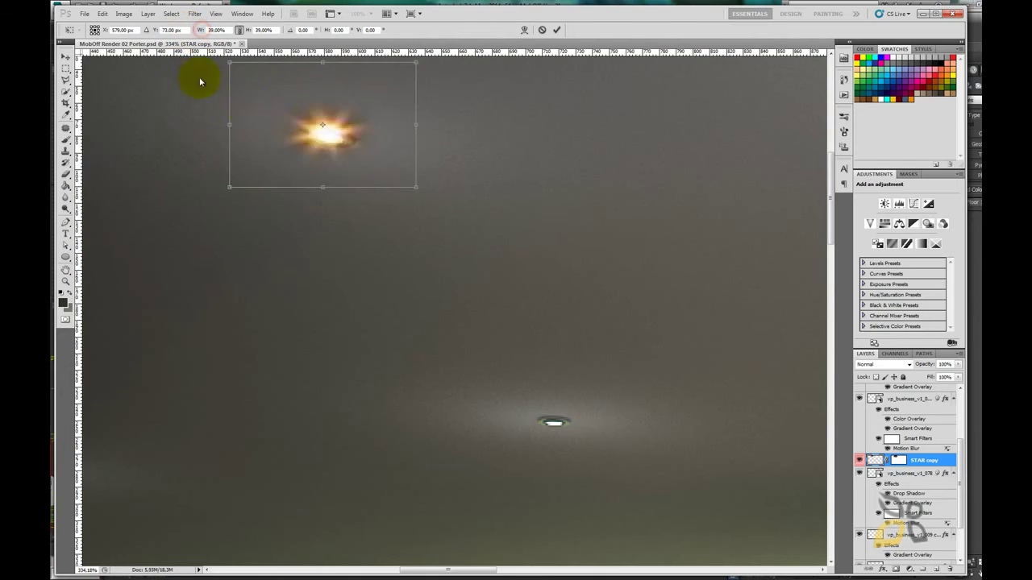
{"action": "left_click_drag", "start_coordinate": [323, 131], "coordinate": [328, 142]}
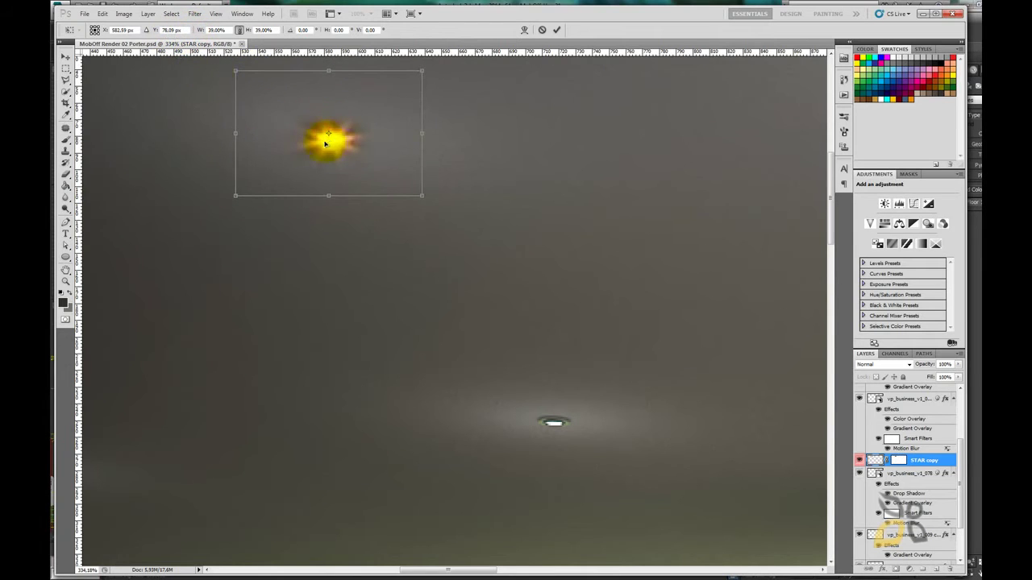
{"action": "mouse_move", "coordinate": [202, 30]}
{"action": "left_mouse_down"}
{"action": "mouse_move", "coordinate": [192, 32]}
{"action": "mouse_move", "coordinate": [223, 51]}
{"action": "left_mouse_up"}
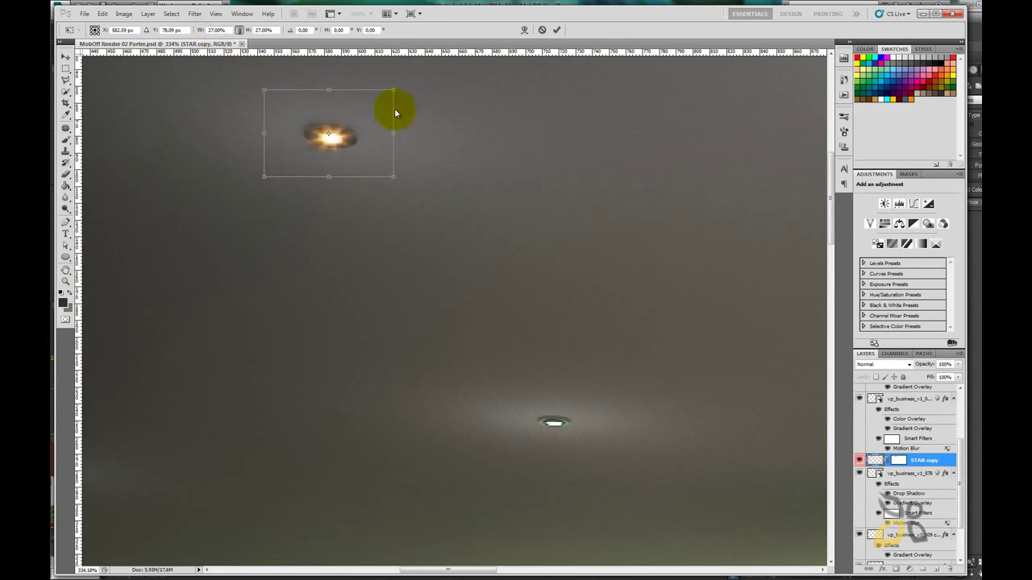
{"action": "left_click", "coordinate": [556, 30]}
{"action": "scroll", "coordinate": [358, 185], "scroll_direction": "down", "scroll_amount": 5}
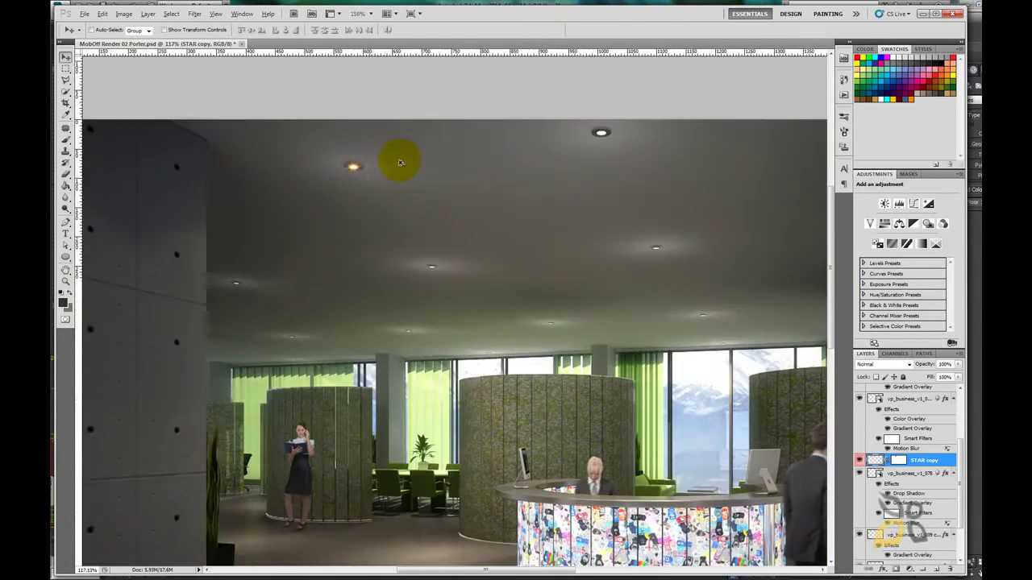
{"action": "scroll", "coordinate": [407, 154], "scroll_direction": "down", "scroll_amount": 1}
{"action": "scroll", "coordinate": [316, 166], "scroll_direction": "up", "scroll_amount": 1}
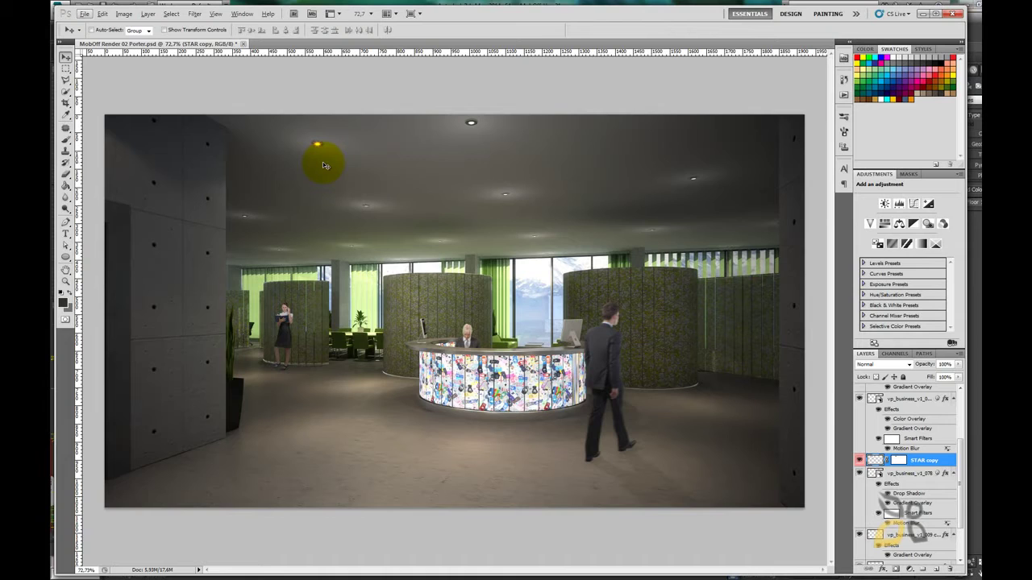
- Add a pale-yellow Outer Glow to STAR copy, tuning its size and spread, and apply it
{"action": "double_click", "coordinate": [944, 462]}
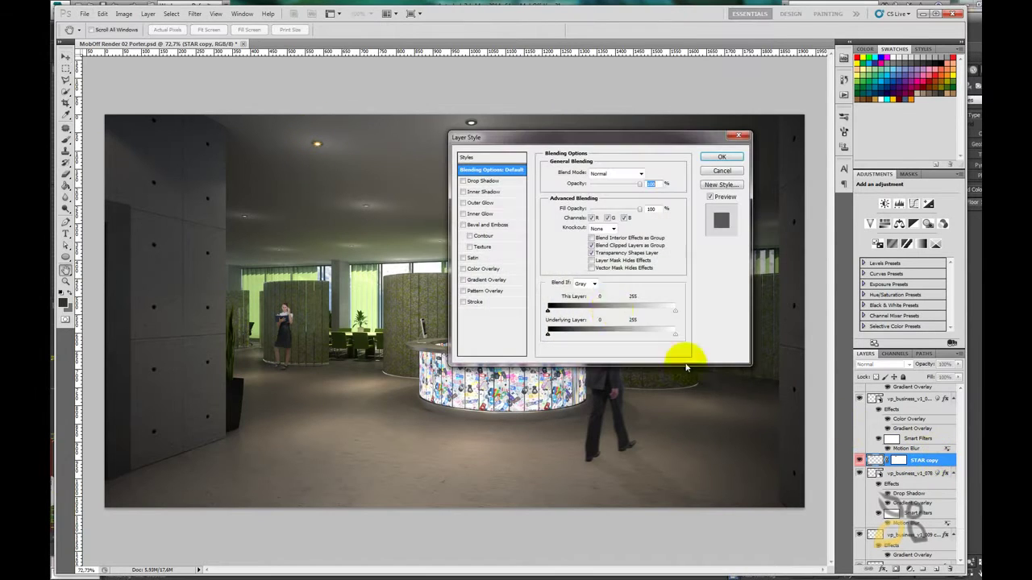
{"action": "left_click", "coordinate": [482, 202]}
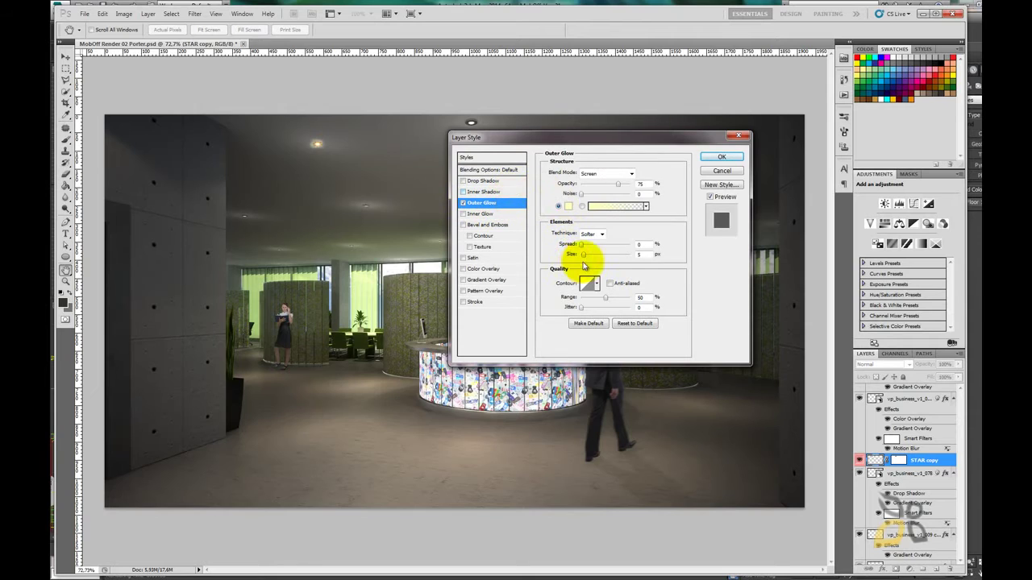
{"action": "left_click_drag", "start_coordinate": [586, 256], "coordinate": [596, 258]}
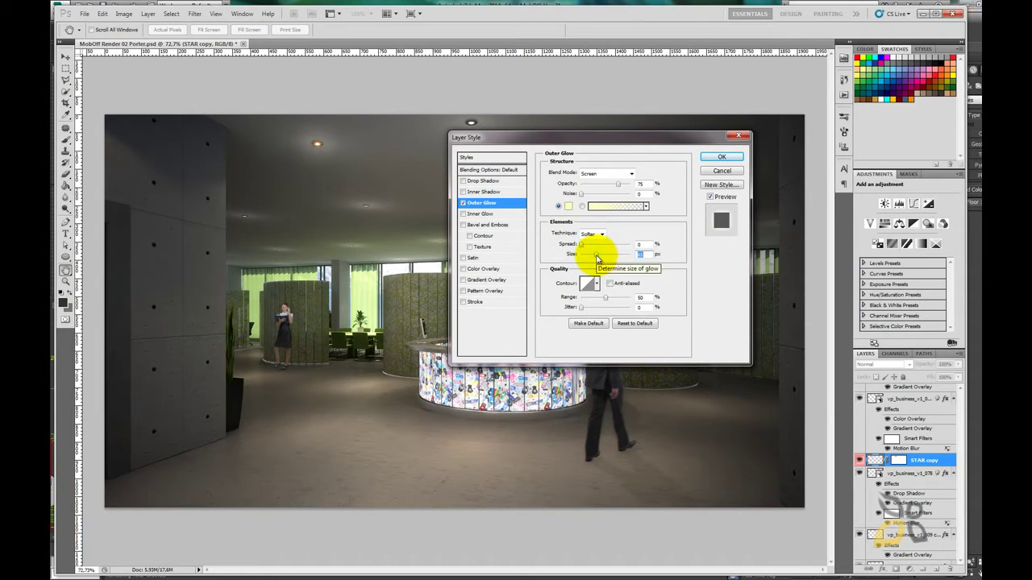
{"action": "left_click", "coordinate": [584, 245]}
{"action": "left_click_drag", "start_coordinate": [583, 247], "coordinate": [579, 251]}
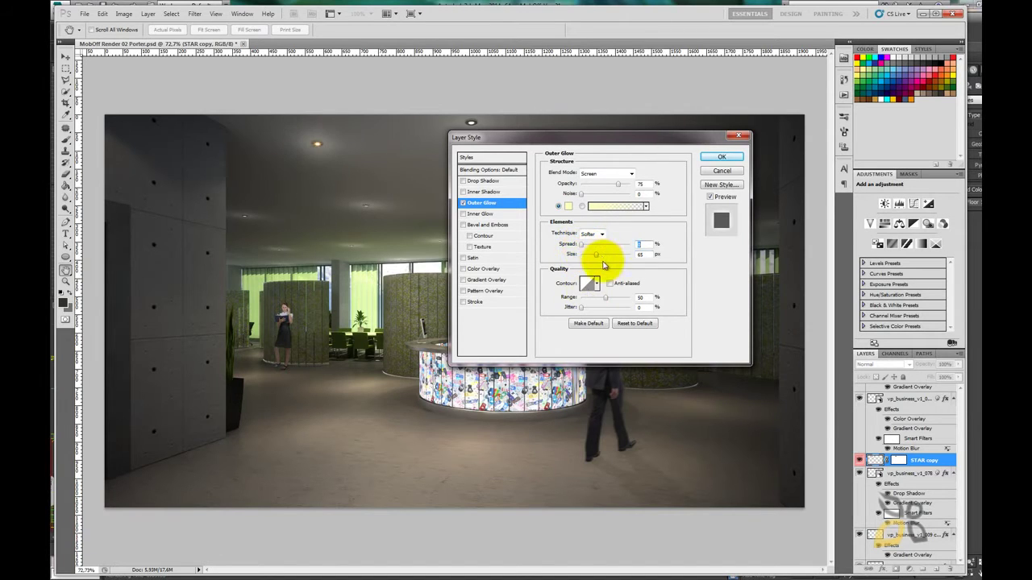
{"action": "left_click_drag", "start_coordinate": [598, 258], "coordinate": [593, 261]}
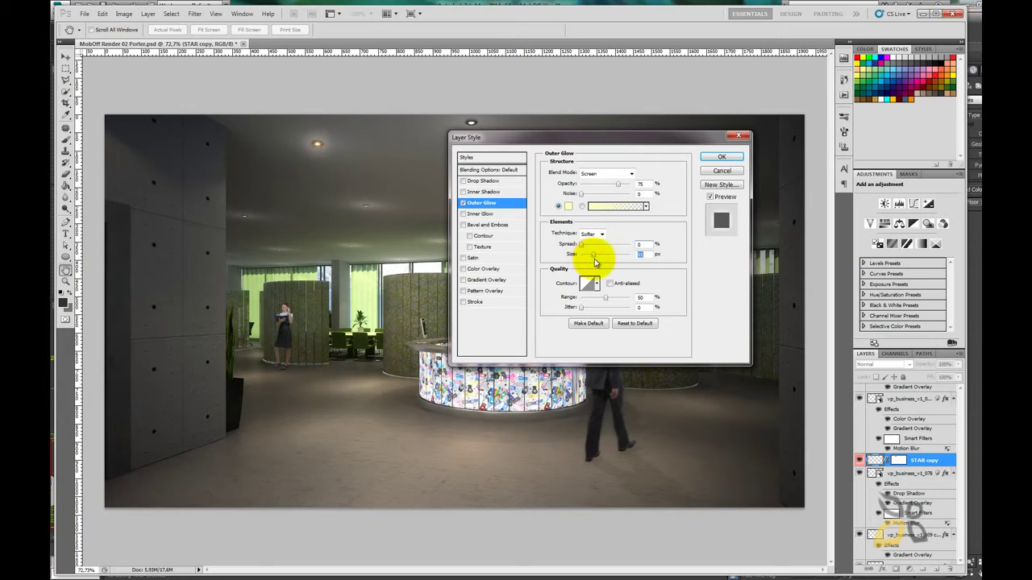
{"action": "left_click_drag", "start_coordinate": [593, 258], "coordinate": [599, 260]}
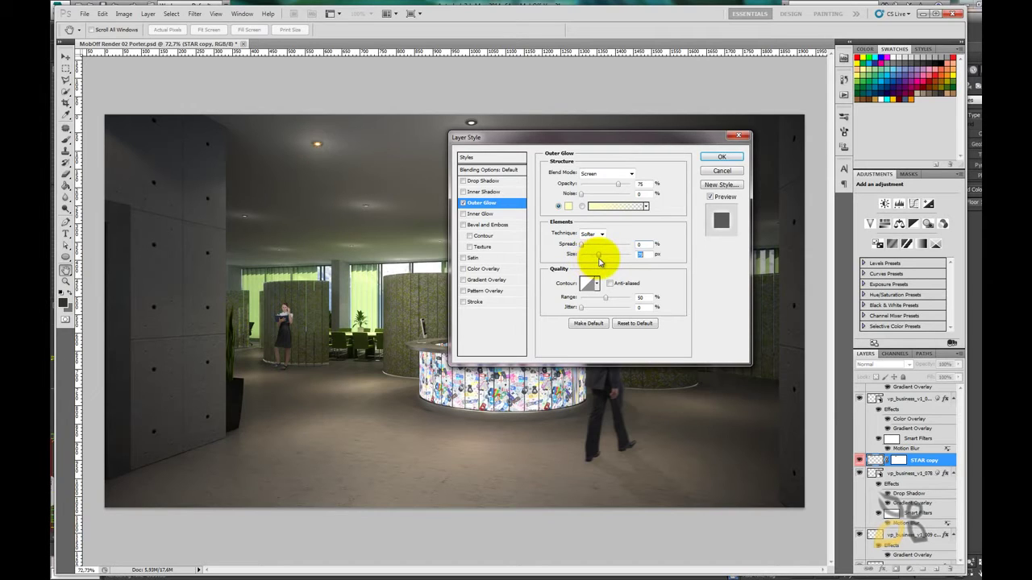
{"action": "left_click", "coordinate": [725, 157]}
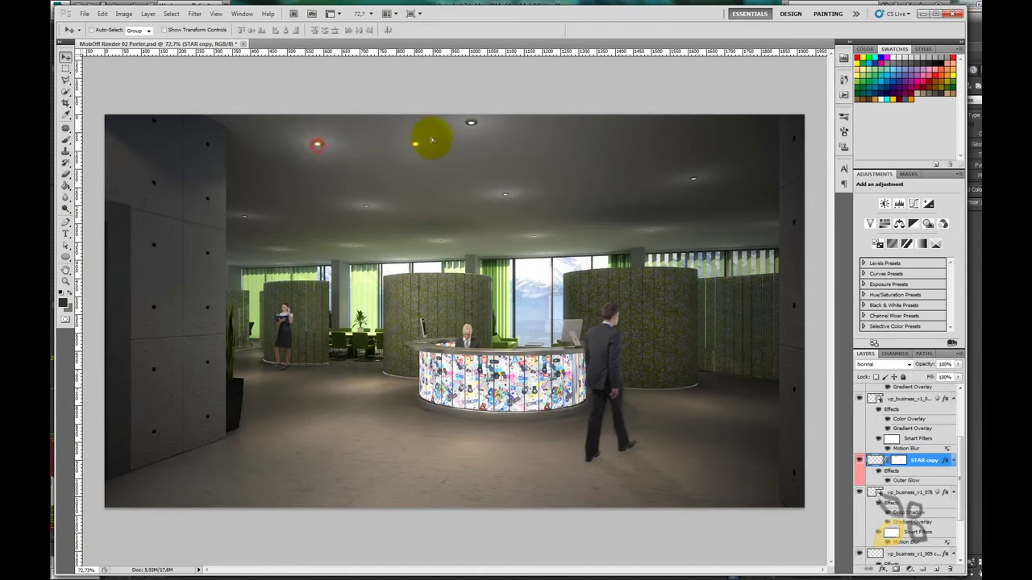
- Copy the star flare onto the central ceiling light at 68% opacity and rescale the copy
{"action": "left_click_drag", "start_coordinate": [319, 146], "coordinate": [465, 128]}
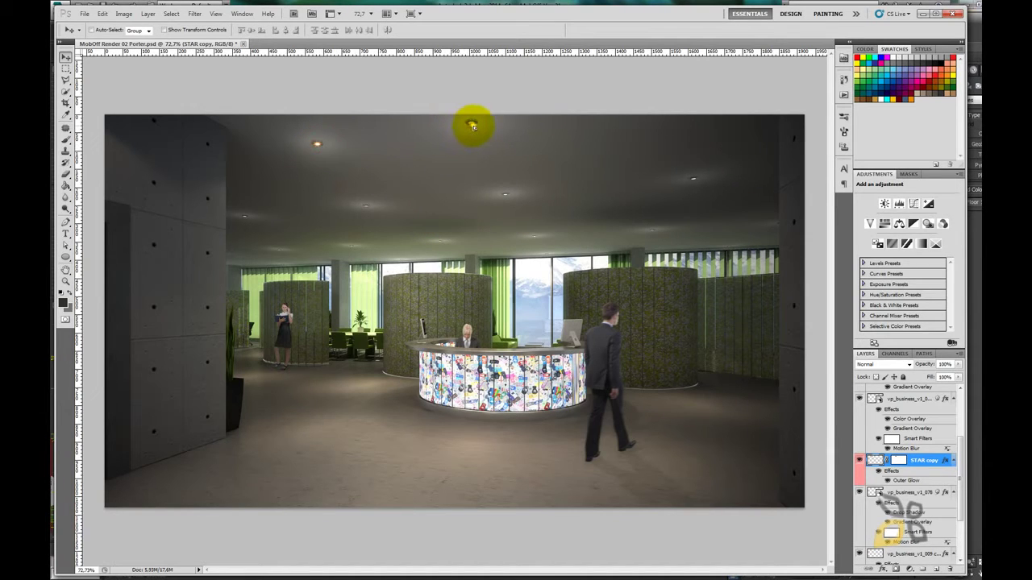
{"action": "left_click_drag", "start_coordinate": [959, 364], "coordinate": [940, 378]}
{"action": "left_click", "coordinate": [466, 144]}
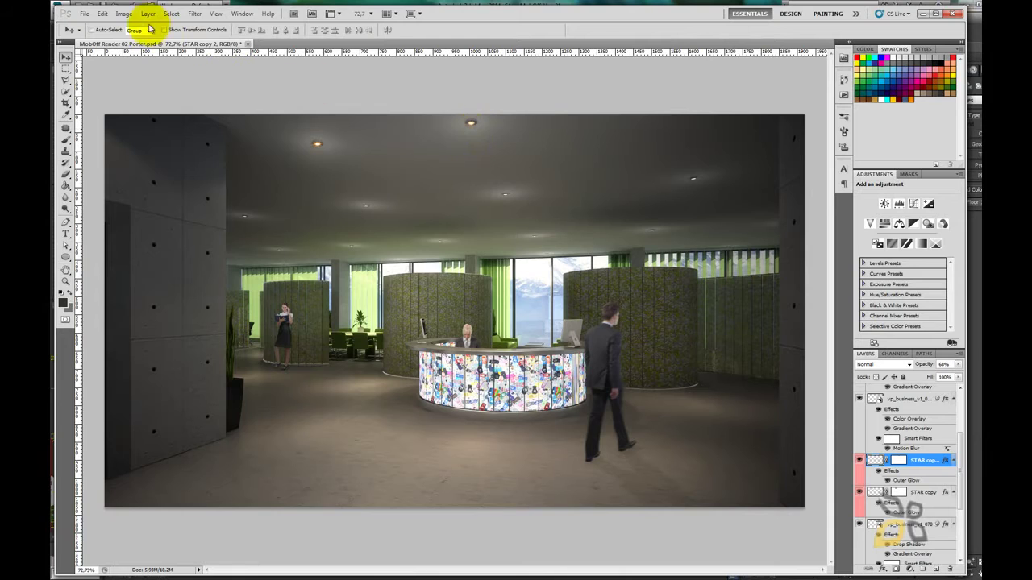
{"action": "left_click", "coordinate": [102, 14]}
{"action": "left_click", "coordinate": [152, 208]}
{"action": "left_click", "coordinate": [246, 222]}
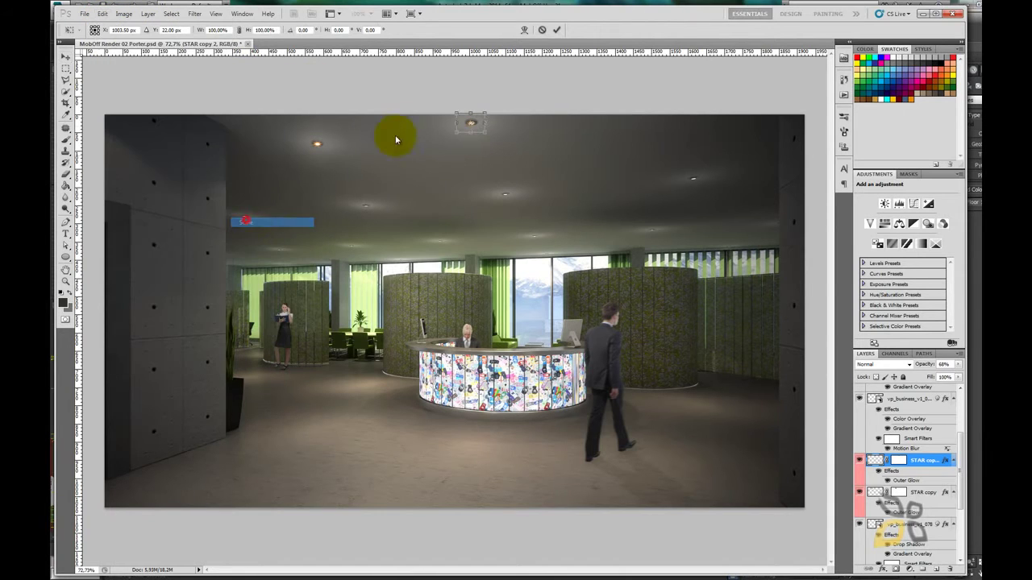
{"action": "left_click", "coordinate": [238, 30]}
{"action": "type", "text": "114"}
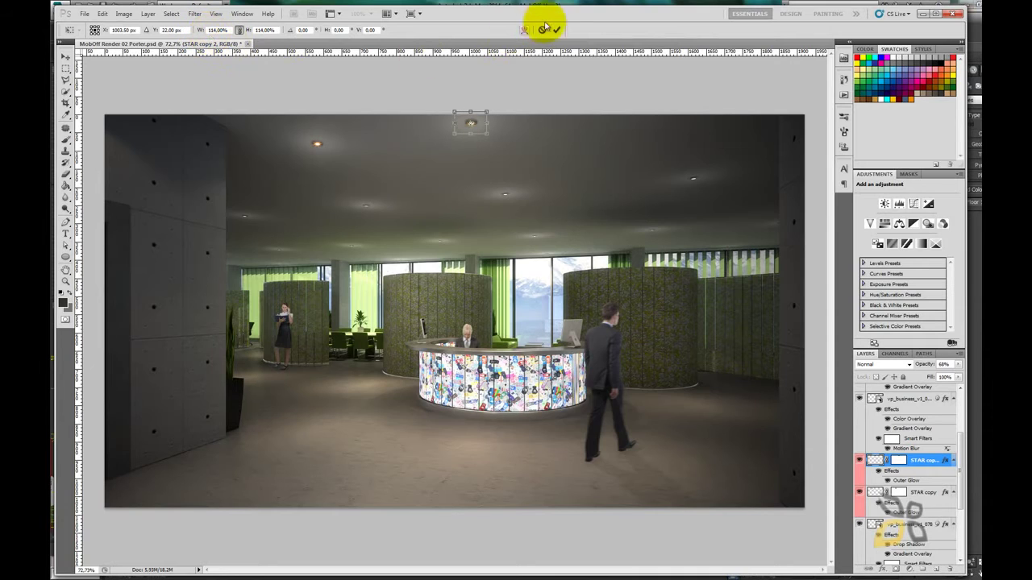
{"action": "left_click", "coordinate": [556, 30]}
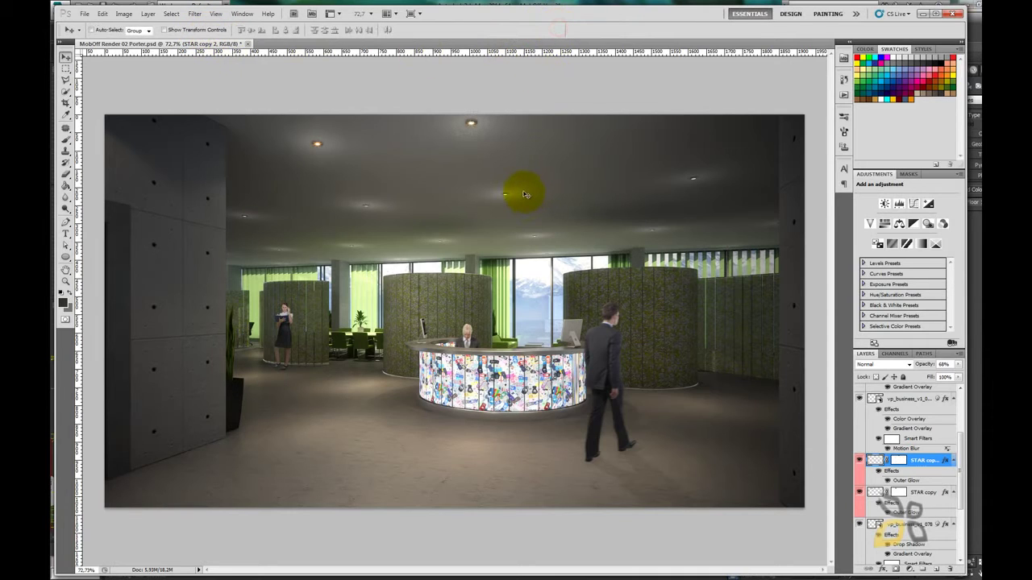
- Select the original STAR copy flare layer and fade it to 53% opacity
{"action": "right_click", "coordinate": [320, 146]}
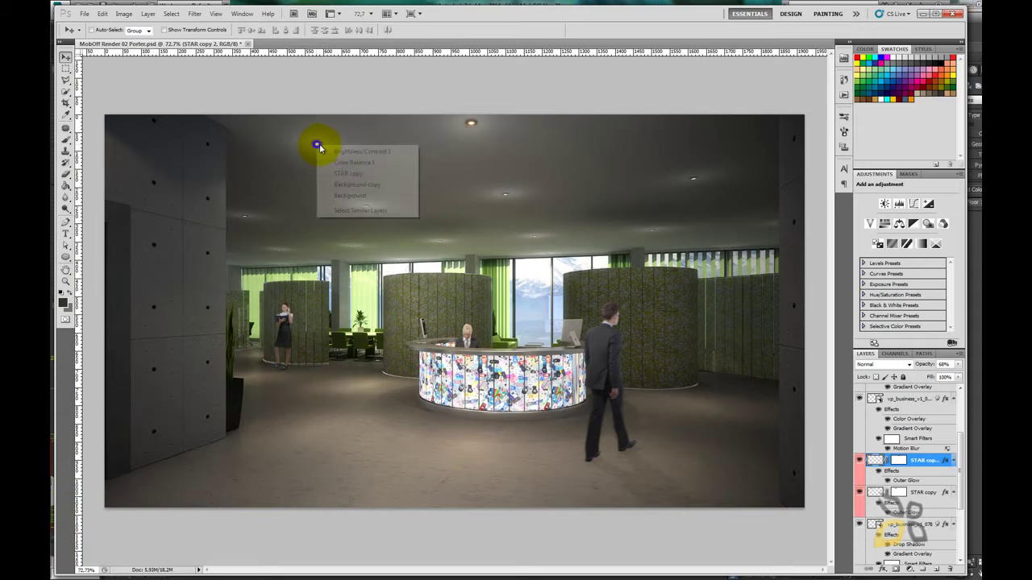
{"action": "left_click", "coordinate": [354, 151]}
{"action": "right_click", "coordinate": [320, 146]}
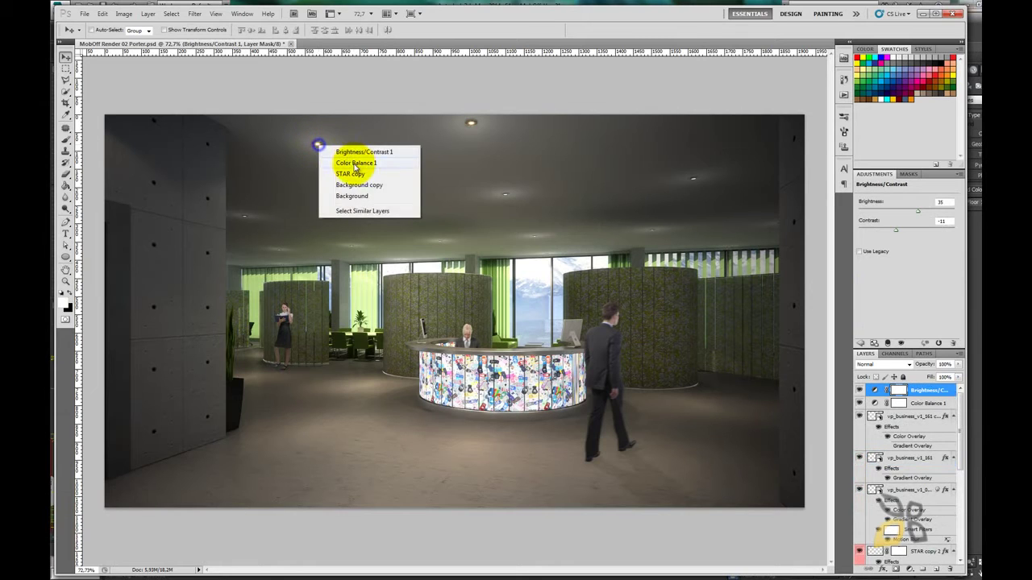
{"action": "left_click", "coordinate": [349, 174]}
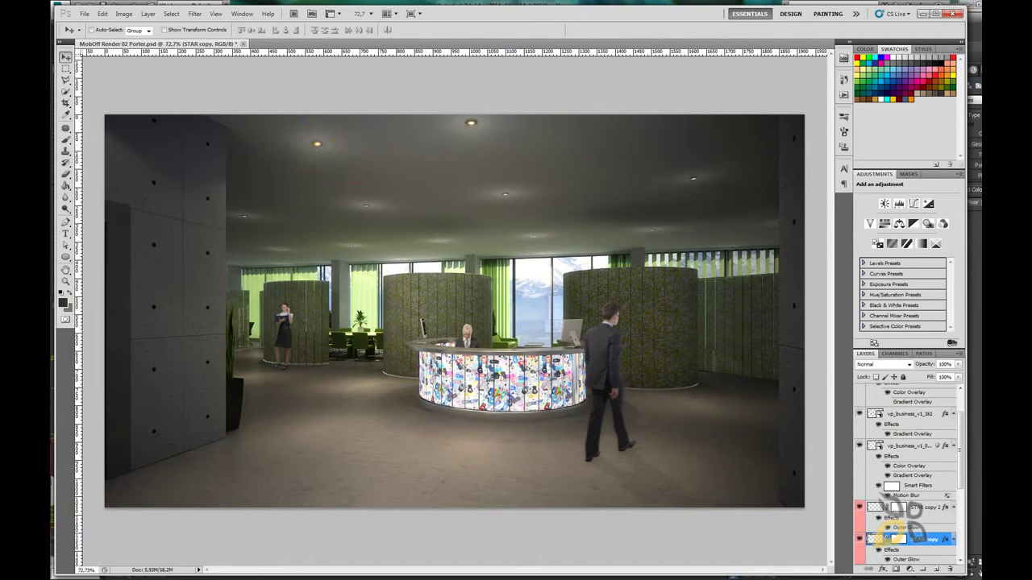
{"action": "left_click", "coordinate": [958, 364]}
{"action": "left_click_drag", "start_coordinate": [947, 375], "coordinate": [935, 377]}
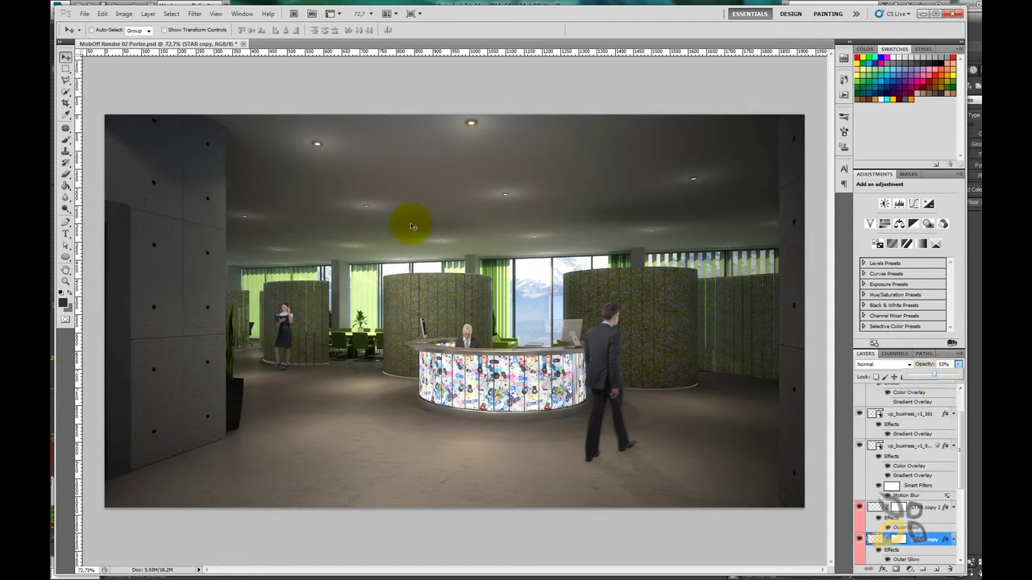
{"action": "left_click", "coordinate": [471, 123]}
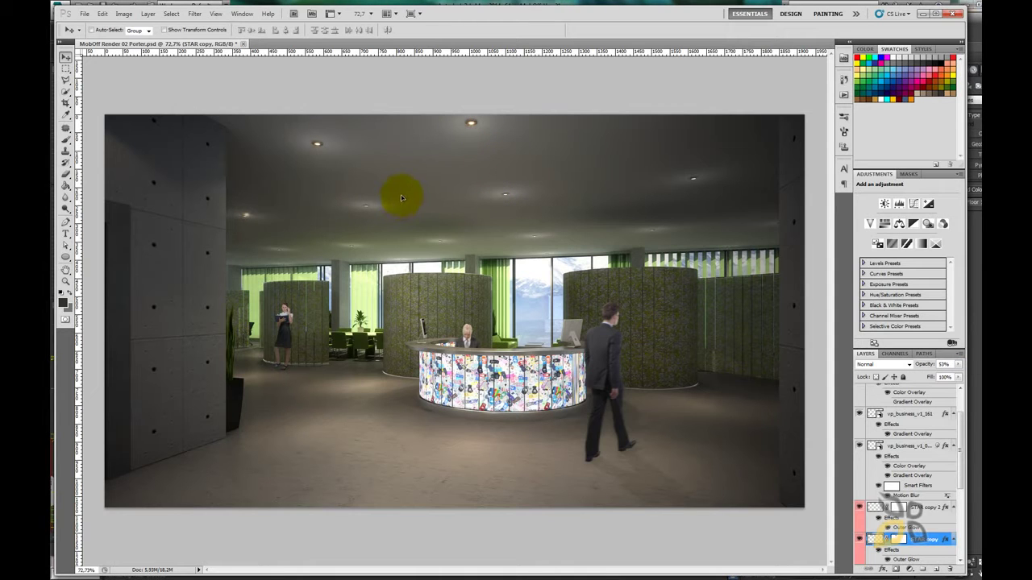
- Shrink the left light's flare to about 61% and lower its opacity to 43%
{"action": "scroll", "coordinate": [234, 208], "scroll_direction": "up", "scroll_amount": 2}
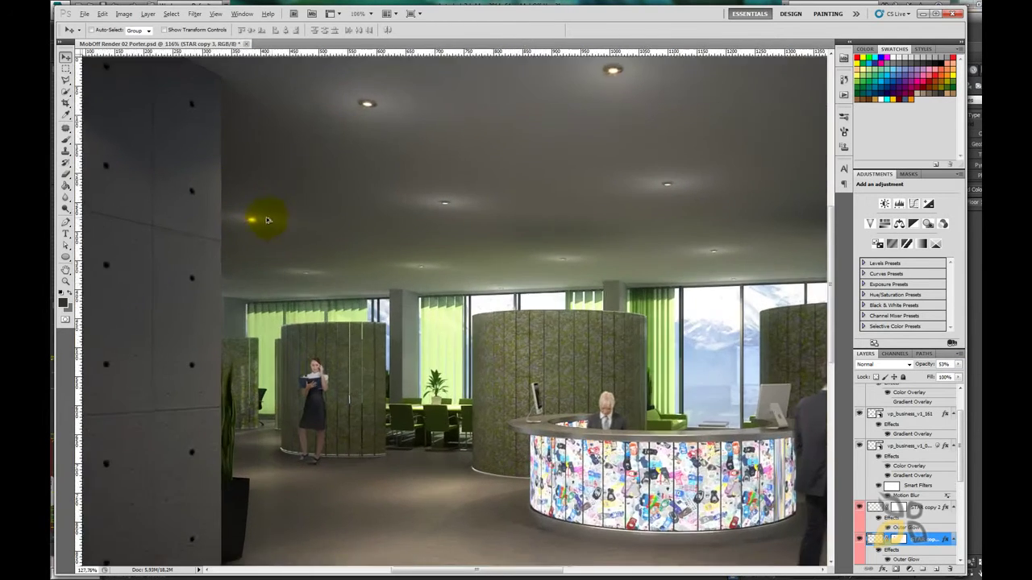
{"action": "scroll", "coordinate": [258, 217], "scroll_direction": "up", "scroll_amount": 2}
{"action": "scroll", "coordinate": [242, 219], "scroll_direction": "up", "scroll_amount": 2}
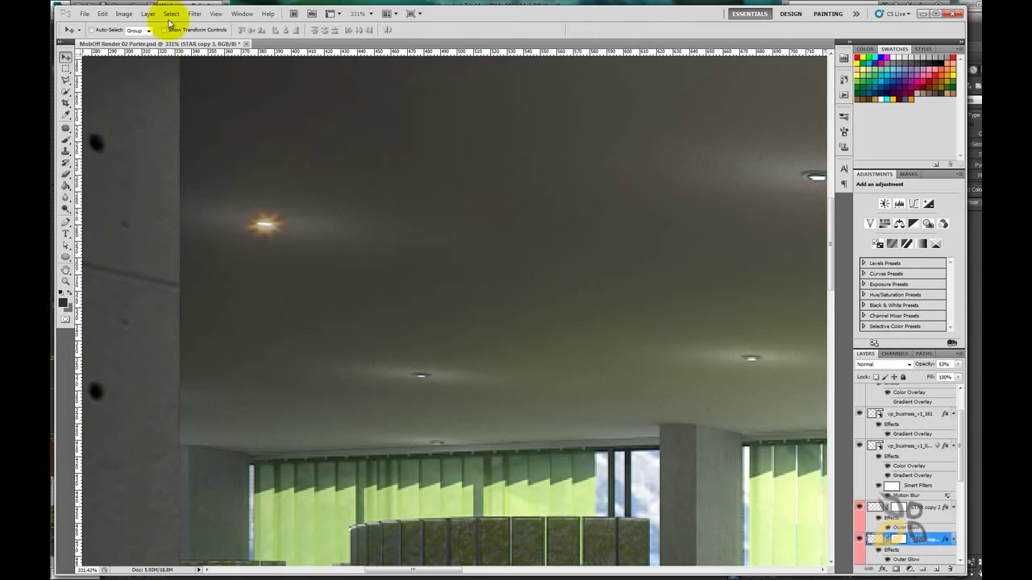
{"action": "left_click", "coordinate": [102, 14]}
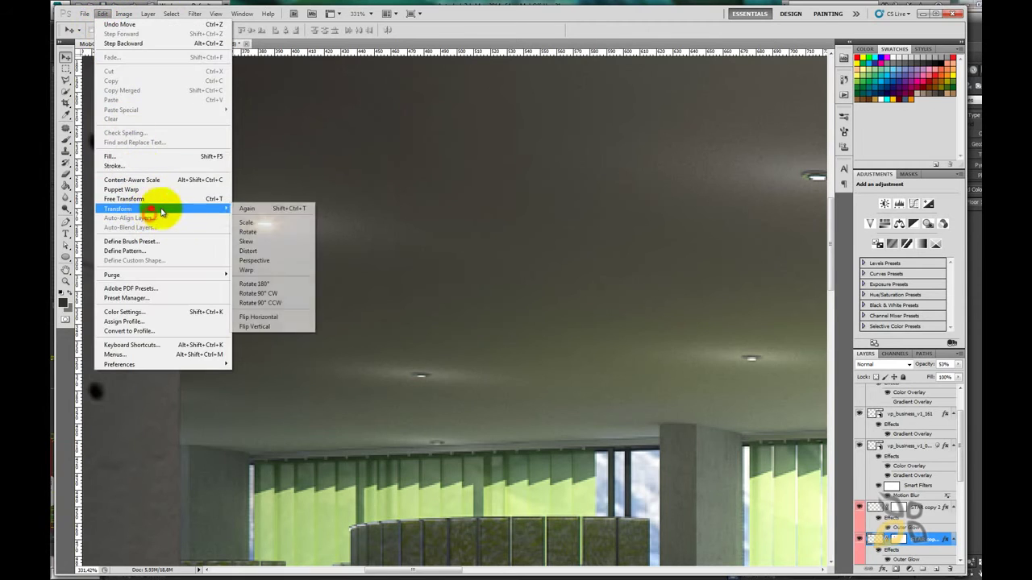
{"action": "left_click", "coordinate": [242, 219]}
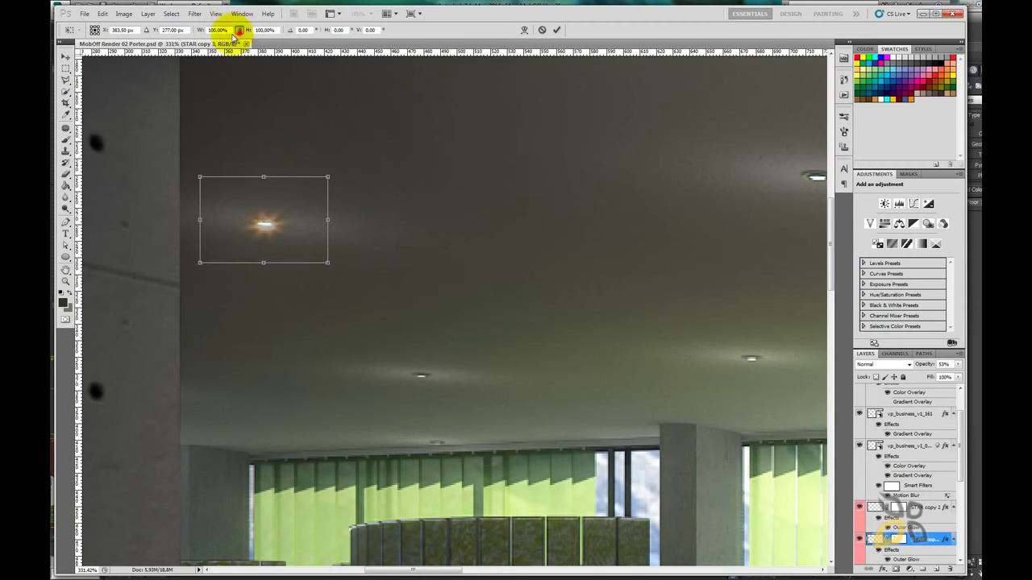
{"action": "type", "text": "89"}
{"action": "key", "text": "Return"}
{"action": "left_click_drag", "start_coordinate": [321, 258], "coordinate": [300, 240]}
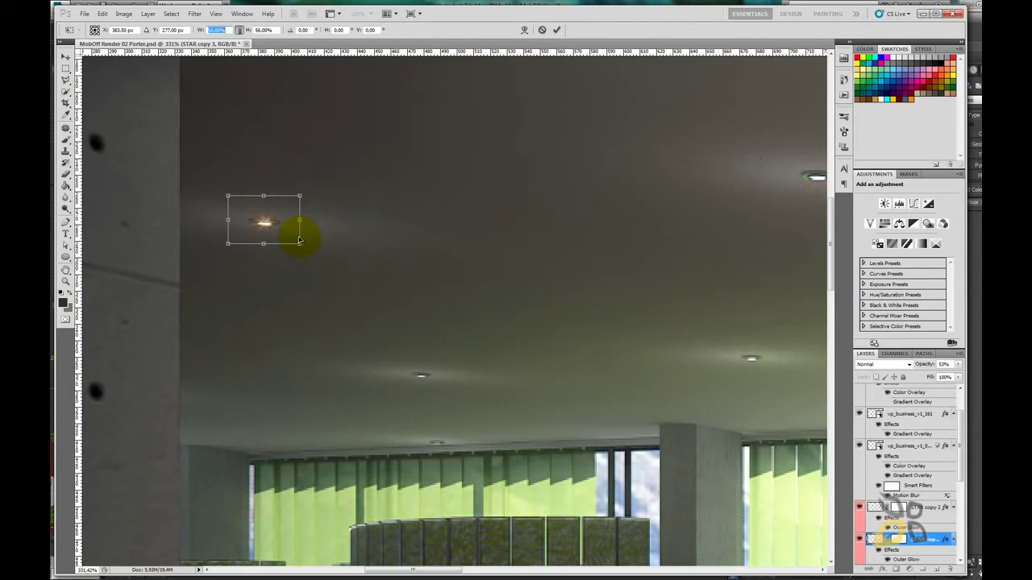
{"action": "left_click", "coordinate": [556, 30]}
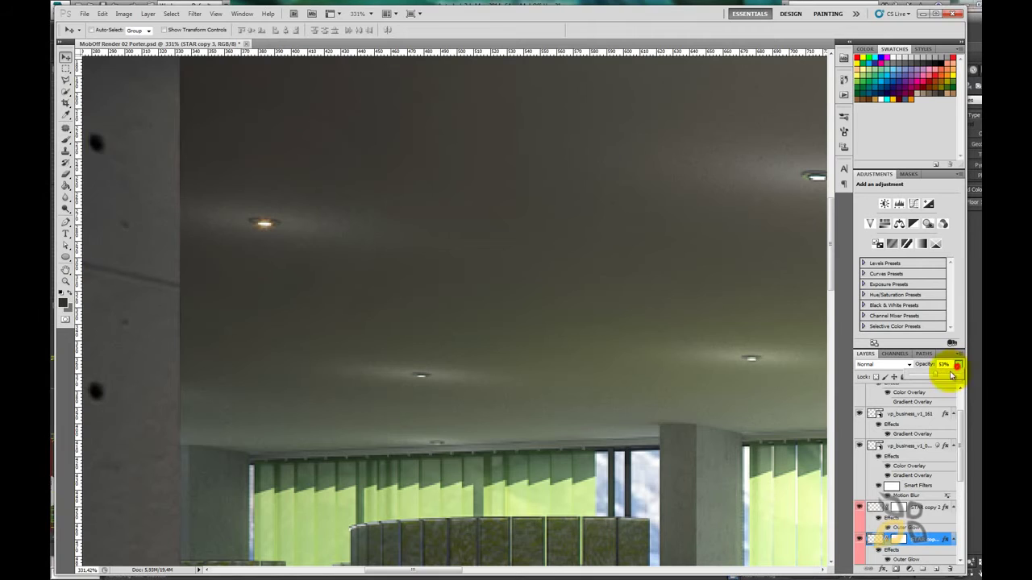
{"action": "left_click_drag", "start_coordinate": [957, 364], "coordinate": [929, 374]}
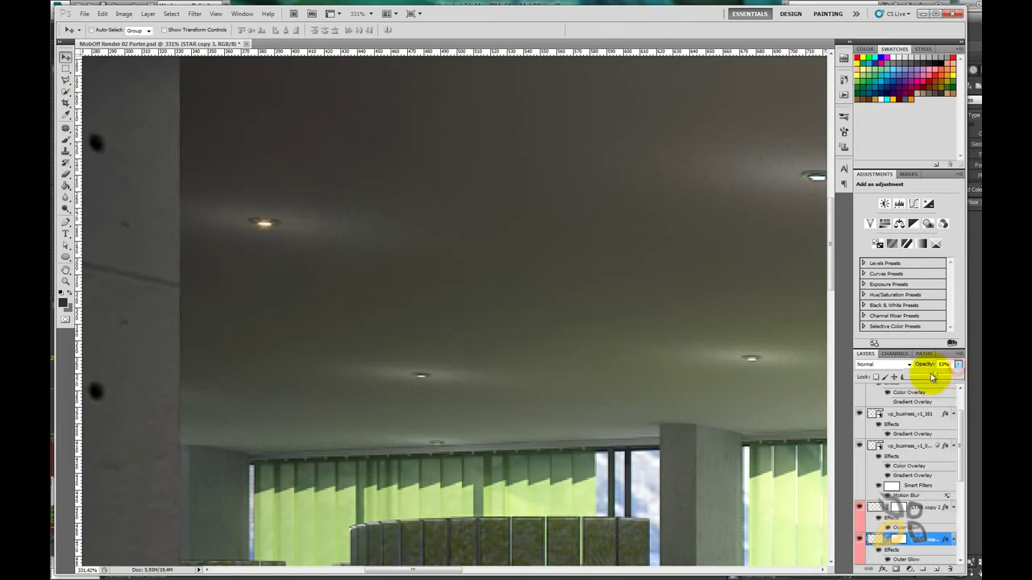
{"action": "left_click", "coordinate": [263, 228]}
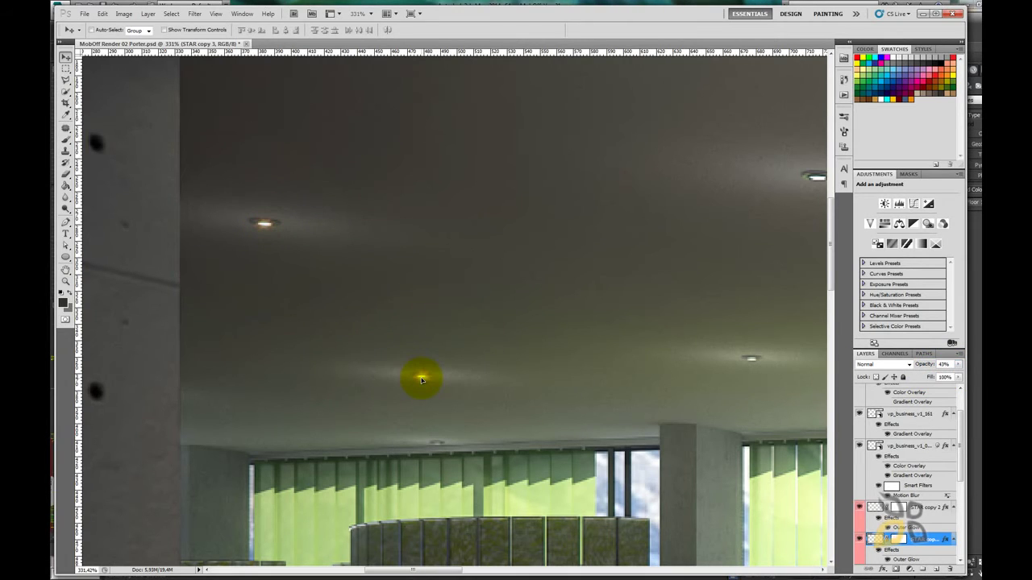
- Scale the flare on the middle light down to 71%
{"action": "left_click", "coordinate": [103, 14]}
{"action": "left_click", "coordinate": [262, 222]}
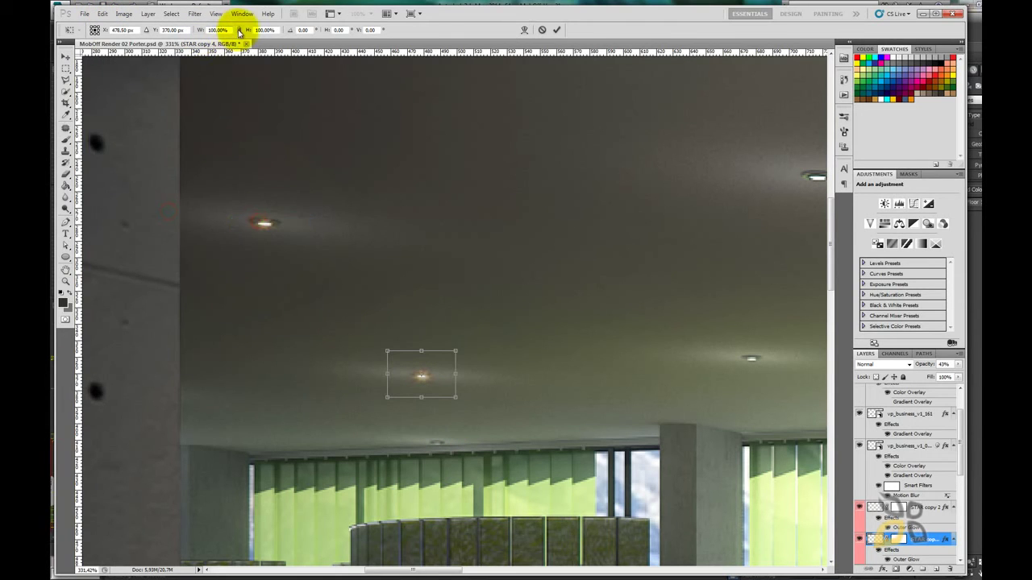
{"action": "left_click_drag", "start_coordinate": [201, 30], "coordinate": [186, 34]}
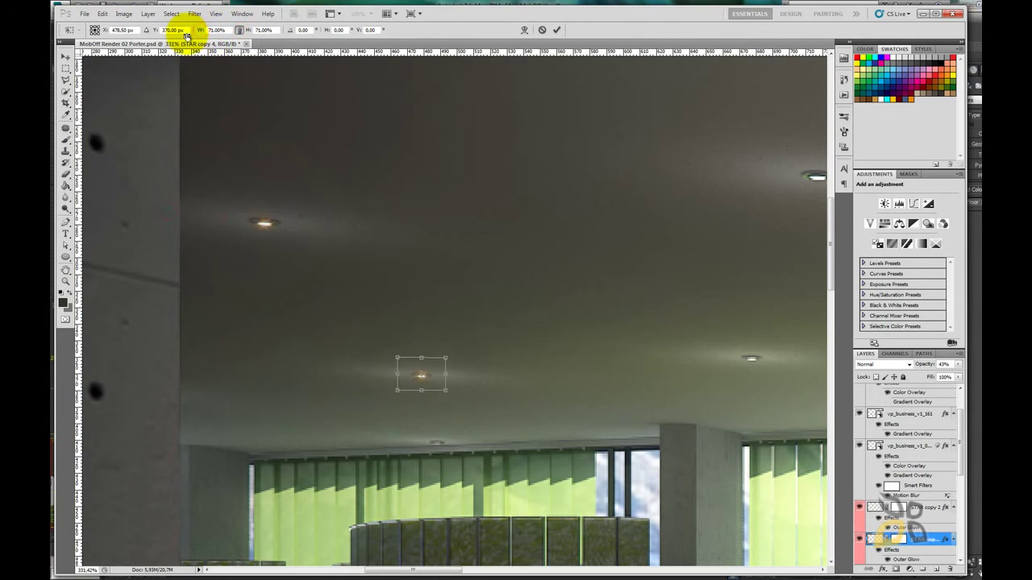
{"action": "left_click", "coordinate": [556, 30]}
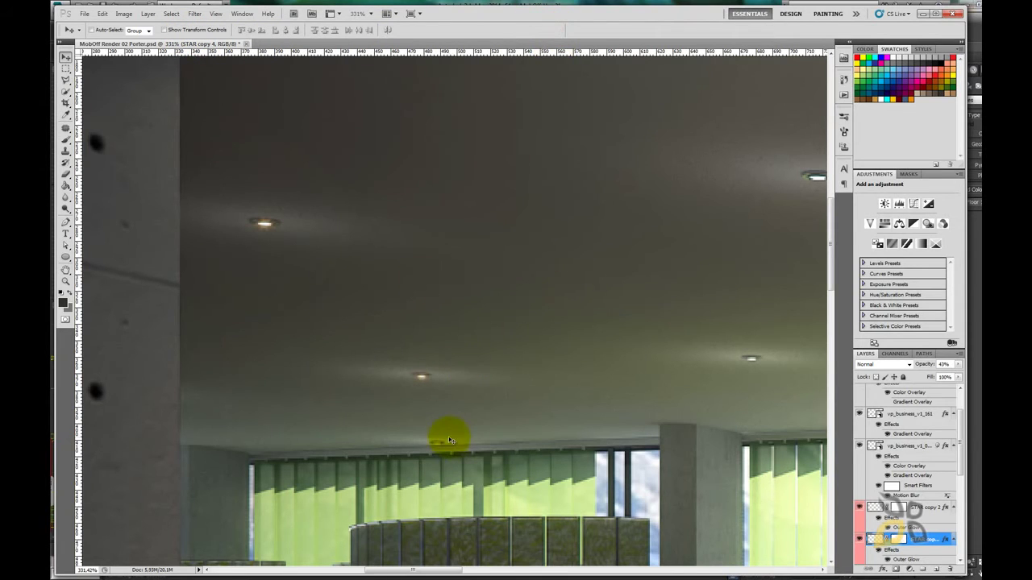
- Move a flare down onto the lower ceiling light and shrink it there
{"action": "left_click_drag", "start_coordinate": [426, 383], "coordinate": [435, 426]}
{"action": "left_click", "coordinate": [102, 14]}
{"action": "left_click", "coordinate": [260, 218]}
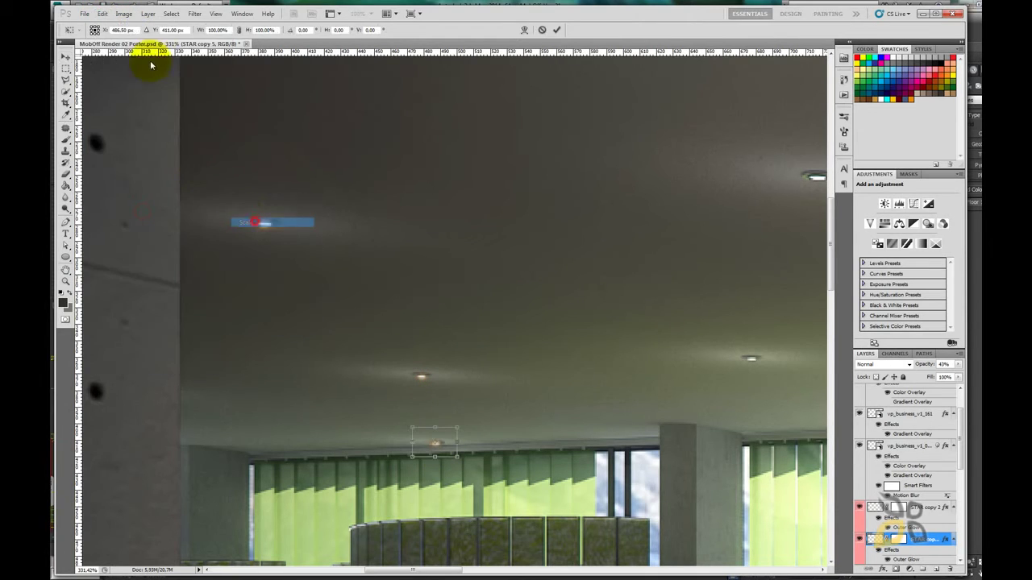
{"action": "left_click", "coordinate": [239, 30]}
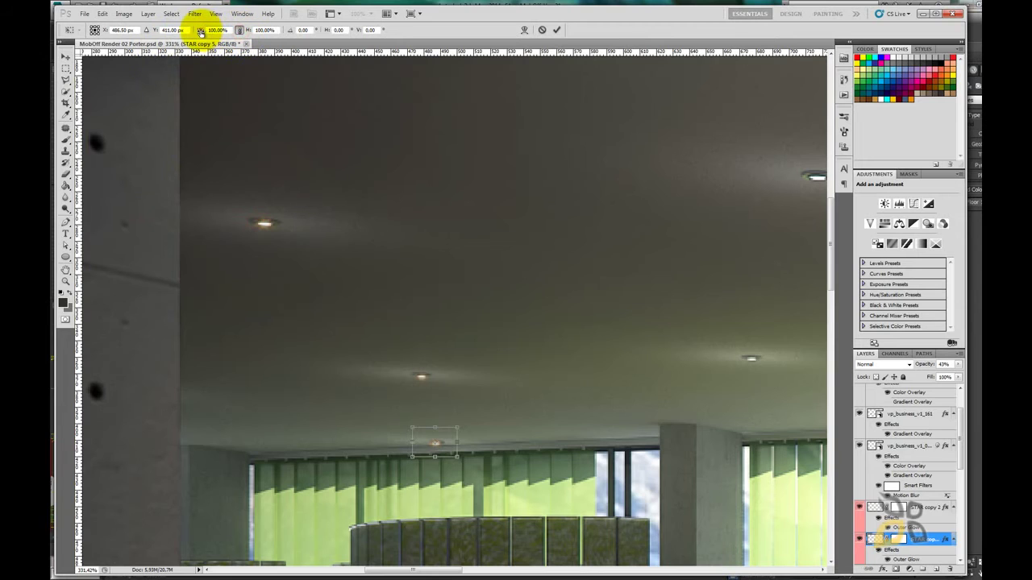
{"action": "left_click_drag", "start_coordinate": [203, 30], "coordinate": [161, 39]}
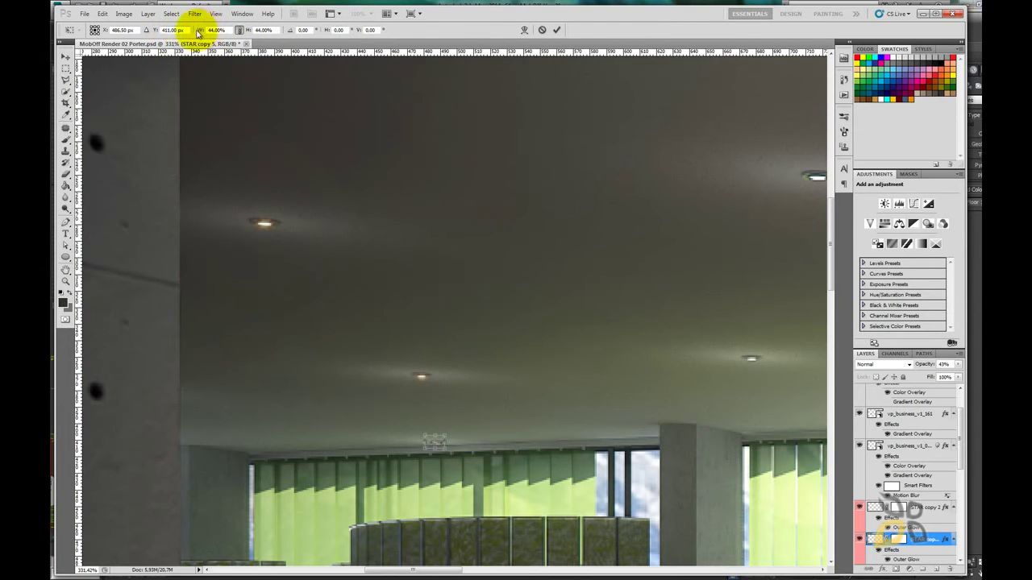
{"action": "left_click", "coordinate": [556, 30]}
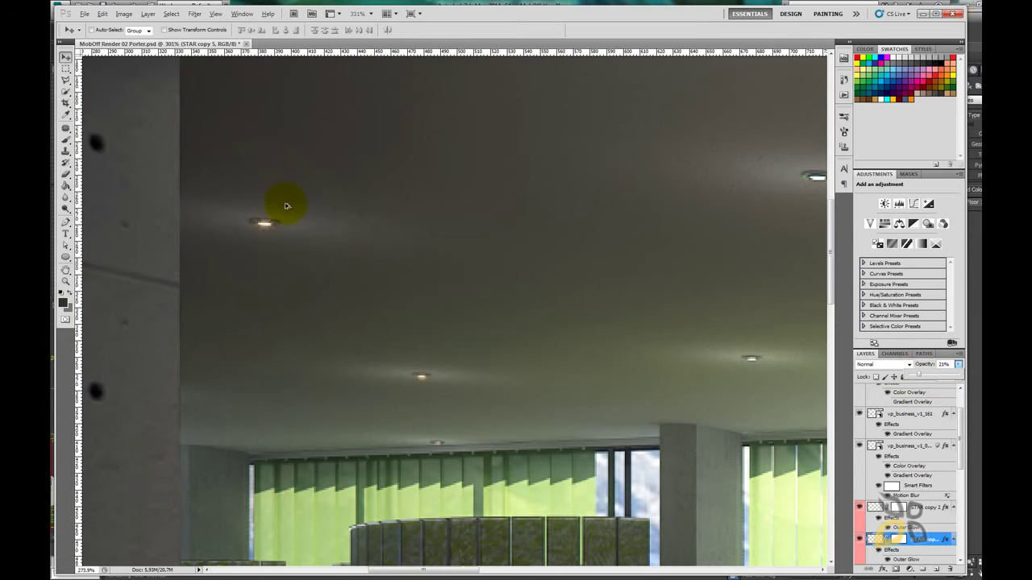
{"action": "scroll", "coordinate": [285, 206], "scroll_direction": "down", "scroll_amount": 2}
{"action": "scroll", "coordinate": [299, 201], "scroll_direction": "down", "scroll_amount": 2}
{"action": "scroll", "coordinate": [424, 191], "scroll_direction": "down", "scroll_amount": 2}
{"action": "scroll", "coordinate": [484, 201], "scroll_direction": "down", "scroll_amount": 1}
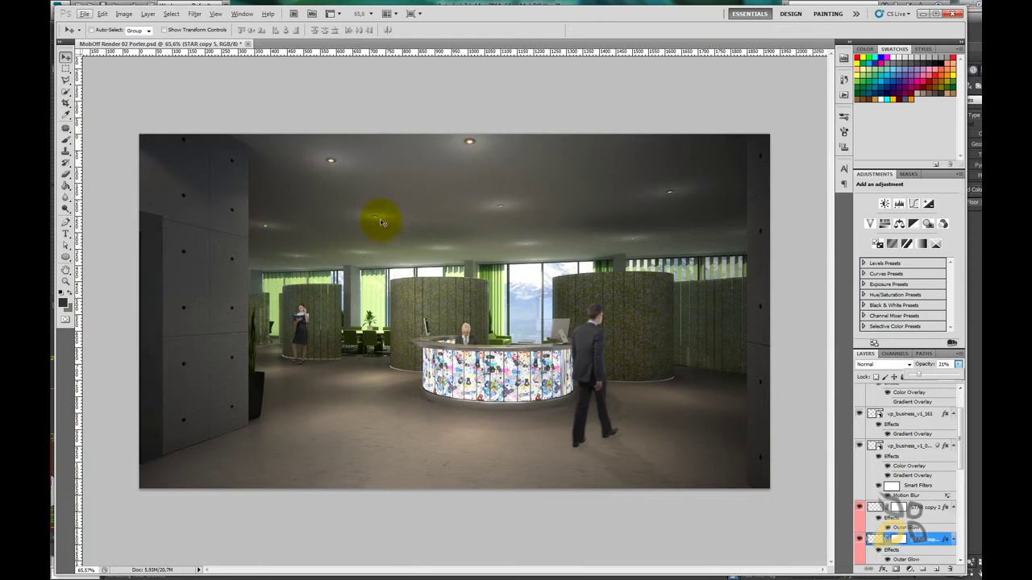
- Pick the STAR copy 3 and copy 6 flares and place copies on more ceiling lights
{"action": "scroll", "coordinate": [455, 231], "scroll_direction": "up", "scroll_amount": 1}
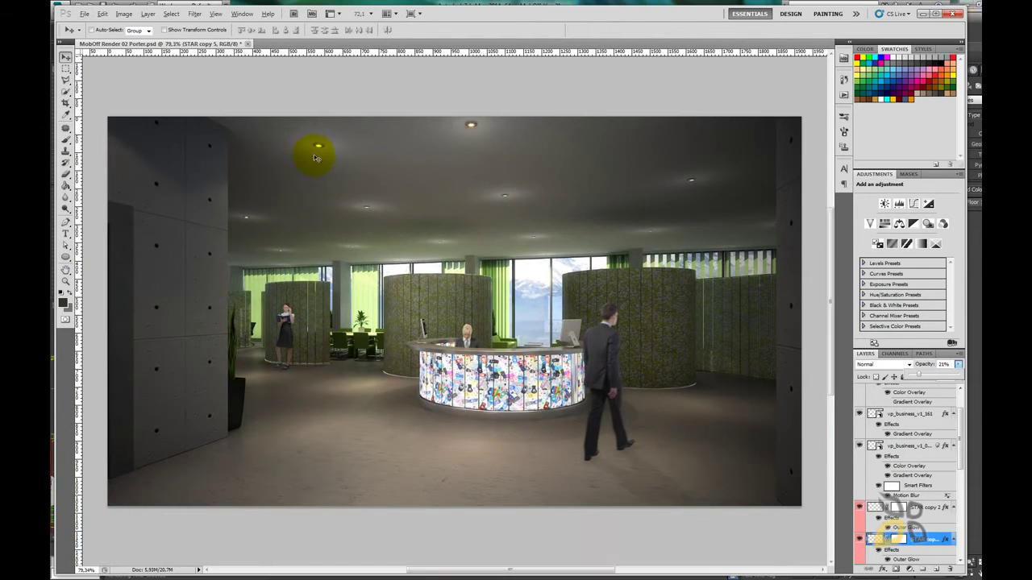
{"action": "scroll", "coordinate": [314, 150], "scroll_direction": "up", "scroll_amount": 1}
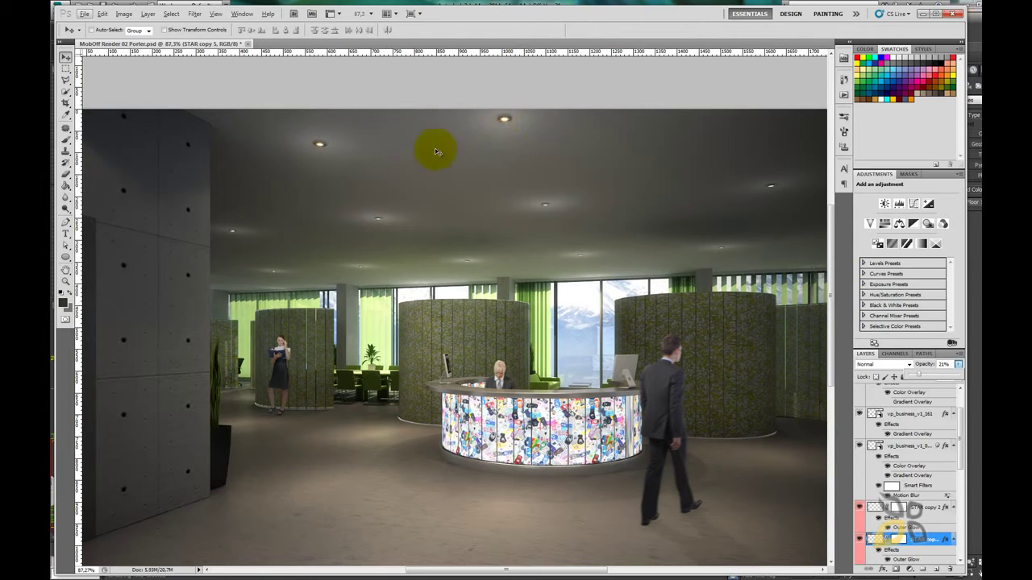
{"action": "left_click", "coordinate": [234, 232]}
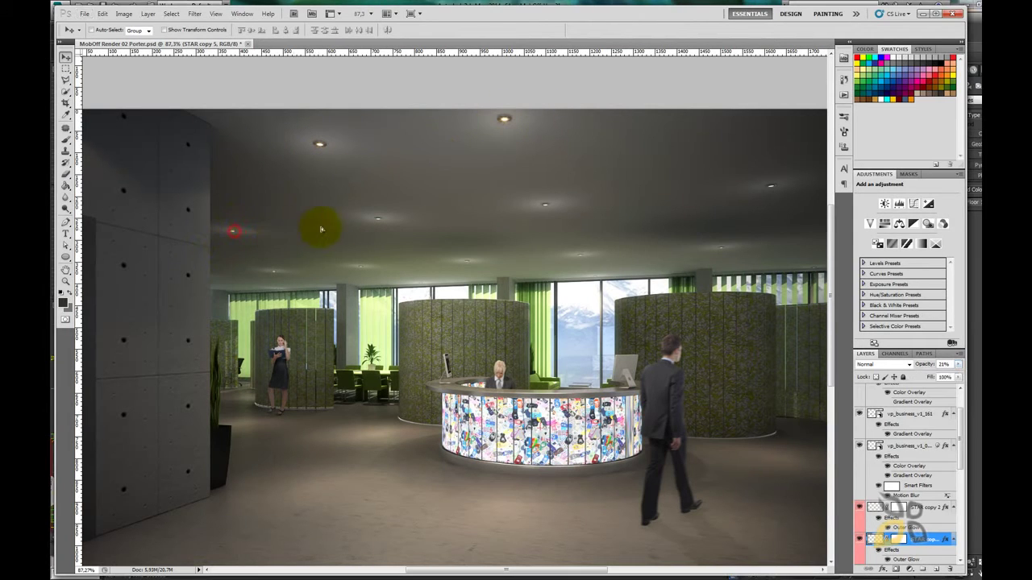
{"action": "key", "text": "ctrl+z"}
{"action": "right_click", "coordinate": [234, 235]}
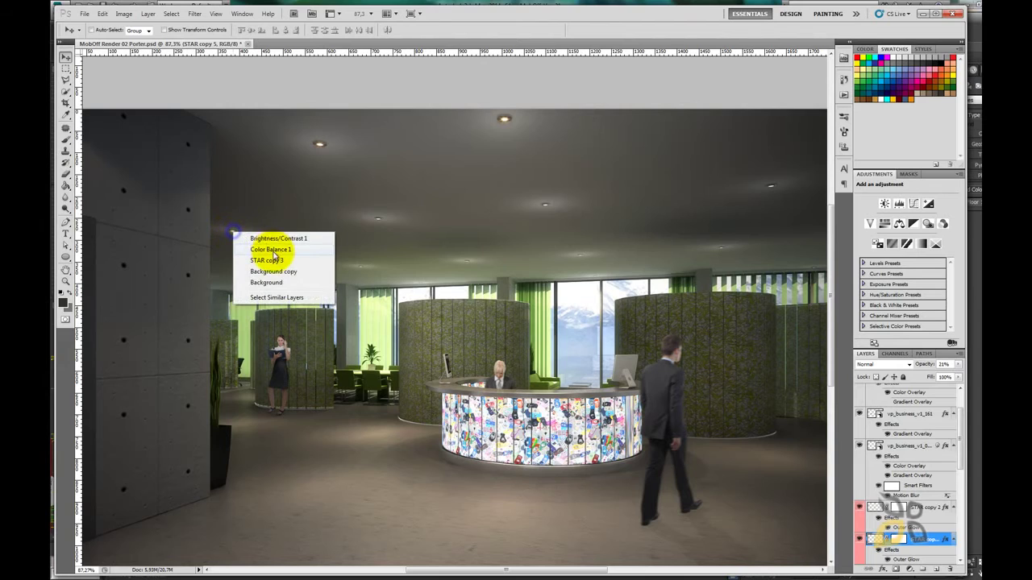
{"action": "left_click", "coordinate": [276, 259]}
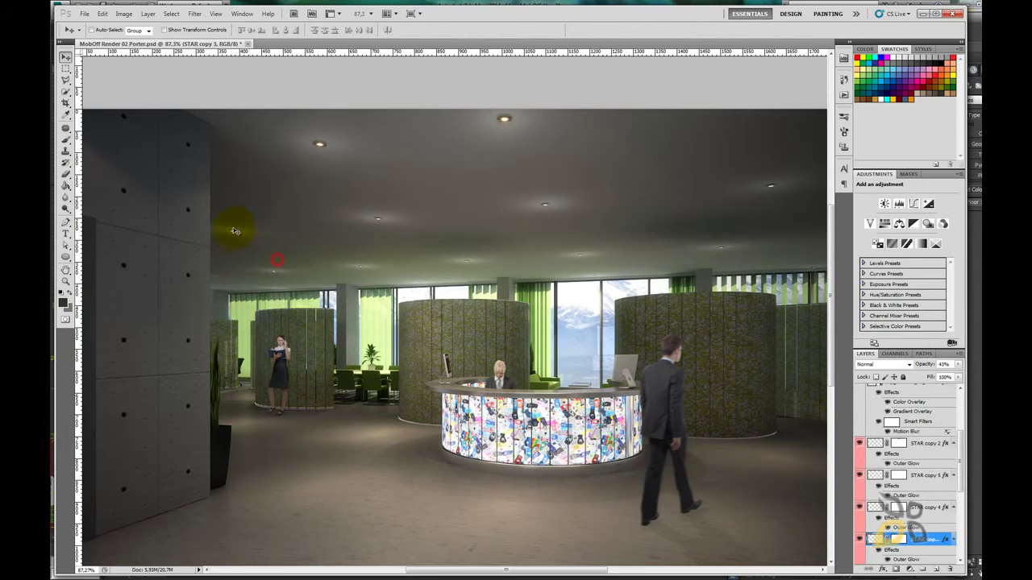
{"action": "left_click", "coordinate": [378, 216], "text": "ctrl"}
{"action": "left_click_drag", "start_coordinate": [378, 221], "coordinate": [555, 217]}
{"action": "left_click_drag", "start_coordinate": [553, 219], "coordinate": [546, 204]}
{"action": "left_click", "coordinate": [775, 191]}
{"action": "left_click", "coordinate": [732, 254]}
- Duplicate the STAR copy 4 flare and add copies on two more ceiling lights
{"action": "right_click", "coordinate": [274, 277]}
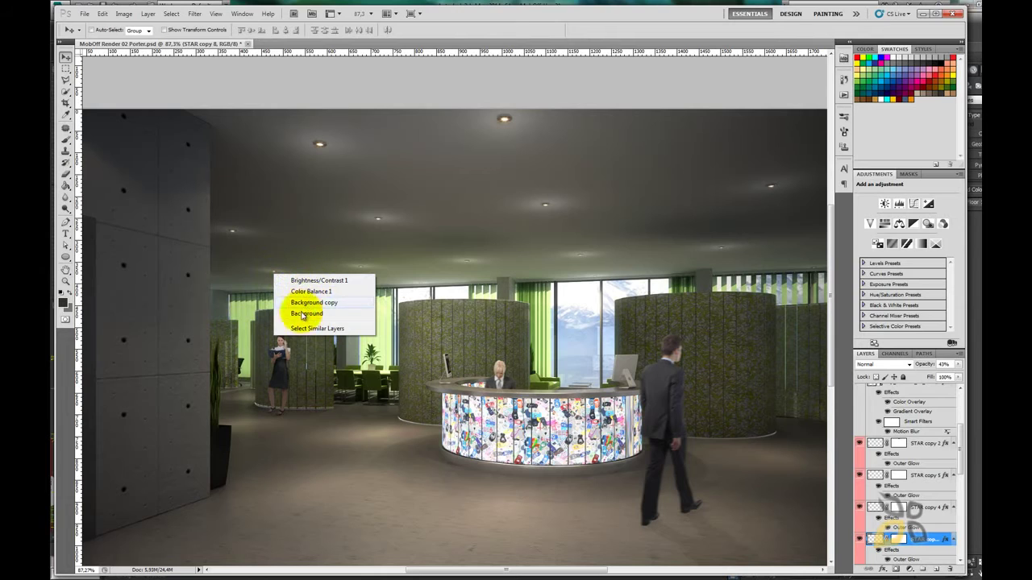
{"action": "left_click", "coordinate": [258, 276]}
{"action": "right_click", "coordinate": [274, 276]}
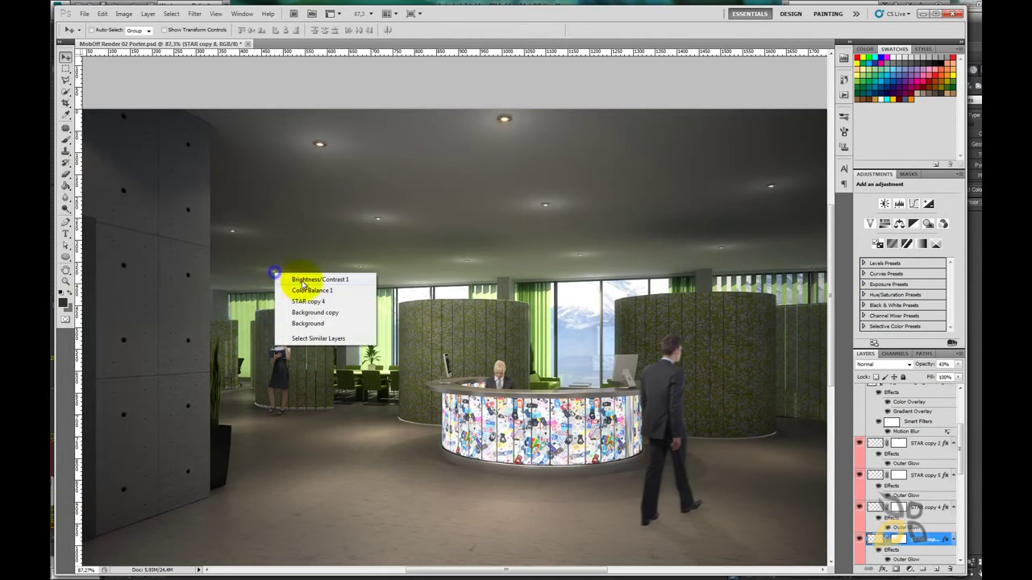
{"action": "left_click", "coordinate": [307, 302]}
{"action": "key", "text": "ctrl+j"}
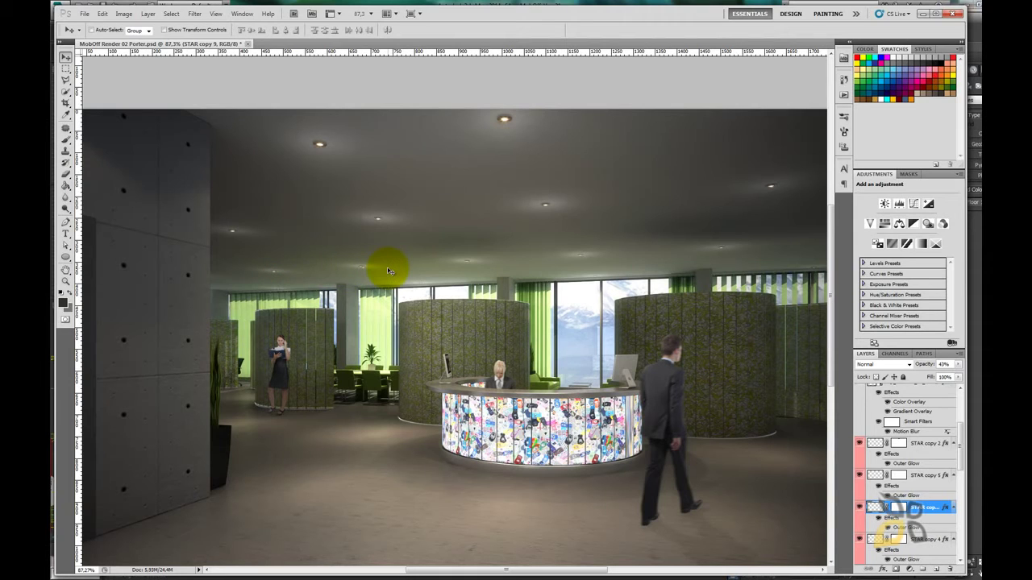
{"action": "left_click", "coordinate": [362, 269]}
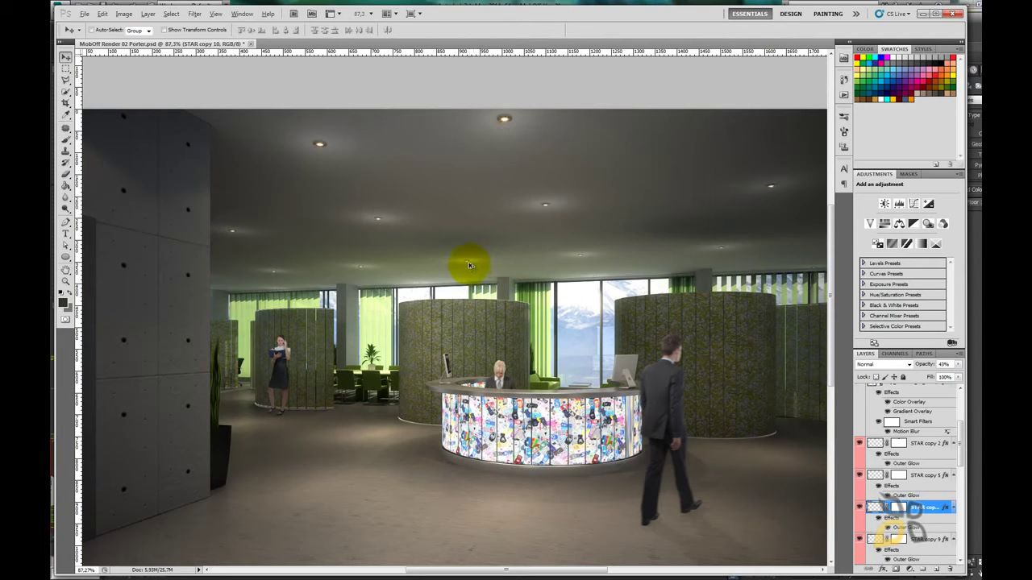
{"action": "left_click", "coordinate": [469, 261]}
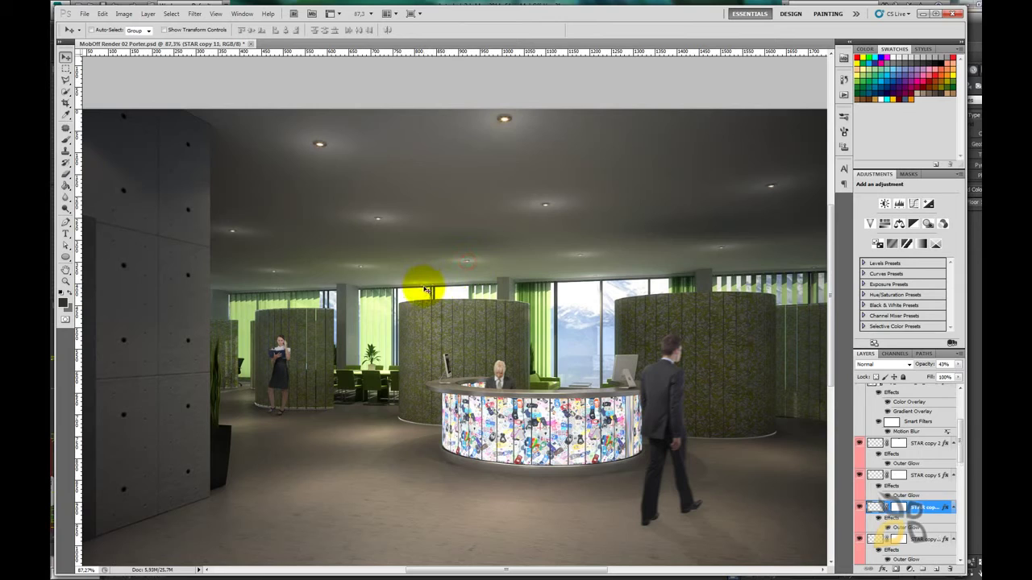
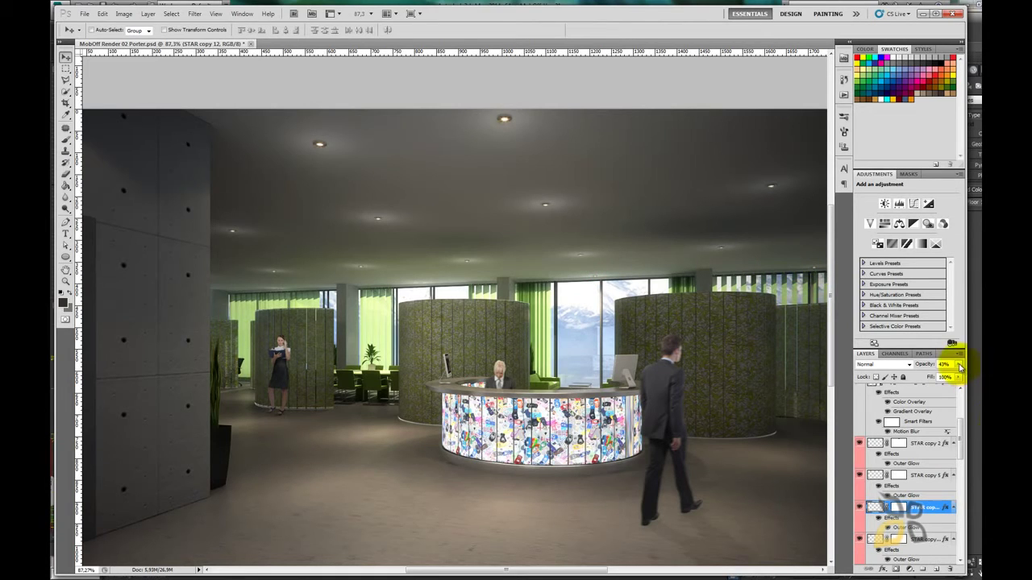
- Lower the two STAR copy glow layers' opacity to 28% and 30%
{"action": "left_click_drag", "start_coordinate": [960, 367], "coordinate": [921, 375]}
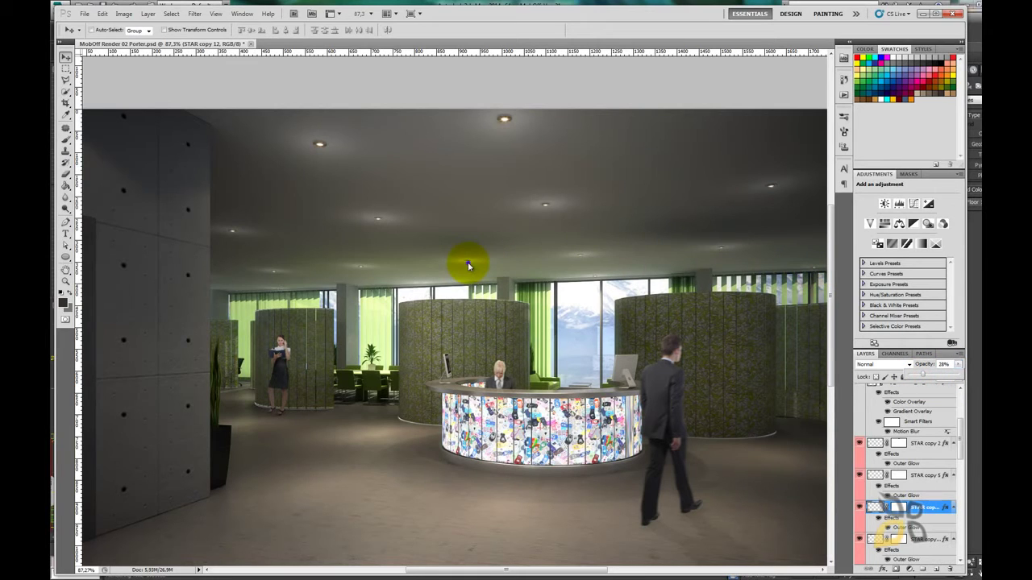
{"action": "right_click", "coordinate": [468, 266]}
{"action": "left_click", "coordinate": [468, 264]}
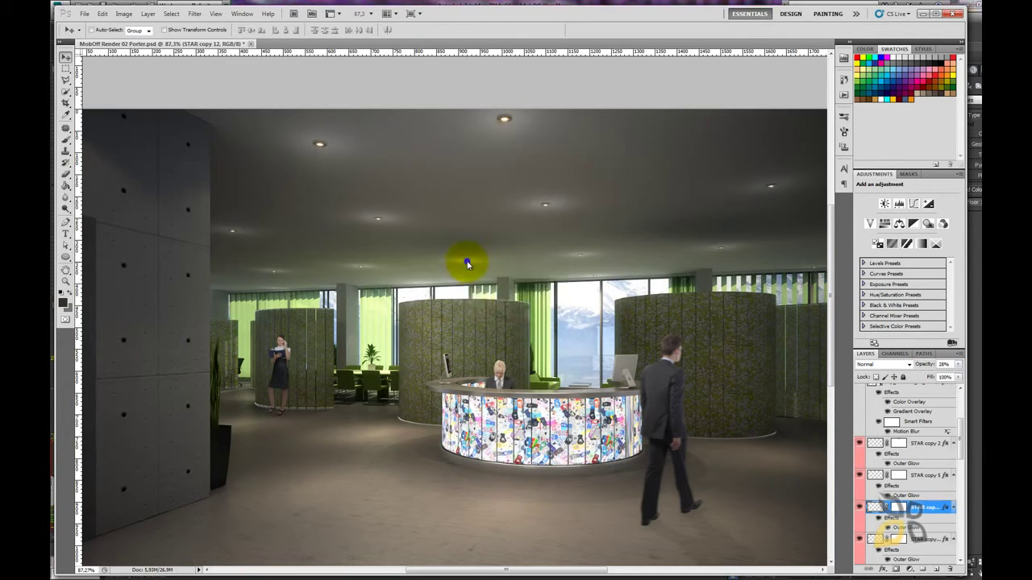
{"action": "right_click", "coordinate": [467, 264]}
{"action": "left_click", "coordinate": [471, 269]}
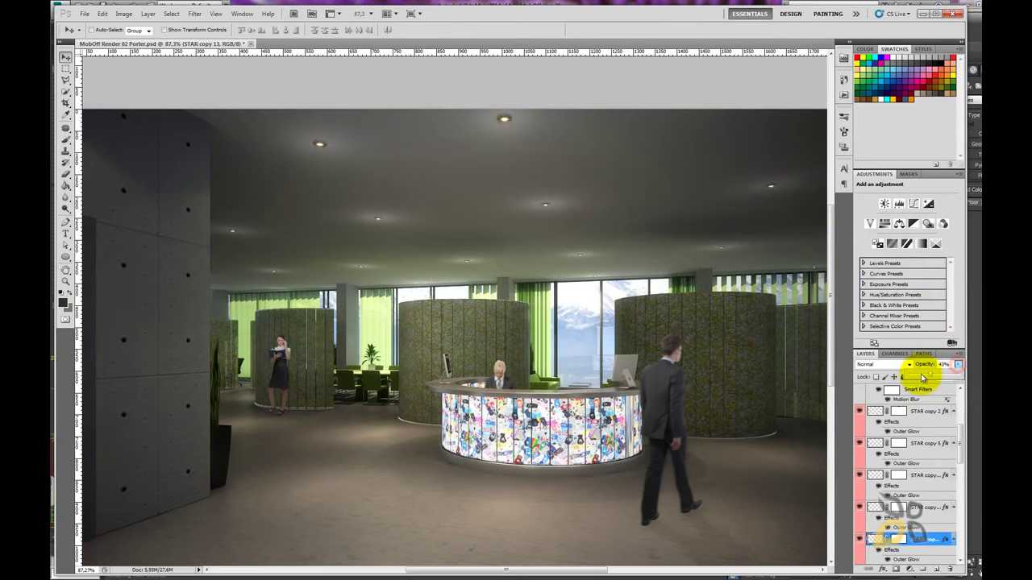
{"action": "left_click_drag", "start_coordinate": [922, 378], "coordinate": [913, 378]}
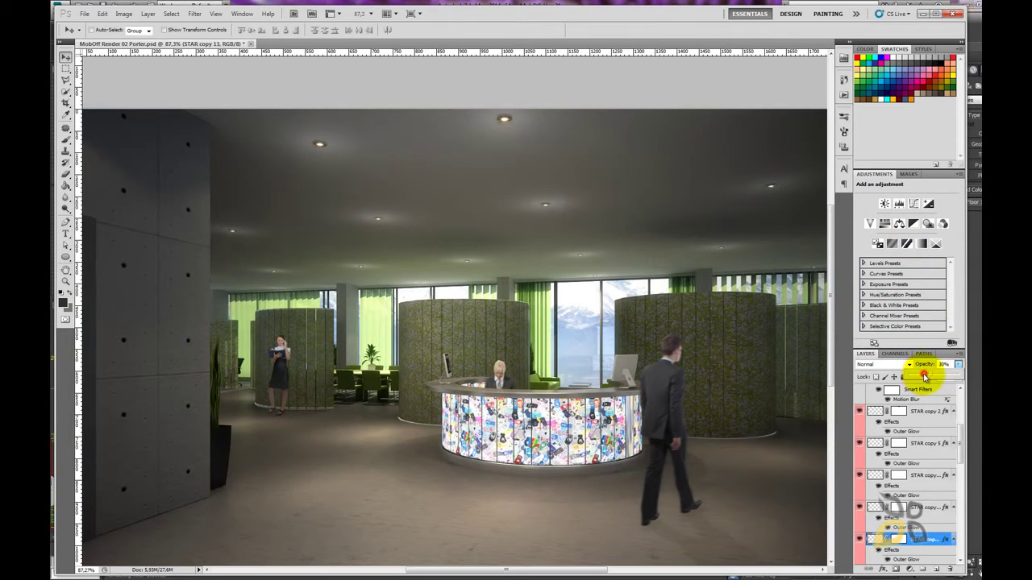
- Save the render file with File > Save and switch to the browser window
{"action": "left_click", "coordinate": [581, 260]}
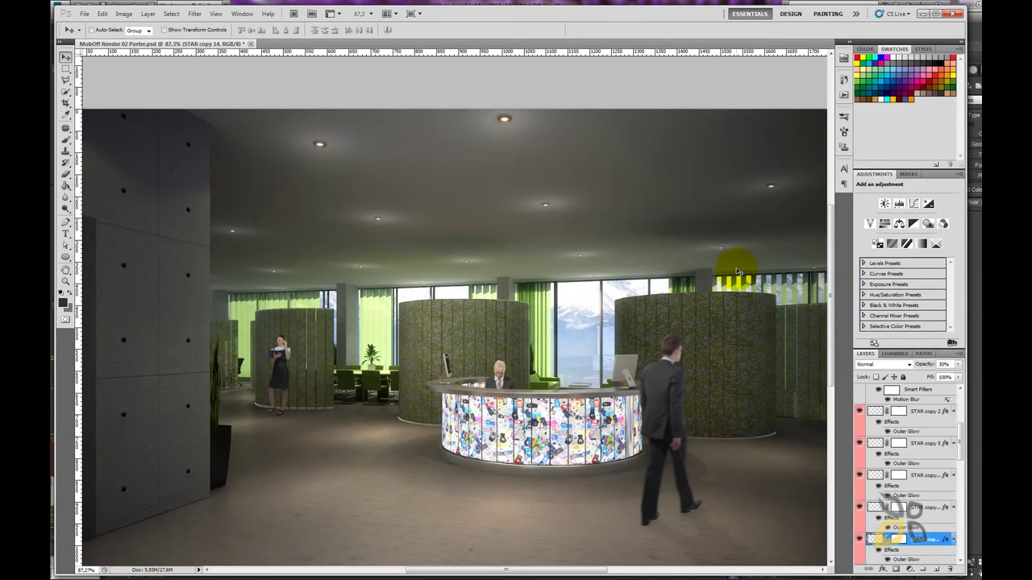
{"action": "scroll", "coordinate": [334, 224], "scroll_direction": "down", "scroll_amount": 2}
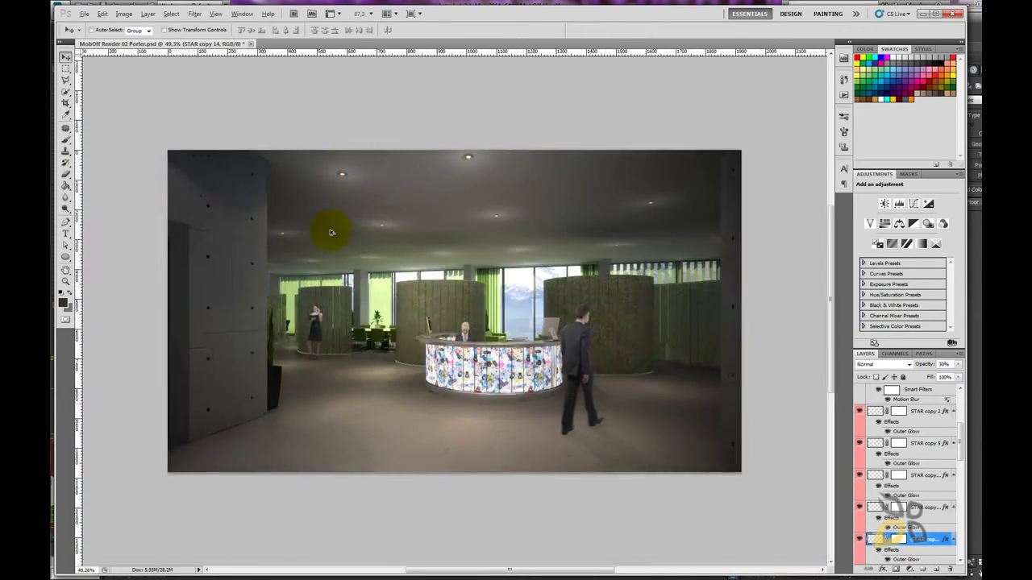
{"action": "scroll", "coordinate": [282, 250], "scroll_direction": "down", "scroll_amount": 1}
{"action": "scroll", "coordinate": [395, 253], "scroll_direction": "up", "scroll_amount": 1}
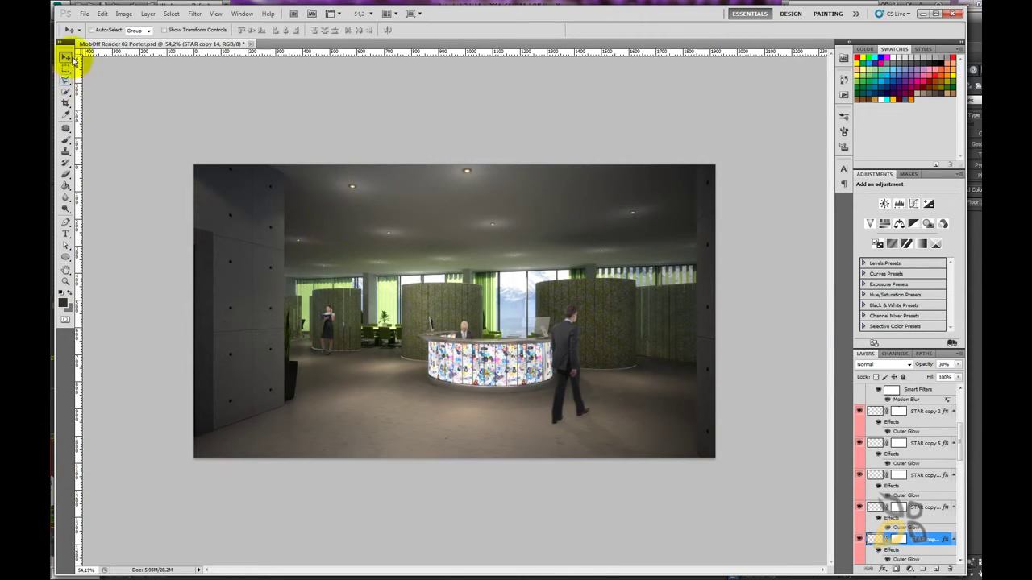
{"action": "left_click", "coordinate": [83, 16]}
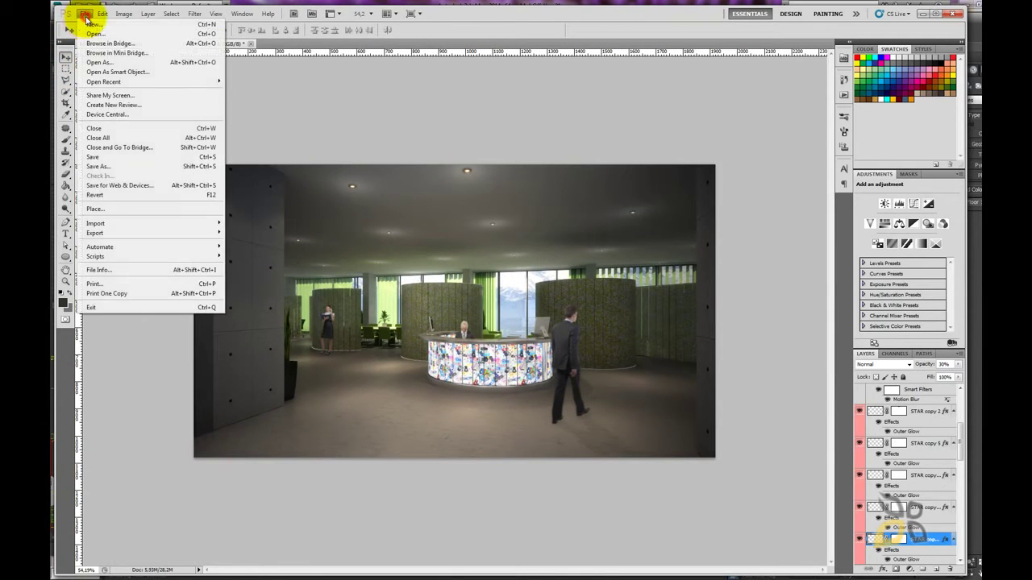
{"action": "left_click", "coordinate": [116, 158]}
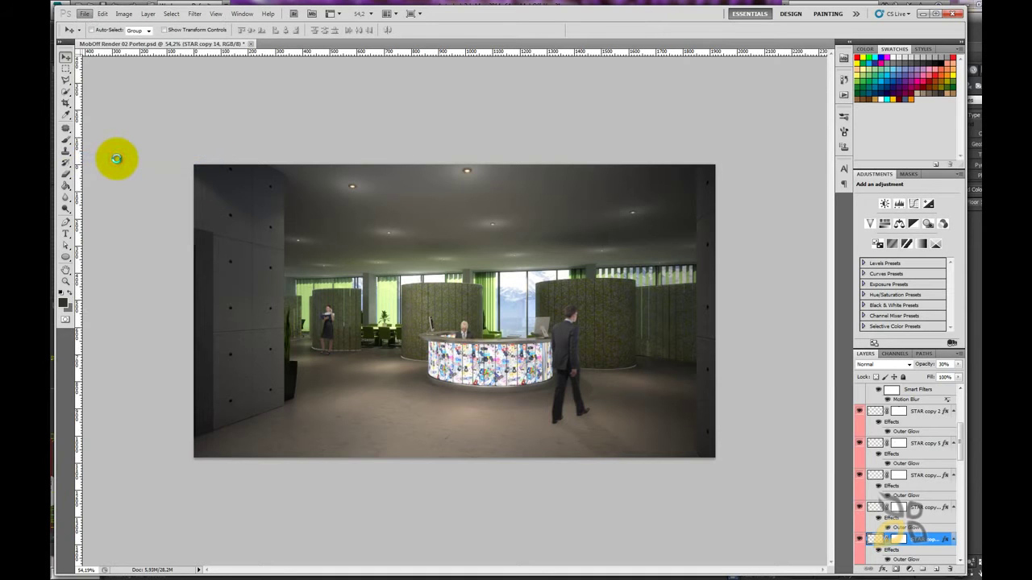
{"action": "left_click", "coordinate": [254, 574]}
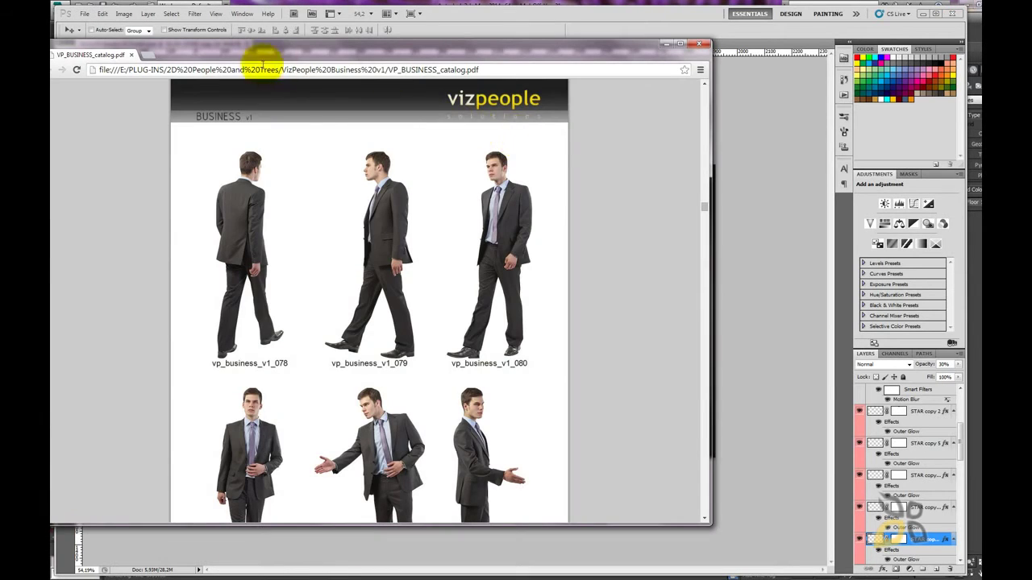
- Search Google for "flares png" from the Chrome address bar
{"action": "left_click", "coordinate": [194, 71]}
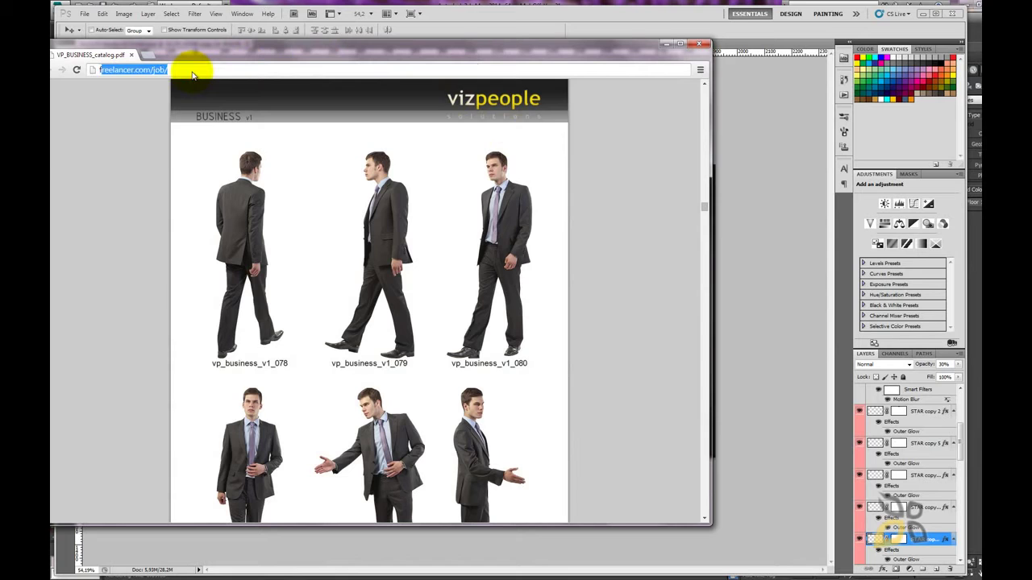
{"action": "type", "text": "flares"}
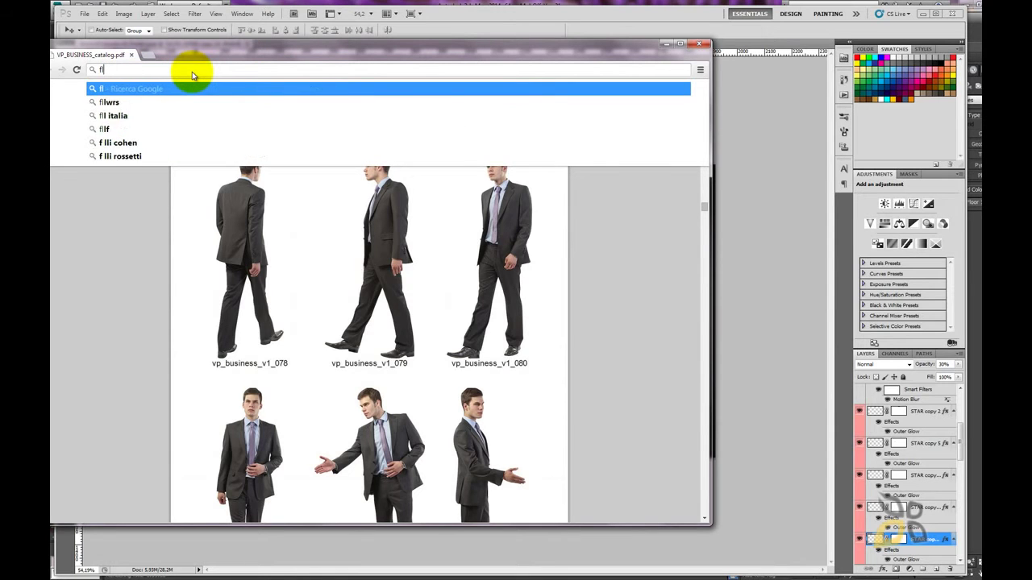
{"action": "key", "text": "Return"}
{"action": "left_click_drag", "start_coordinate": [218, 51], "coordinate": [357, 60]}
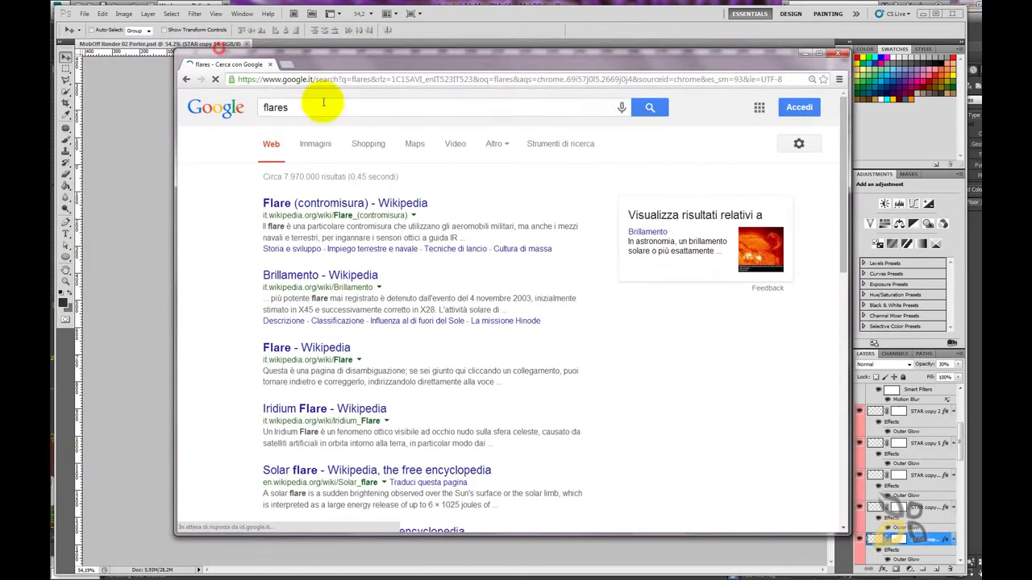
{"action": "left_click", "coordinate": [324, 106]}
{"action": "type", "text": "p"}
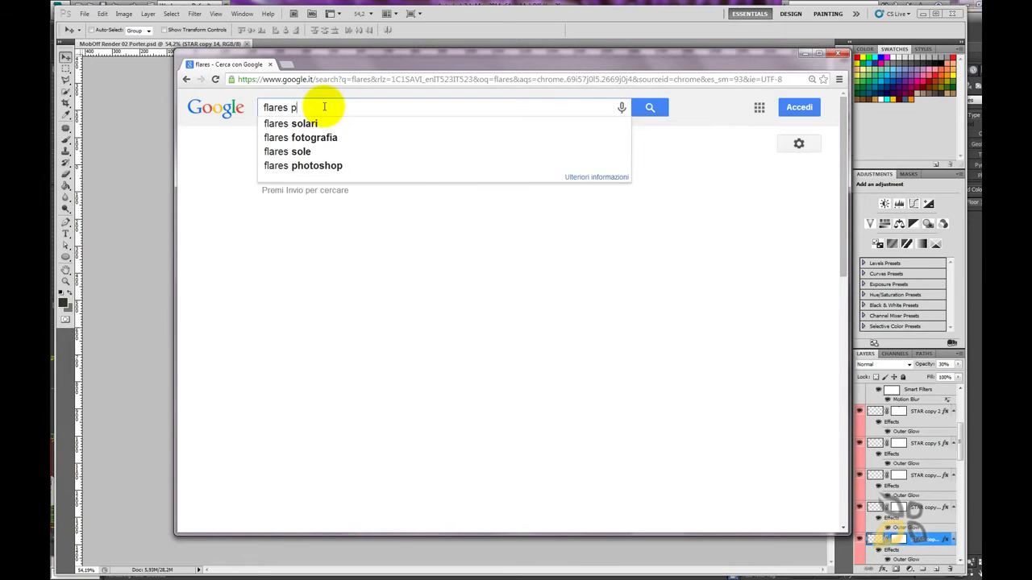
{"action": "type", "text": "ng"}
{"action": "key", "text": "Return"}
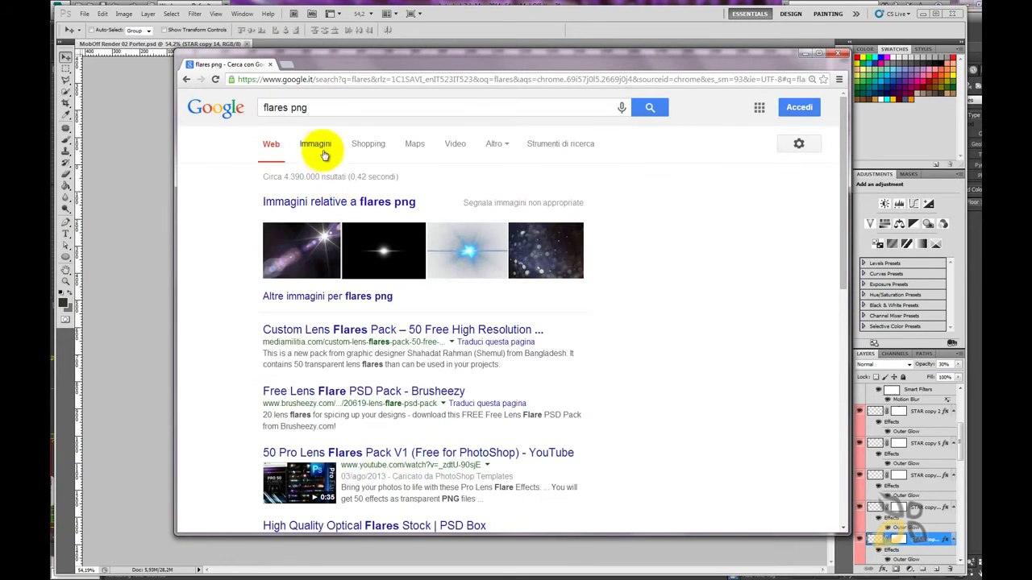
- Show the Immagini (image) results for flares png and scroll through them
{"action": "left_click", "coordinate": [316, 145]}
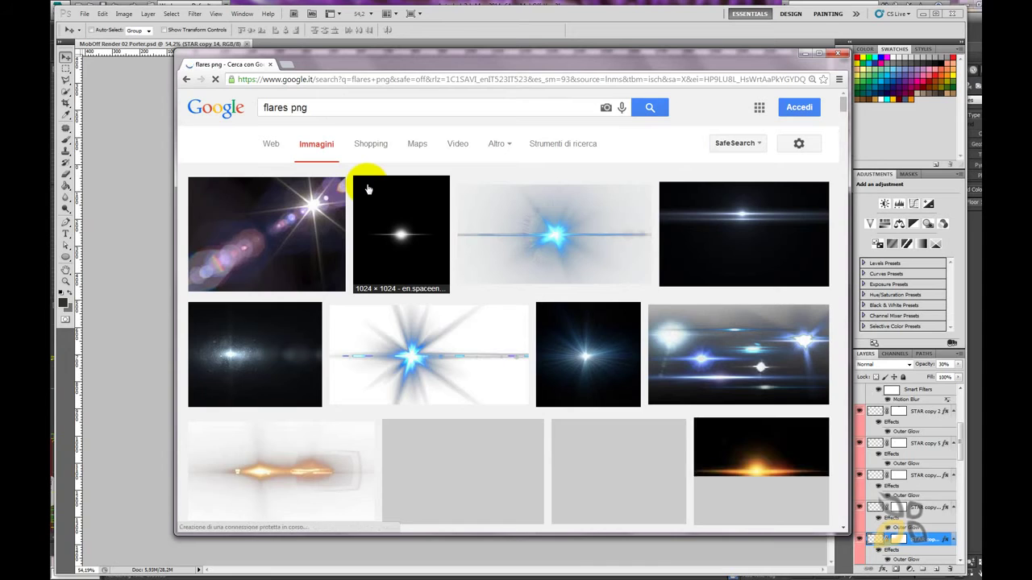
{"action": "scroll", "coordinate": [377, 300], "scroll_direction": "down", "scroll_amount": 2}
{"action": "scroll", "coordinate": [377, 300], "scroll_direction": "down", "scroll_amount": 5}
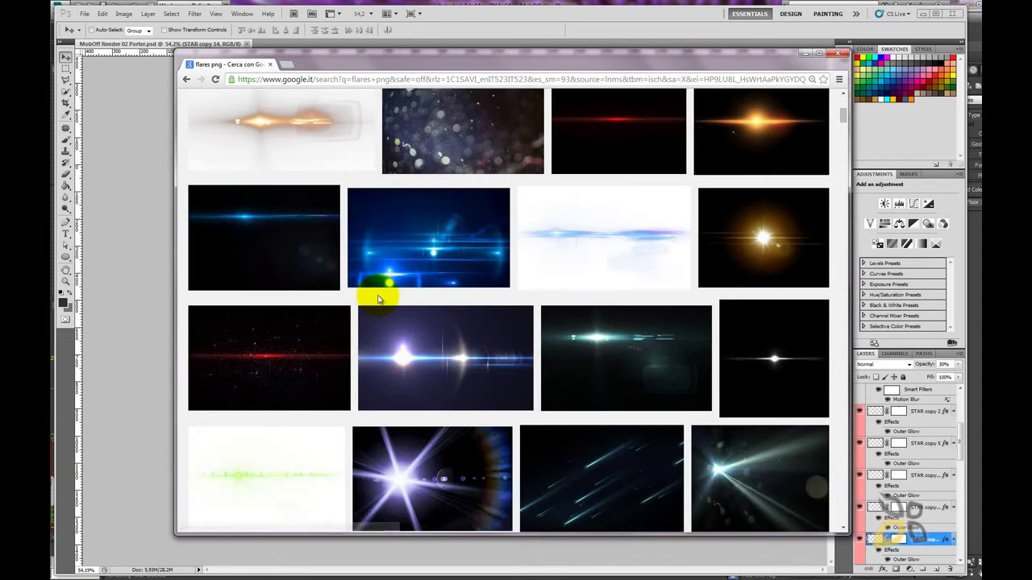
{"action": "scroll", "coordinate": [380, 293], "scroll_direction": "down", "scroll_amount": 3}
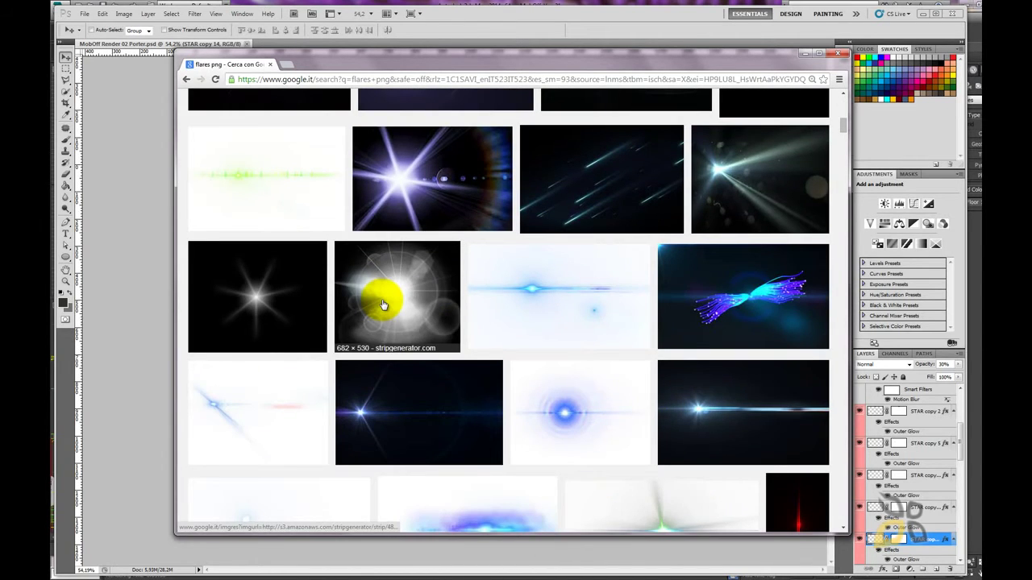
{"action": "scroll", "coordinate": [393, 318], "scroll_direction": "down", "scroll_amount": 4}
{"action": "scroll", "coordinate": [397, 323], "scroll_direction": "down", "scroll_amount": 5}
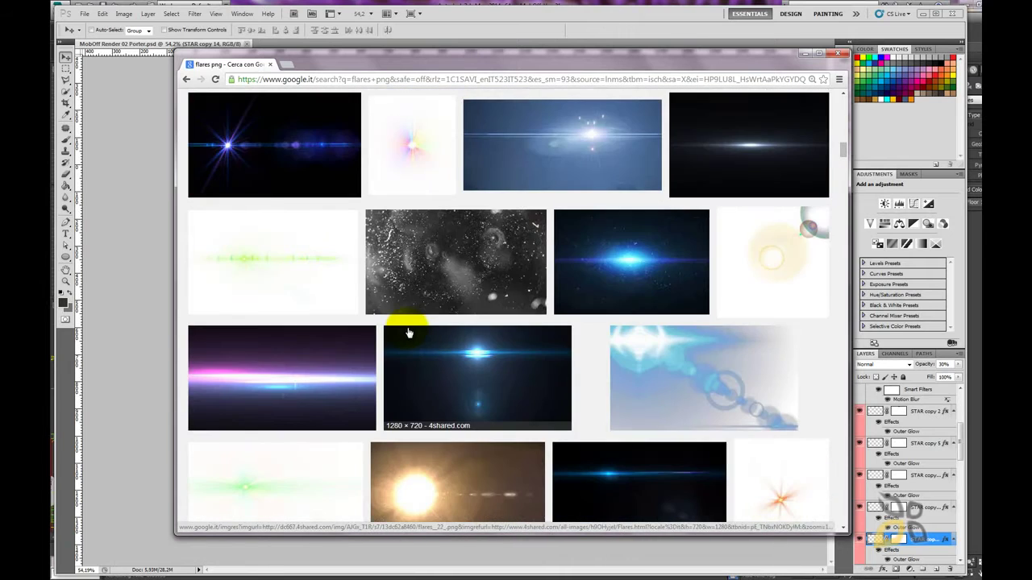
{"action": "scroll", "coordinate": [409, 332], "scroll_direction": "down", "scroll_amount": 4}
{"action": "scroll", "coordinate": [411, 333], "scroll_direction": "down", "scroll_amount": 4}
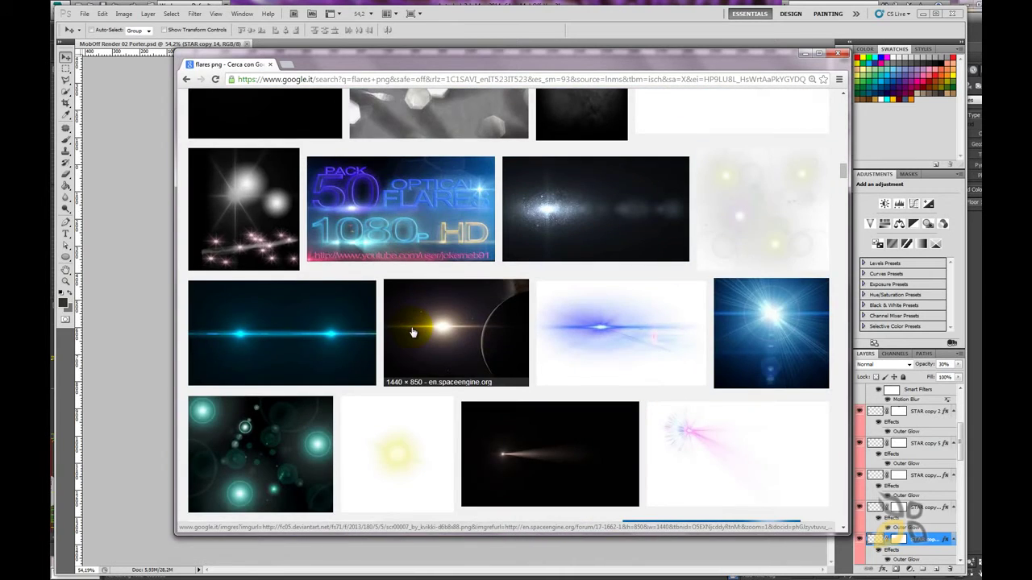
{"action": "scroll", "coordinate": [412, 332], "scroll_direction": "down", "scroll_amount": 5}
{"action": "scroll", "coordinate": [412, 332], "scroll_direction": "down", "scroll_amount": 3}
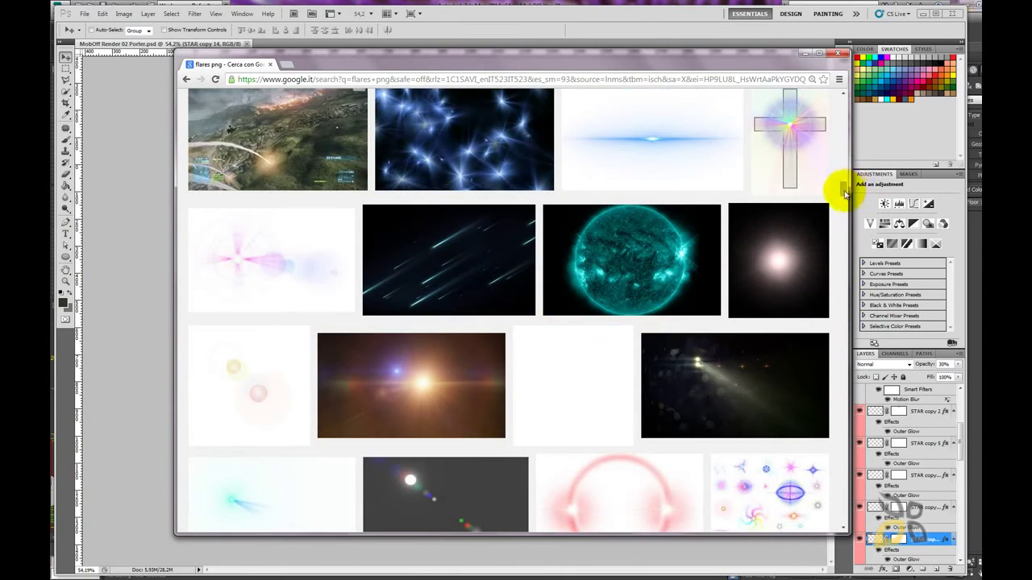
{"action": "mouse_move", "coordinate": [844, 193]}
{"action": "left_mouse_down"}
{"action": "mouse_move", "coordinate": [843, 382]}
{"action": "mouse_move", "coordinate": [871, 145]}
{"action": "mouse_move", "coordinate": [744, 120]}
{"action": "left_mouse_up"}
- Refine the search to "camera flares png" and scroll the image results
{"action": "triple_click", "coordinate": [262, 109]}
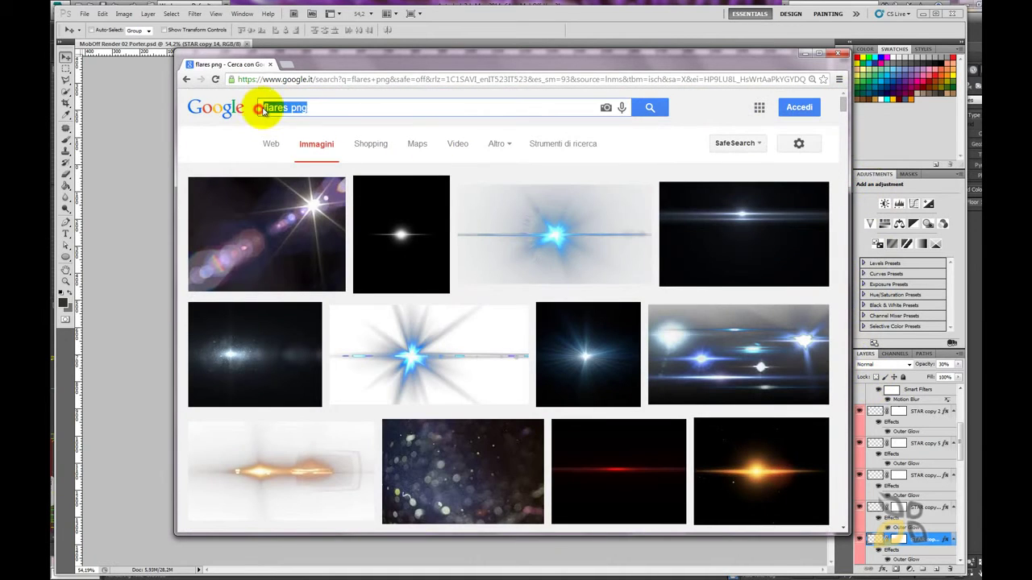
{"action": "left_click", "coordinate": [262, 109]}
{"action": "type", "text": "cam"}
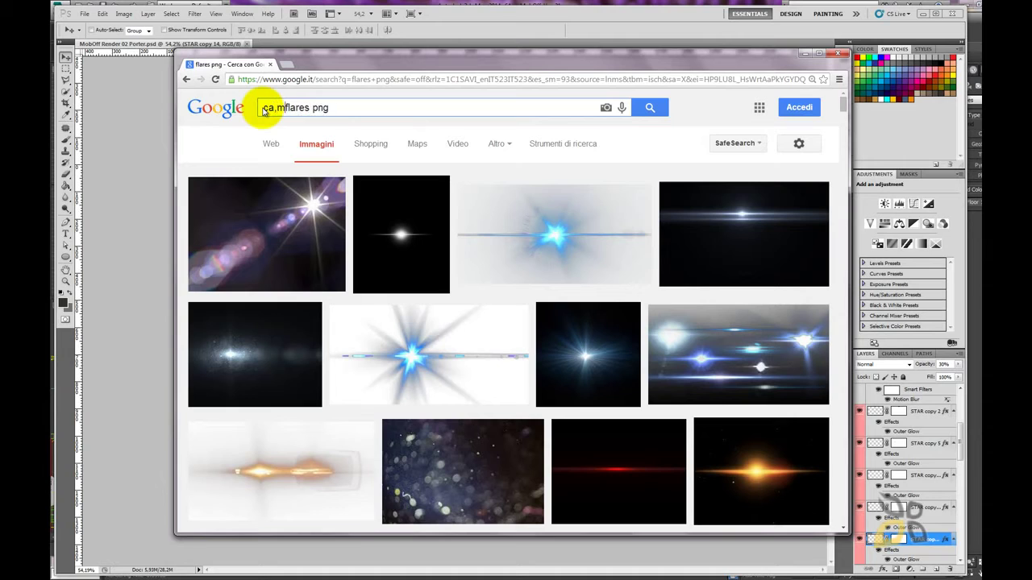
{"action": "type", "text": "era"}
{"action": "key", "text": "Return"}
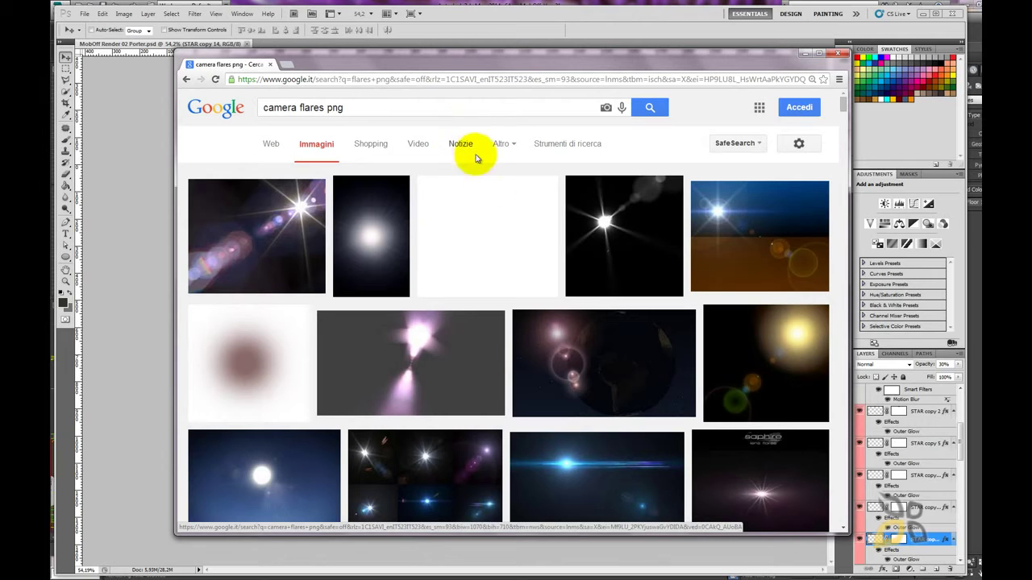
{"action": "scroll", "coordinate": [541, 338], "scroll_direction": "down", "scroll_amount": 4}
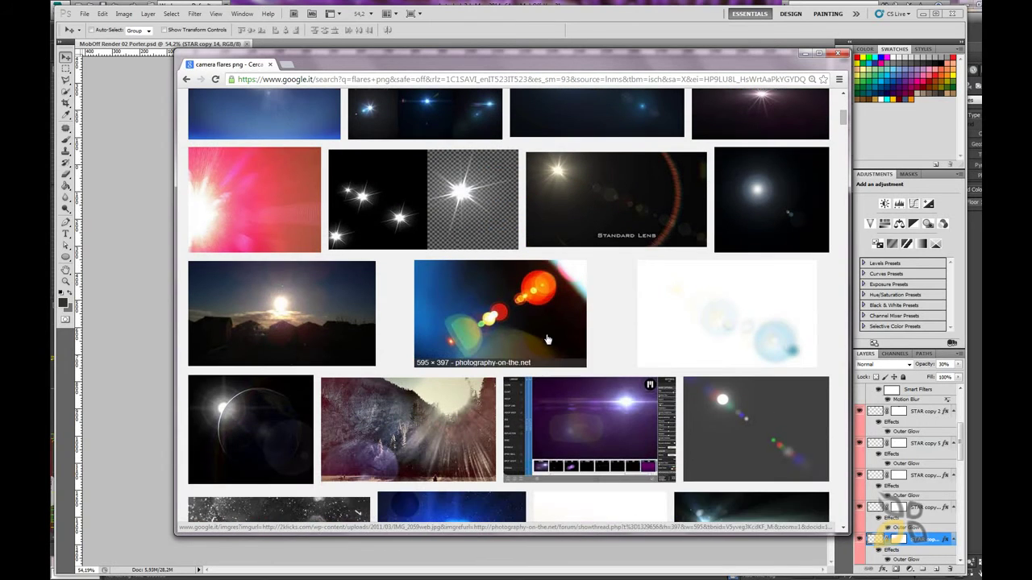
{"action": "scroll", "coordinate": [747, 341], "scroll_direction": "down", "scroll_amount": 4}
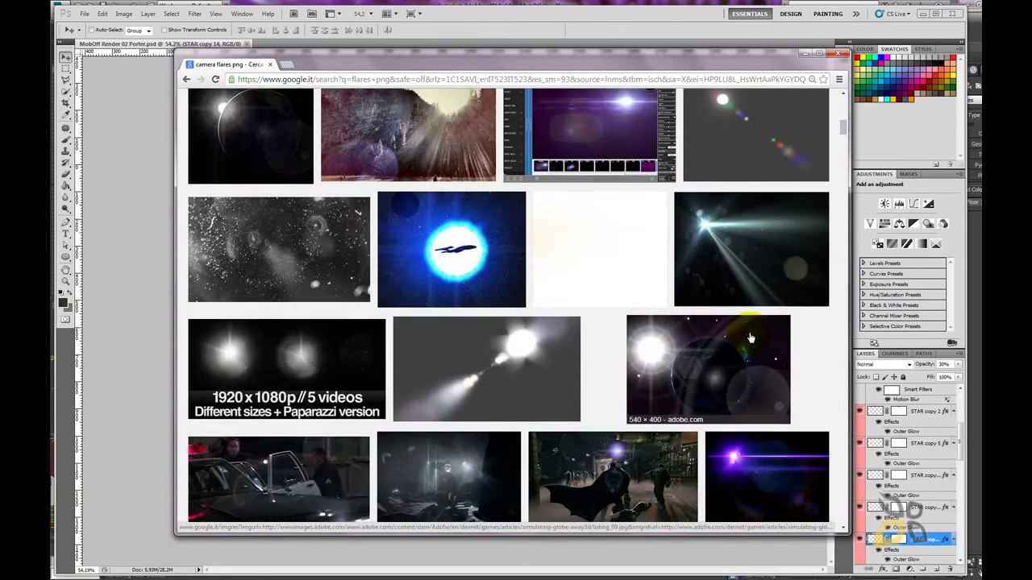
{"action": "scroll", "coordinate": [746, 341], "scroll_direction": "down", "scroll_amount": 2}
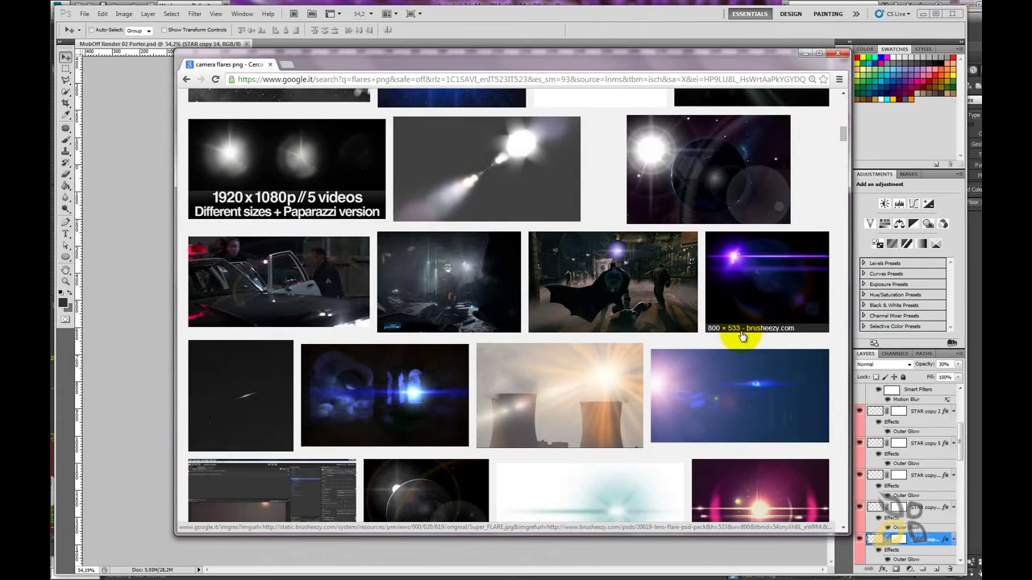
- View the 647×364 lens flare image full size, return to results, then minimize Chrome
{"action": "left_click", "coordinate": [532, 204]}
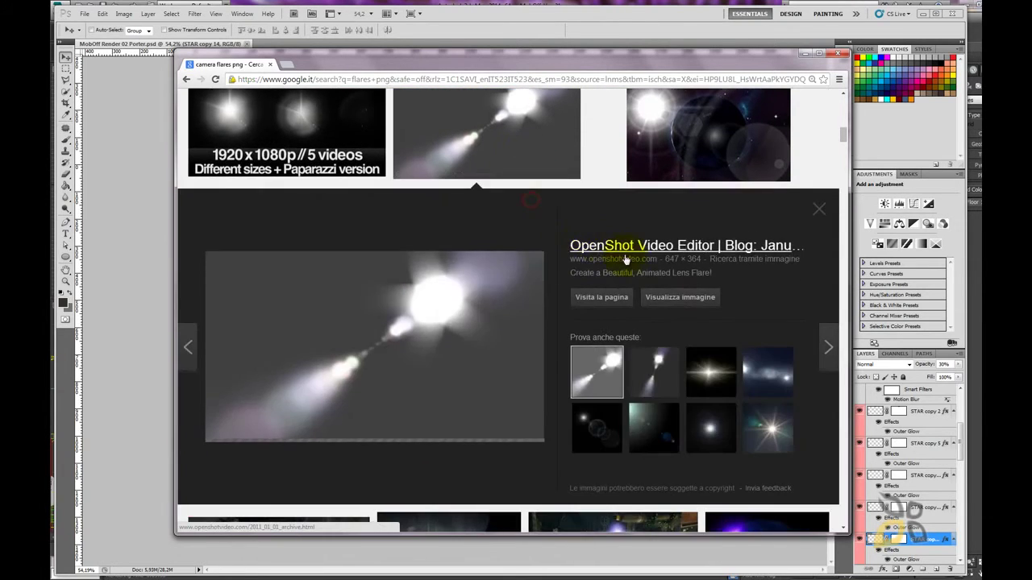
{"action": "left_click", "coordinate": [693, 298]}
{"action": "left_click", "coordinate": [185, 79]}
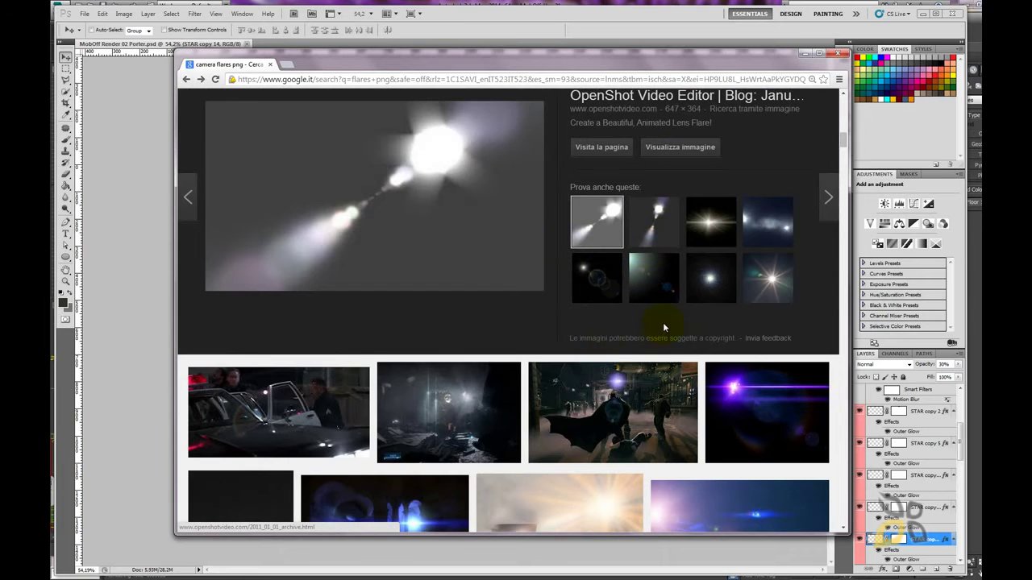
{"action": "scroll", "coordinate": [662, 321], "scroll_direction": "down", "scroll_amount": 4}
{"action": "left_click", "coordinate": [804, 54]}
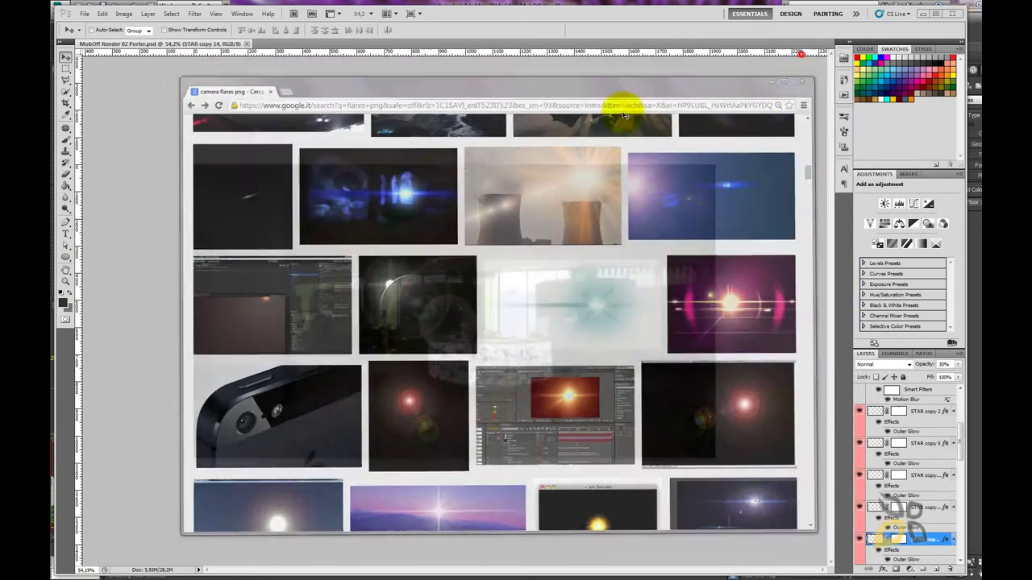
- Open Filter > Render > Lens Flare and cancel it, leaving the render unchanged
{"action": "left_click", "coordinate": [193, 14]}
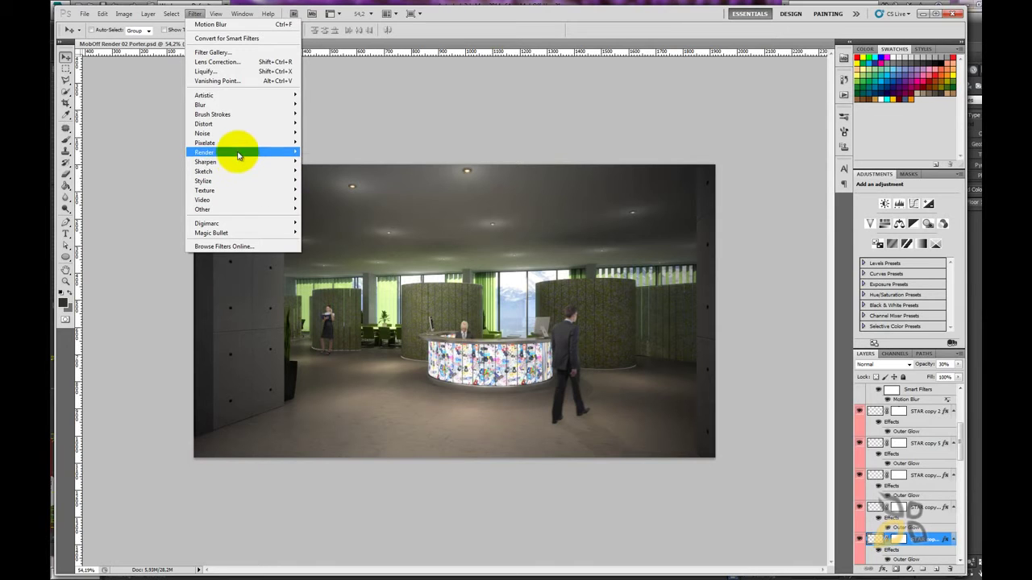
{"action": "mouse_move", "coordinate": [204, 153]}
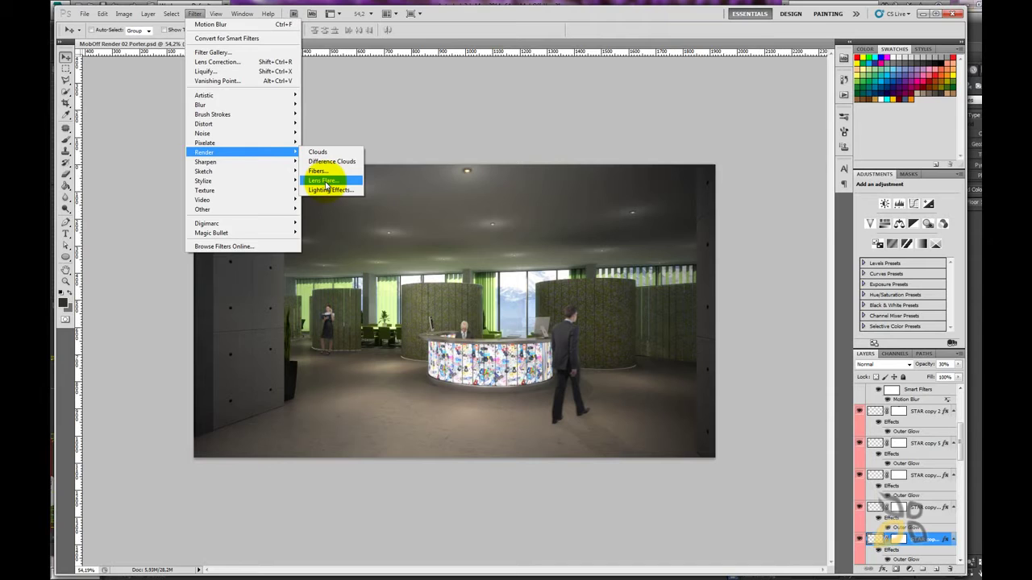
{"action": "left_click", "coordinate": [325, 181]}
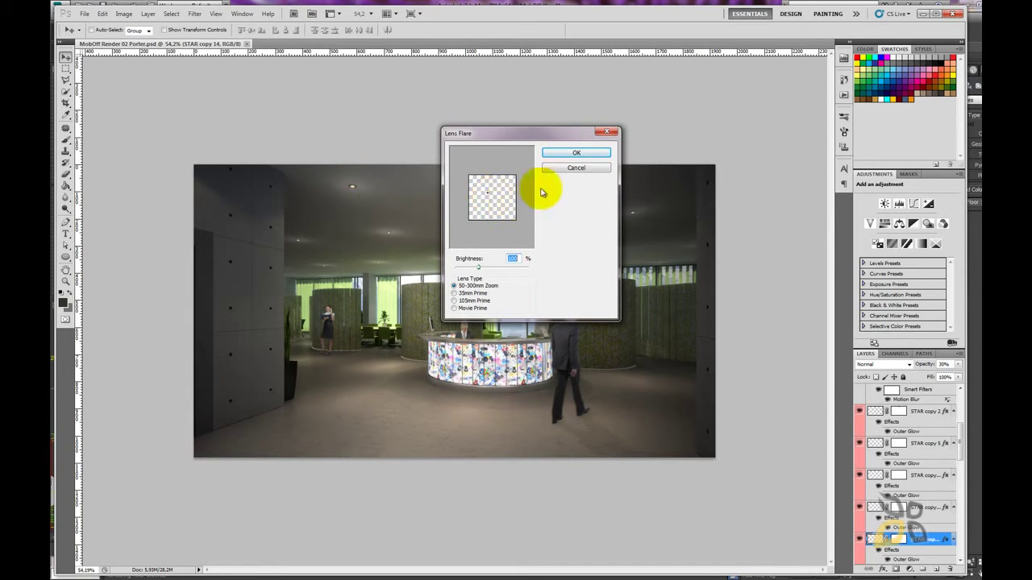
{"action": "left_click", "coordinate": [576, 168]}
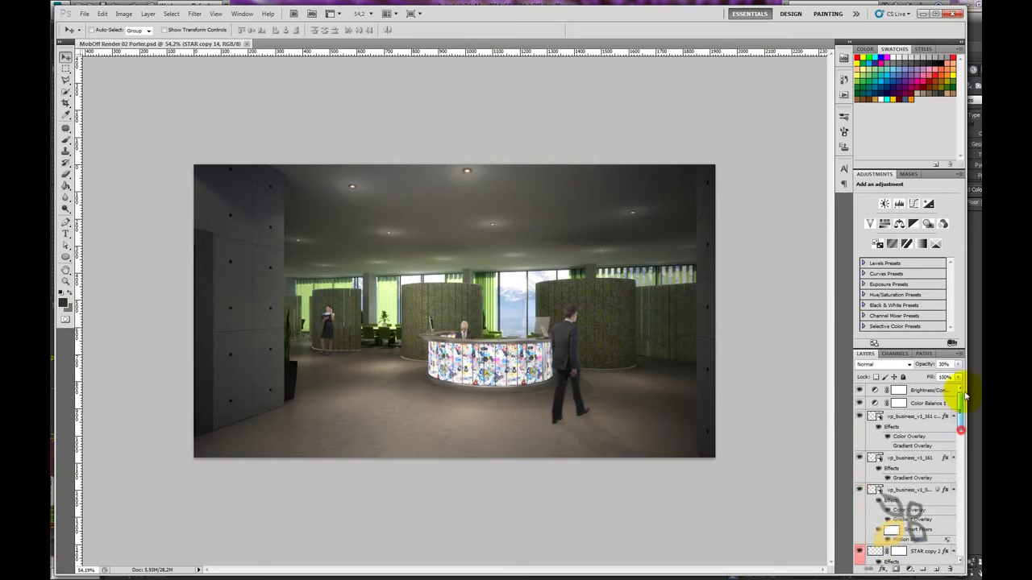
{"action": "scroll", "coordinate": [951, 484], "scroll_direction": "down", "scroll_amount": 10}
- Duplicate the Background copy layer to create Background copy 2
{"action": "left_click", "coordinate": [903, 547]}
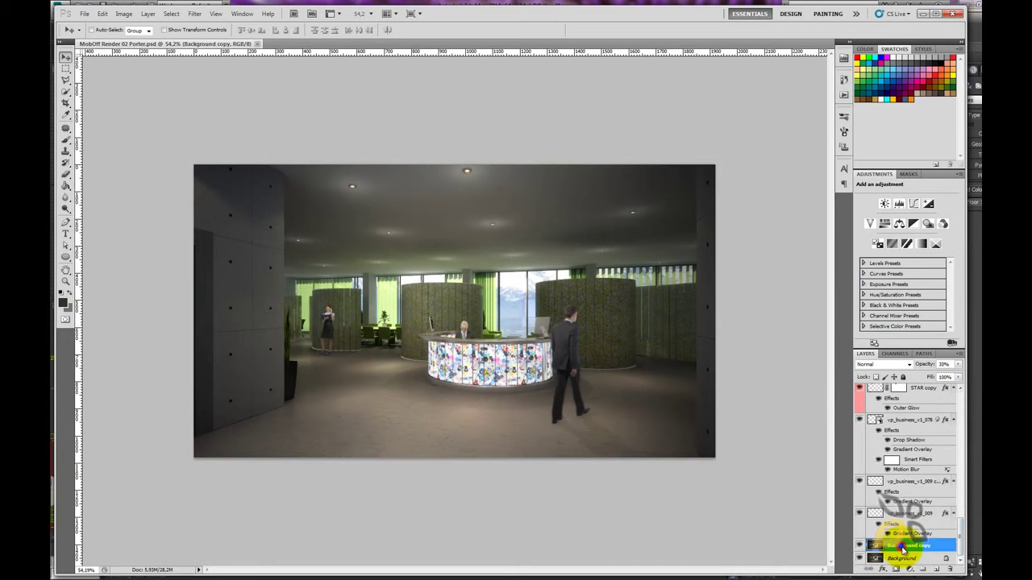
{"action": "right_click", "coordinate": [903, 546]}
{"action": "left_click", "coordinate": [931, 344]}
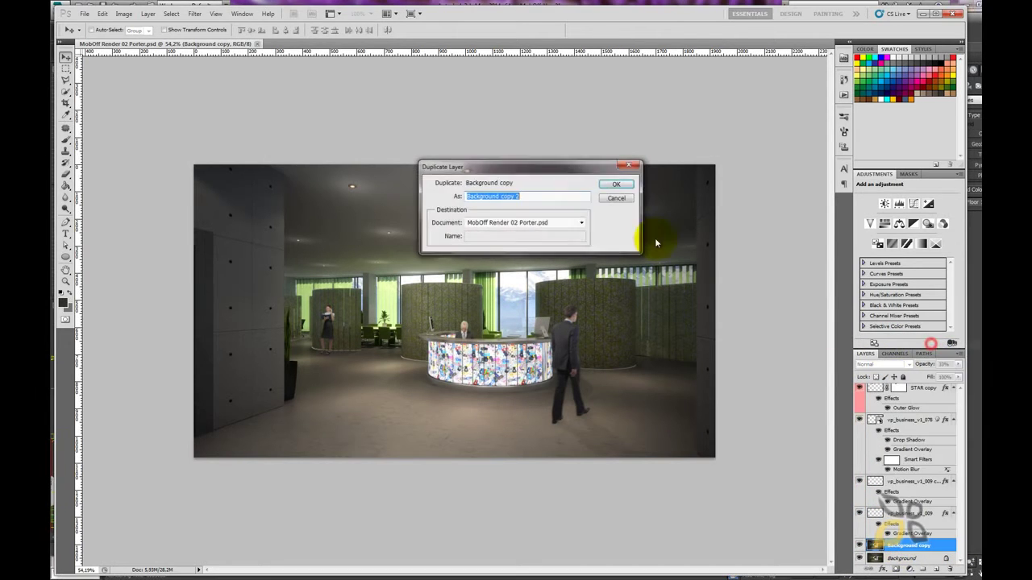
{"action": "left_click", "coordinate": [616, 184]}
- Apply a 50-300mm Zoom lens flare near the ceiling and fade the layer to low opacity
{"action": "left_click", "coordinate": [198, 14]}
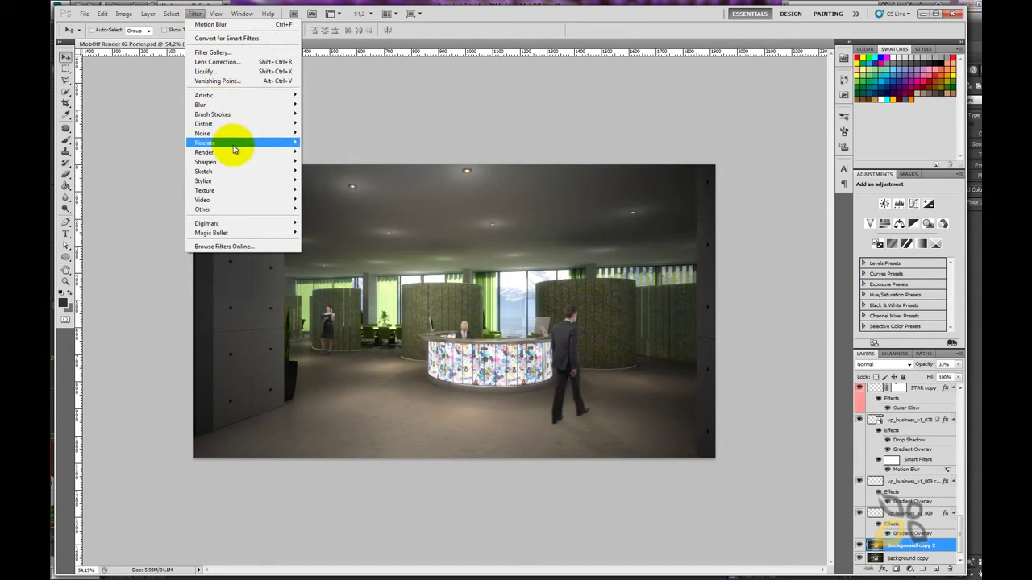
{"action": "mouse_move", "coordinate": [204, 152]}
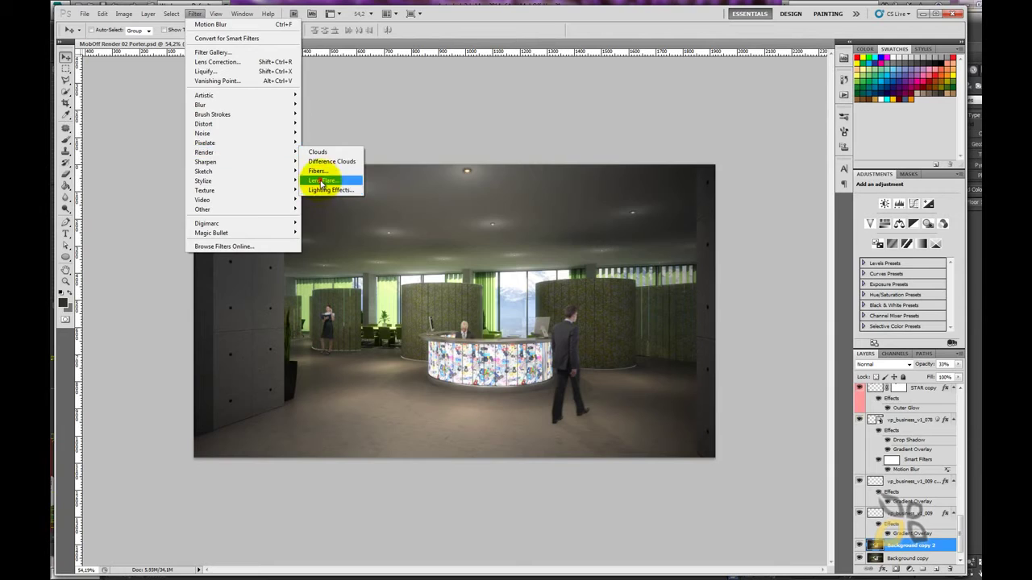
{"action": "left_click", "coordinate": [321, 181]}
{"action": "mouse_move", "coordinate": [491, 199]}
{"action": "left_mouse_down"}
{"action": "mouse_move", "coordinate": [507, 203]}
{"action": "mouse_move", "coordinate": [495, 186]}
{"action": "mouse_move", "coordinate": [517, 195]}
{"action": "mouse_move", "coordinate": [505, 184]}
{"action": "mouse_move", "coordinate": [493, 195]}
{"action": "mouse_move", "coordinate": [495, 184]}
{"action": "left_mouse_up"}
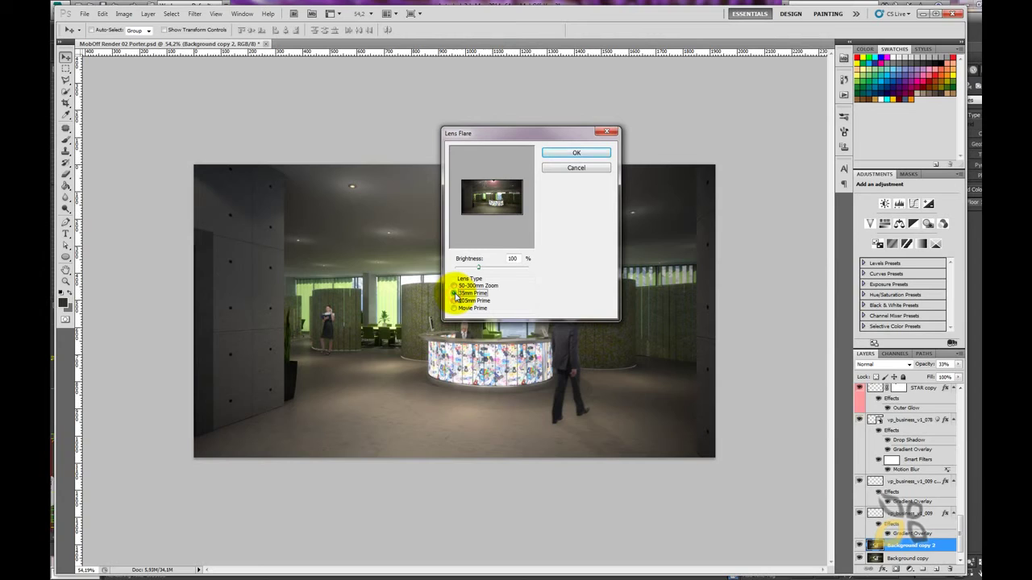
{"action": "left_click", "coordinate": [454, 301]}
{"action": "left_click", "coordinate": [453, 308]}
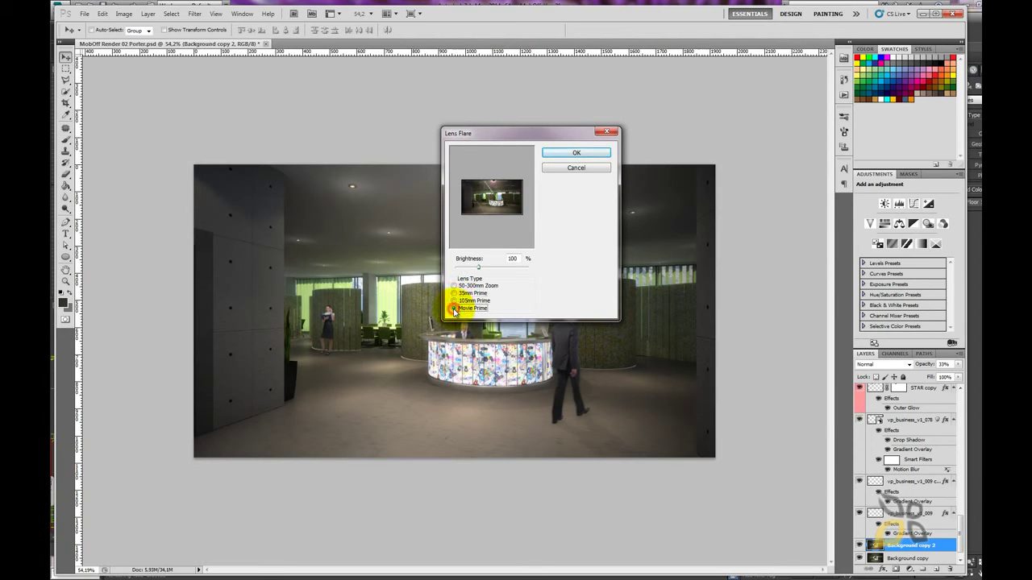
{"action": "left_click", "coordinate": [455, 286]}
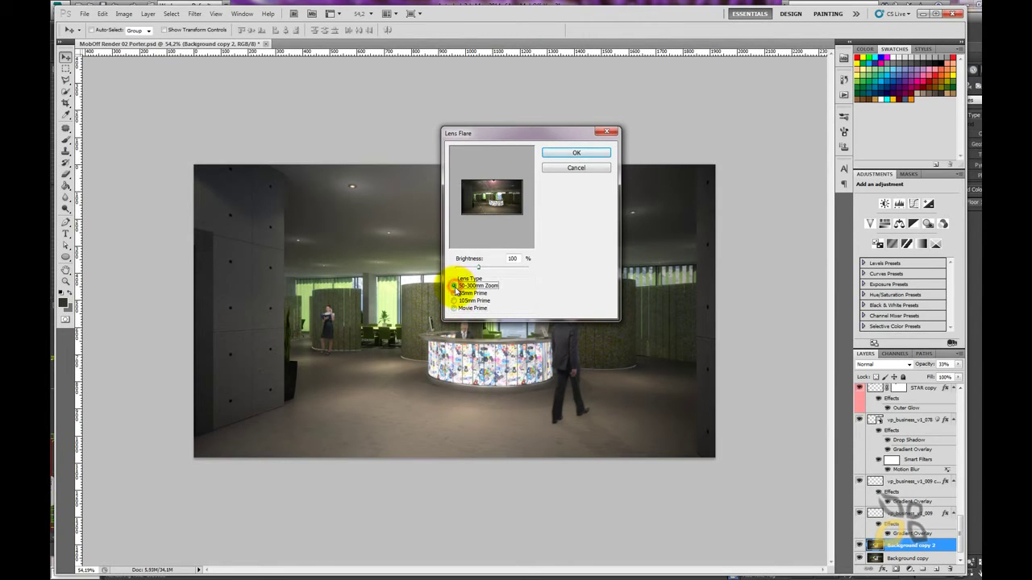
{"action": "left_click", "coordinate": [578, 153]}
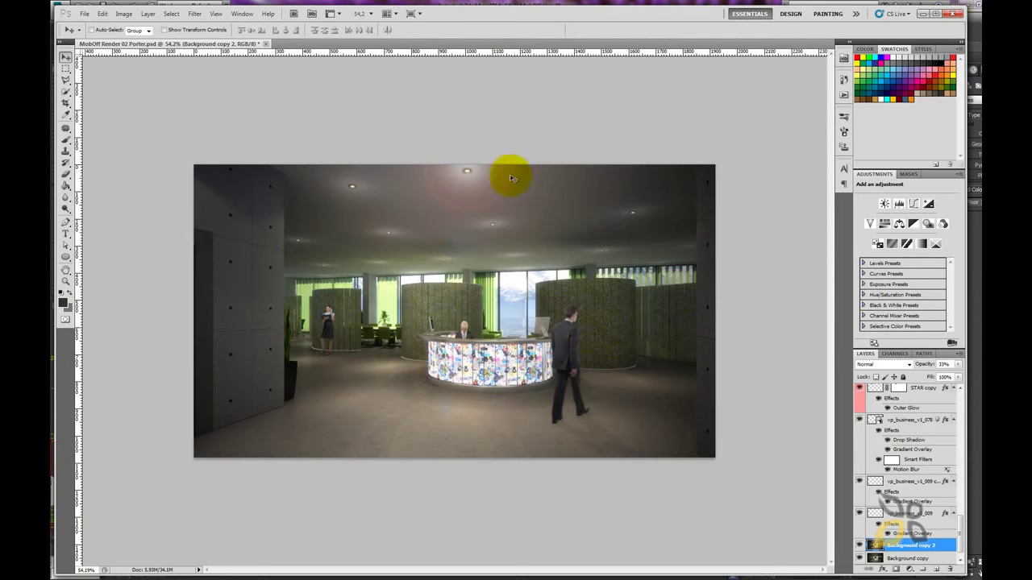
{"action": "left_click", "coordinate": [958, 364]}
{"action": "left_click_drag", "start_coordinate": [947, 377], "coordinate": [912, 379]}
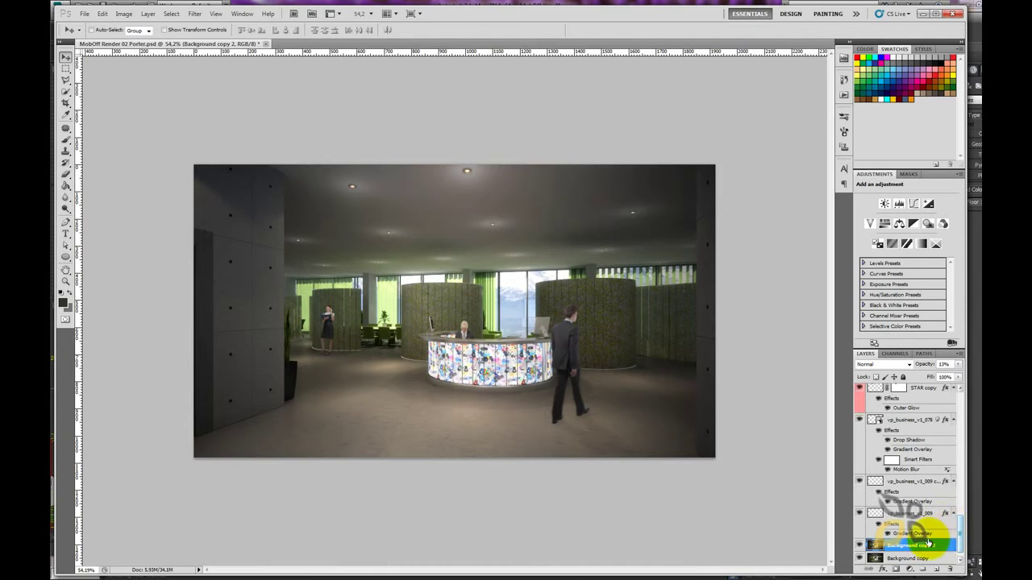
- Create a new layer named DIRT and brush a faint stroke at the wall base
{"action": "left_click", "coordinate": [936, 571]}
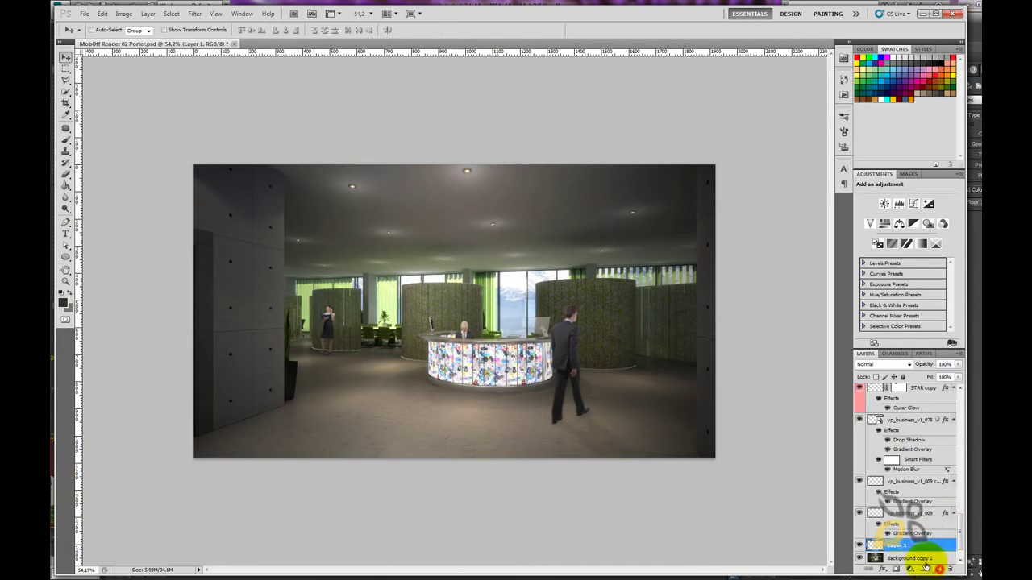
{"action": "double_click", "coordinate": [896, 545]}
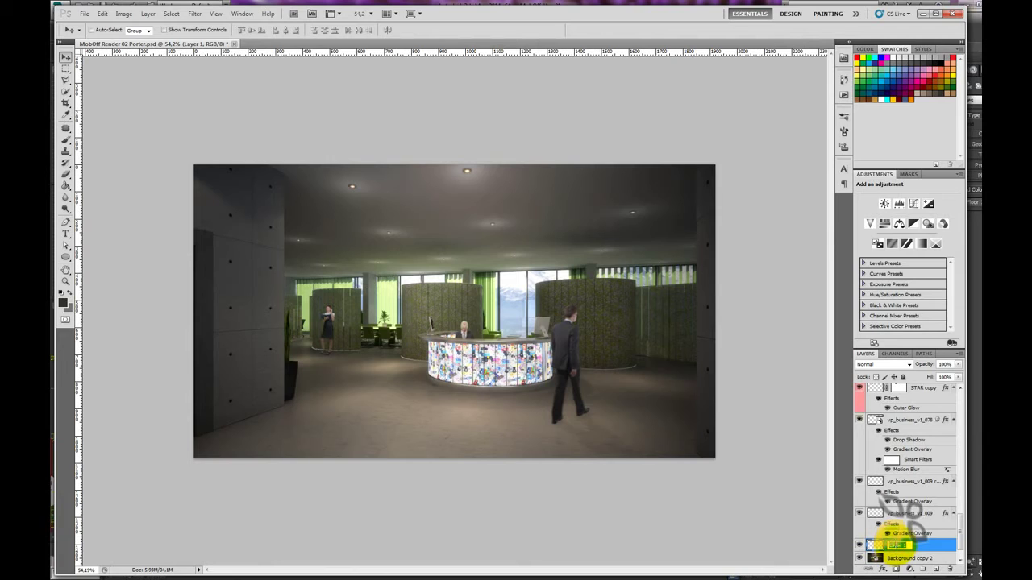
{"action": "left_click", "coordinate": [894, 548]}
{"action": "type", "text": "DIRT"}
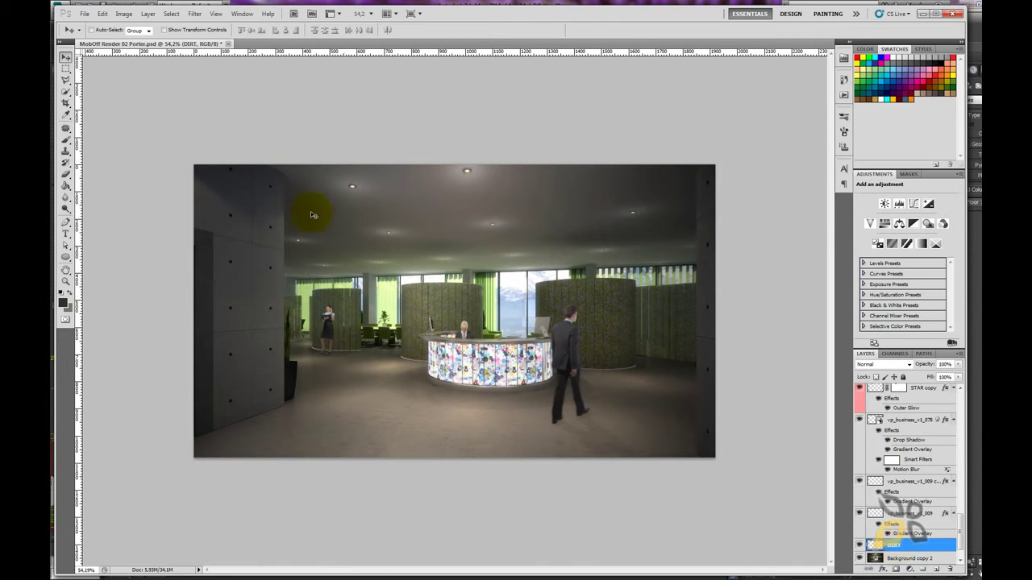
{"action": "left_click", "coordinate": [68, 142]}
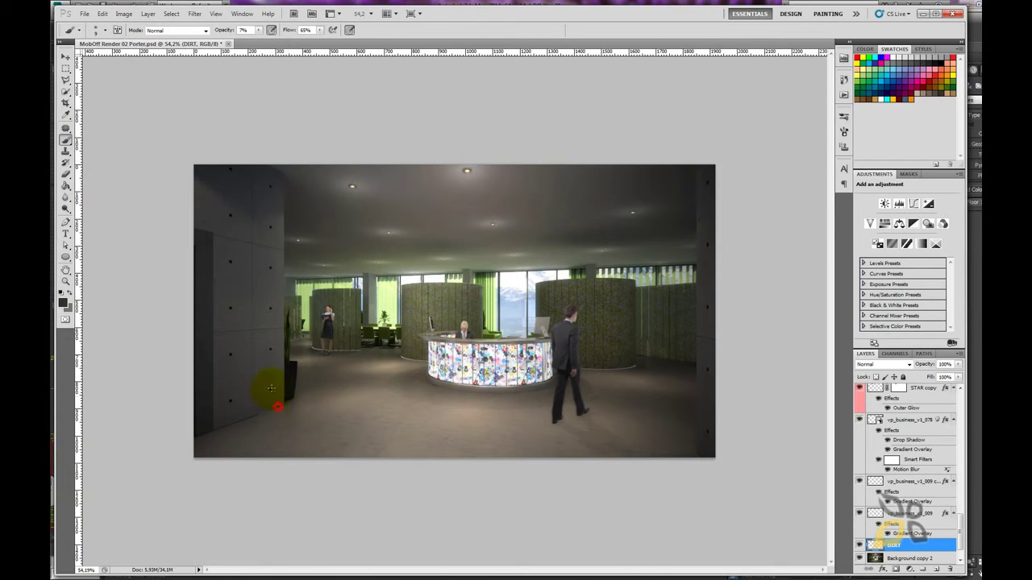
{"action": "left_click_drag", "start_coordinate": [271, 389], "coordinate": [252, 415]}
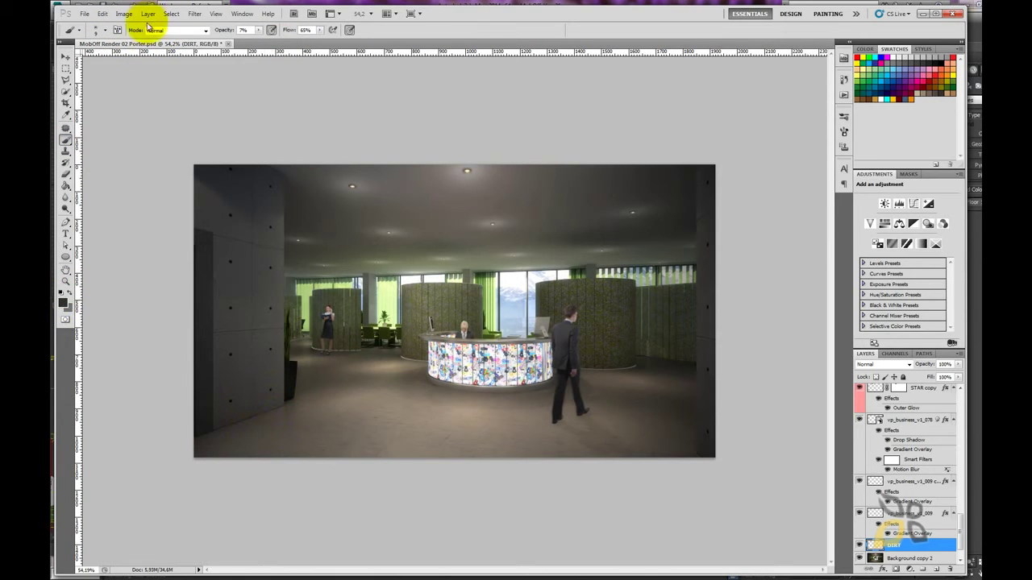
- Raise brush opacity through 29% and 59% to 100% and dab dirt on the concrete wall
{"action": "left_click", "coordinate": [256, 30]}
{"action": "left_click_drag", "start_coordinate": [243, 45], "coordinate": [263, 45]}
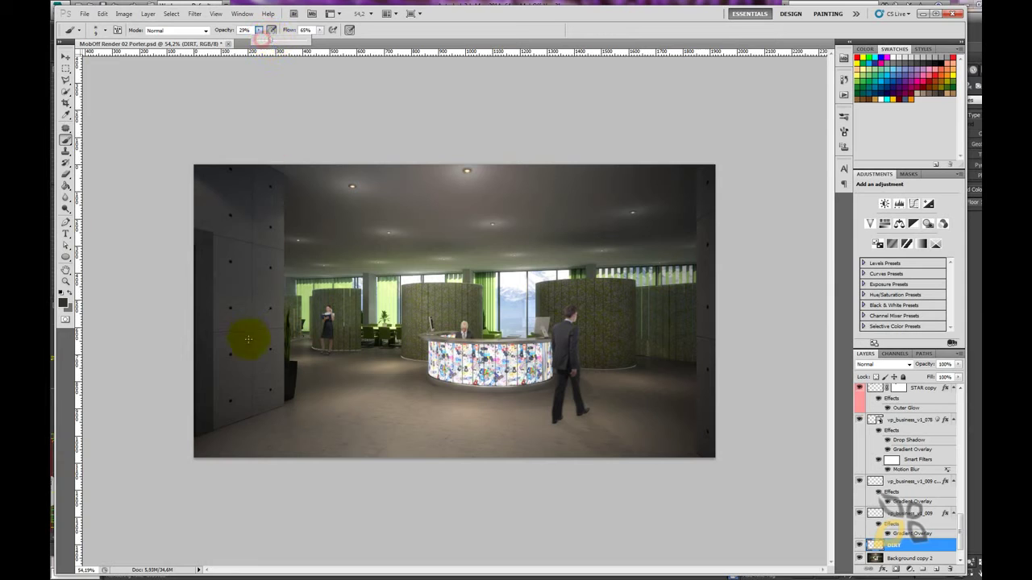
{"action": "left_click", "coordinate": [250, 365]}
{"action": "left_click_drag", "start_coordinate": [269, 412], "coordinate": [187, 433]}
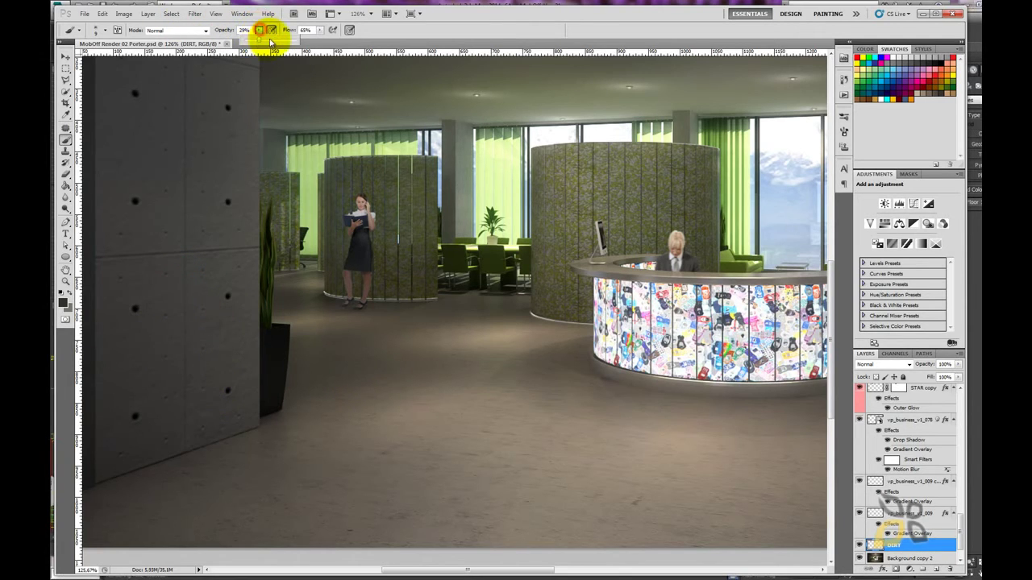
{"action": "key", "text": "5"}
{"action": "key", "text": "9"}
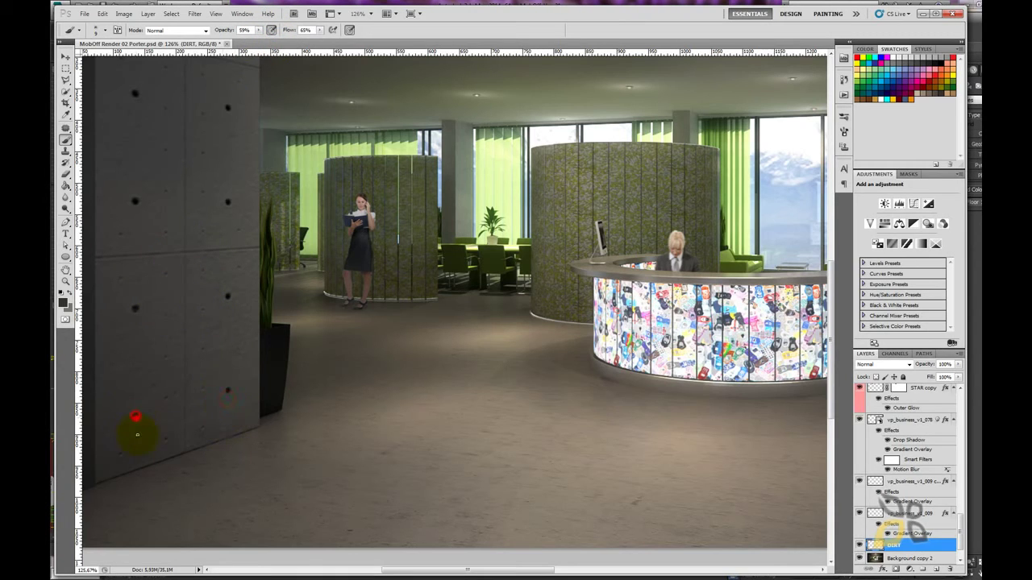
{"action": "scroll", "coordinate": [306, 324], "scroll_direction": "down", "scroll_amount": 2}
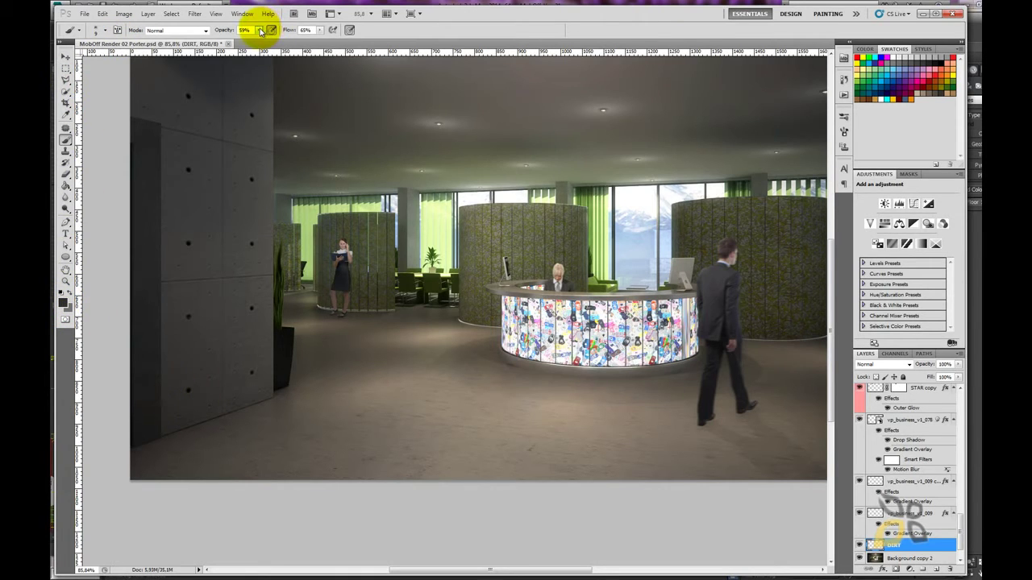
{"action": "left_click_drag", "start_coordinate": [260, 30], "coordinate": [282, 37]}
{"action": "left_click", "coordinate": [222, 301]}
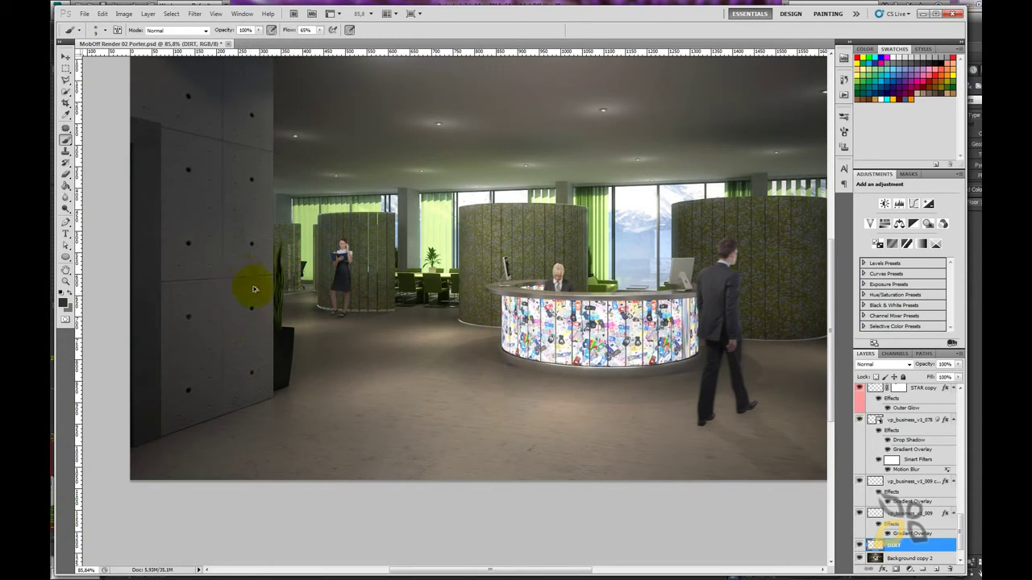
- Dab more dirt onto the wall and move the DIRT layer to the top of the stack
{"action": "scroll", "coordinate": [221, 296], "scroll_direction": "up", "scroll_amount": 2}
{"action": "scroll", "coordinate": [222, 297], "scroll_direction": "up", "scroll_amount": 2}
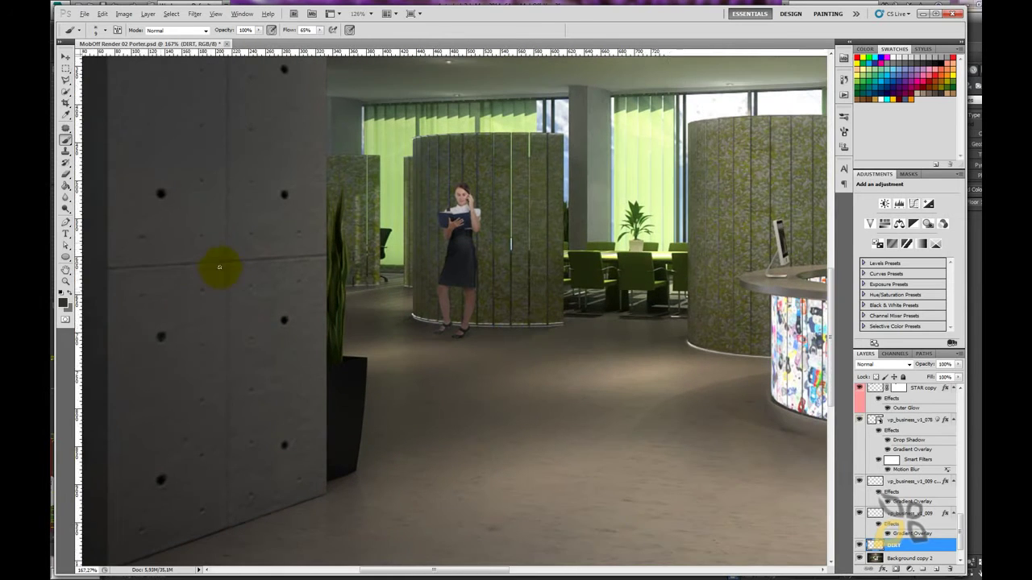
{"action": "left_click", "coordinate": [132, 267]}
{"action": "left_click", "coordinate": [161, 268]}
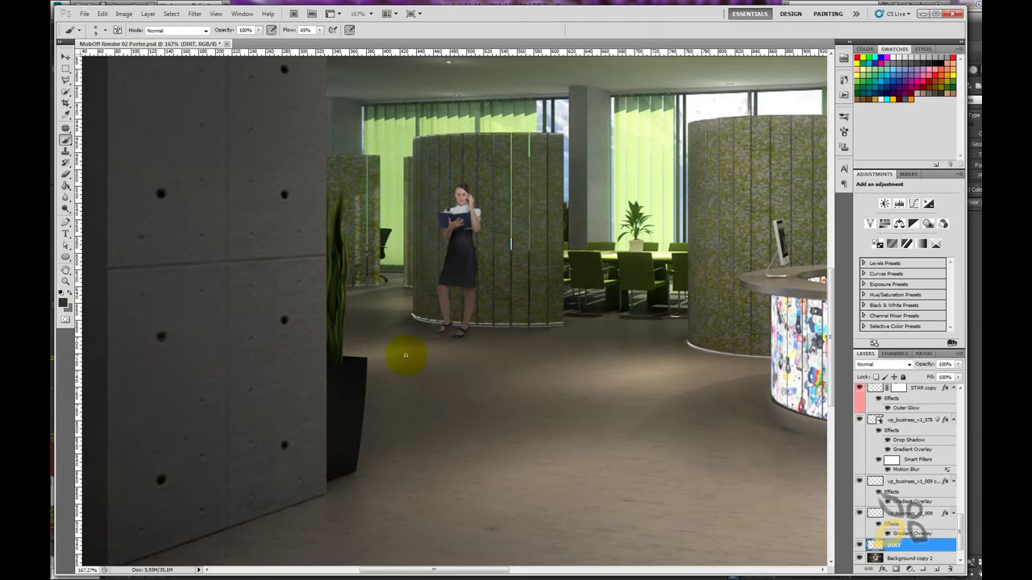
{"action": "mouse_move", "coordinate": [911, 545]}
{"action": "left_mouse_down"}
{"action": "mouse_move", "coordinate": [913, 369]}
{"action": "mouse_move", "coordinate": [902, 434]}
{"action": "mouse_move", "coordinate": [903, 386]}
{"action": "left_mouse_up"}
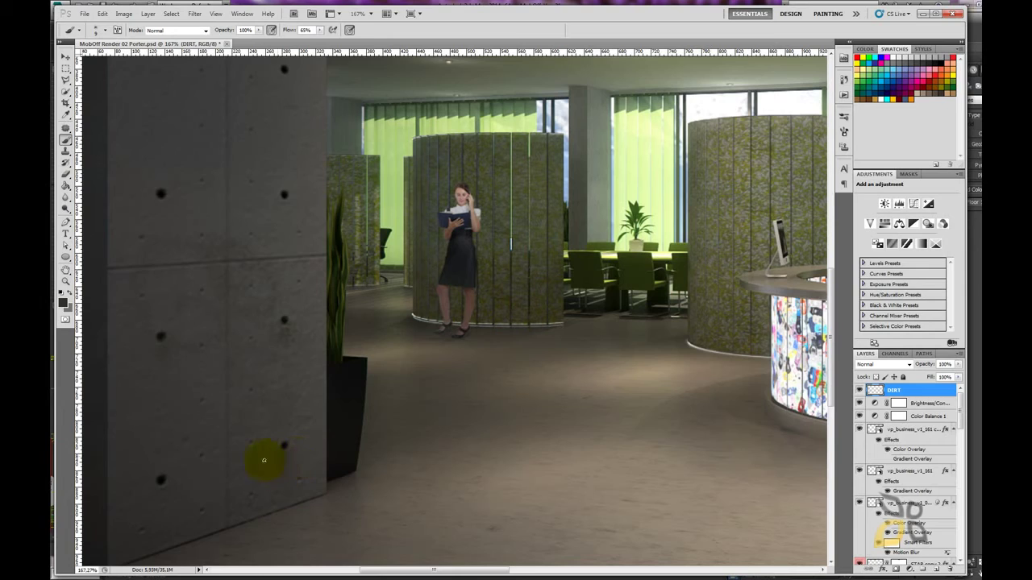
- Dab dirt on the wall, then erase dirt patches near its base and middle
{"action": "left_click", "coordinate": [162, 485]}
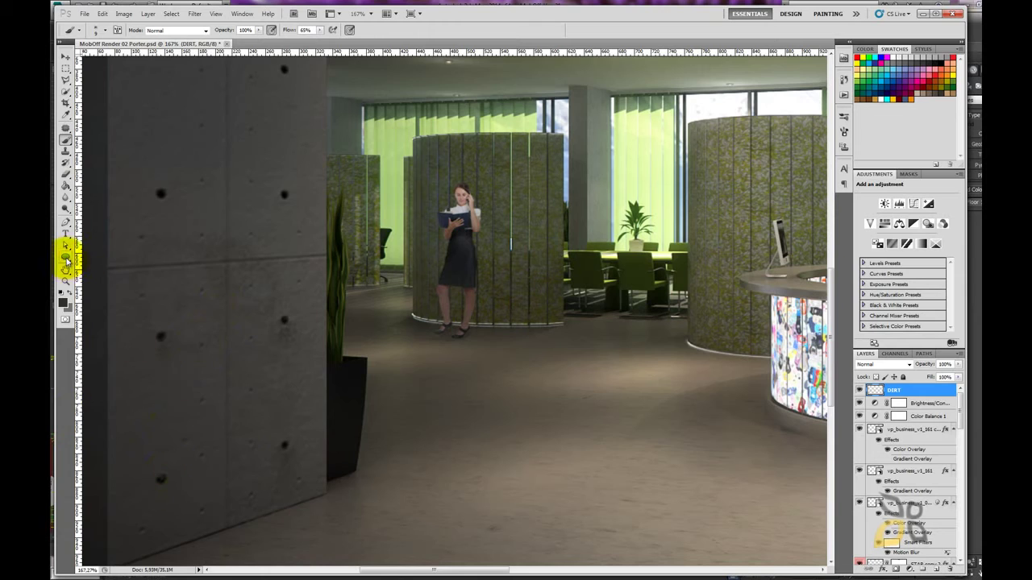
{"action": "left_click", "coordinate": [66, 173]}
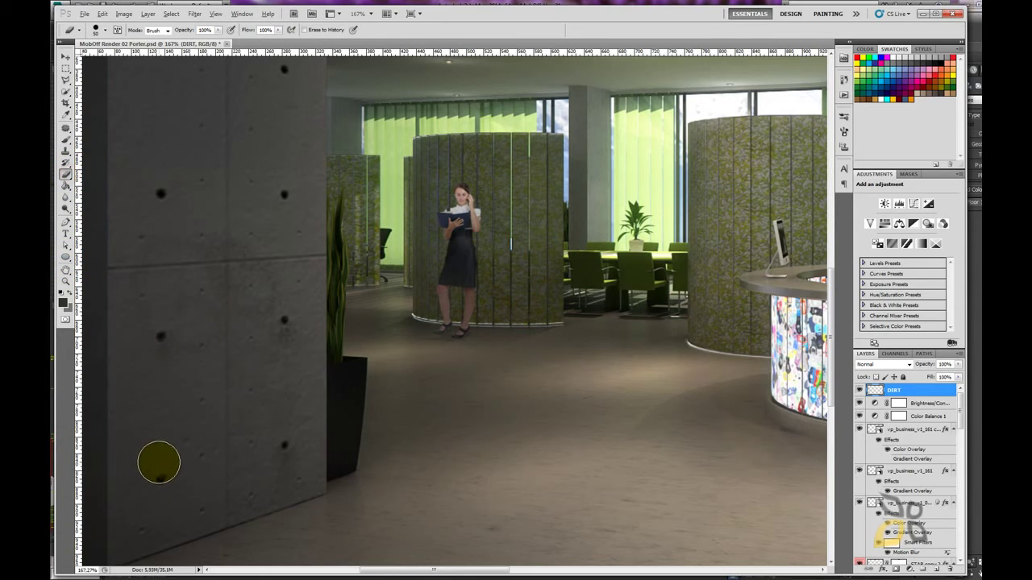
{"action": "left_click", "coordinate": [156, 462]}
{"action": "left_click", "coordinate": [157, 319]}
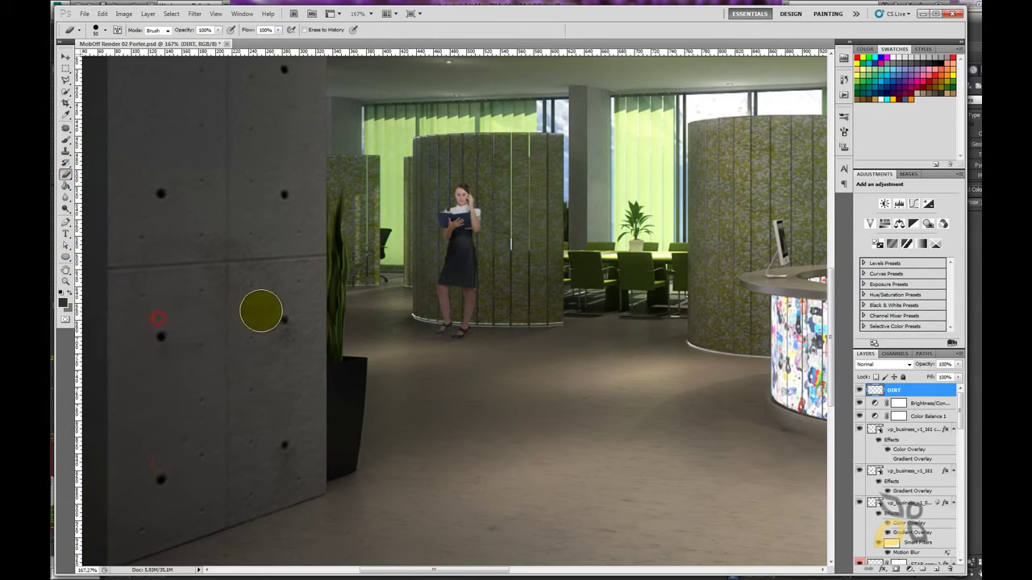
{"action": "left_click", "coordinate": [269, 310]}
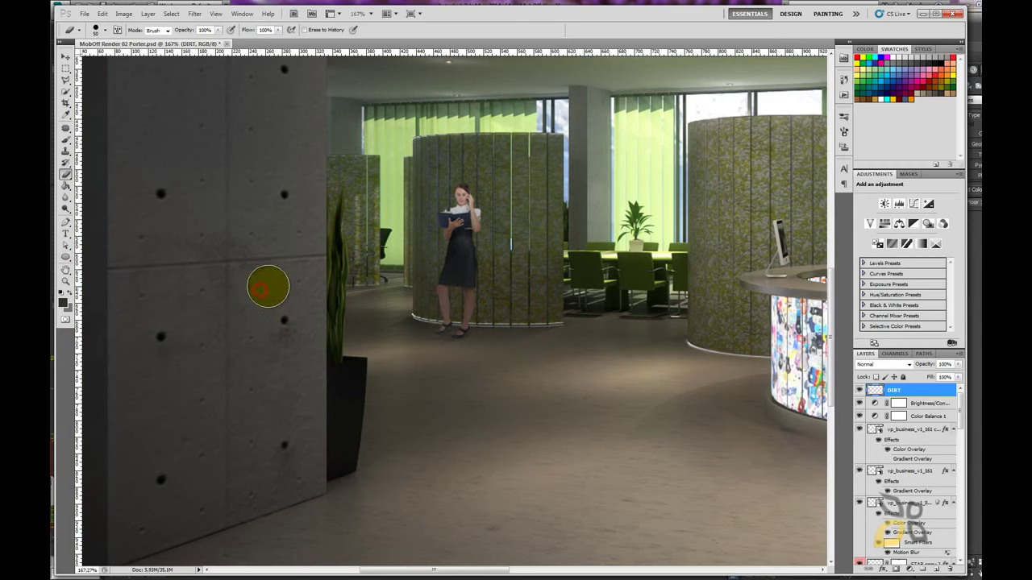
- Pick the scattered 39 px brush preset, dab the wall, and zoom out to the whole render
{"action": "left_click", "coordinate": [104, 30]}
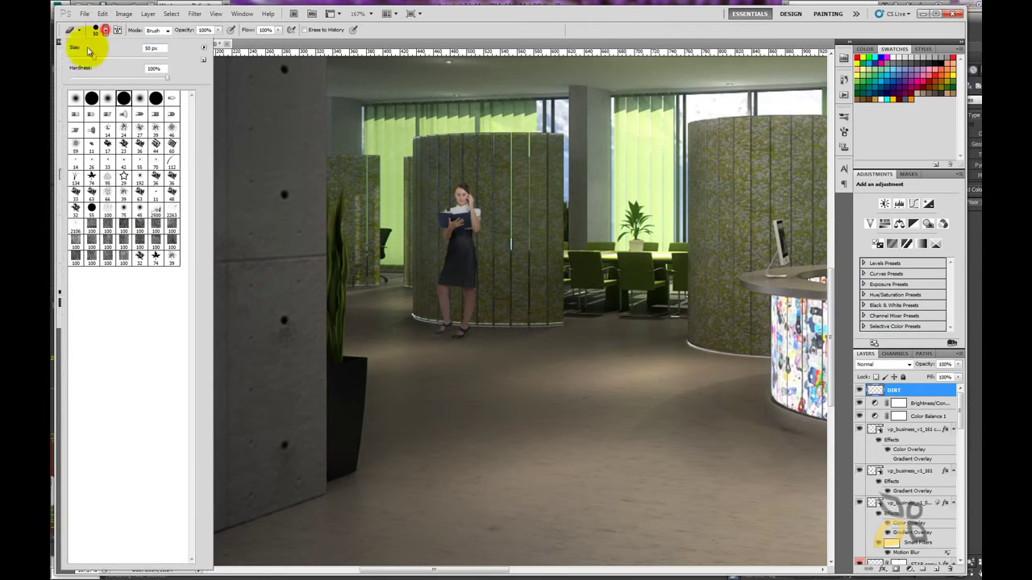
{"action": "left_click", "coordinate": [171, 256]}
{"action": "left_click", "coordinate": [257, 274]}
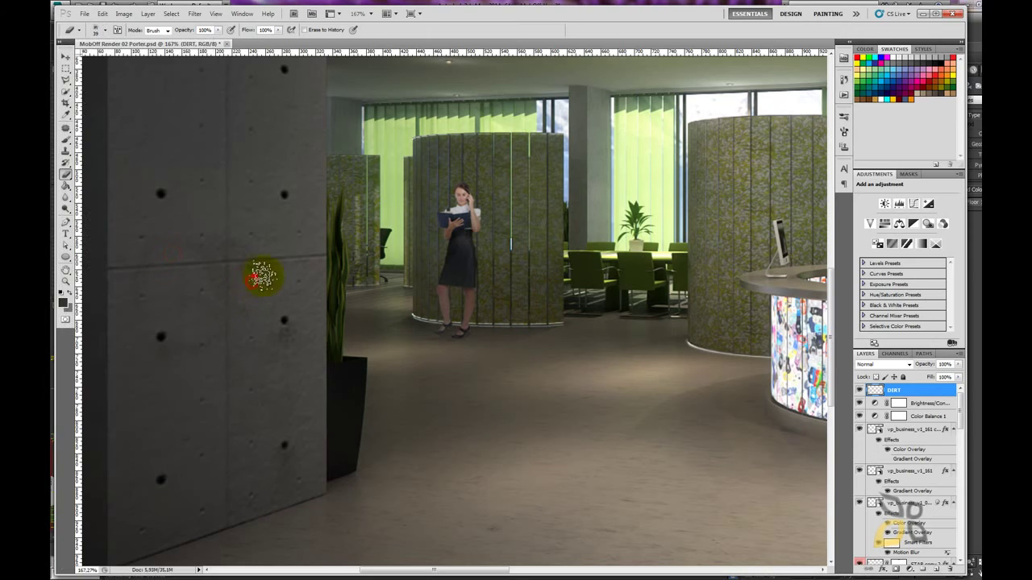
{"action": "left_click", "coordinate": [209, 297]}
{"action": "left_click", "coordinate": [161, 231]}
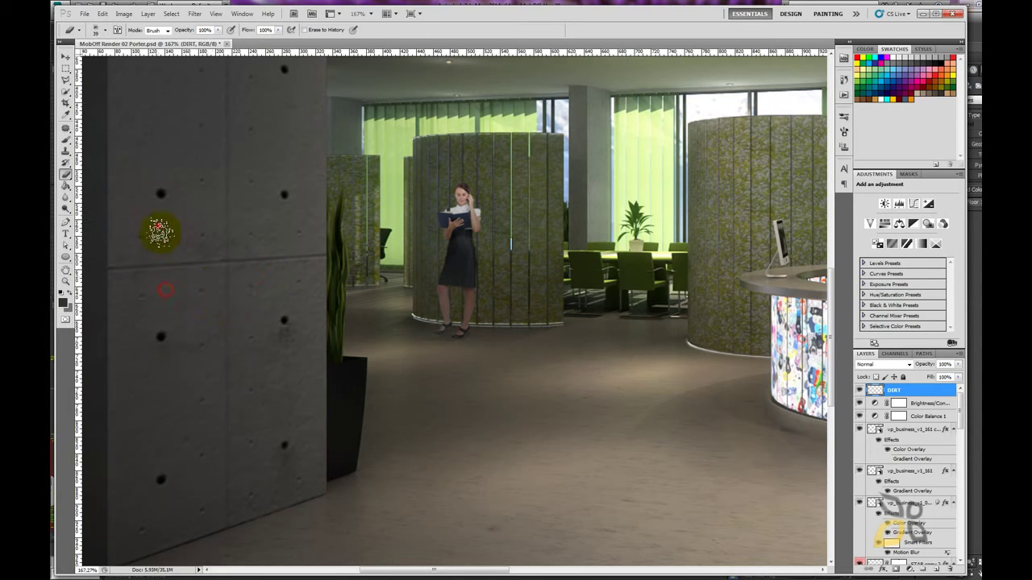
{"action": "key", "text": "ctrl+minus"}
{"action": "key", "text": "ctrl+minus"}
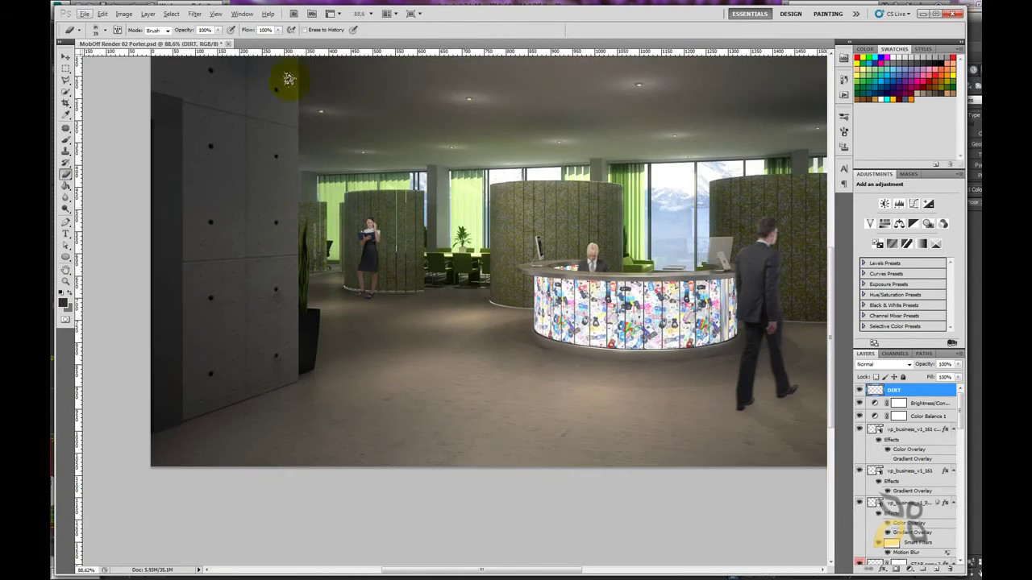
{"action": "key", "text": "ctrl+minus"}
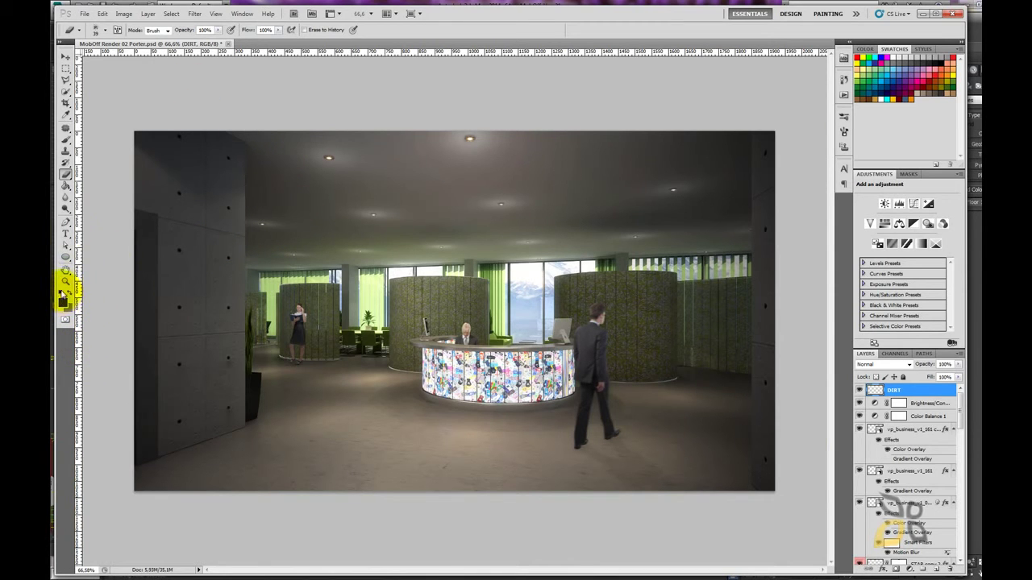
- Switch back to the Brush at 61% opacity and dab dirt around the wall holes
{"action": "left_click", "coordinate": [66, 139]}
{"action": "scroll", "coordinate": [157, 419], "scroll_direction": "up", "scroll_amount": 5}
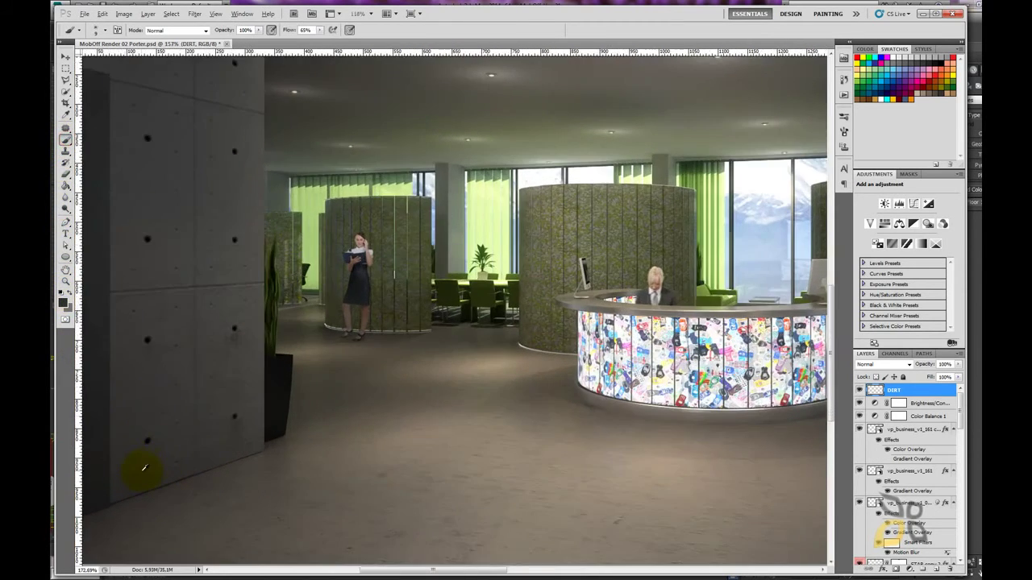
{"action": "scroll", "coordinate": [165, 432], "scroll_direction": "up", "scroll_amount": 2}
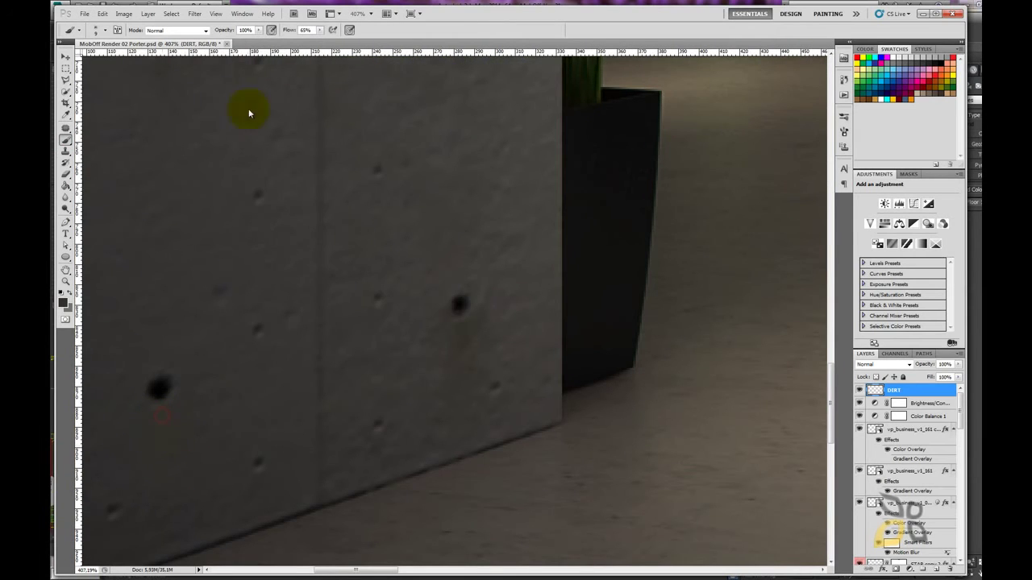
{"action": "left_click_drag", "start_coordinate": [258, 30], "coordinate": [242, 39]}
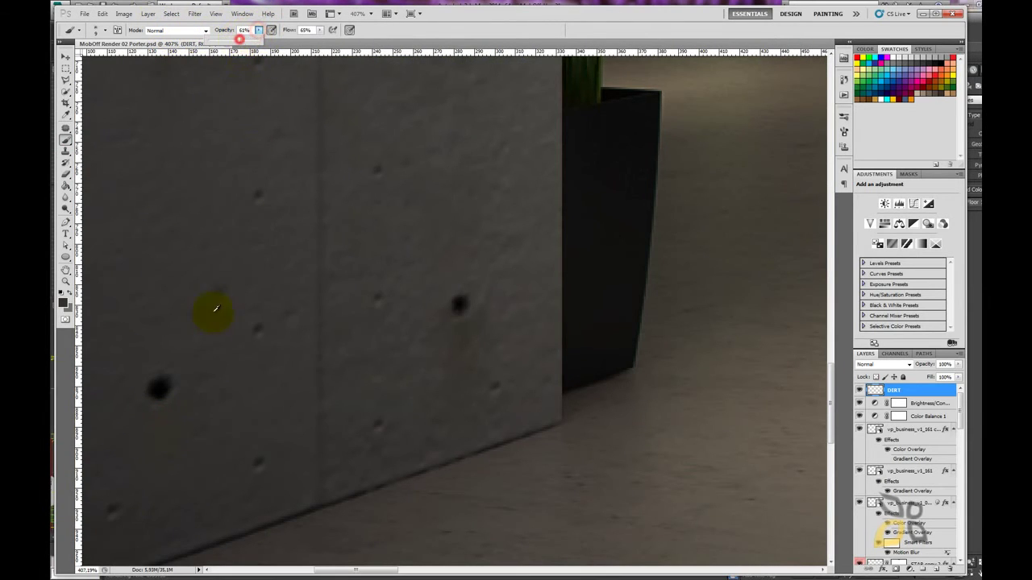
{"action": "scroll", "coordinate": [219, 360], "scroll_direction": "down", "scroll_amount": 2}
{"action": "scroll", "coordinate": [196, 196], "scroll_direction": "down", "scroll_amount": 3}
{"action": "scroll", "coordinate": [201, 167], "scroll_direction": "up", "scroll_amount": 3}
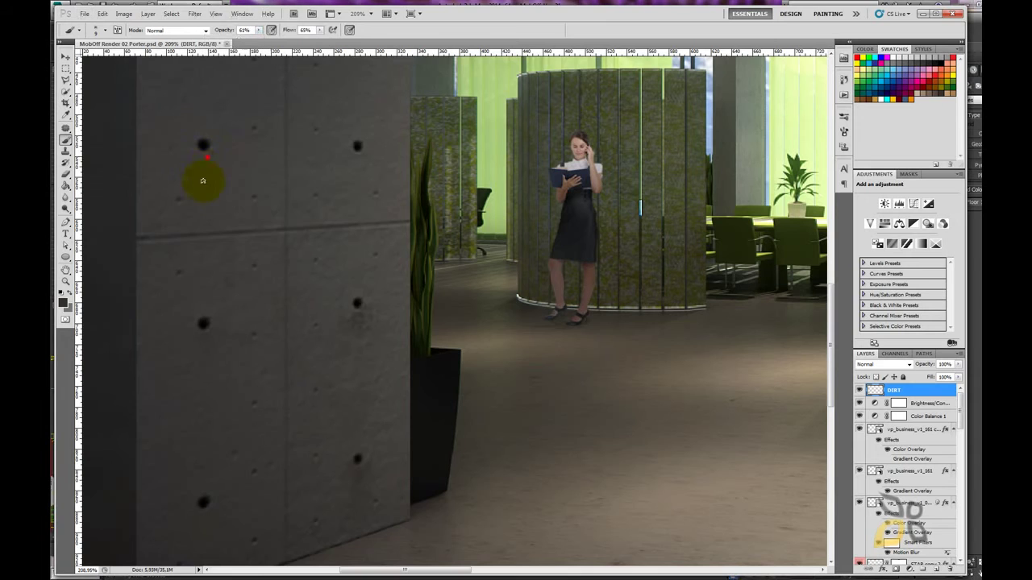
{"action": "left_click", "coordinate": [357, 148]}
{"action": "scroll", "coordinate": [353, 215], "scroll_direction": "down", "scroll_amount": 2}
{"action": "scroll", "coordinate": [346, 337], "scroll_direction": "down", "scroll_amount": 1}
{"action": "scroll", "coordinate": [281, 161], "scroll_direction": "up", "scroll_amount": 1}
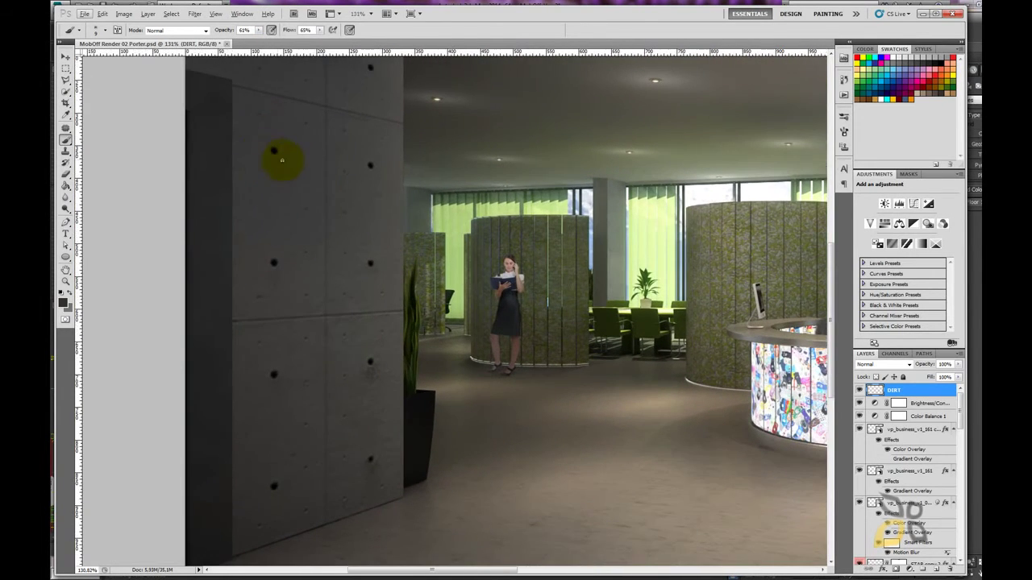
{"action": "left_click", "coordinate": [272, 152]}
{"action": "left_click", "coordinate": [370, 167]}
- Dab more dirt around the top wall holes and near the wall's edge
{"action": "scroll", "coordinate": [292, 265], "scroll_direction": "down", "scroll_amount": 1}
{"action": "scroll", "coordinate": [350, 127], "scroll_direction": "up", "scroll_amount": 1}
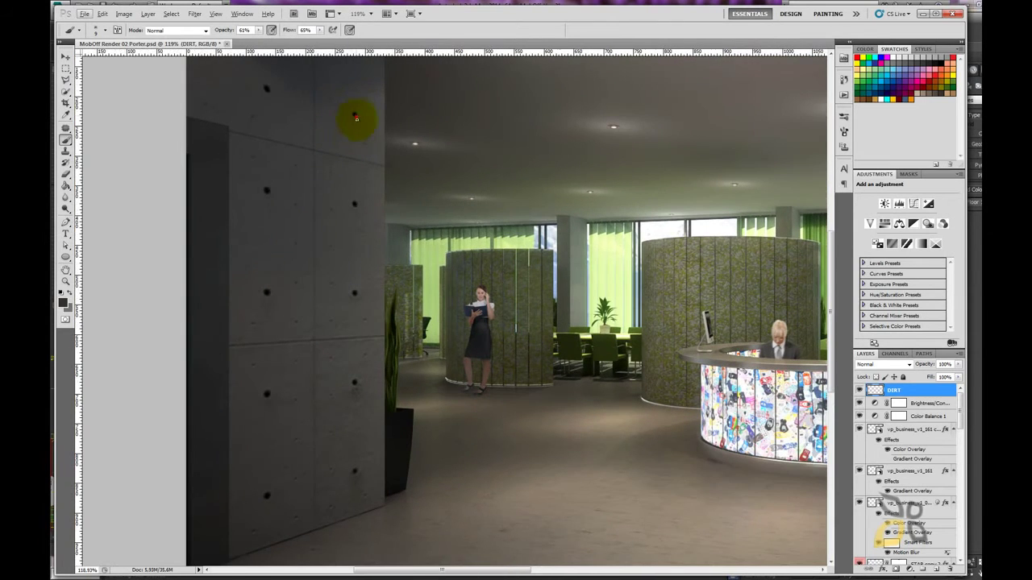
{"action": "left_click", "coordinate": [354, 115]}
{"action": "left_click", "coordinate": [267, 90]}
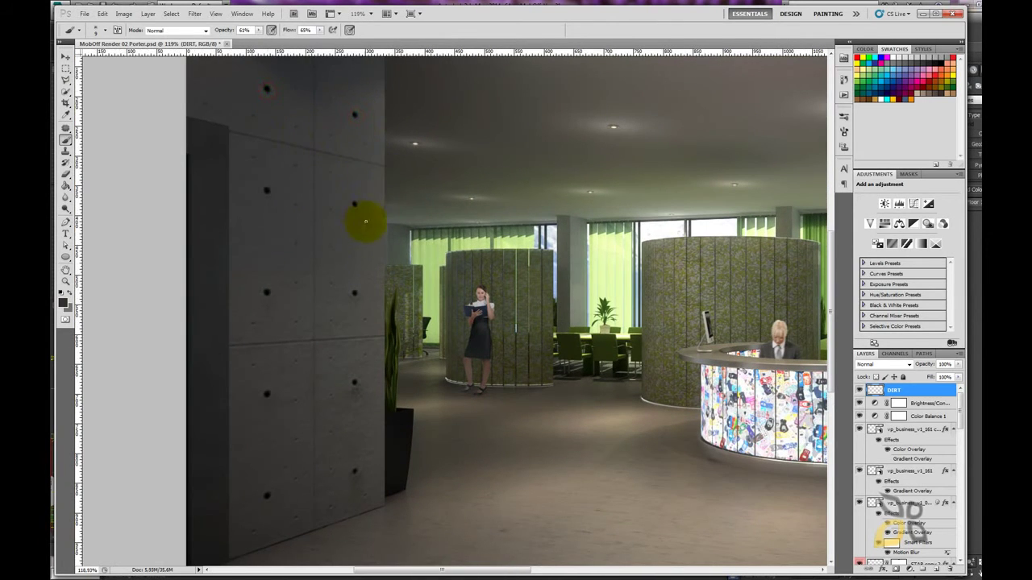
{"action": "left_click", "coordinate": [384, 167]}
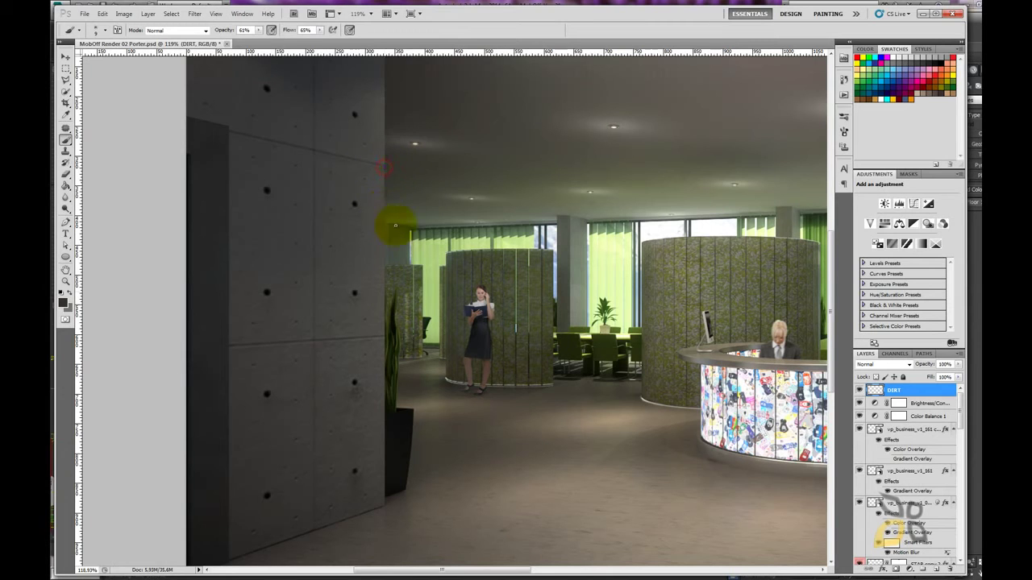
{"action": "scroll", "coordinate": [355, 351], "scroll_direction": "down", "scroll_amount": 2}
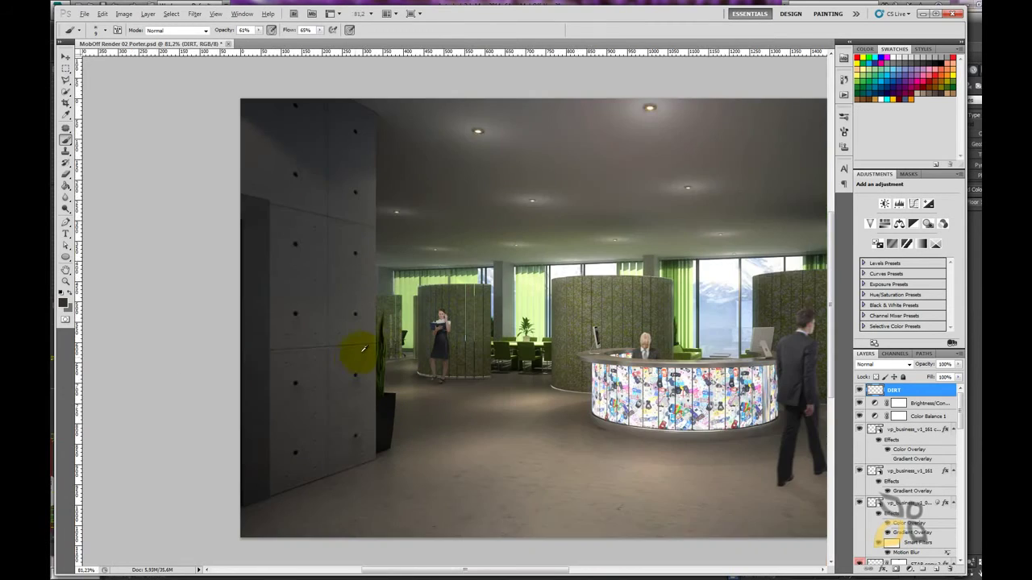
{"action": "scroll", "coordinate": [367, 353], "scroll_direction": "up", "scroll_amount": 1}
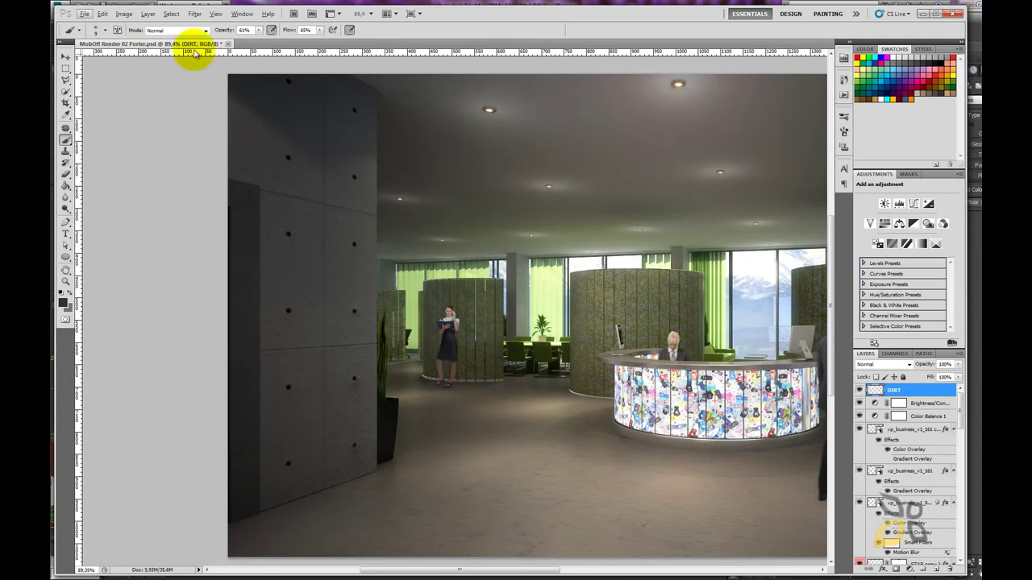
- Lower brush opacity to 18% and streak dirt along the column base
{"action": "left_click_drag", "start_coordinate": [258, 30], "coordinate": [238, 42]}
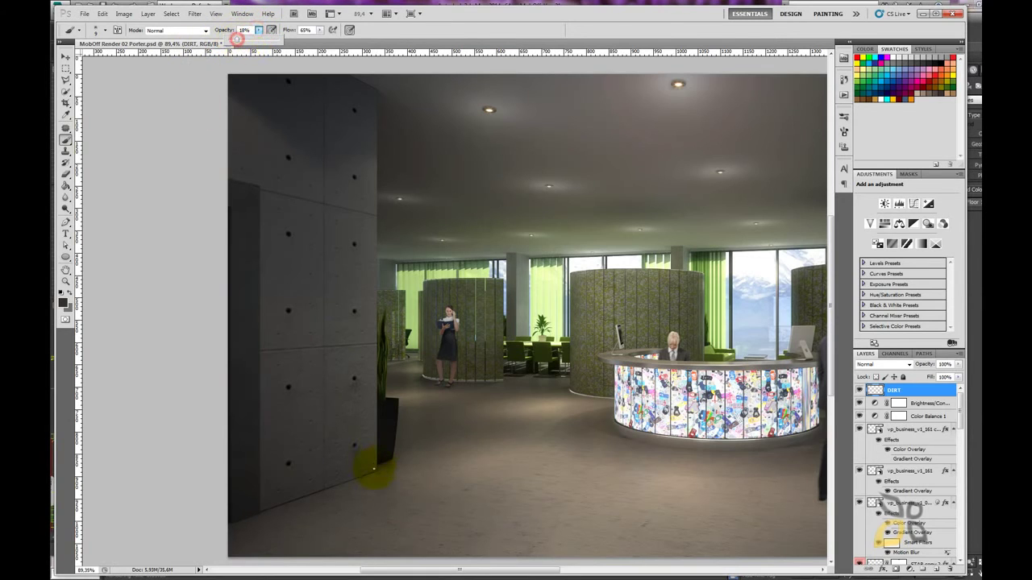
{"action": "left_click", "coordinate": [375, 470]}
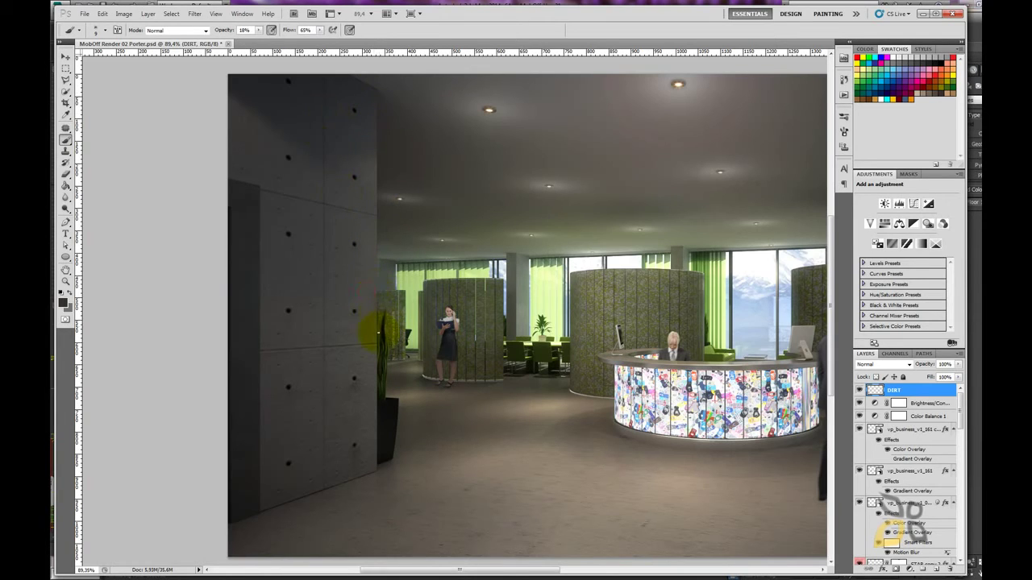
{"action": "left_click", "coordinate": [370, 475]}
{"action": "left_click_drag", "start_coordinate": [351, 473], "coordinate": [313, 466]}
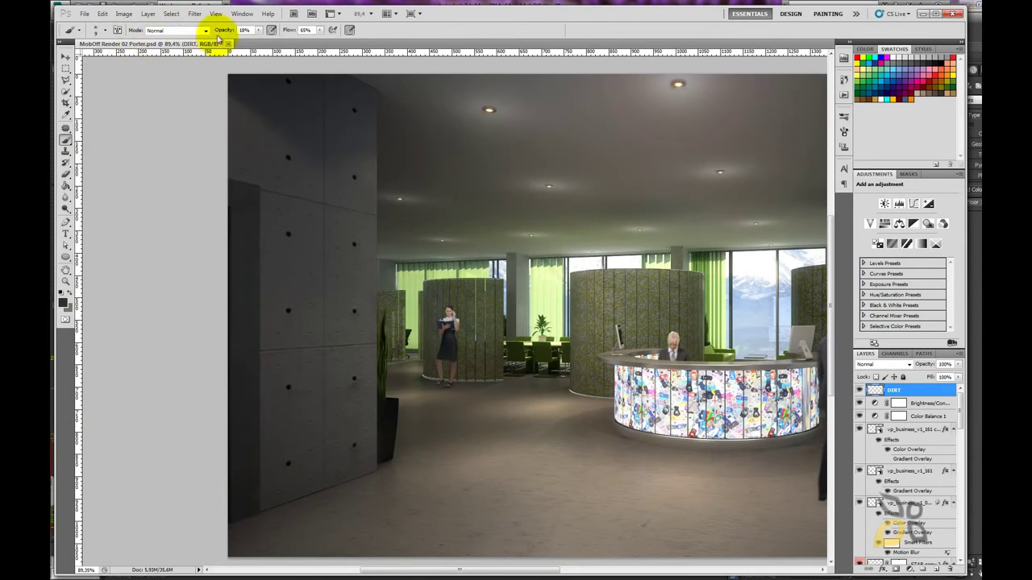
- Choose the 16 px brush preset, stroke dirt along the wall base, and zoom out
{"action": "left_click", "coordinate": [104, 30]}
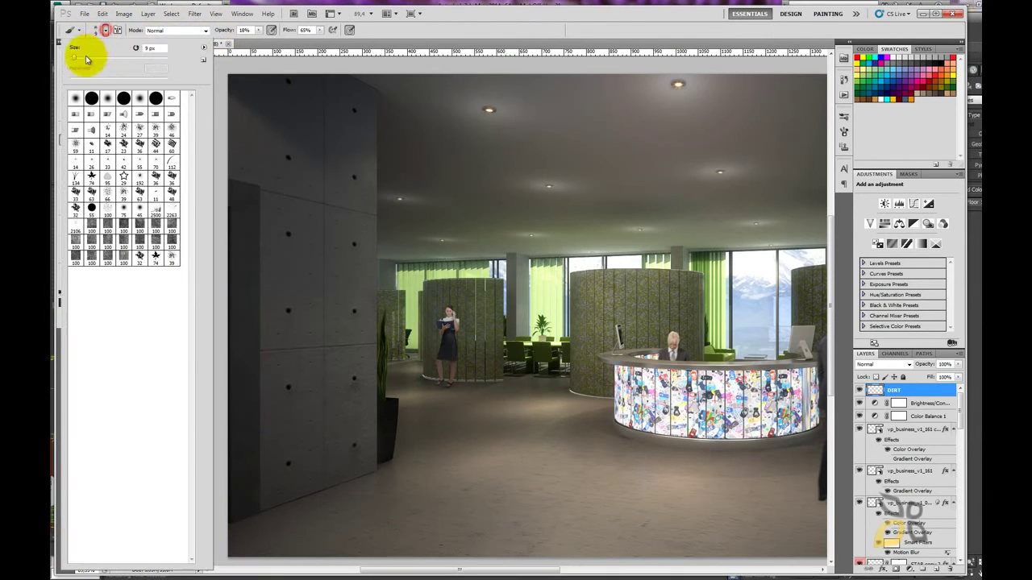
{"action": "left_click", "coordinate": [269, 507]}
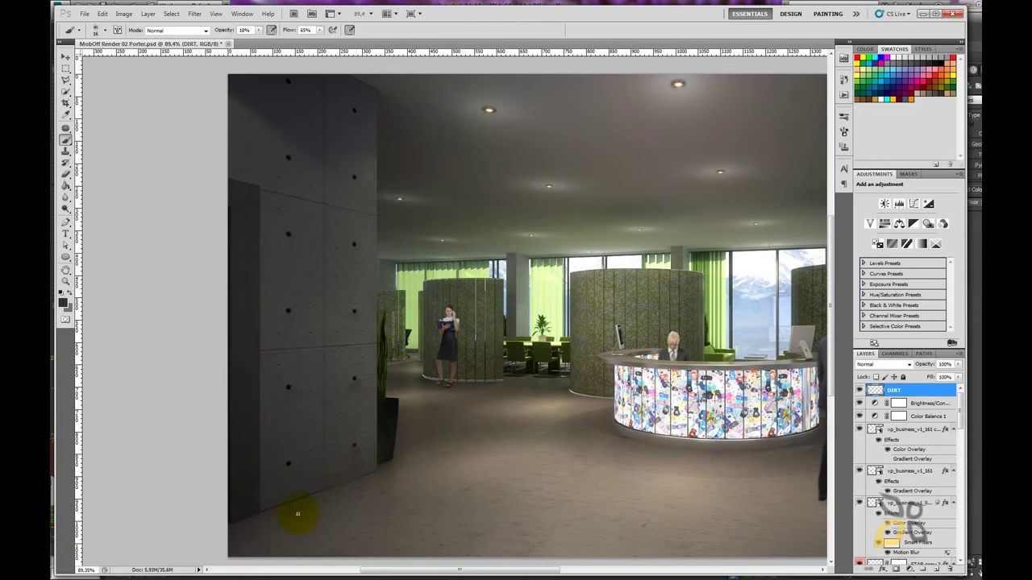
{"action": "left_click_drag", "start_coordinate": [271, 508], "coordinate": [295, 505]}
{"action": "key", "text": "ctrl+minus"}
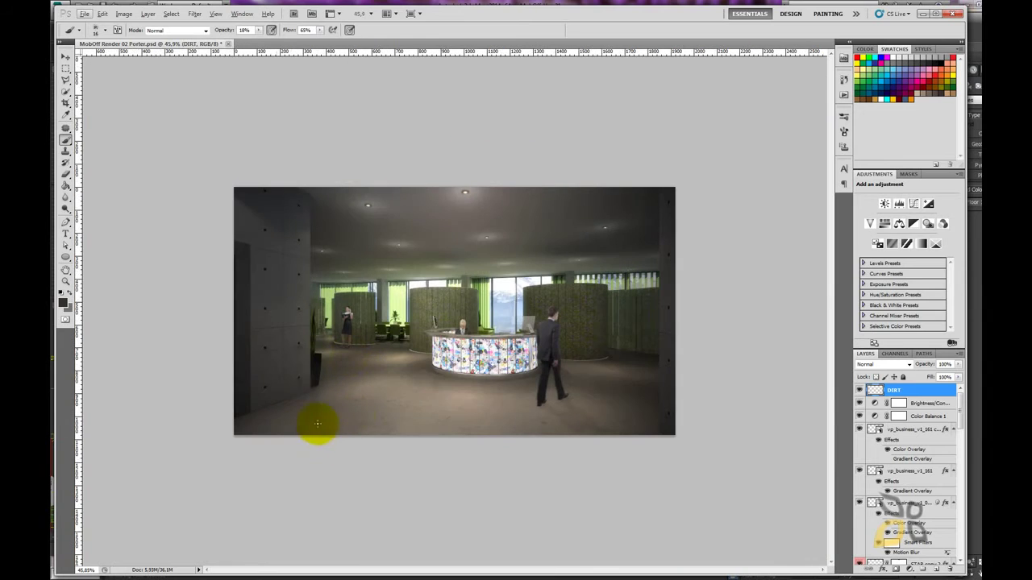
{"action": "scroll", "coordinate": [238, 241], "scroll_direction": "up", "scroll_amount": 2}
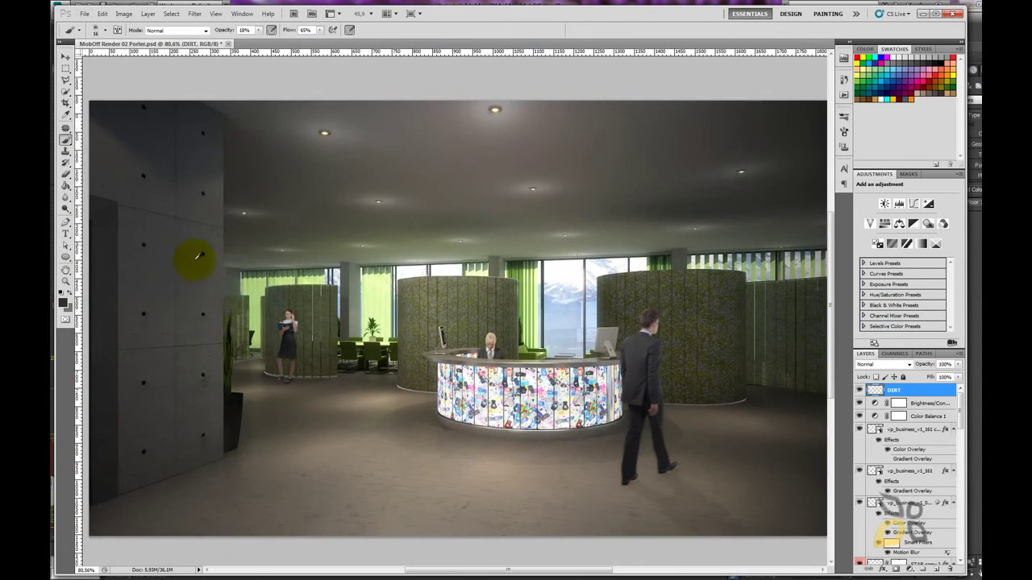
{"action": "scroll", "coordinate": [108, 214], "scroll_direction": "up", "scroll_amount": 1}
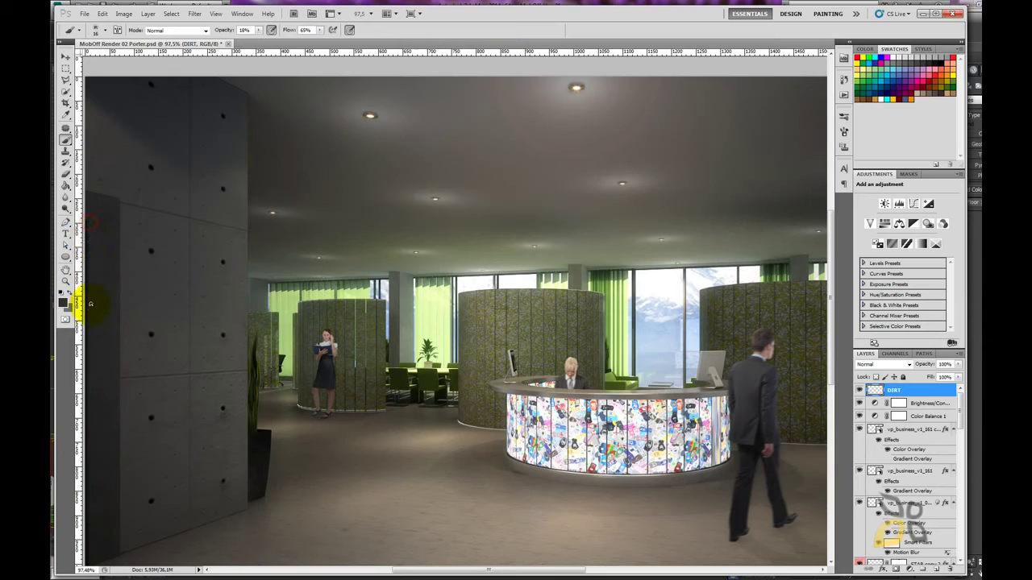
{"action": "scroll", "coordinate": [295, 414], "scroll_direction": "down", "scroll_amount": 1}
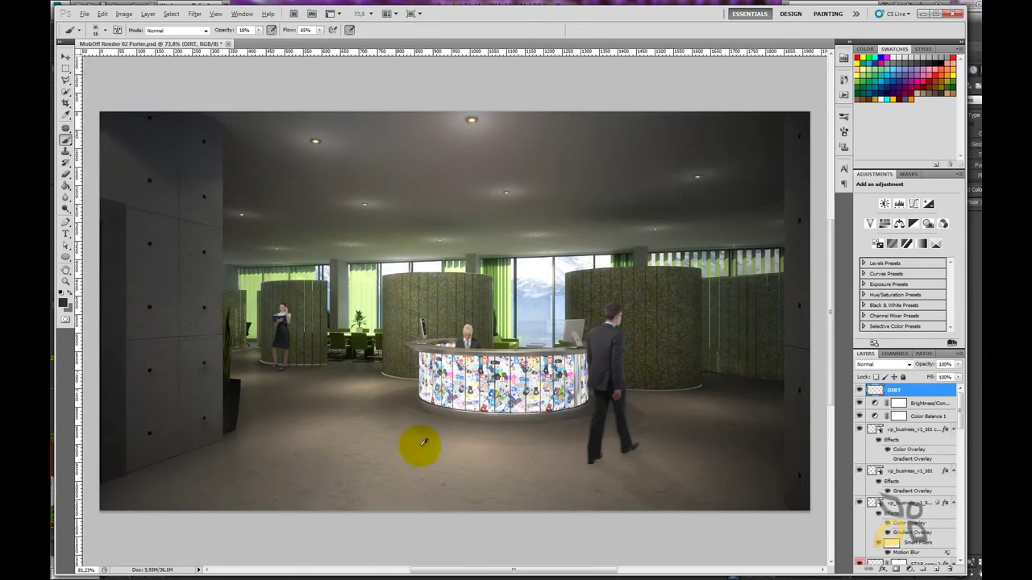
{"action": "scroll", "coordinate": [416, 445], "scroll_direction": "up", "scroll_amount": 2}
{"action": "scroll", "coordinate": [430, 395], "scroll_direction": "up", "scroll_amount": 1}
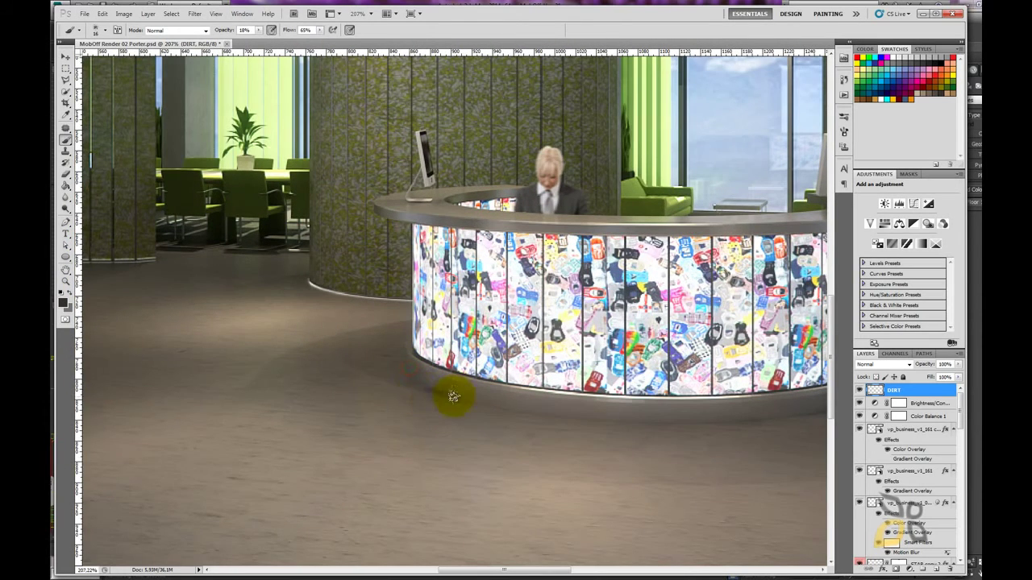
{"action": "scroll", "coordinate": [347, 395], "scroll_direction": "down", "scroll_amount": 2}
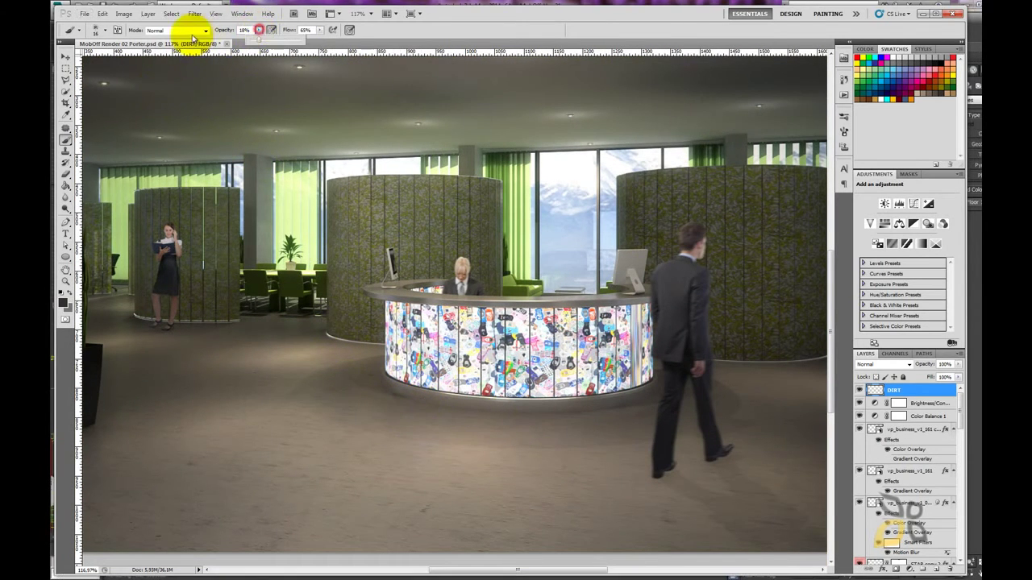
- Change the brush Size value in the Brush Preset picker for the reception desk
{"action": "left_click", "coordinate": [104, 30]}
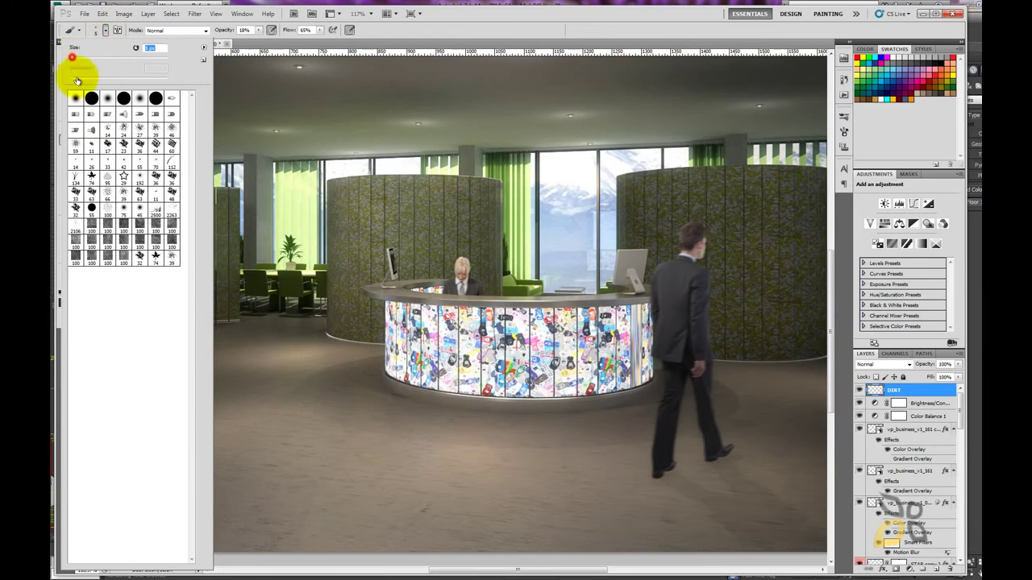
{"action": "left_click", "coordinate": [71, 62]}
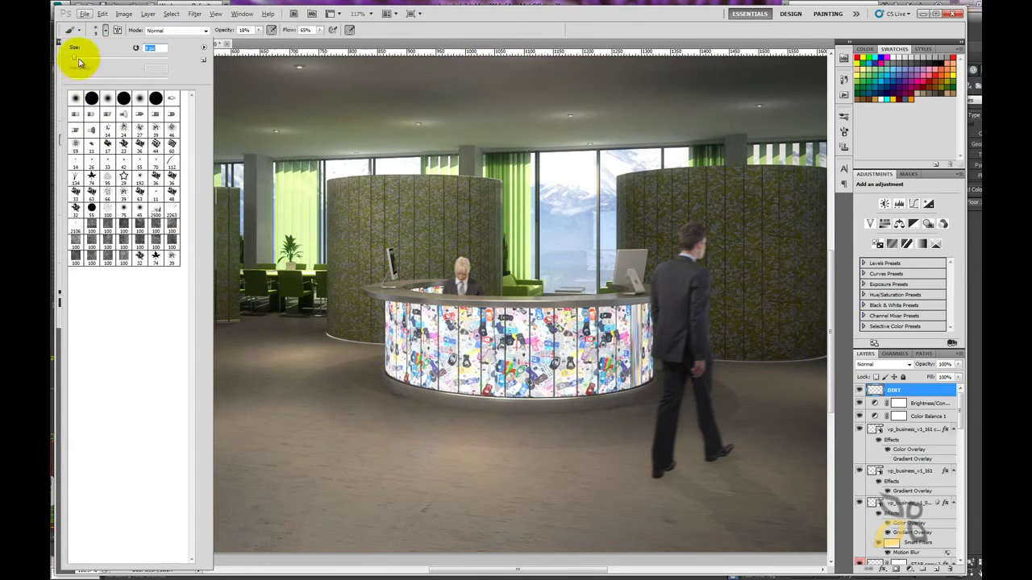
{"action": "key", "text": "Return"}
{"action": "scroll", "coordinate": [404, 400], "scroll_direction": "up", "scroll_amount": 3}
{"action": "scroll", "coordinate": [362, 367], "scroll_direction": "up", "scroll_amount": 2}
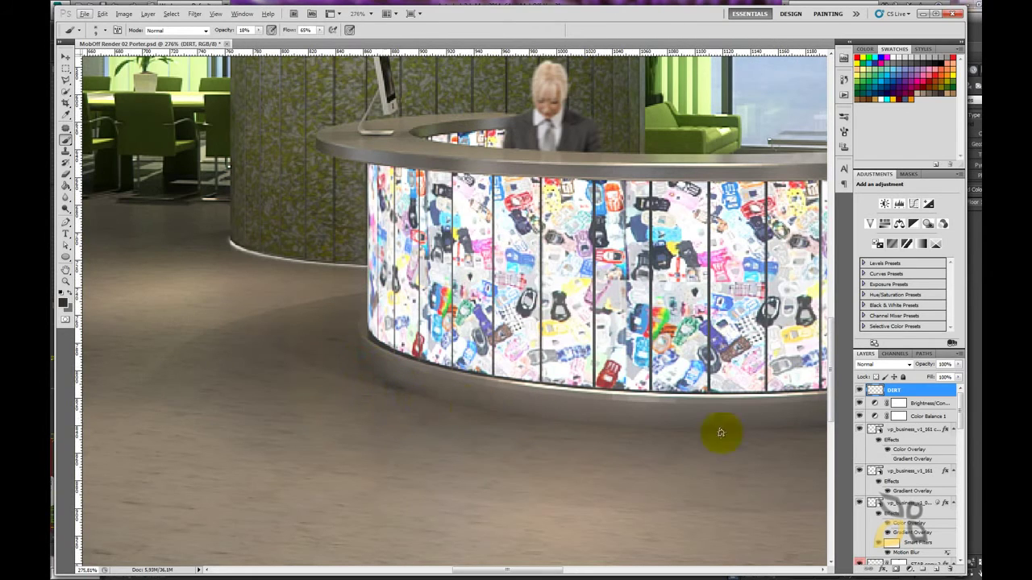
{"action": "scroll", "coordinate": [308, 425], "scroll_direction": "down", "scroll_amount": 3}
{"action": "scroll", "coordinate": [484, 440], "scroll_direction": "up", "scroll_amount": 1}
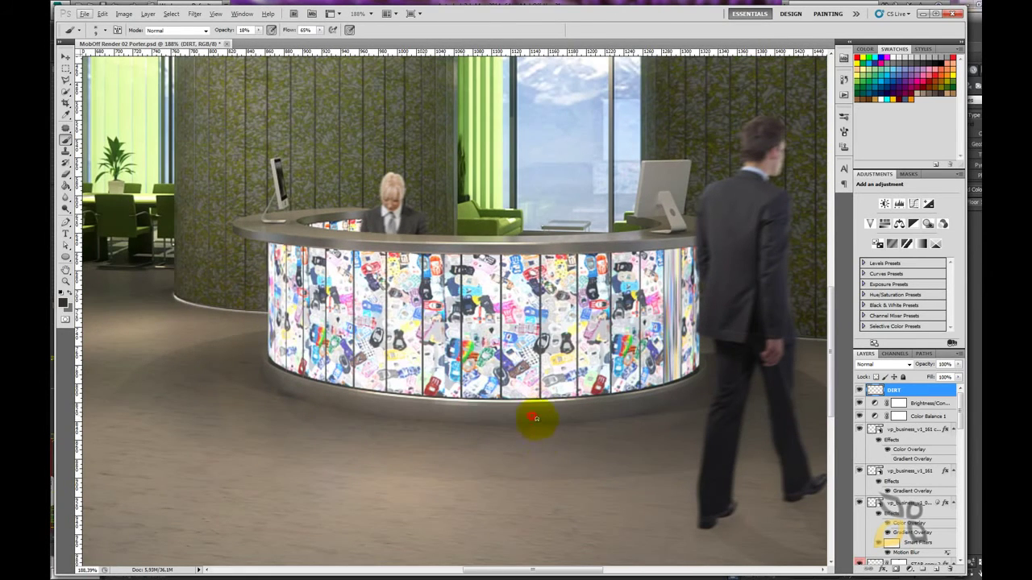
- Return to the Brush tool after briefly trying the Eraser and Clone Stamp
{"action": "left_click", "coordinate": [65, 174]}
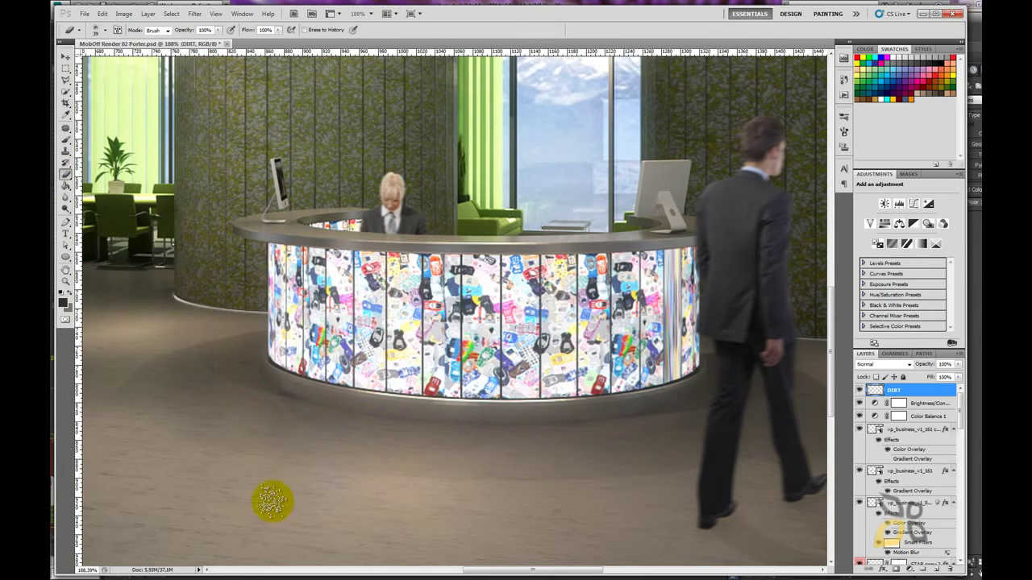
{"action": "scroll", "coordinate": [272, 501], "scroll_direction": "down", "scroll_amount": 1}
{"action": "left_click", "coordinate": [66, 151]}
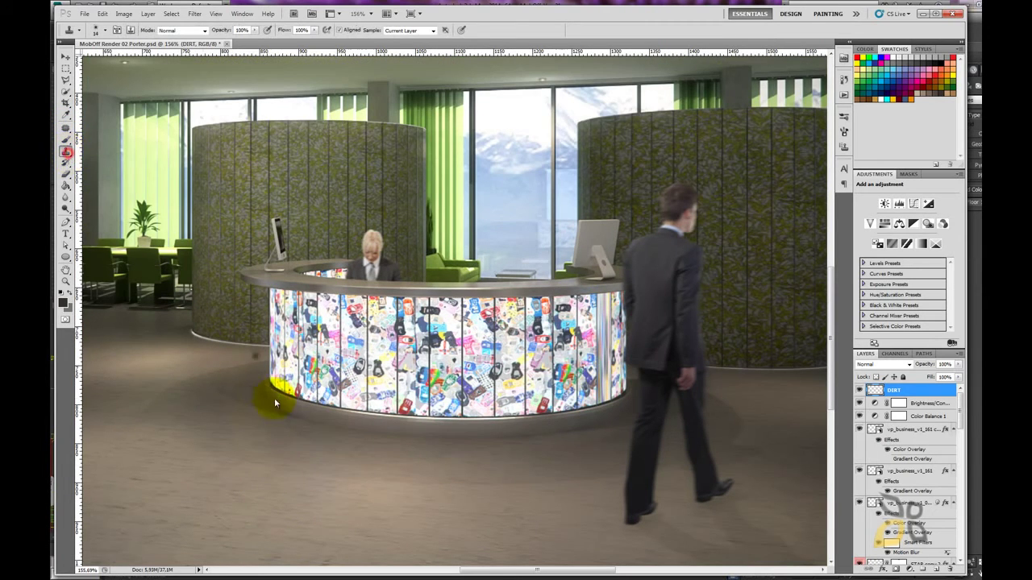
{"action": "left_click", "coordinate": [67, 140]}
{"action": "scroll", "coordinate": [269, 438], "scroll_direction": "up", "scroll_amount": 2}
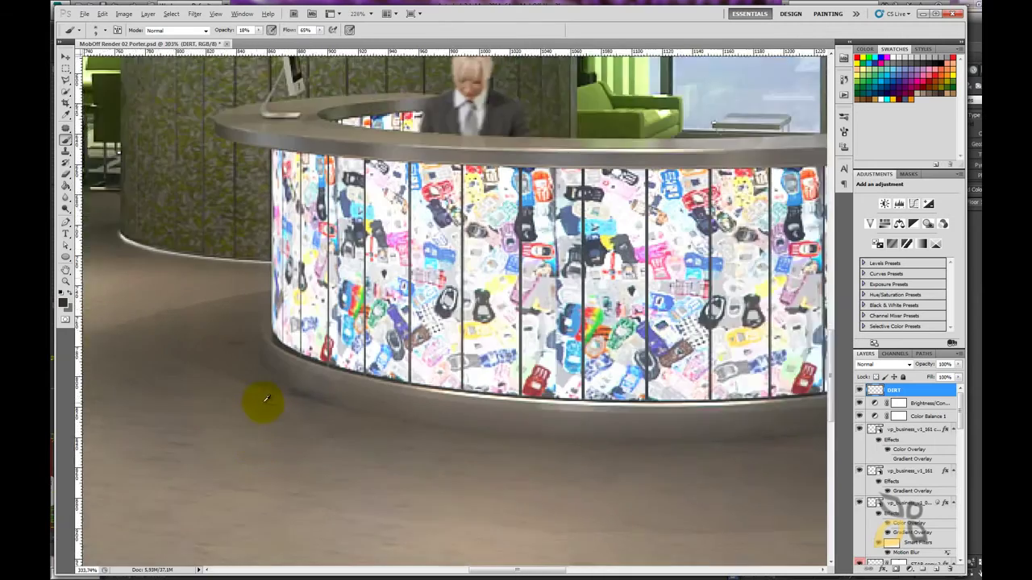
{"action": "scroll", "coordinate": [260, 398], "scroll_direction": "up", "scroll_amount": 2}
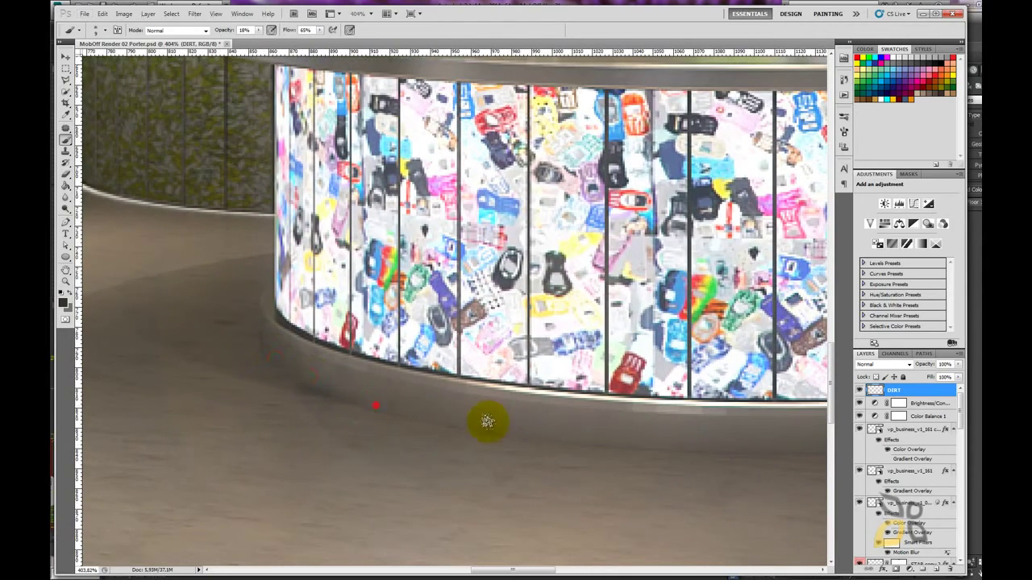
{"action": "scroll", "coordinate": [242, 403], "scroll_direction": "down", "scroll_amount": 1}
{"action": "scroll", "coordinate": [168, 392], "scroll_direction": "down", "scroll_amount": 1}
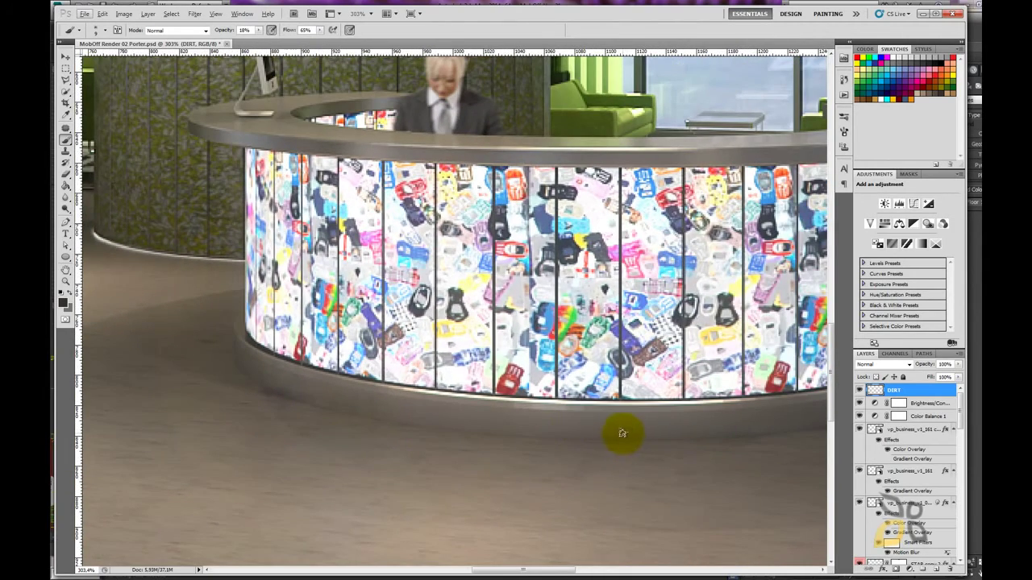
{"action": "scroll", "coordinate": [376, 430], "scroll_direction": "down", "scroll_amount": 1}
{"action": "scroll", "coordinate": [376, 431], "scroll_direction": "down", "scroll_amount": 1}
{"action": "scroll", "coordinate": [386, 436], "scroll_direction": "down", "scroll_amount": 2}
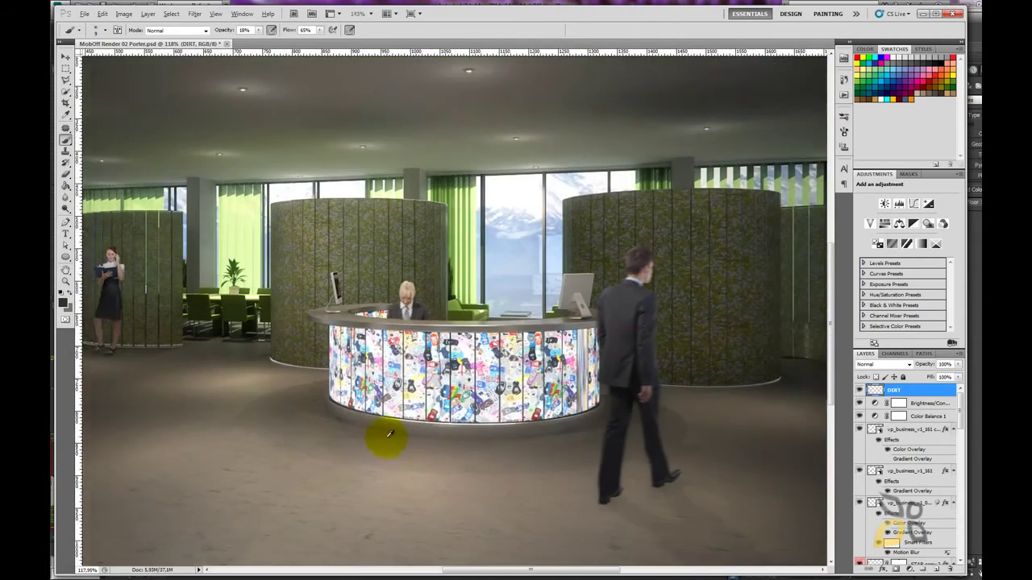
{"action": "scroll", "coordinate": [560, 429], "scroll_direction": "up", "scroll_amount": 1}
{"action": "scroll", "coordinate": [553, 425], "scroll_direction": "up", "scroll_amount": 1}
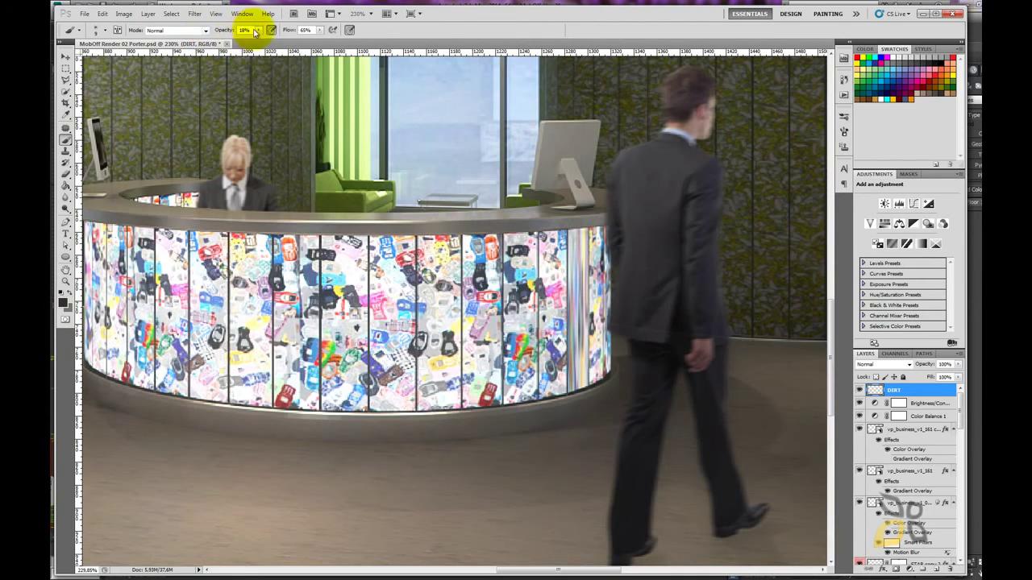
- Set a soft brush size in the Brush Preset picker
{"action": "left_click", "coordinate": [102, 31]}
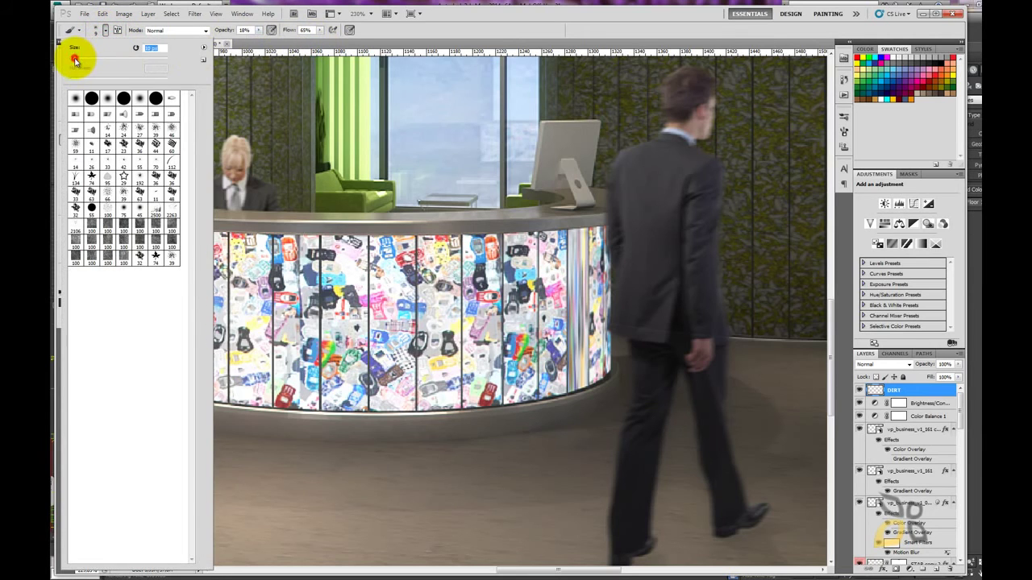
{"action": "left_click", "coordinate": [504, 230]}
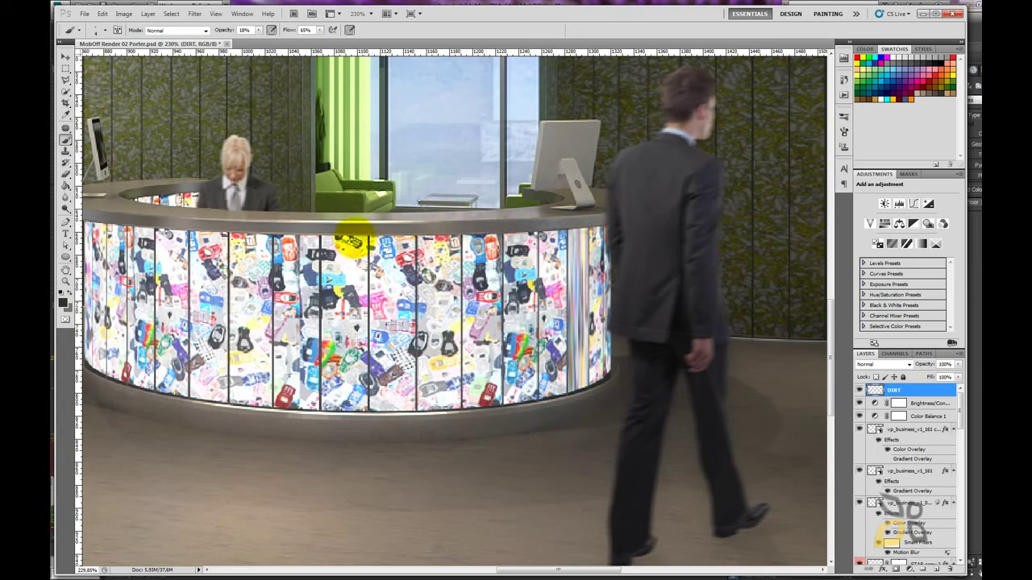
{"action": "scroll", "coordinate": [462, 274], "scroll_direction": "down", "scroll_amount": 2}
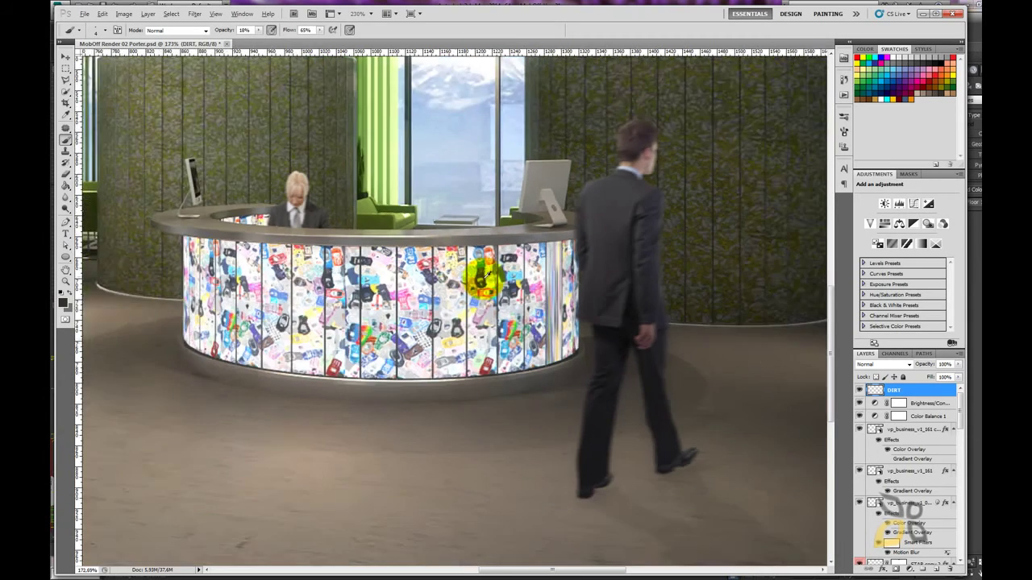
{"action": "scroll", "coordinate": [483, 274], "scroll_direction": "down", "scroll_amount": 1}
{"action": "scroll", "coordinate": [212, 266], "scroll_direction": "up", "scroll_amount": 3}
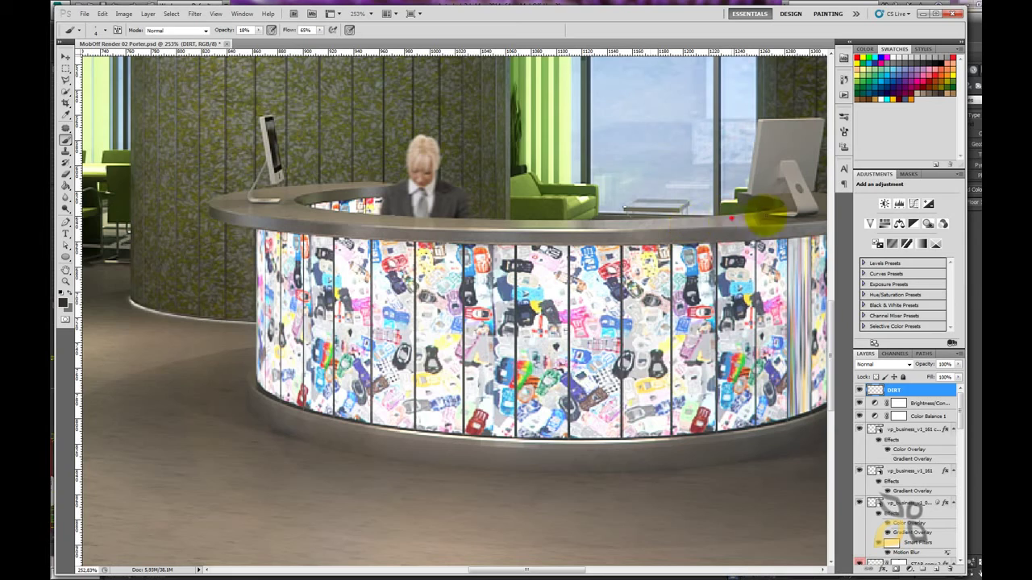
- Paint faint dirt at 18% opacity along the desk's top edge, monitor base and stand
{"action": "left_click_drag", "start_coordinate": [765, 212], "coordinate": [802, 200]}
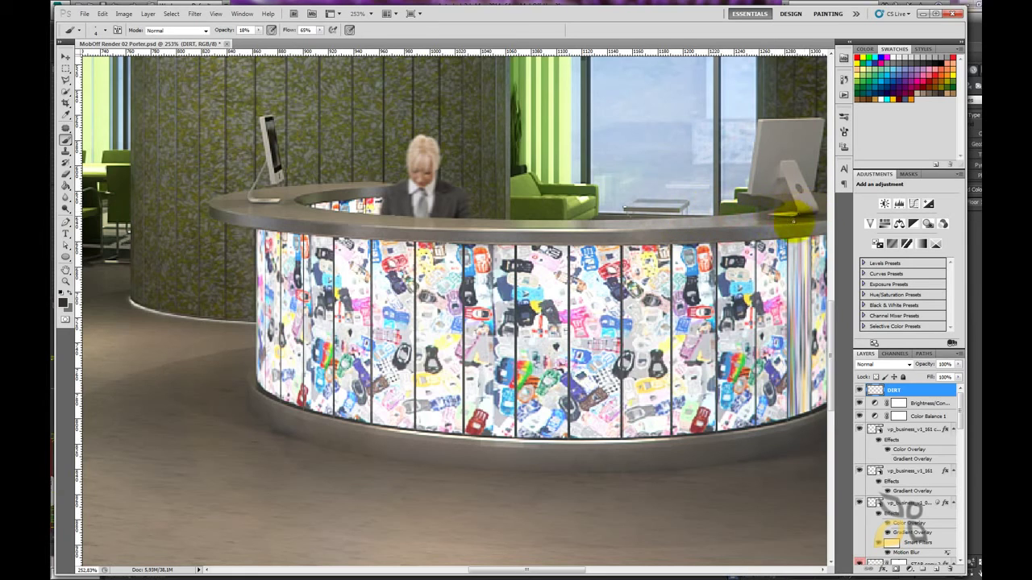
{"action": "left_click_drag", "start_coordinate": [758, 190], "coordinate": [800, 191]}
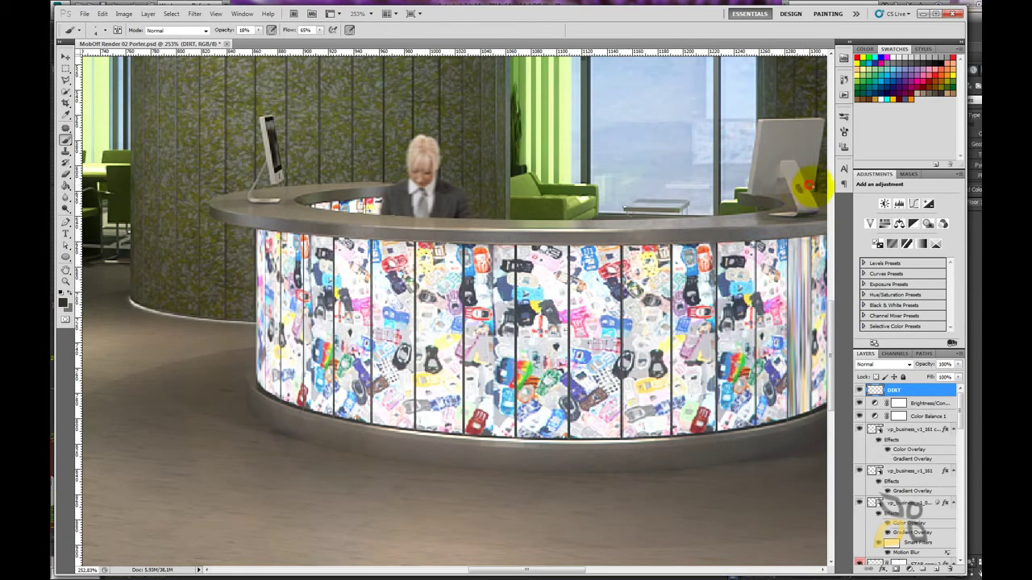
{"action": "left_click_drag", "start_coordinate": [268, 170], "coordinate": [273, 200]}
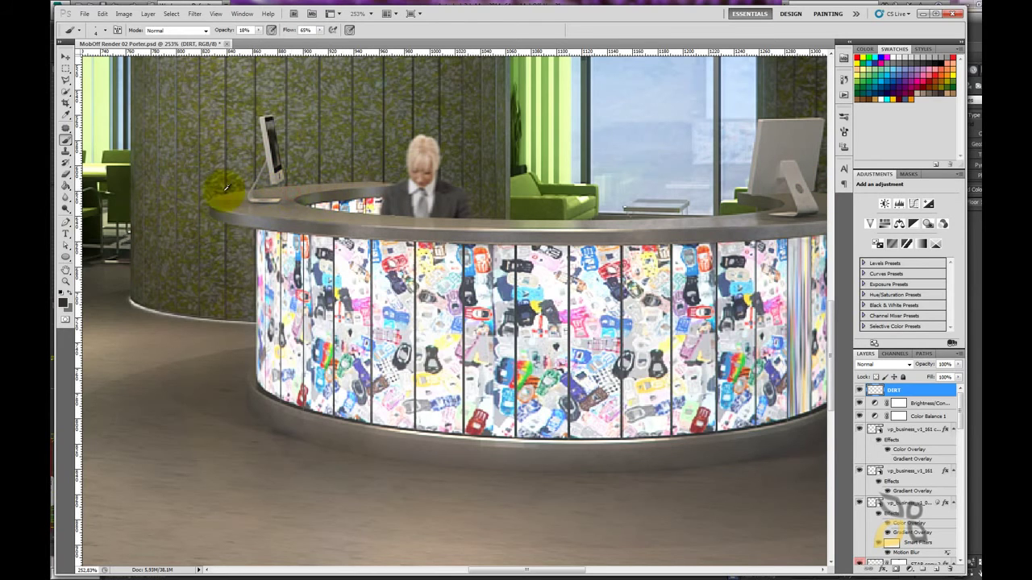
{"action": "scroll", "coordinate": [553, 179], "scroll_direction": "down", "scroll_amount": 5}
{"action": "scroll", "coordinate": [589, 181], "scroll_direction": "down", "scroll_amount": 1}
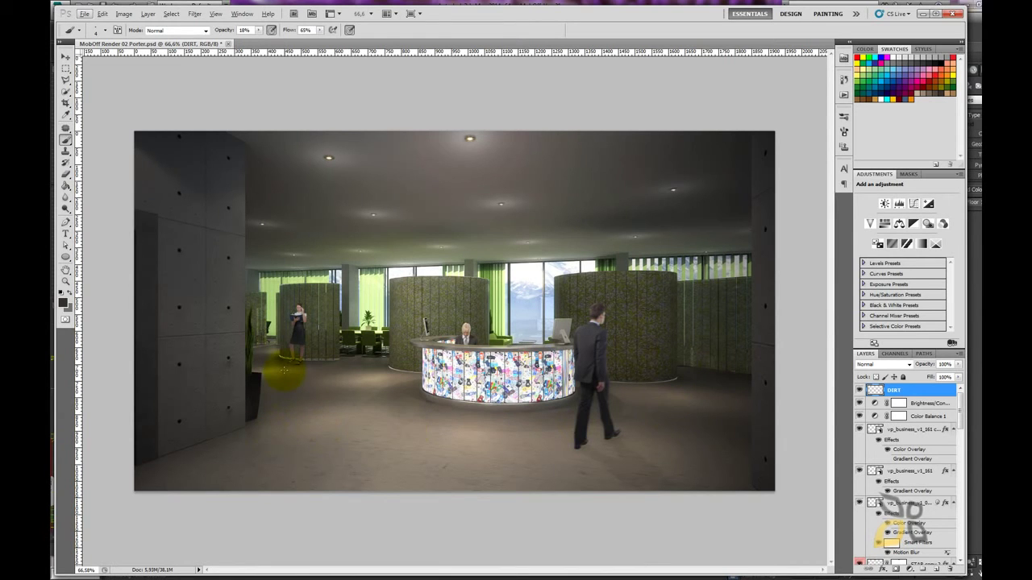
{"action": "scroll", "coordinate": [278, 363], "scroll_direction": "up", "scroll_amount": 1}
{"action": "scroll", "coordinate": [278, 359], "scroll_direction": "up", "scroll_amount": 1}
{"action": "scroll", "coordinate": [272, 343], "scroll_direction": "up", "scroll_amount": 1}
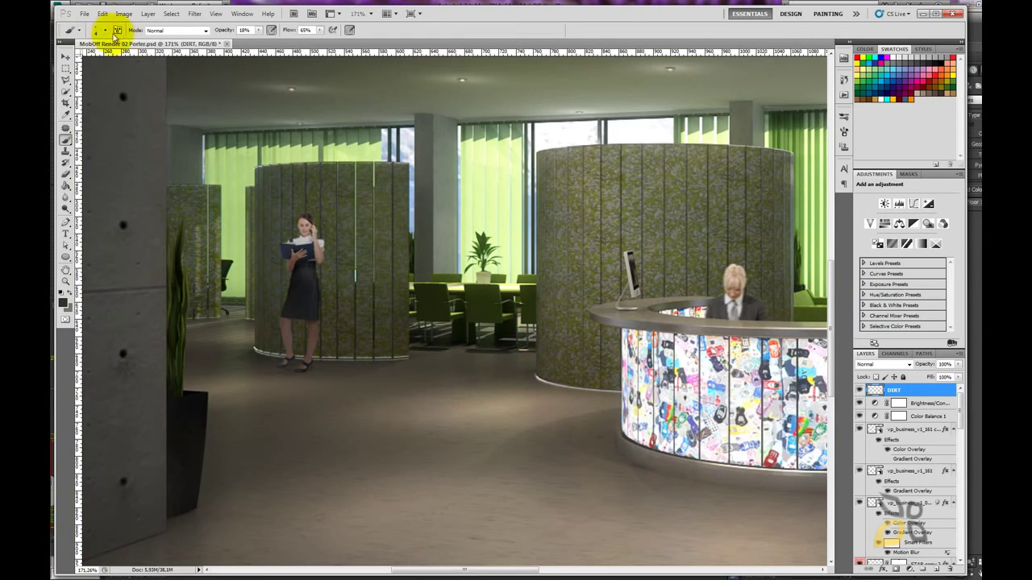
- Resize the brush and dab faint dirt along the wall base, meeting-table floor and desk
{"action": "left_click", "coordinate": [98, 31]}
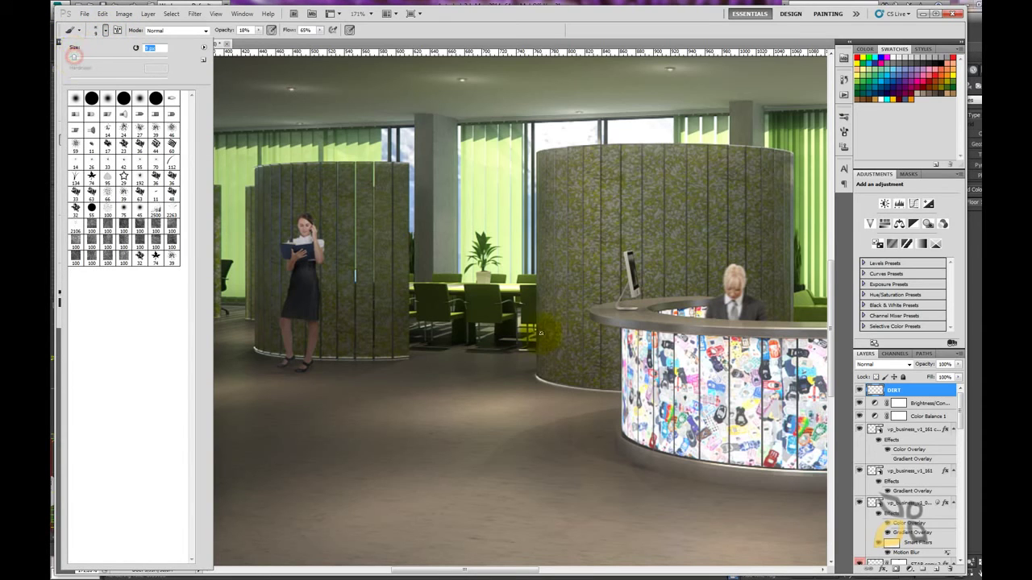
{"action": "left_click", "coordinate": [542, 377]}
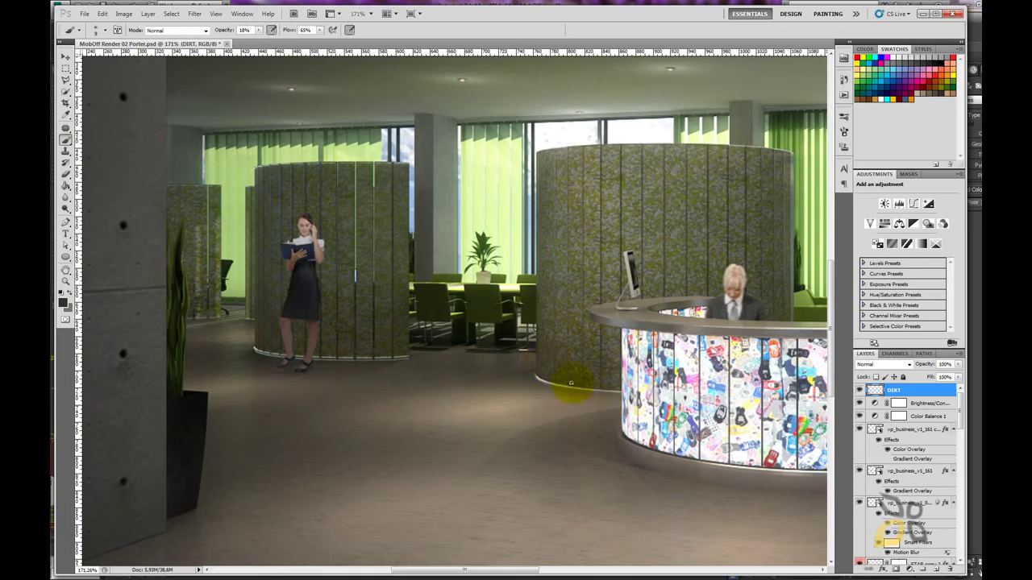
{"action": "left_click_drag", "start_coordinate": [554, 383], "coordinate": [522, 374]}
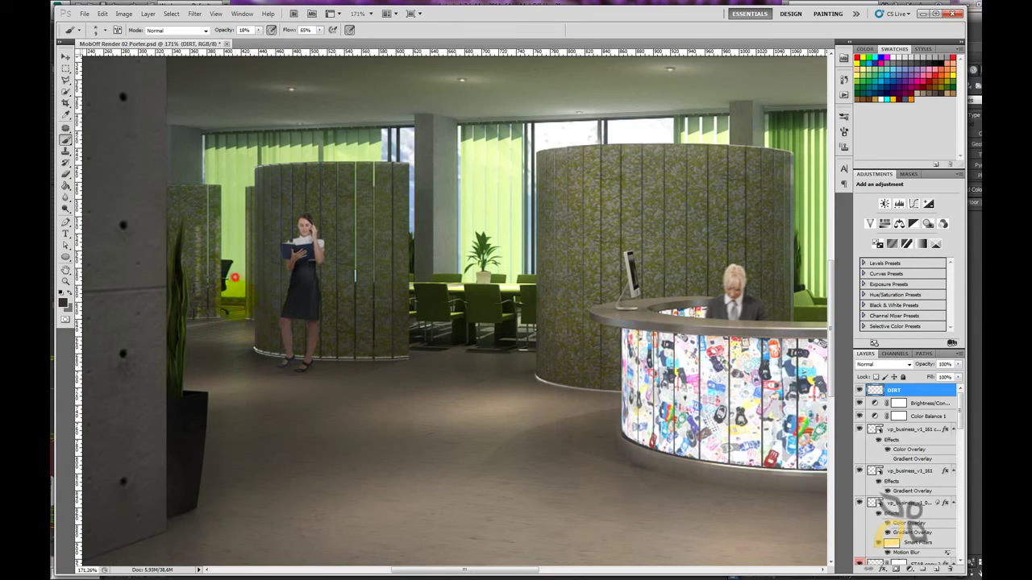
{"action": "left_click_drag", "start_coordinate": [459, 282], "coordinate": [516, 278]}
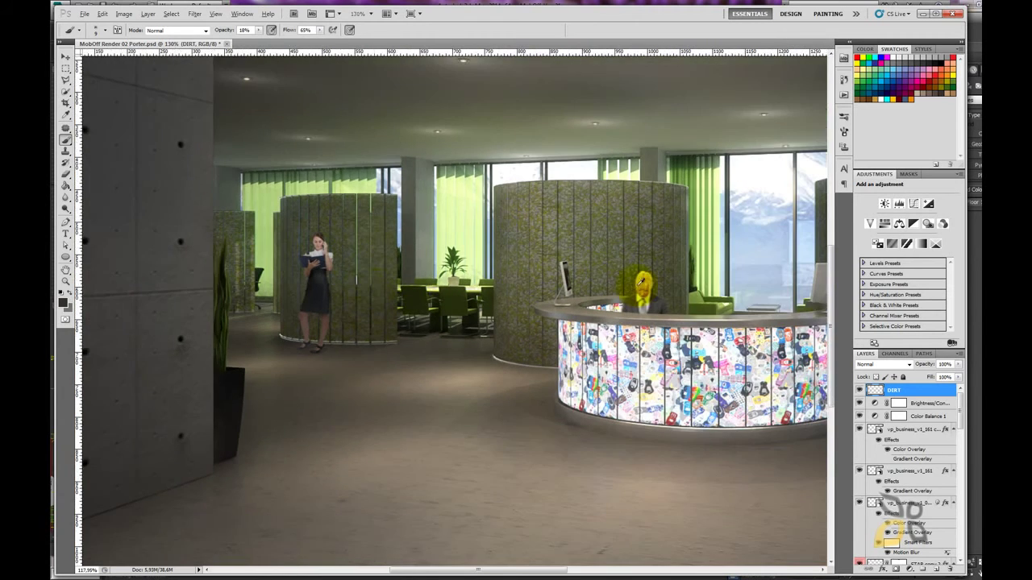
{"action": "left_click_drag", "start_coordinate": [392, 312], "coordinate": [674, 258]}
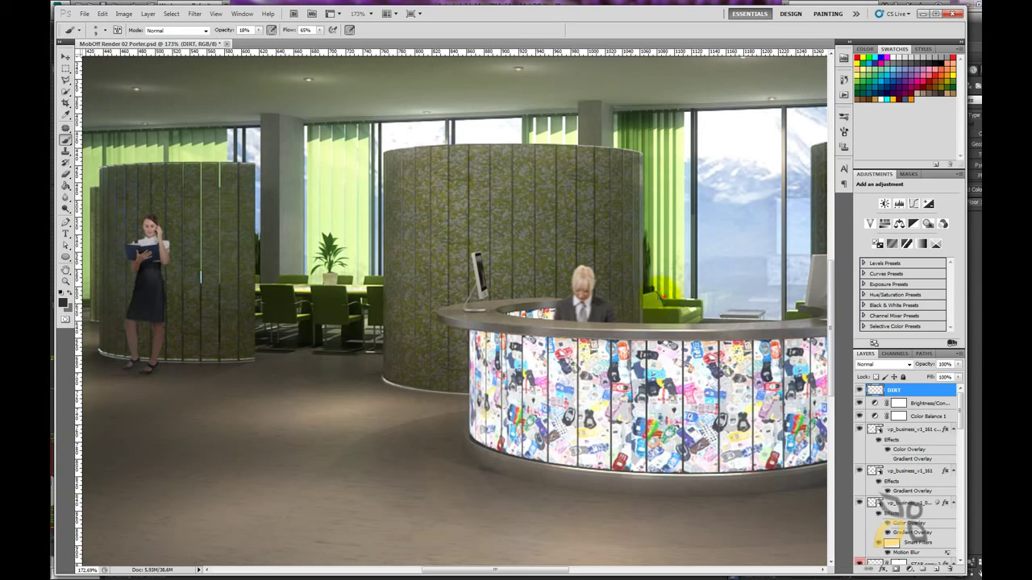
{"action": "left_click", "coordinate": [663, 295]}
{"action": "left_click", "coordinate": [754, 313]}
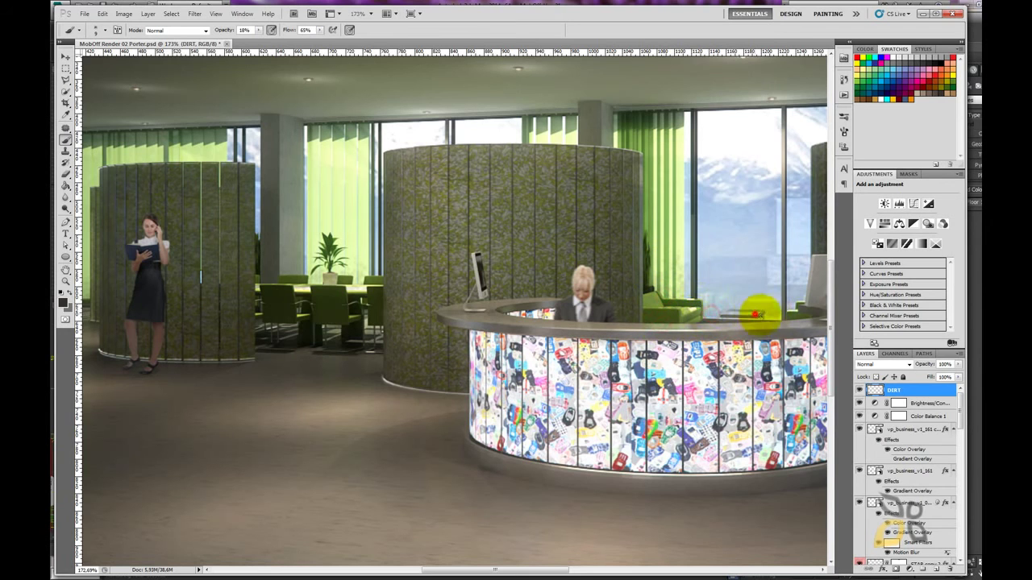
- Zoom out to judge the new dirt across the whole office render
{"action": "mouse_move", "coordinate": [792, 308]}
{"action": "left_mouse_down"}
{"action": "mouse_move", "coordinate": [445, 228]}
{"action": "mouse_move", "coordinate": [672, 387]}
{"action": "left_mouse_up"}
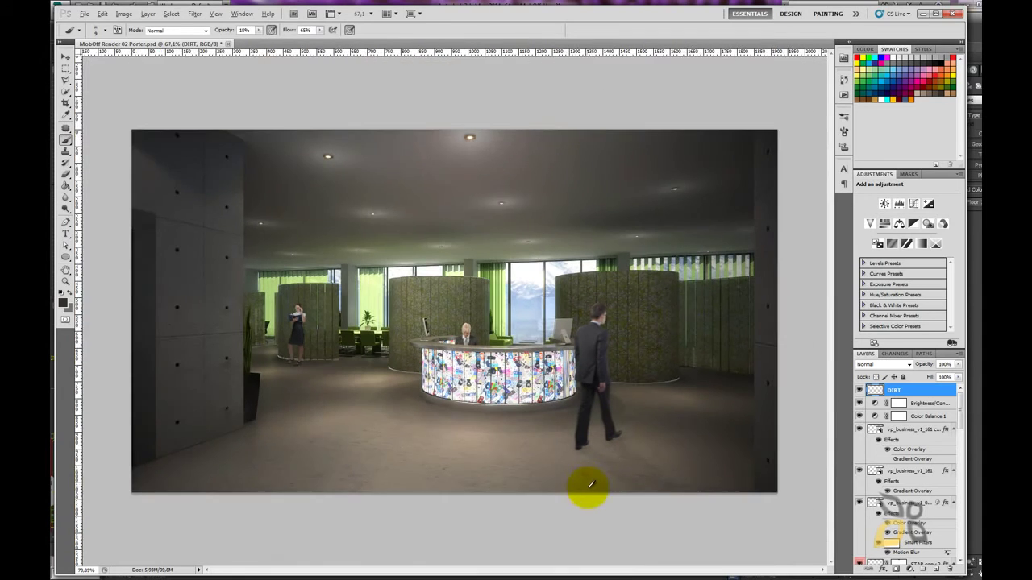
{"action": "left_click_drag", "start_coordinate": [594, 445], "coordinate": [640, 462]}
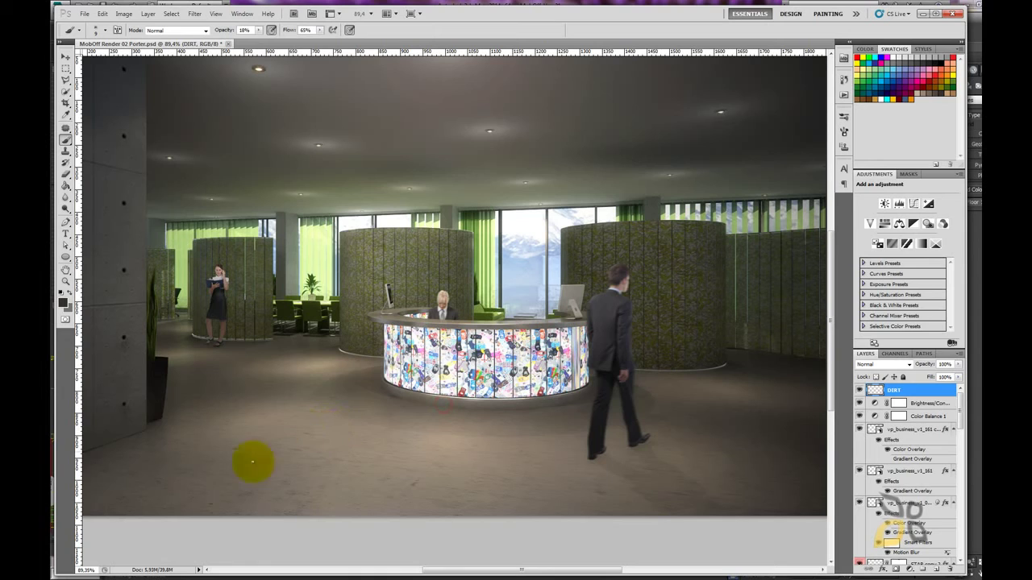
{"action": "left_click_drag", "start_coordinate": [403, 419], "coordinate": [396, 419]}
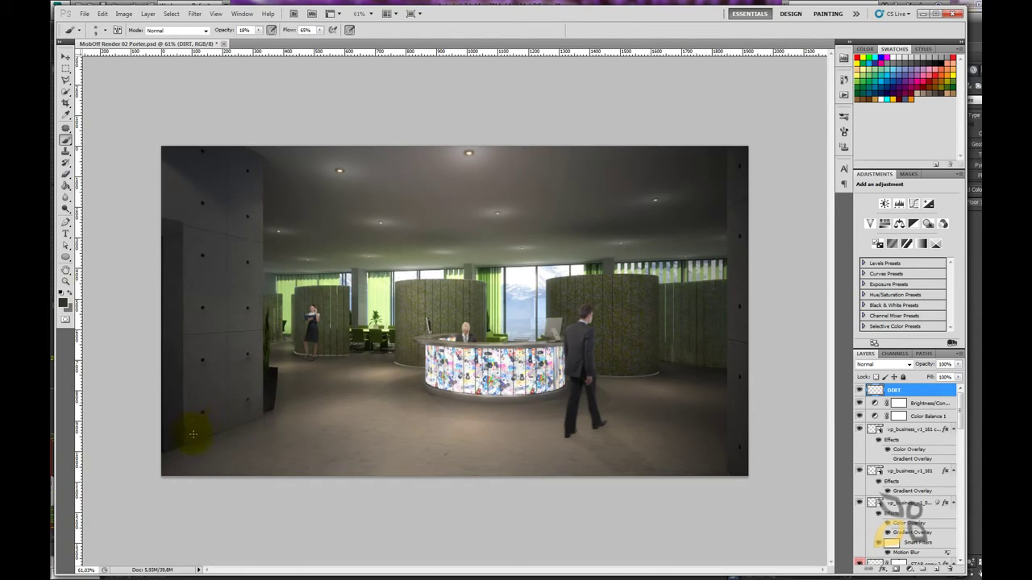
{"action": "scroll", "coordinate": [403, 322], "scroll_direction": "down", "scroll_amount": 2}
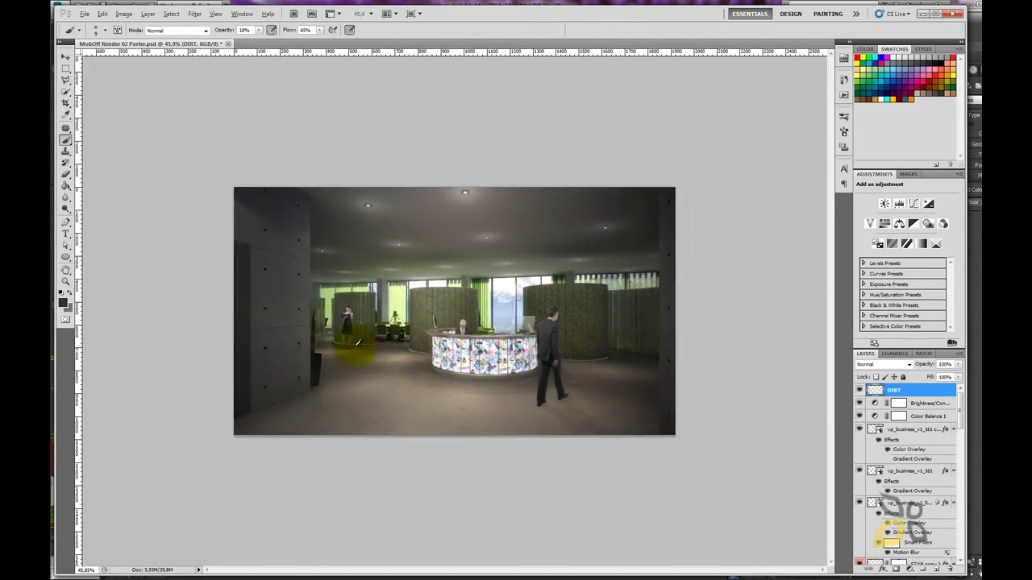
{"action": "scroll", "coordinate": [449, 323], "scroll_direction": "down", "scroll_amount": 1}
{"action": "scroll", "coordinate": [645, 355], "scroll_direction": "up", "scroll_amount": 1}
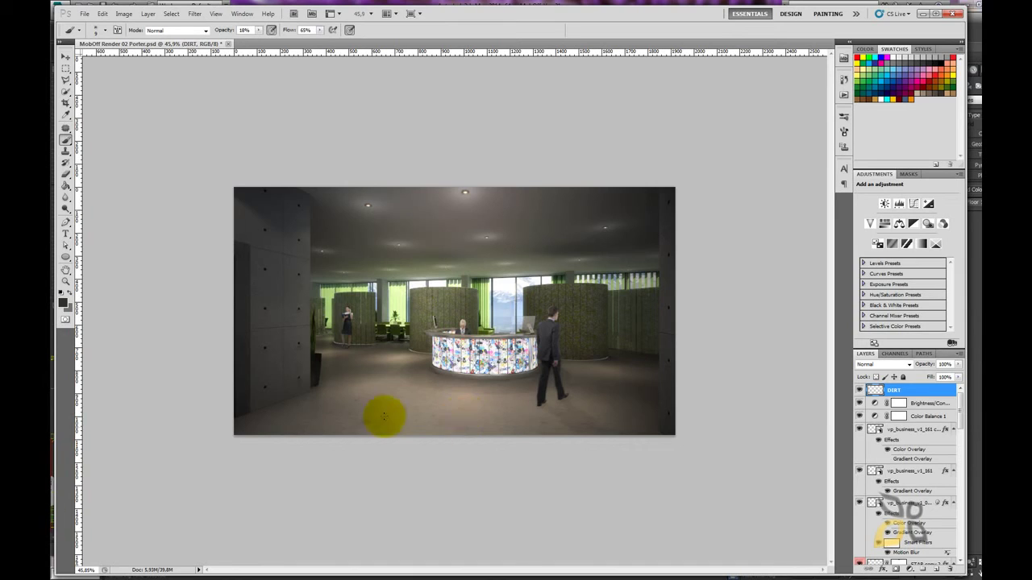
{"action": "scroll", "coordinate": [488, 391], "scroll_direction": "up", "scroll_amount": 1}
{"action": "scroll", "coordinate": [484, 399], "scroll_direction": "up", "scroll_amount": 2}
{"action": "scroll", "coordinate": [472, 413], "scroll_direction": "up", "scroll_amount": 1}
- Zoom in and paint faint dirt across the desk's lower patterned panels
{"action": "scroll", "coordinate": [466, 416], "scroll_direction": "up", "scroll_amount": 1}
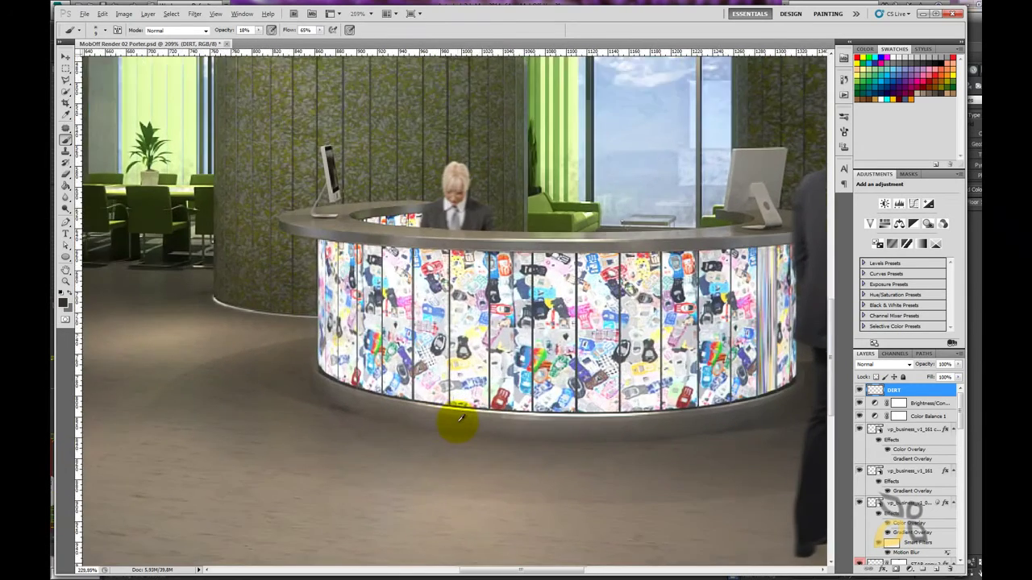
{"action": "scroll", "coordinate": [456, 417], "scroll_direction": "up", "scroll_amount": 2}
{"action": "scroll", "coordinate": [431, 406], "scroll_direction": "up", "scroll_amount": 1}
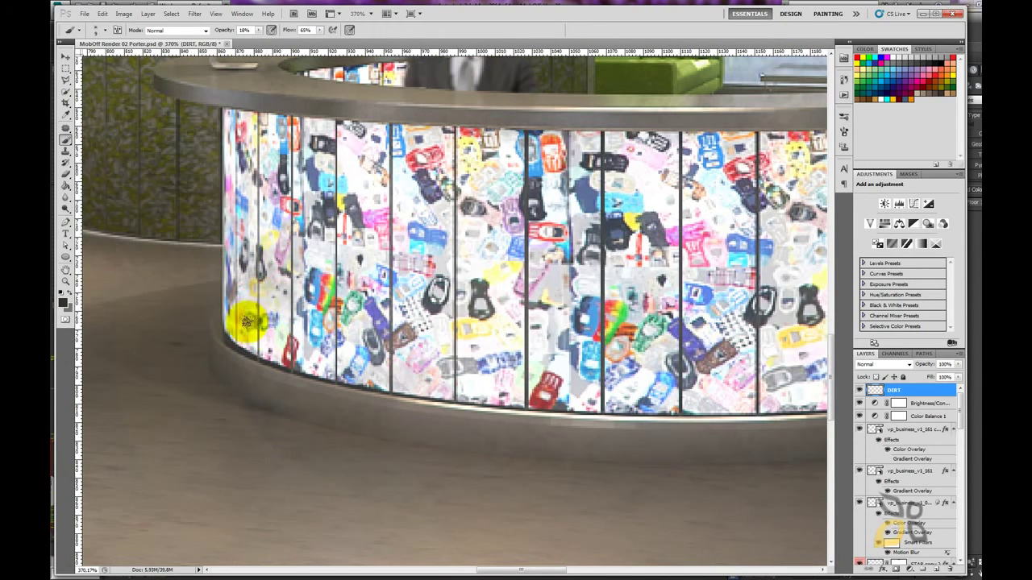
{"action": "left_click_drag", "start_coordinate": [287, 346], "coordinate": [355, 340]}
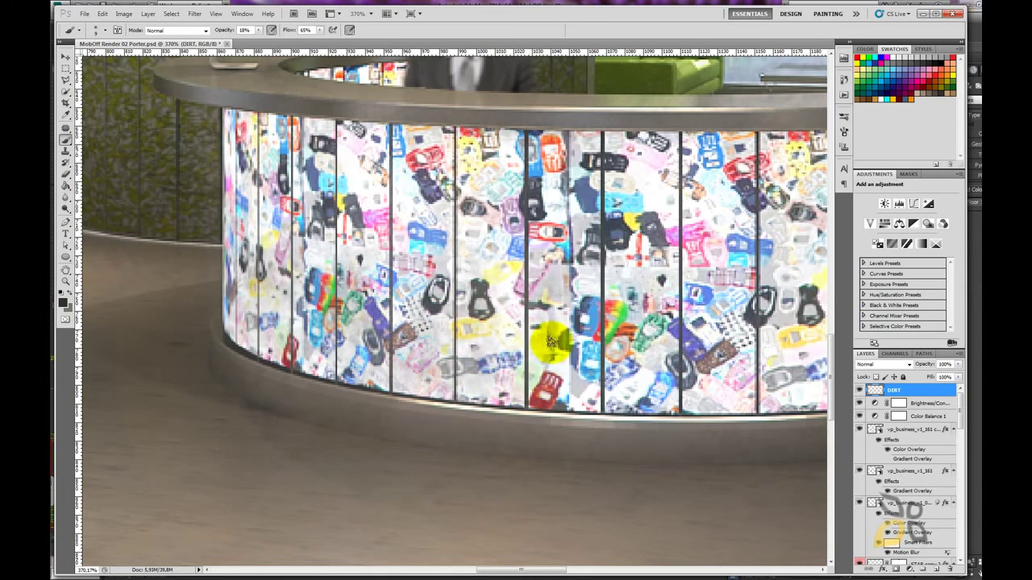
- Adjust the zoom to inspect the reception desk front at about 278%
{"action": "scroll", "coordinate": [481, 379], "scroll_direction": "down", "scroll_amount": 3}
{"action": "scroll", "coordinate": [481, 379], "scroll_direction": "up", "scroll_amount": 1}
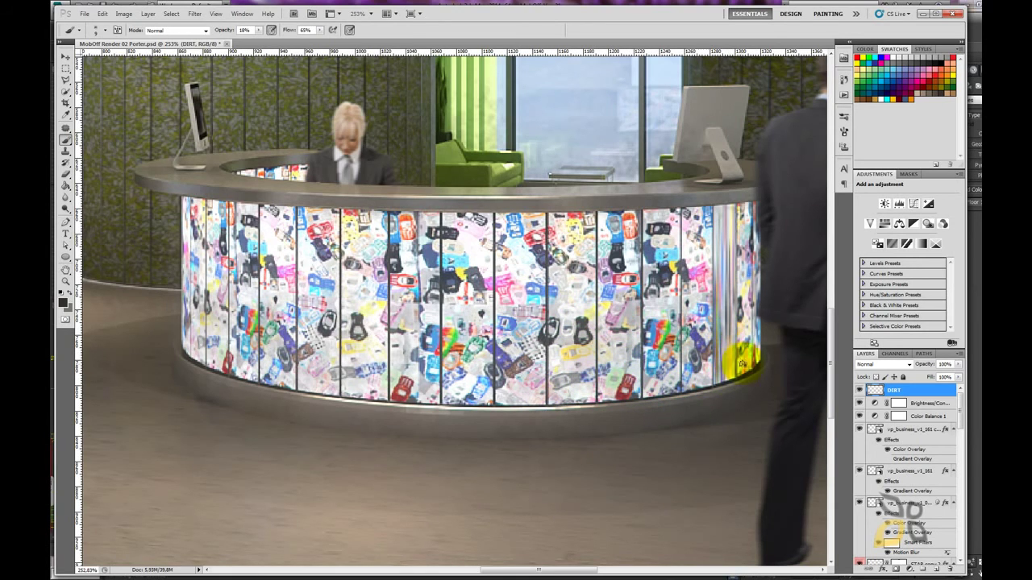
{"action": "scroll", "coordinate": [594, 332], "scroll_direction": "down", "scroll_amount": 3}
{"action": "scroll", "coordinate": [564, 345], "scroll_direction": "down", "scroll_amount": 2}
{"action": "scroll", "coordinate": [524, 351], "scroll_direction": "down", "scroll_amount": 2}
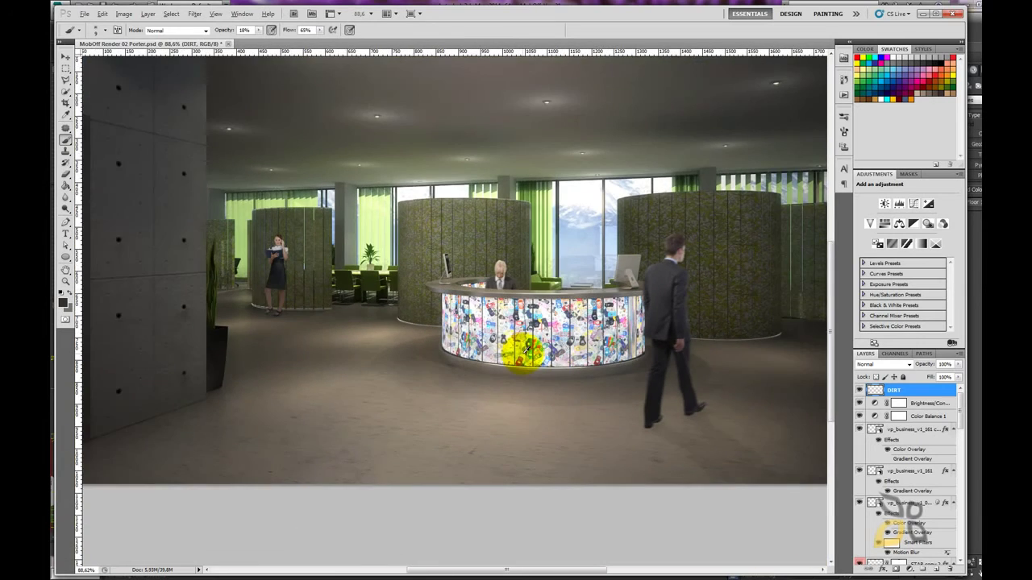
{"action": "scroll", "coordinate": [516, 354], "scroll_direction": "down", "scroll_amount": 1}
{"action": "scroll", "coordinate": [415, 392], "scroll_direction": "down", "scroll_amount": 1}
{"action": "scroll", "coordinate": [403, 387], "scroll_direction": "down", "scroll_amount": 1}
{"action": "scroll", "coordinate": [414, 450], "scroll_direction": "up", "scroll_amount": 2}
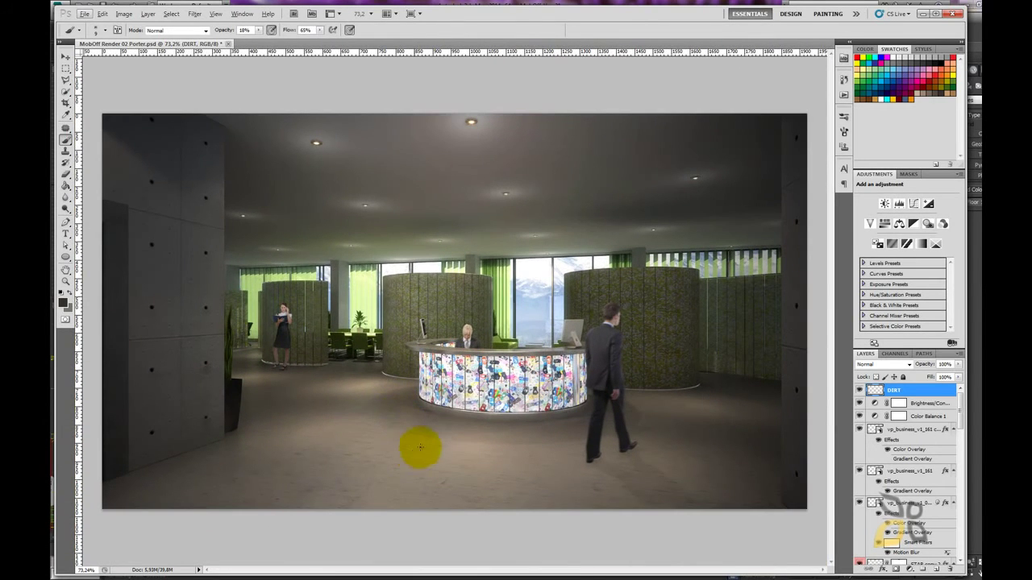
{"action": "scroll", "coordinate": [525, 433], "scroll_direction": "up", "scroll_amount": 5}
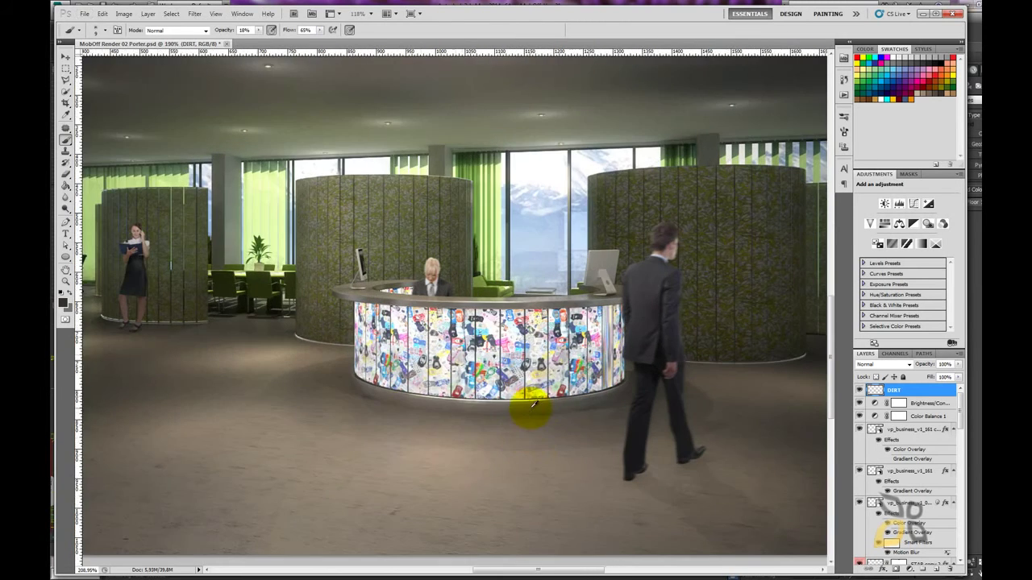
{"action": "scroll", "coordinate": [532, 405], "scroll_direction": "up", "scroll_amount": 2}
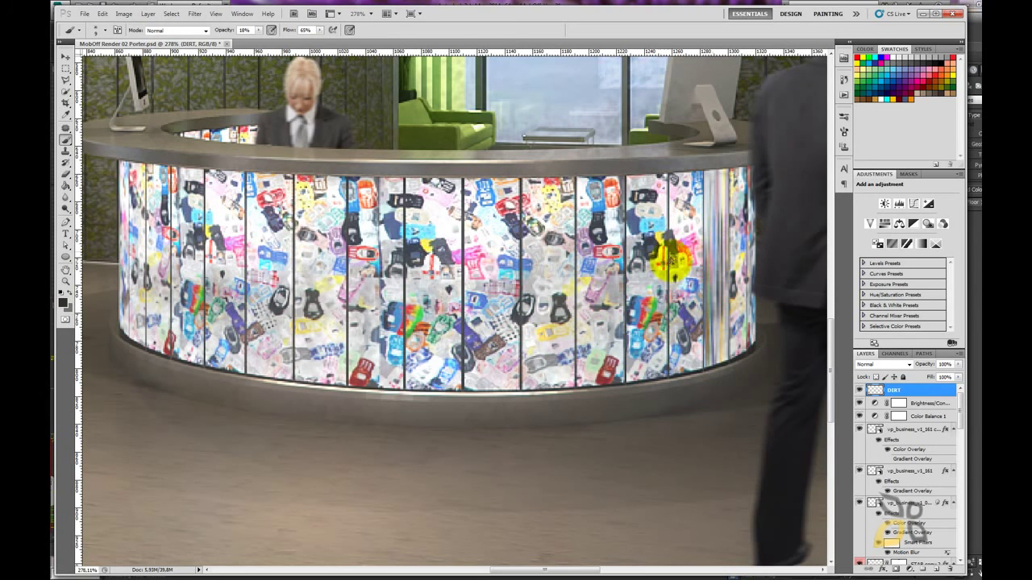
- Convert the locked Background into an editable Layer 0
{"action": "scroll", "coordinate": [952, 484], "scroll_direction": "down", "scroll_amount": 3}
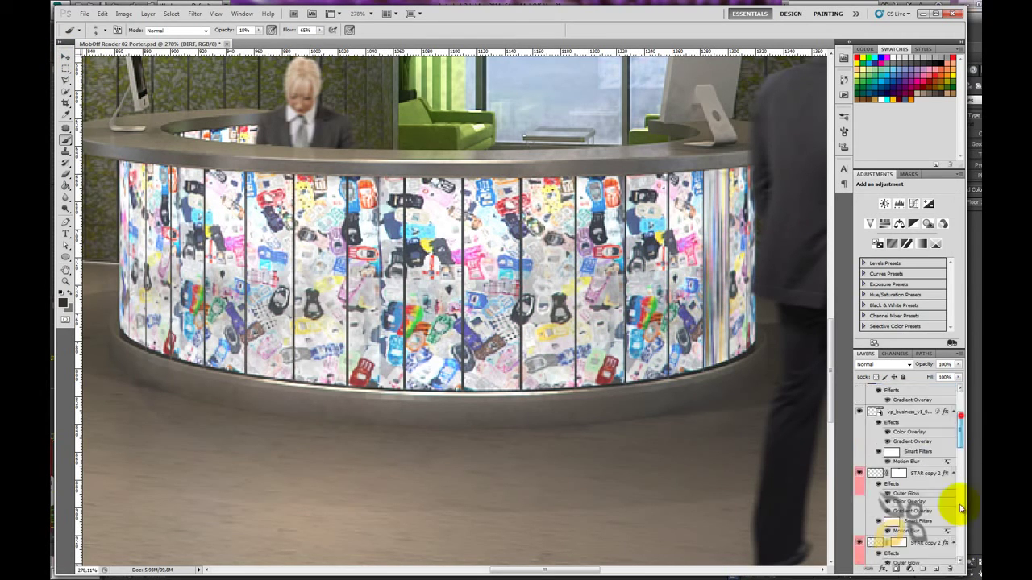
{"action": "scroll", "coordinate": [959, 508], "scroll_direction": "down", "scroll_amount": 5}
{"action": "left_click", "coordinate": [911, 532]}
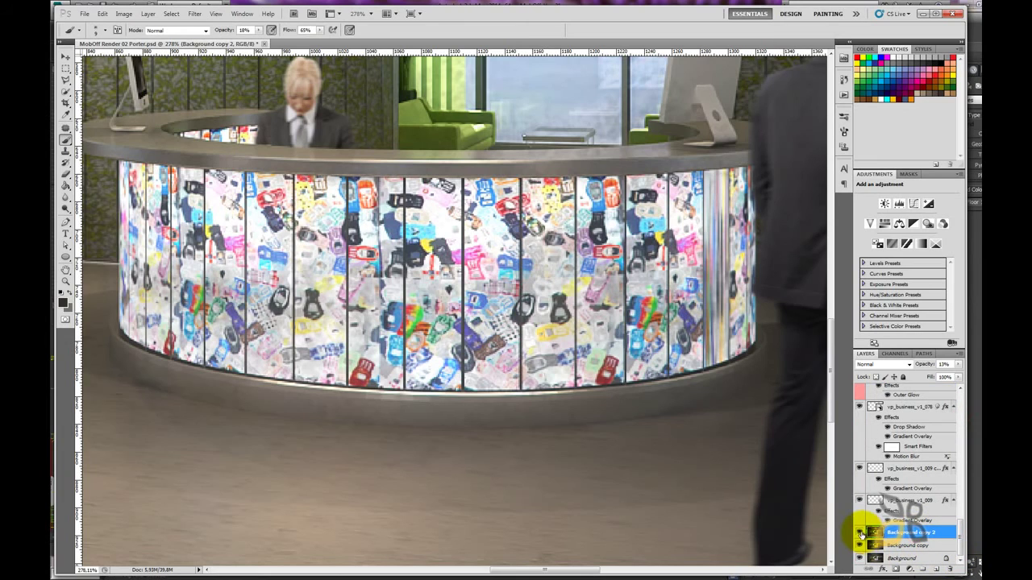
{"action": "left_click", "coordinate": [923, 546]}
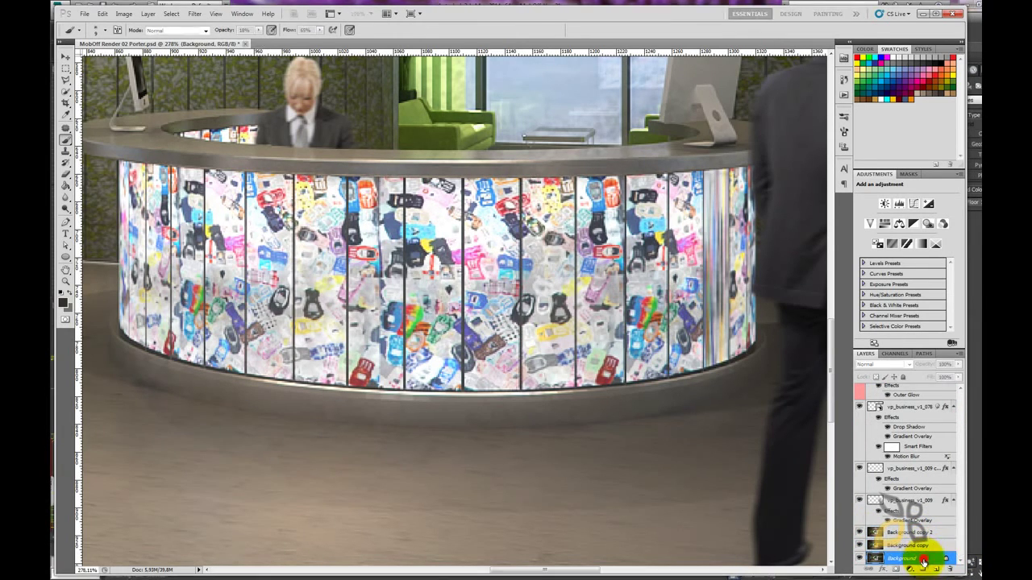
{"action": "double_click", "coordinate": [919, 559]}
{"action": "left_click", "coordinate": [617, 179]}
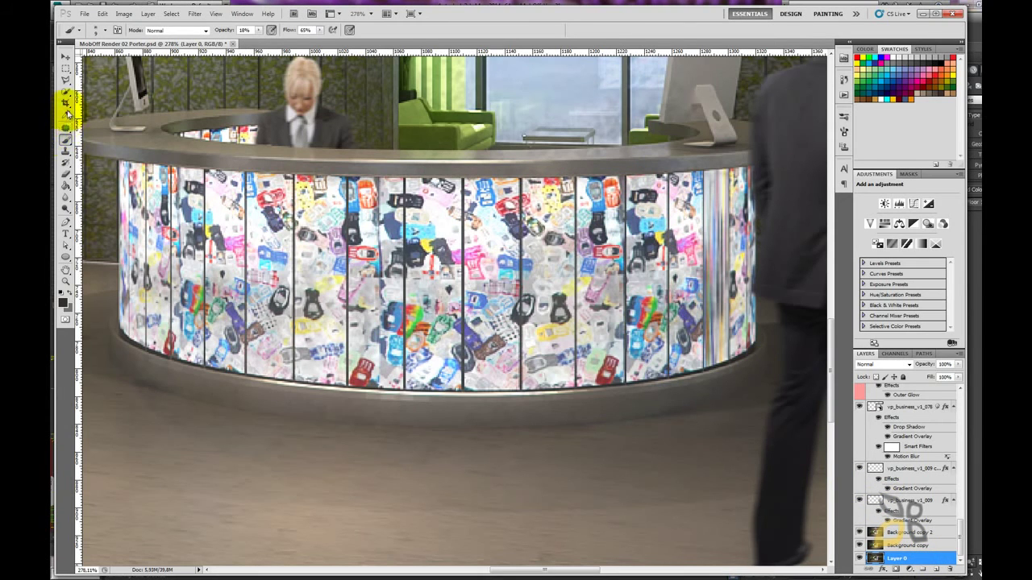
- Lasso the desk's right-end strip and copy it onto a new Layer 1
{"action": "left_click", "coordinate": [64, 69]}
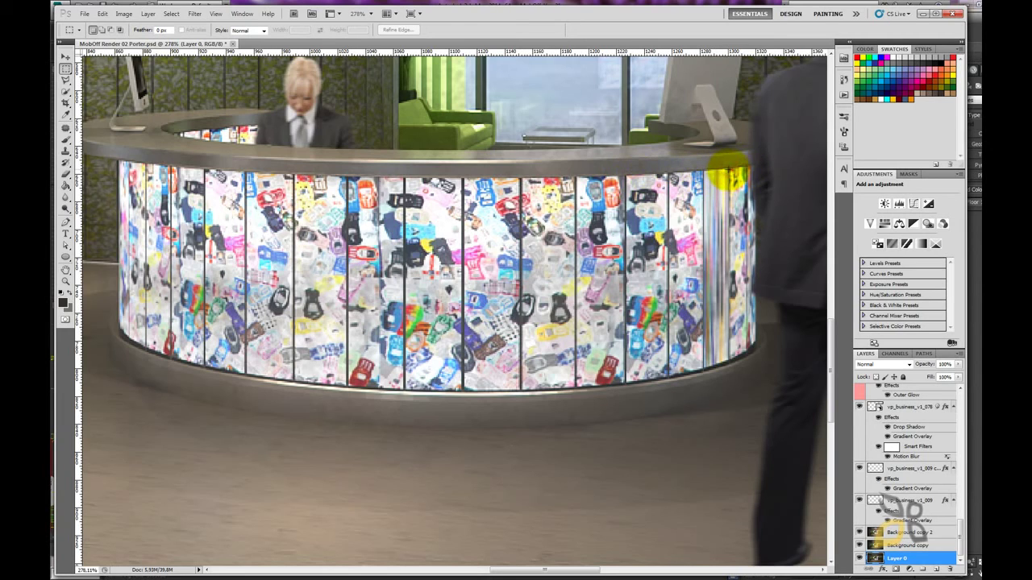
{"action": "left_click", "coordinate": [65, 80]}
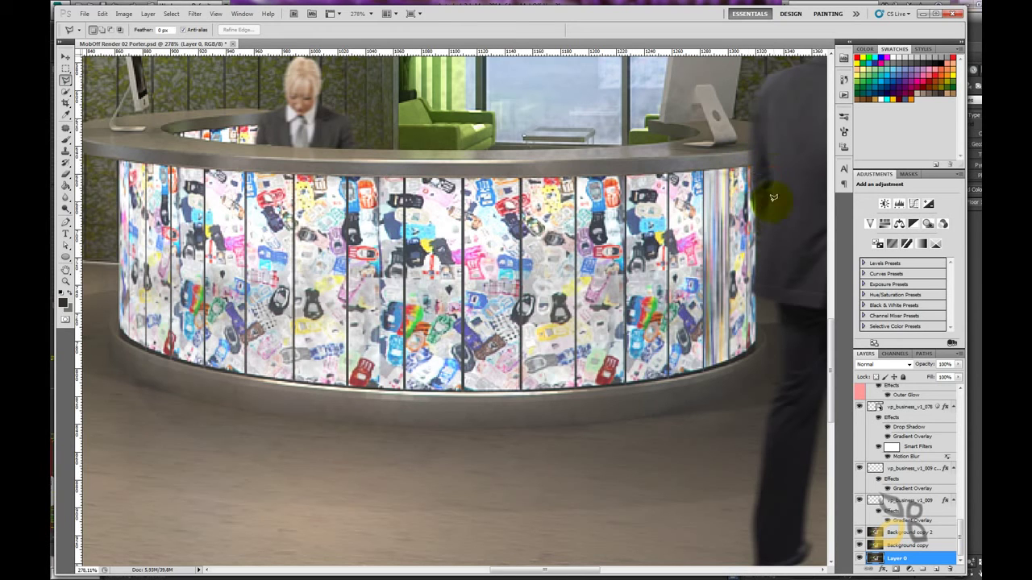
{"action": "scroll", "coordinate": [765, 172], "scroll_direction": "up", "scroll_amount": 2}
{"action": "scroll", "coordinate": [767, 172], "scroll_direction": "up", "scroll_amount": 2}
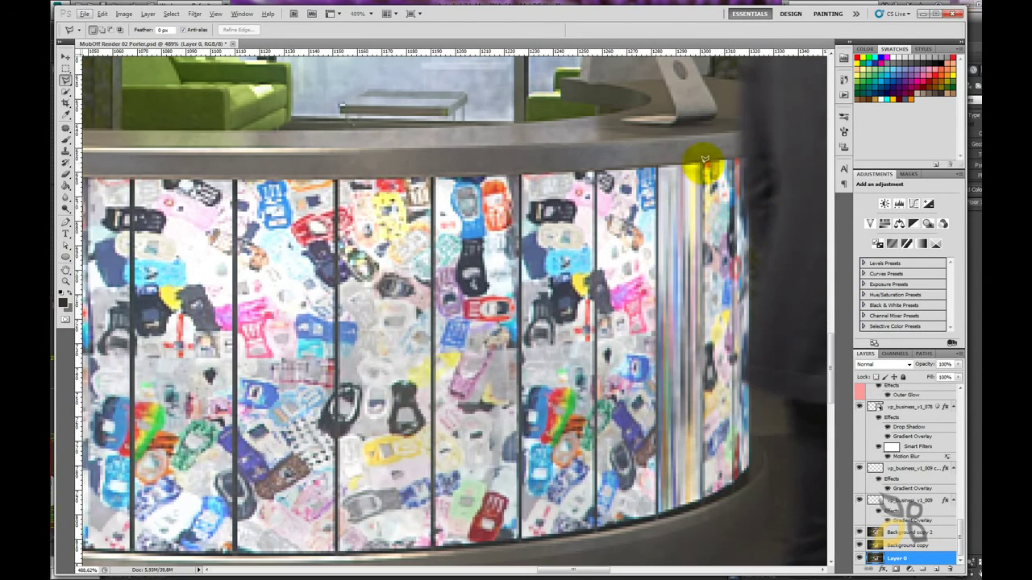
{"action": "mouse_move", "coordinate": [742, 153]}
{"action": "left_mouse_down"}
{"action": "mouse_move", "coordinate": [706, 493]}
{"action": "mouse_move", "coordinate": [702, 165]}
{"action": "left_mouse_up"}
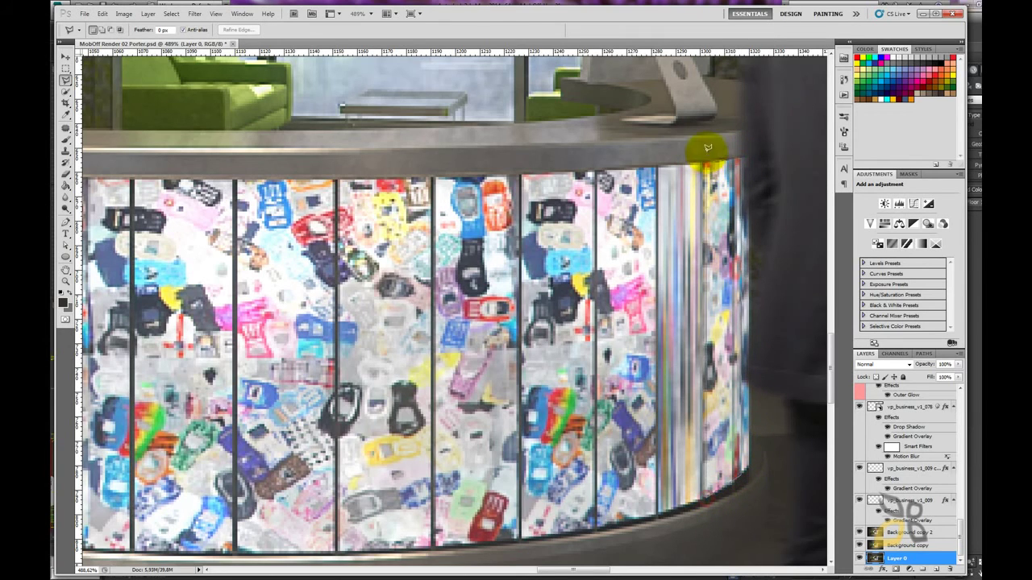
{"action": "right_click", "coordinate": [714, 238]}
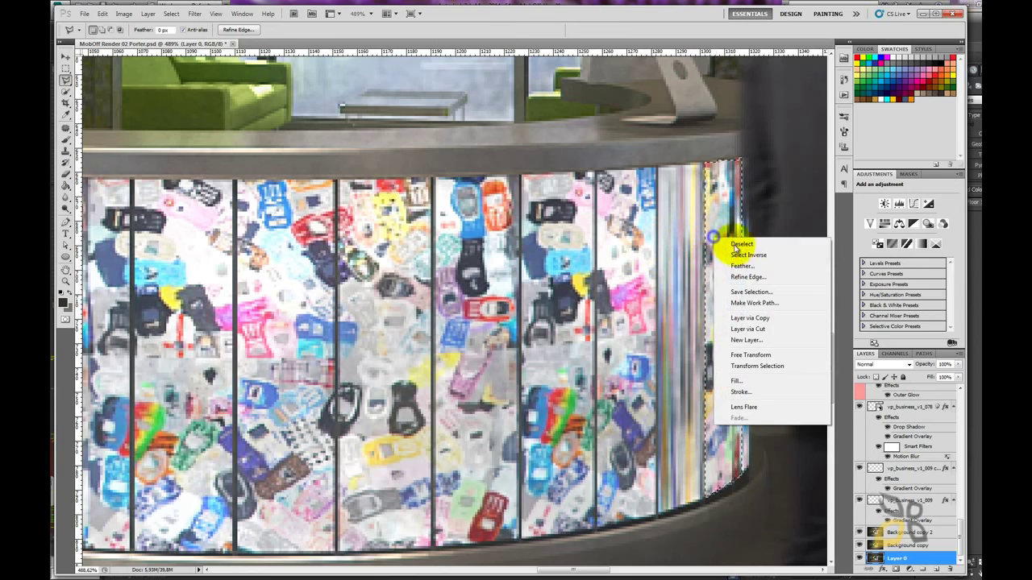
{"action": "left_click", "coordinate": [749, 319]}
- Move the copied strip left along the desk front and flip it horizontally
{"action": "left_click", "coordinate": [65, 58]}
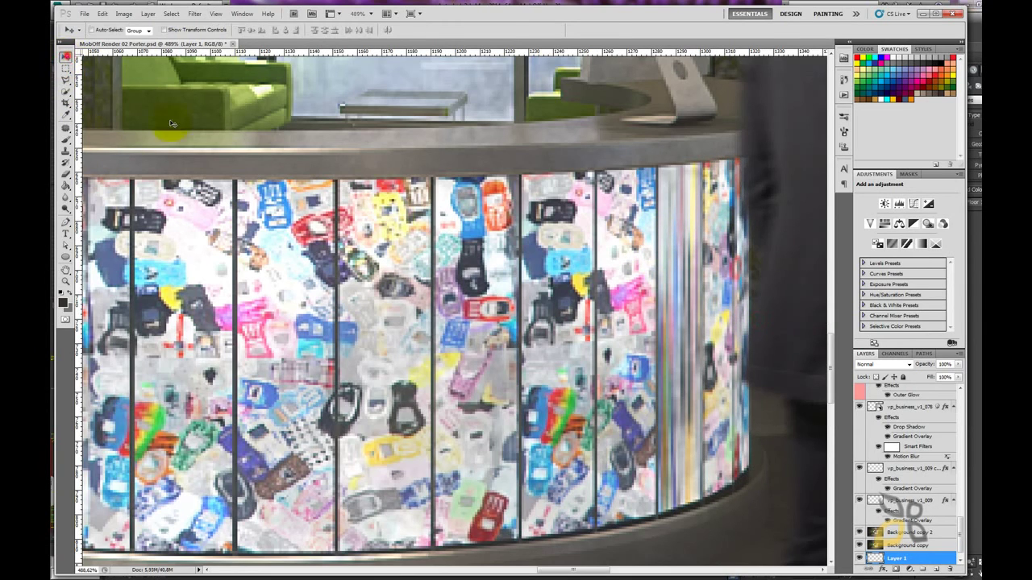
{"action": "left_click_drag", "start_coordinate": [723, 261], "coordinate": [680, 265]}
{"action": "scroll", "coordinate": [627, 275], "scroll_direction": "down", "scroll_amount": 2}
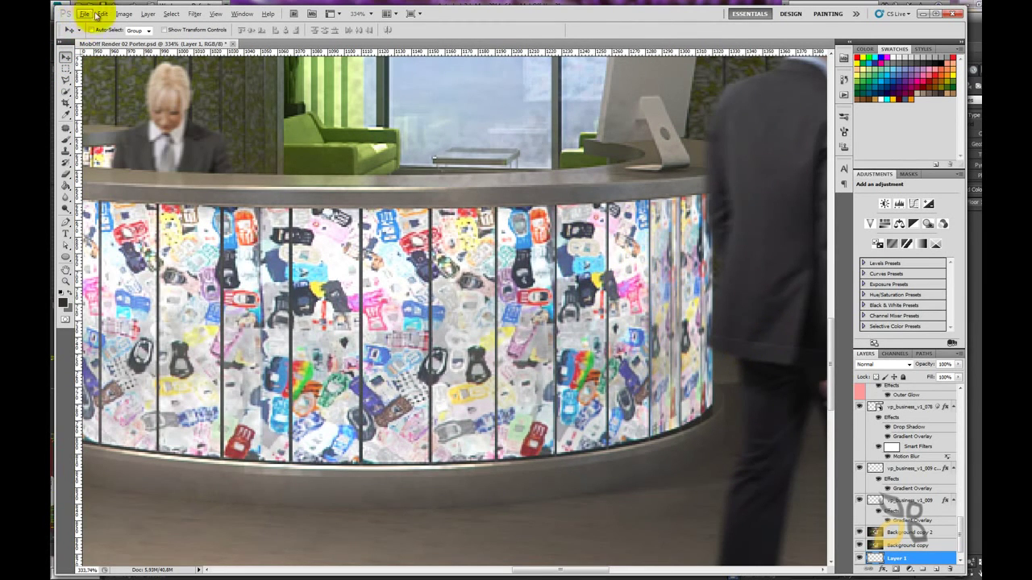
{"action": "left_click", "coordinate": [101, 13]}
{"action": "mouse_move", "coordinate": [117, 209]}
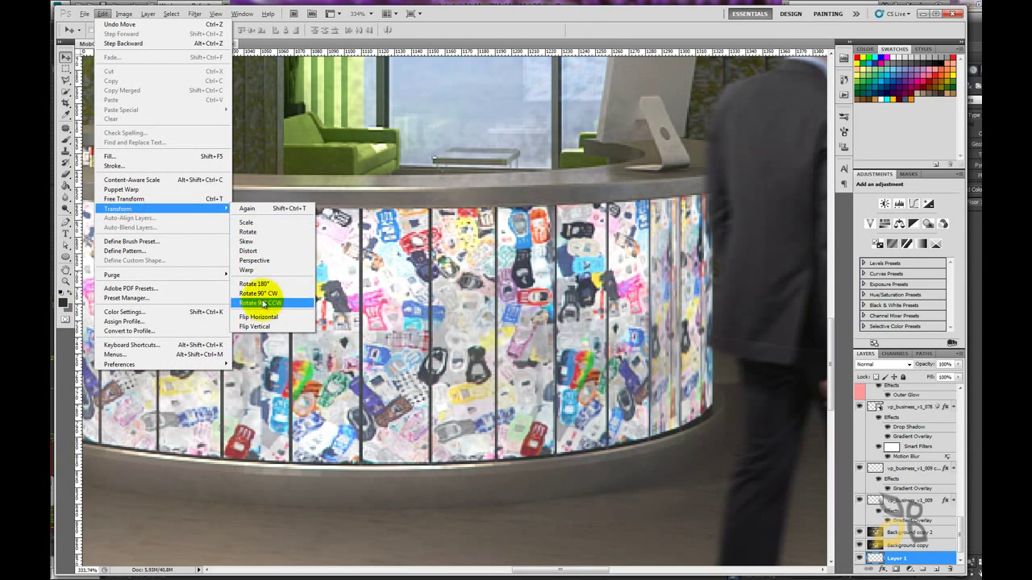
{"action": "left_click", "coordinate": [259, 317]}
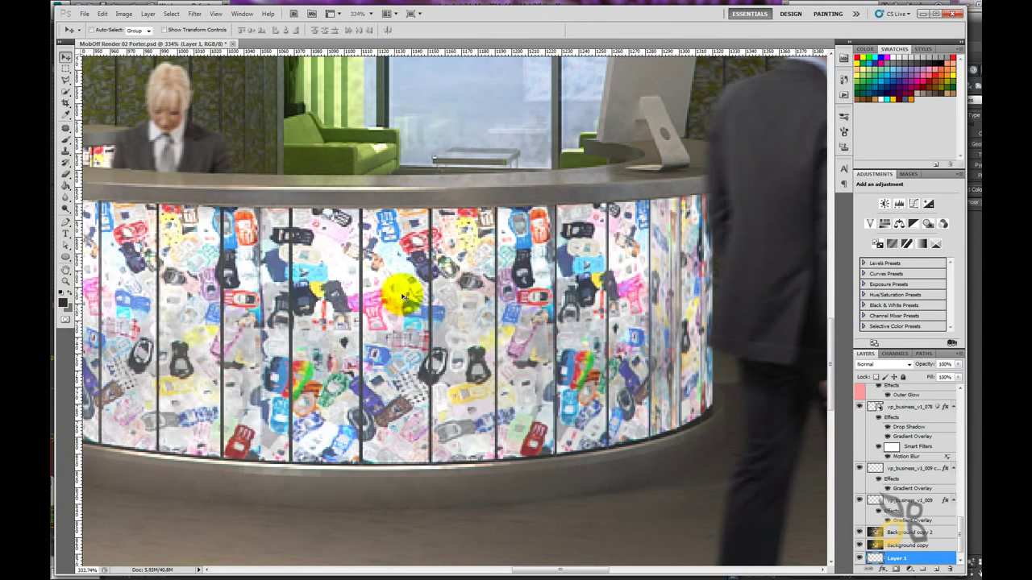
- Place Layer 1 just above Layer 0 and select Layer 0
{"action": "scroll", "coordinate": [618, 276], "scroll_direction": "down", "scroll_amount": 2}
{"action": "scroll", "coordinate": [627, 270], "scroll_direction": "down", "scroll_amount": 2}
{"action": "scroll", "coordinate": [505, 274], "scroll_direction": "down", "scroll_amount": 2}
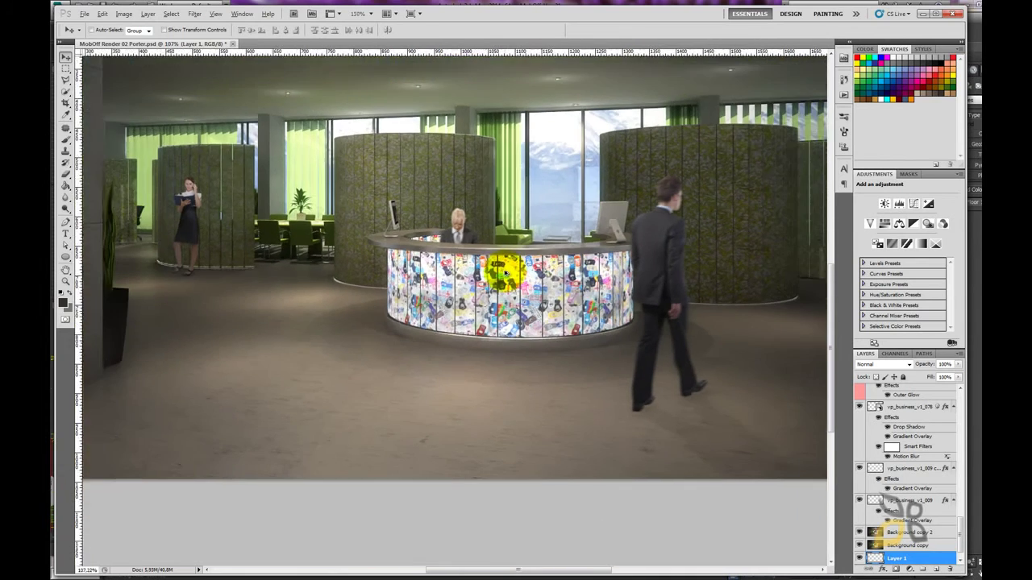
{"action": "scroll", "coordinate": [505, 274], "scroll_direction": "down", "scroll_amount": 1}
{"action": "scroll", "coordinate": [362, 286], "scroll_direction": "down", "scroll_amount": 2}
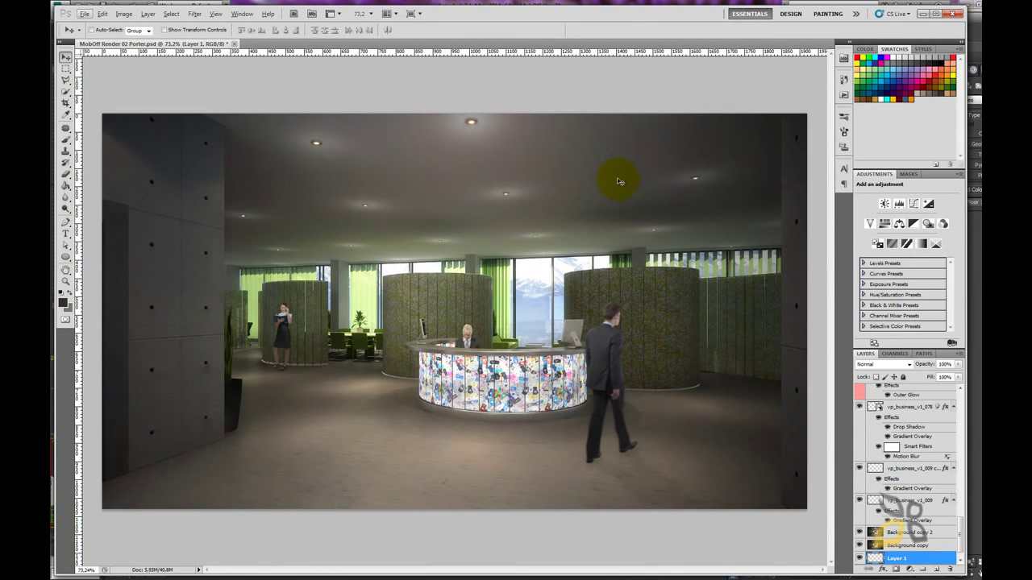
{"action": "scroll", "coordinate": [619, 181], "scroll_direction": "down", "scroll_amount": 1}
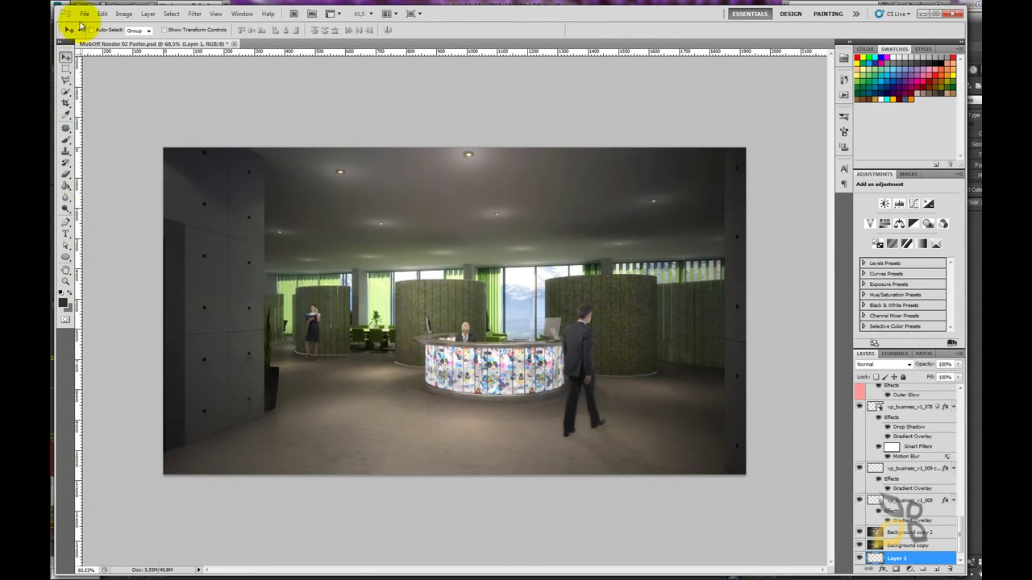
{"action": "left_click_drag", "start_coordinate": [960, 530], "coordinate": [961, 542]}
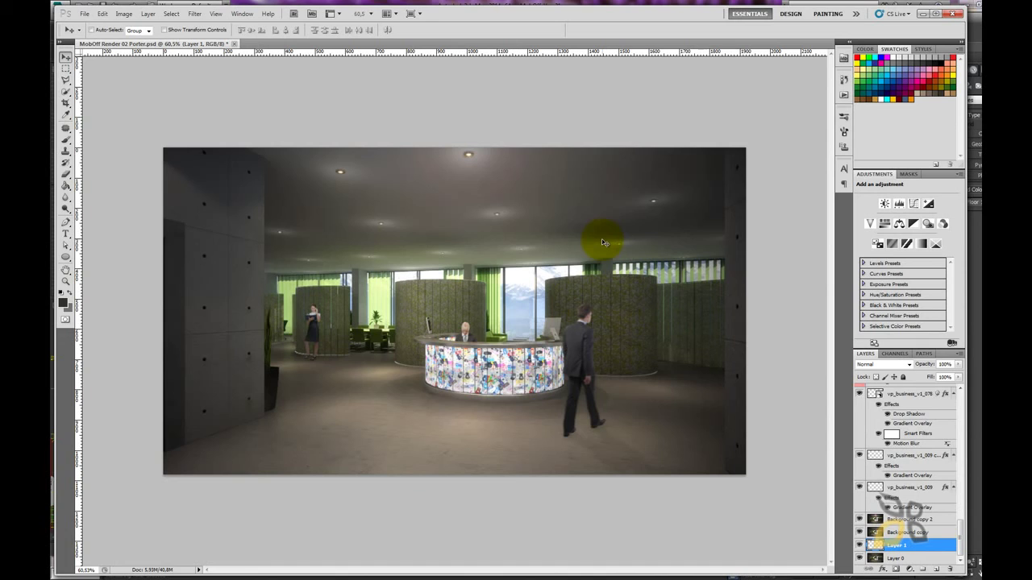
{"action": "left_click", "coordinate": [920, 558]}
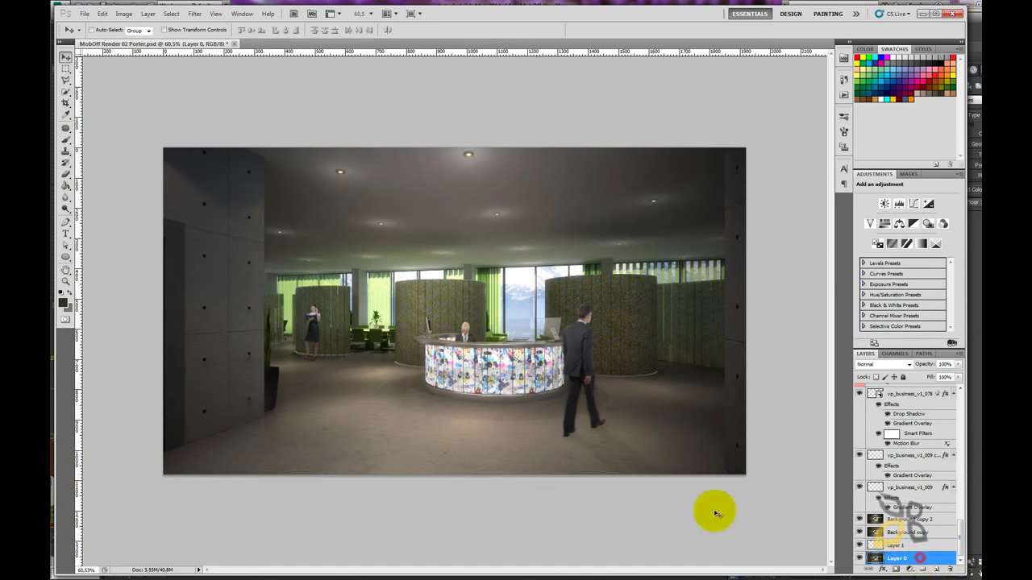
{"action": "scroll", "coordinate": [253, 188], "scroll_direction": "up", "scroll_amount": 2}
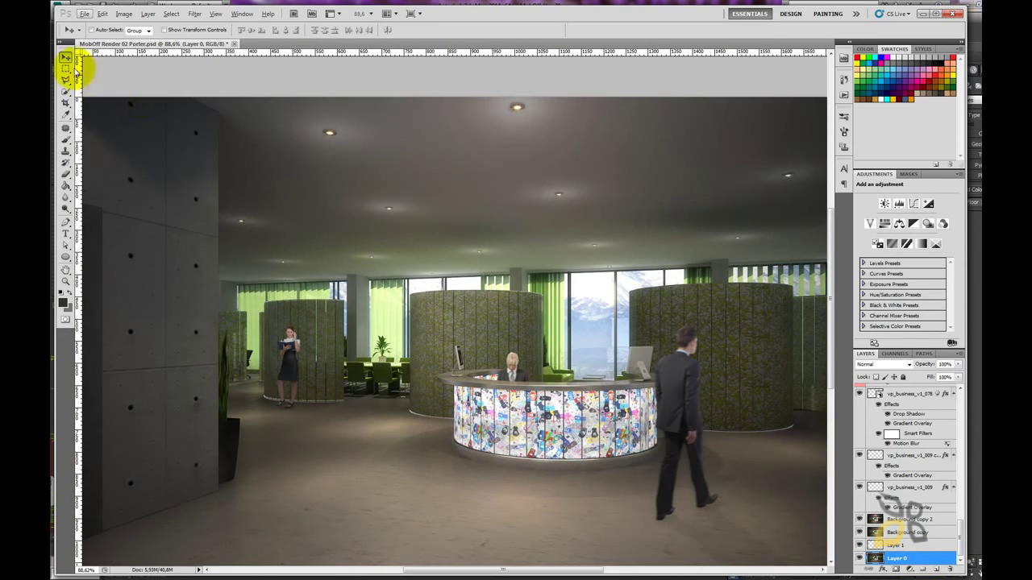
- Begin a Polygonal Lasso outline along the pillar and the ceiling's lower edge
{"action": "left_click", "coordinate": [66, 79]}
{"action": "scroll", "coordinate": [197, 105], "scroll_direction": "up", "scroll_amount": 3}
{"action": "scroll", "coordinate": [188, 92], "scroll_direction": "up", "scroll_amount": 1}
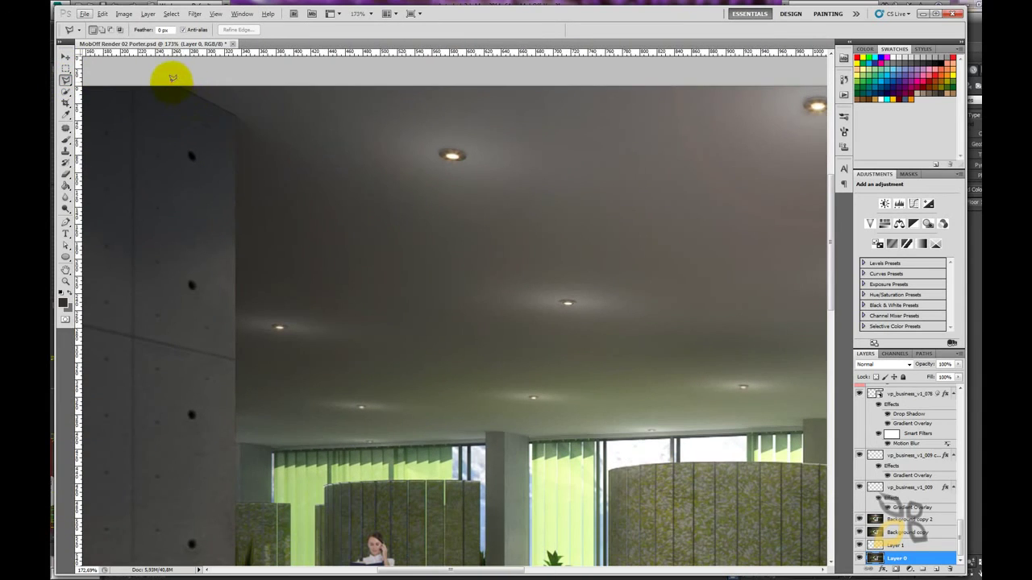
{"action": "left_click", "coordinate": [170, 81]}
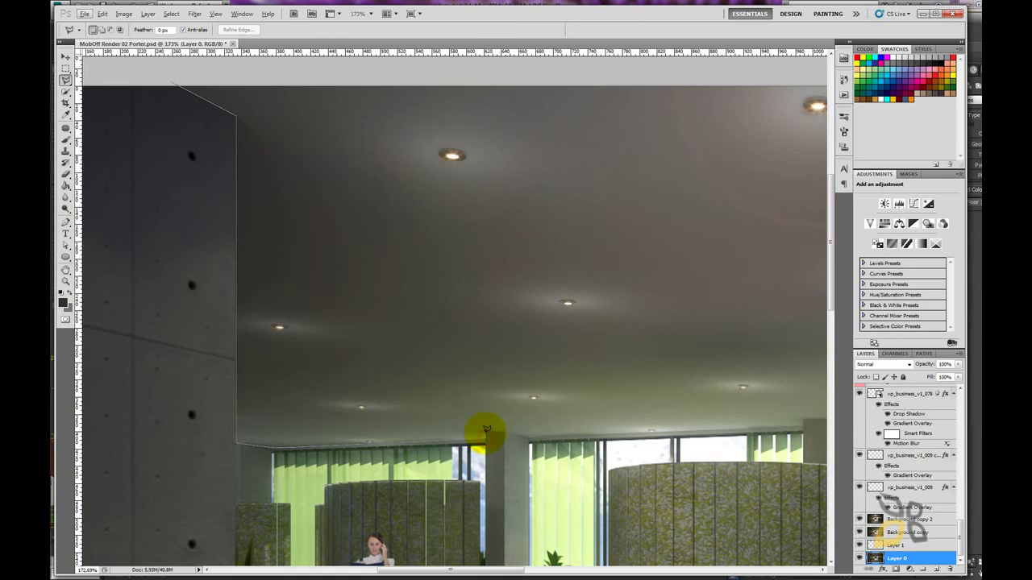
{"action": "left_click", "coordinate": [486, 431]}
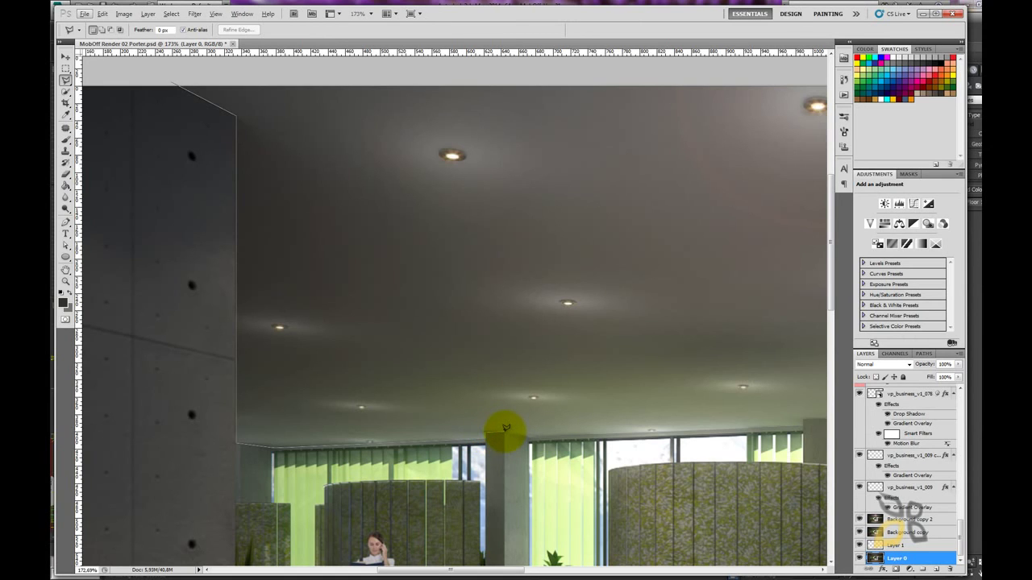
{"action": "left_click", "coordinate": [503, 432]}
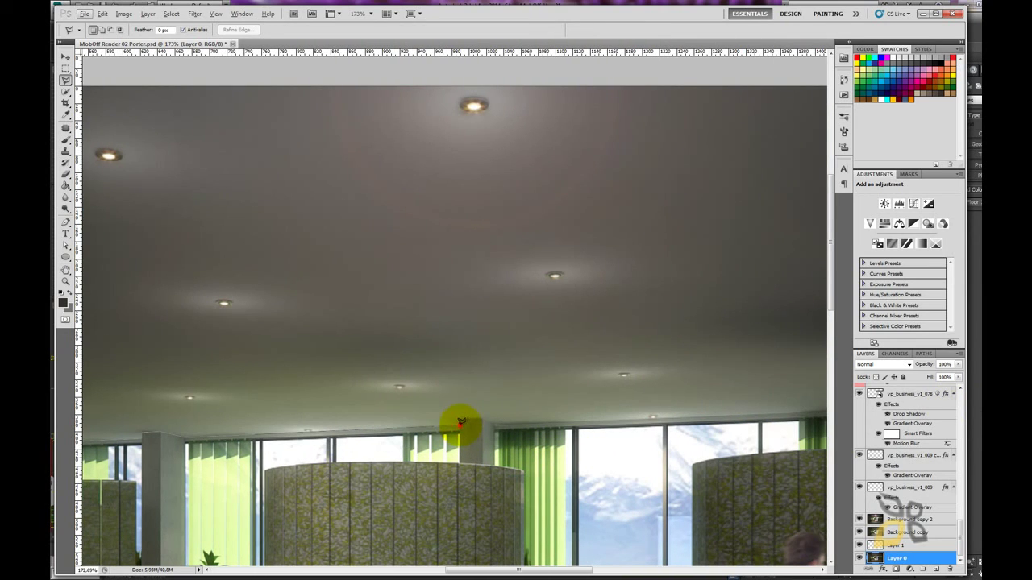
{"action": "left_click", "coordinate": [460, 418]}
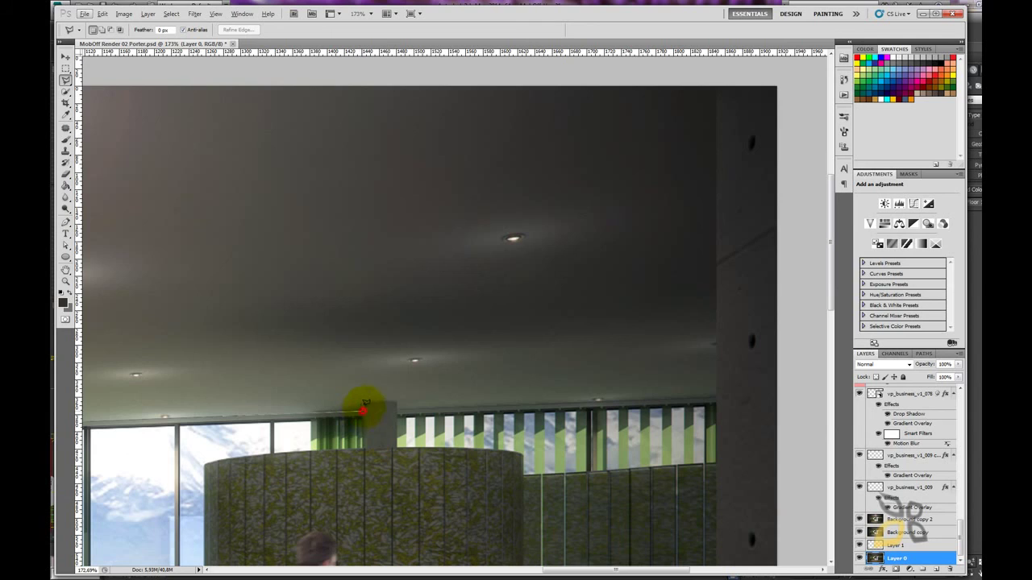
- Close the ceiling outline and copy it onto a new Layer 2 via Layer via Copy
{"action": "left_click", "coordinate": [366, 404]}
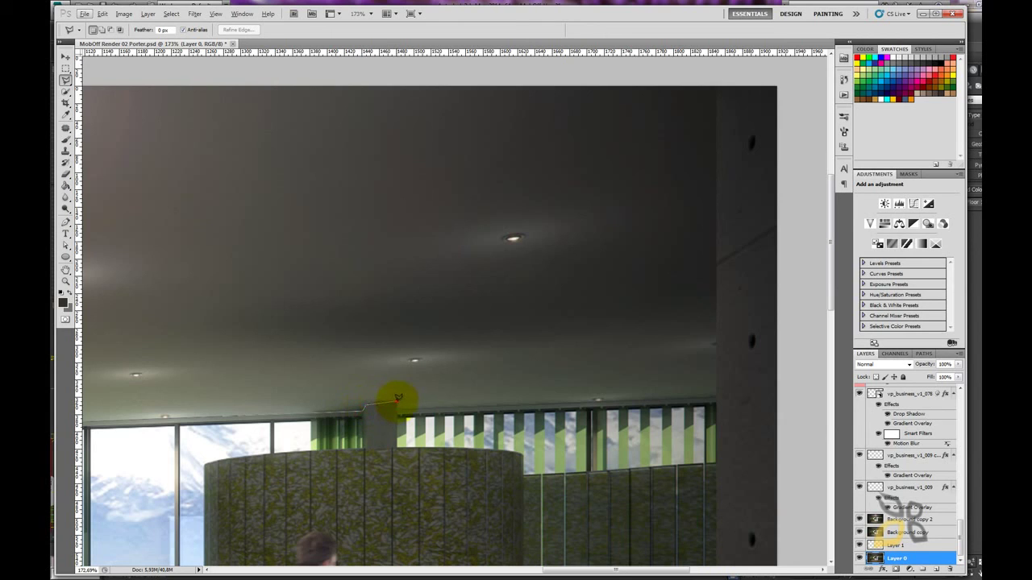
{"action": "left_click", "coordinate": [397, 403]}
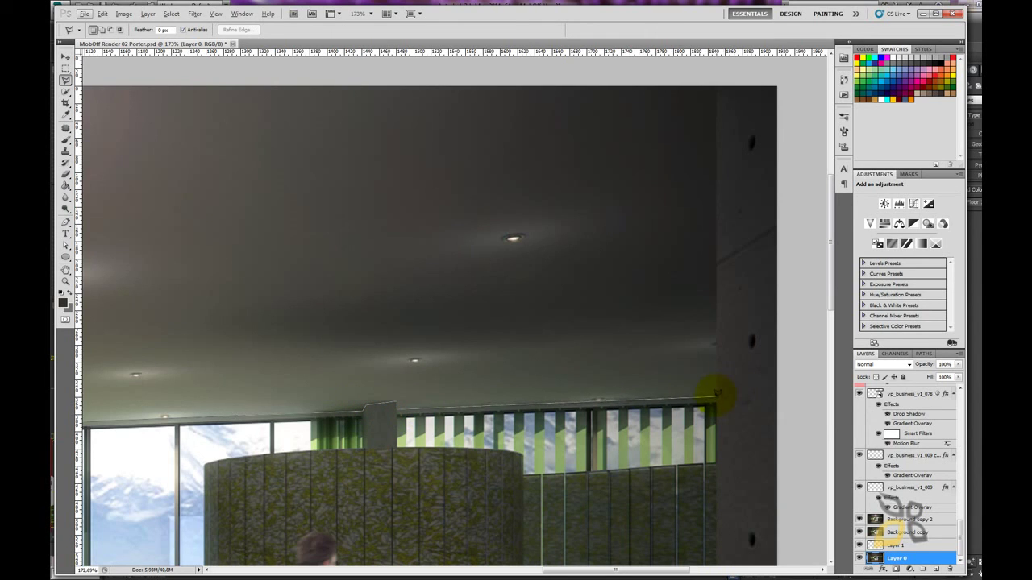
{"action": "left_click", "coordinate": [715, 396]}
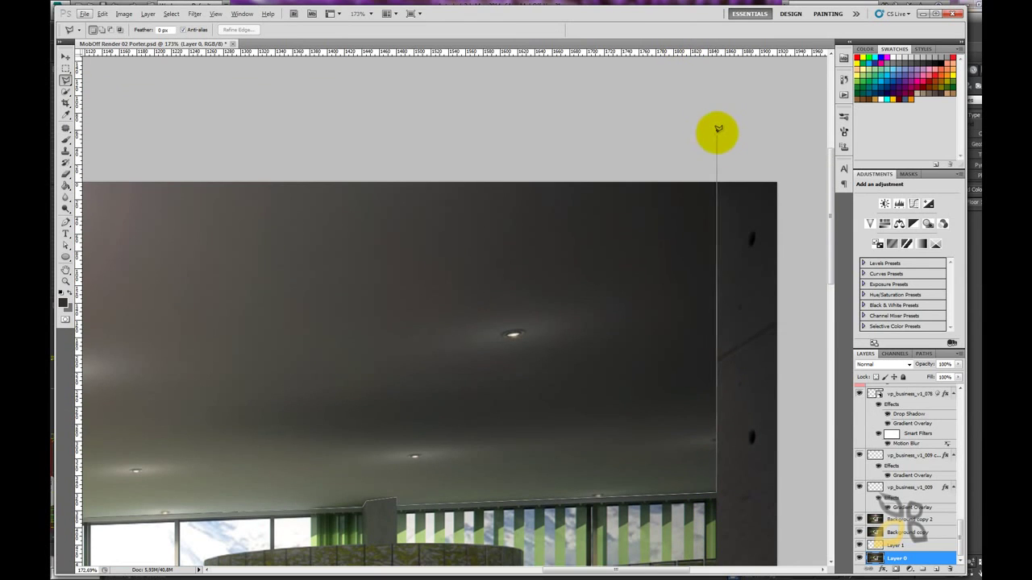
{"action": "left_click", "coordinate": [719, 129]}
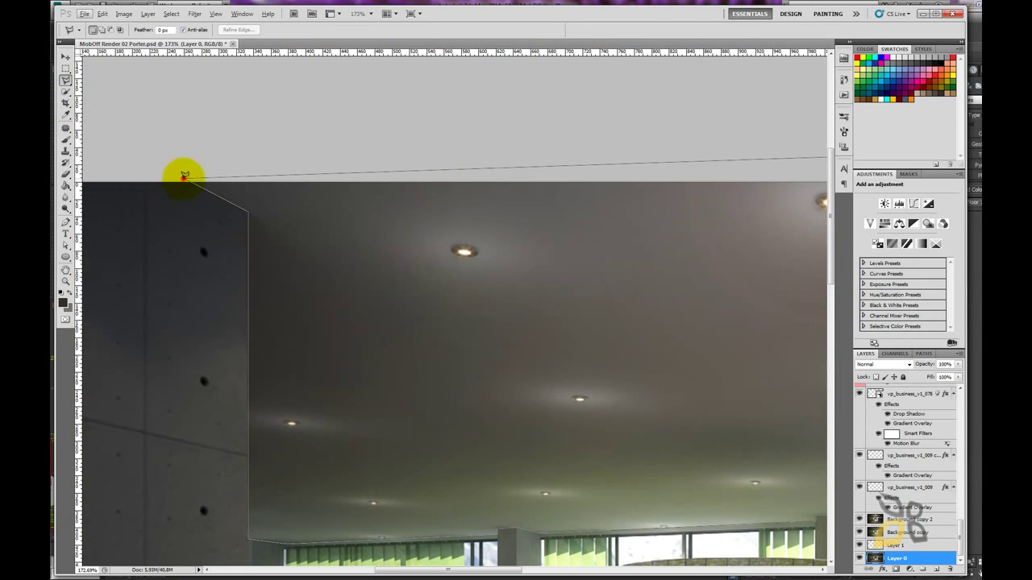
{"action": "left_click", "coordinate": [184, 177]}
{"action": "right_click", "coordinate": [341, 265]}
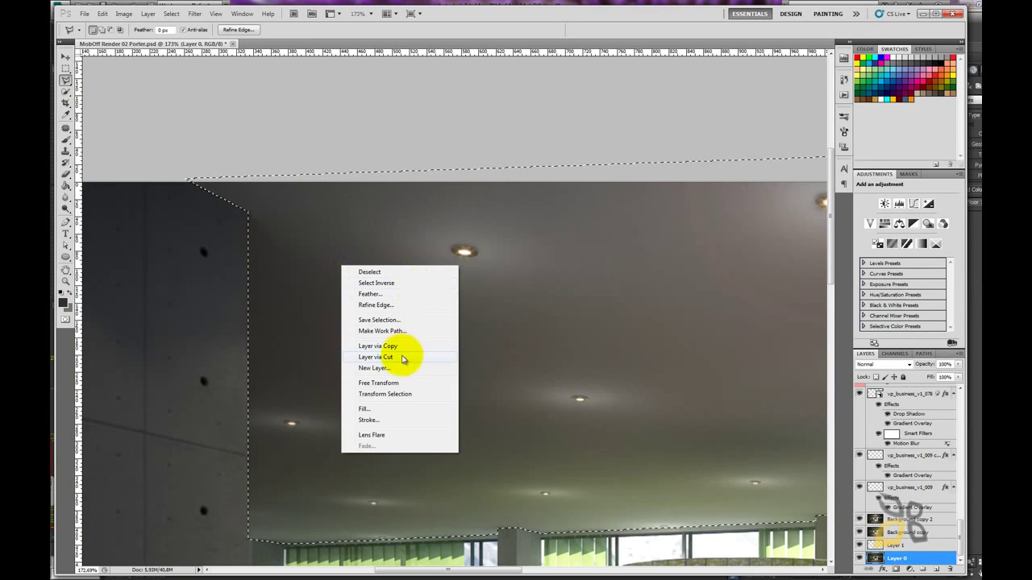
{"action": "left_click", "coordinate": [401, 348]}
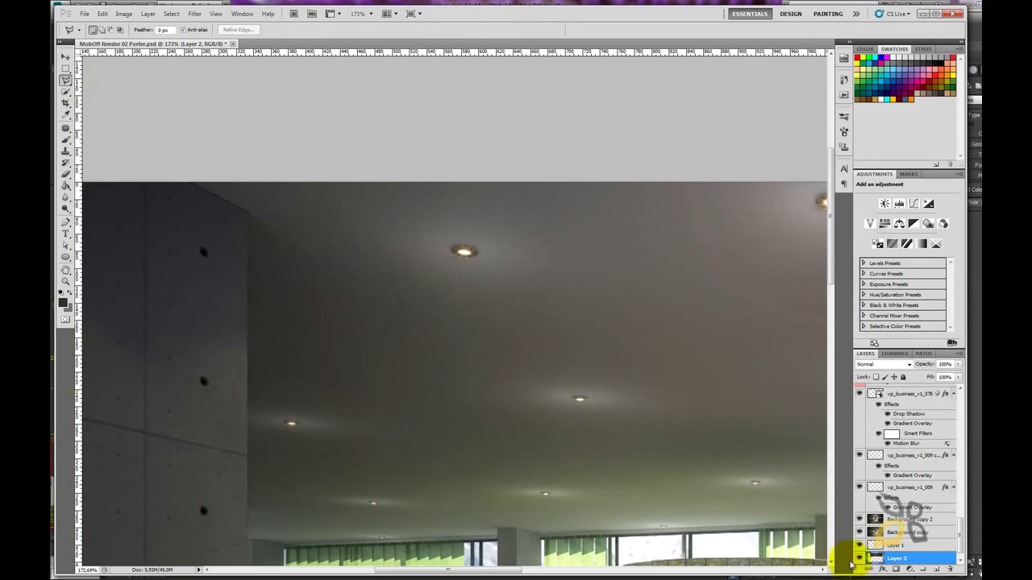
- Preview several blend modes and lower opacities on the ceiling layer
{"action": "left_click_drag", "start_coordinate": [901, 559], "coordinate": [893, 549]}
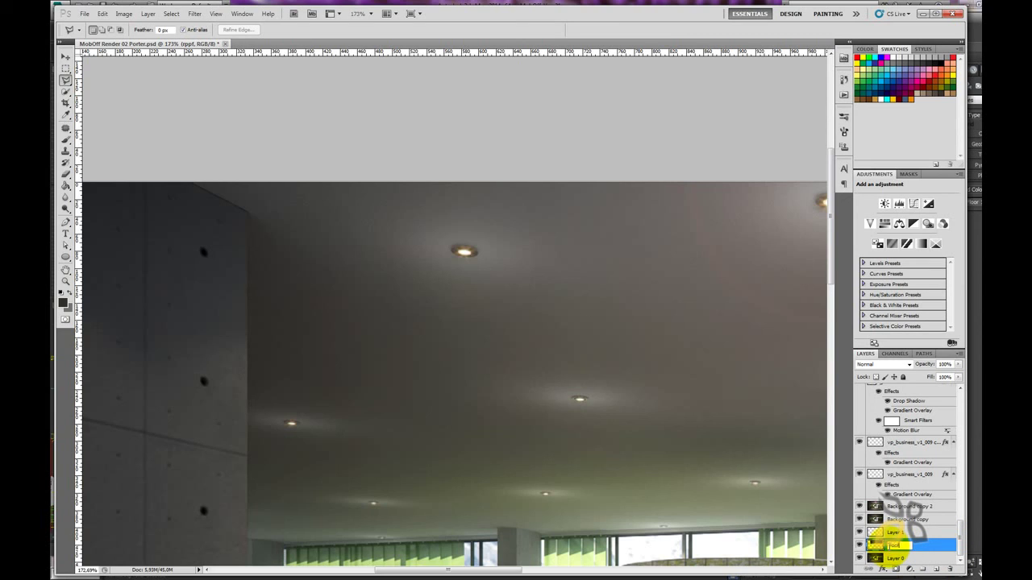
{"action": "scroll", "coordinate": [115, 230], "scroll_direction": "down", "scroll_amount": 3}
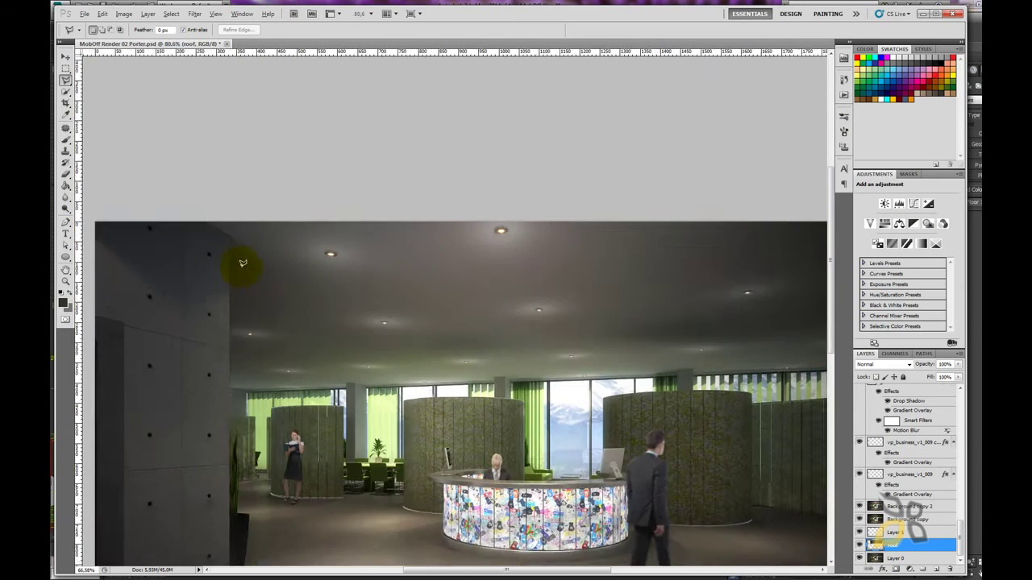
{"action": "scroll", "coordinate": [241, 260], "scroll_direction": "down", "scroll_amount": 3}
{"action": "scroll", "coordinate": [299, 267], "scroll_direction": "up", "scroll_amount": 1}
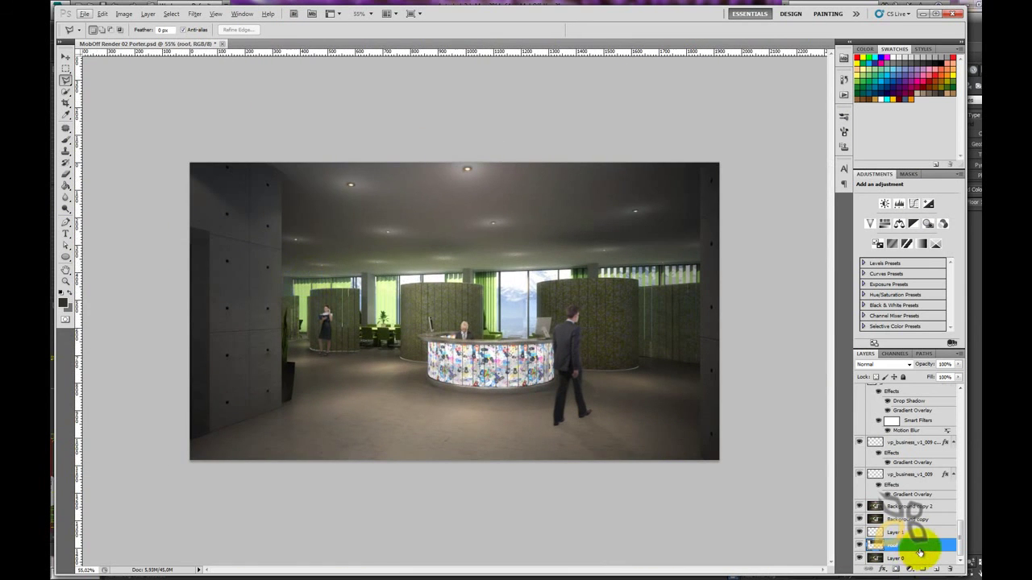
{"action": "left_click", "coordinate": [901, 365]}
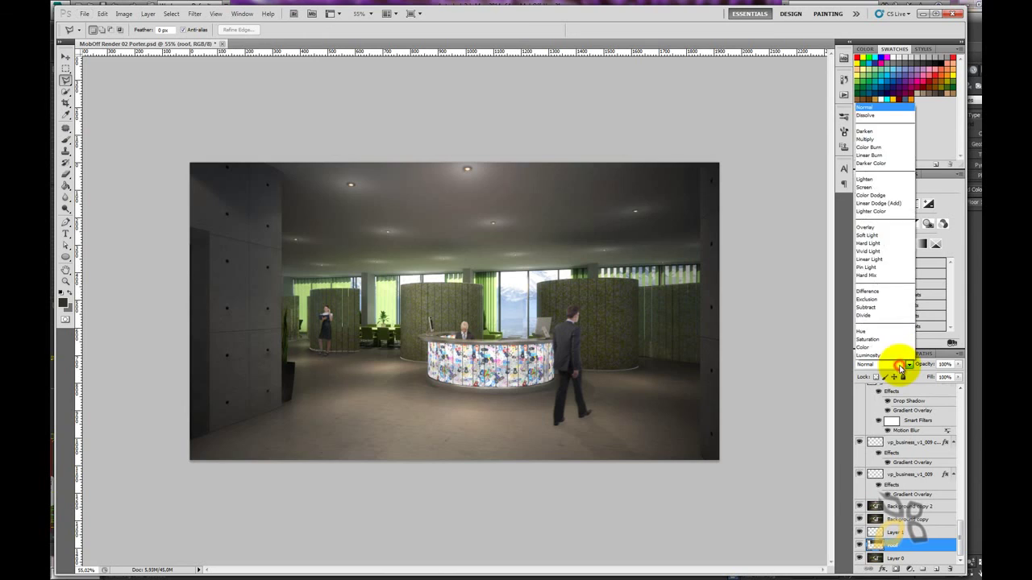
{"action": "key", "text": "Down"}
{"action": "key", "text": "Down"}
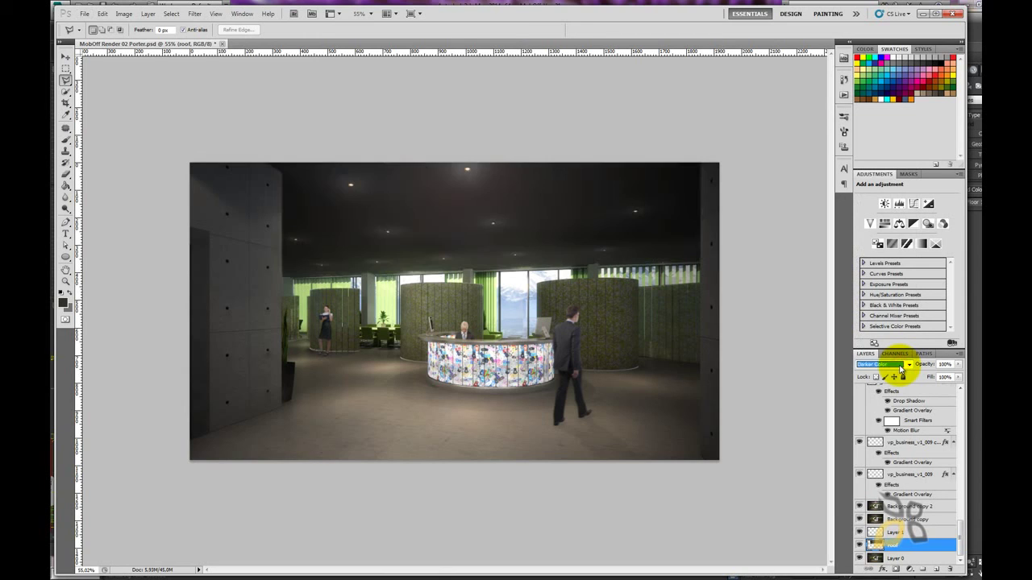
{"action": "key", "text": "Down"}
{"action": "key", "text": "Down"}
{"action": "key", "text": "Down"}
{"action": "key", "text": "Down"}
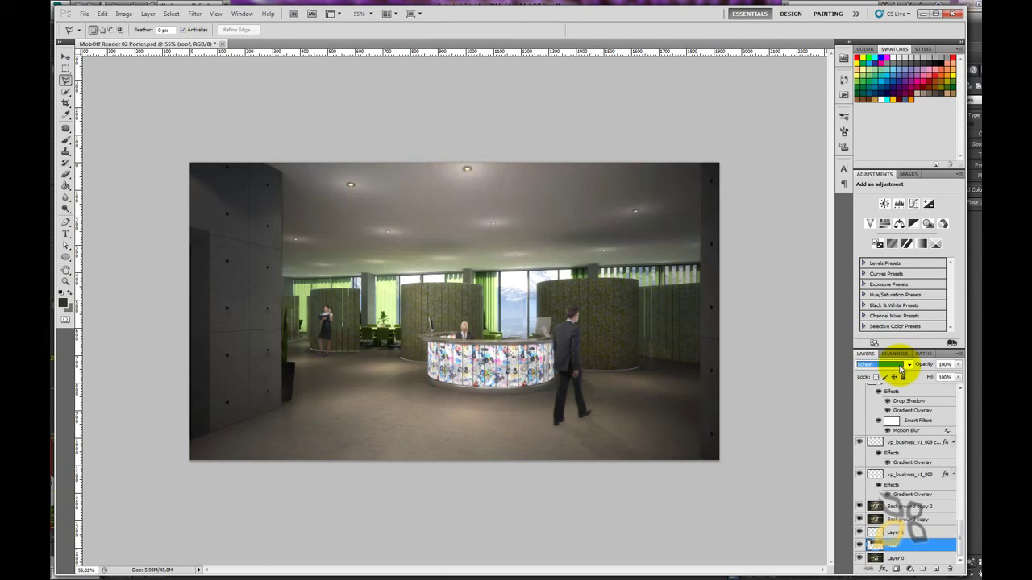
{"action": "key", "text": "Down"}
{"action": "key", "text": "Down"}
{"action": "key", "text": "Down"}
{"action": "key", "text": "Down"}
{"action": "key", "text": "Down"}
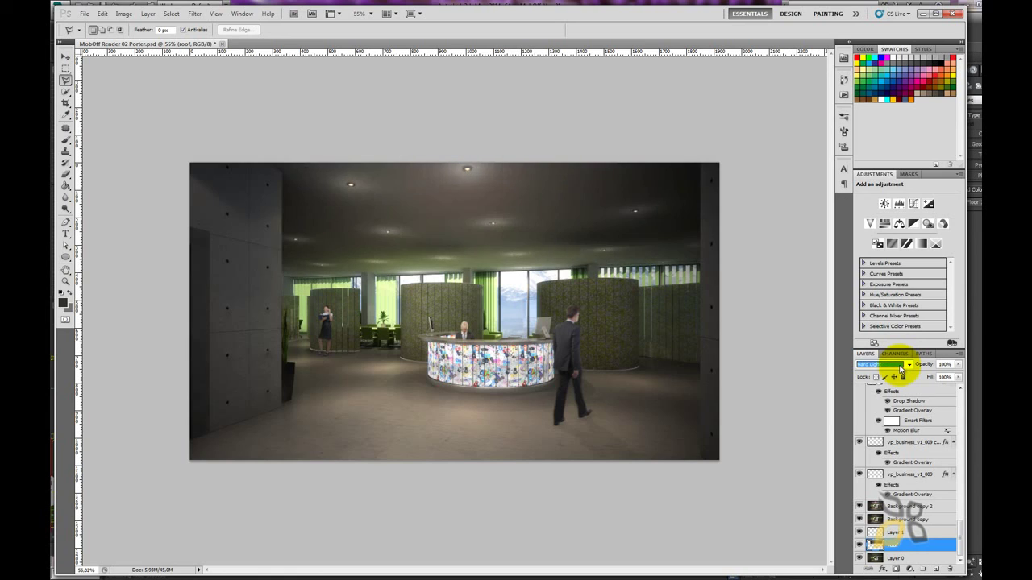
{"action": "key", "text": "Down"}
{"action": "key", "text": "Down"}
{"action": "key", "text": "Down"}
{"action": "key", "text": "Down"}
{"action": "key", "text": "Down"}
{"action": "key", "text": "Down"}
{"action": "key", "text": "Down"}
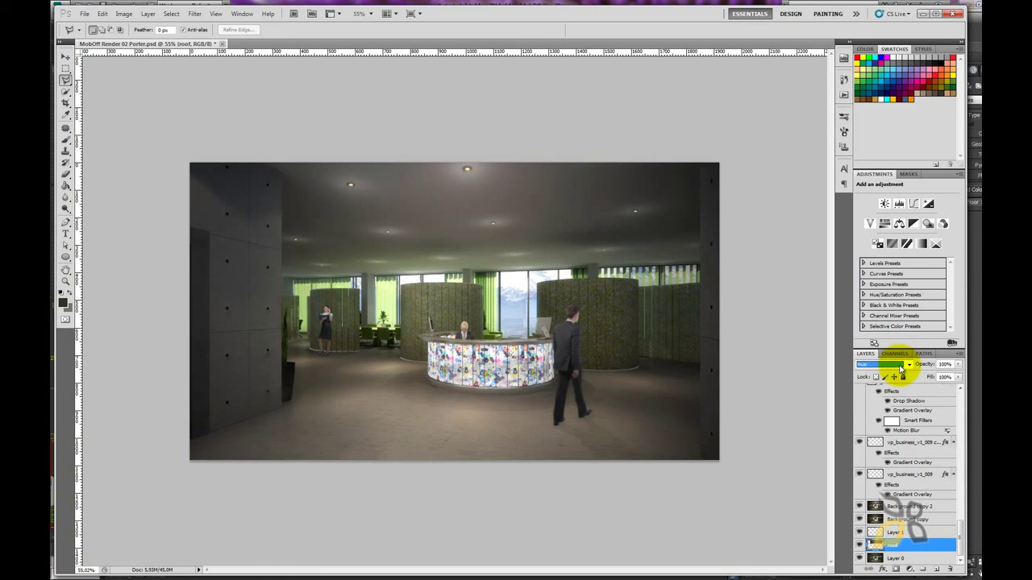
{"action": "key", "text": "Up"}
{"action": "key", "text": "Up"}
{"action": "key", "text": "Down"}
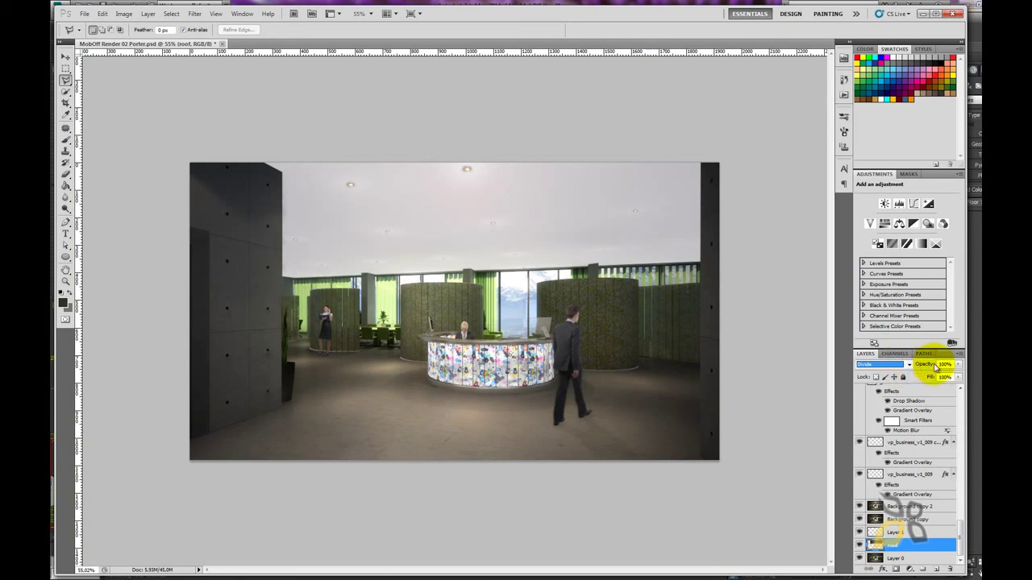
{"action": "left_click_drag", "start_coordinate": [935, 367], "coordinate": [916, 377]}
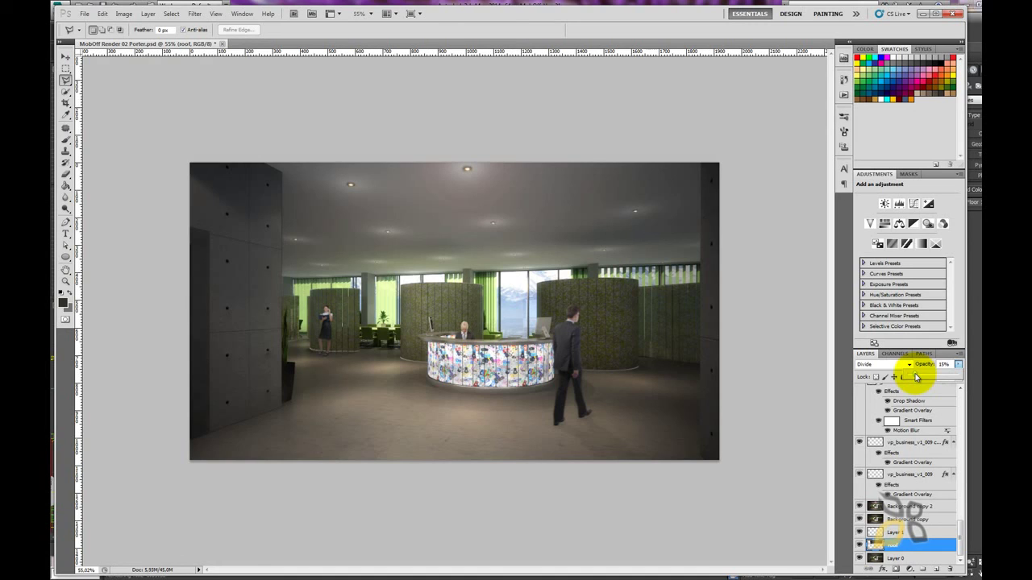
{"action": "mouse_move", "coordinate": [909, 377]}
{"action": "left_mouse_down"}
{"action": "mouse_move", "coordinate": [928, 375]}
{"action": "mouse_move", "coordinate": [911, 376]}
{"action": "left_mouse_up"}
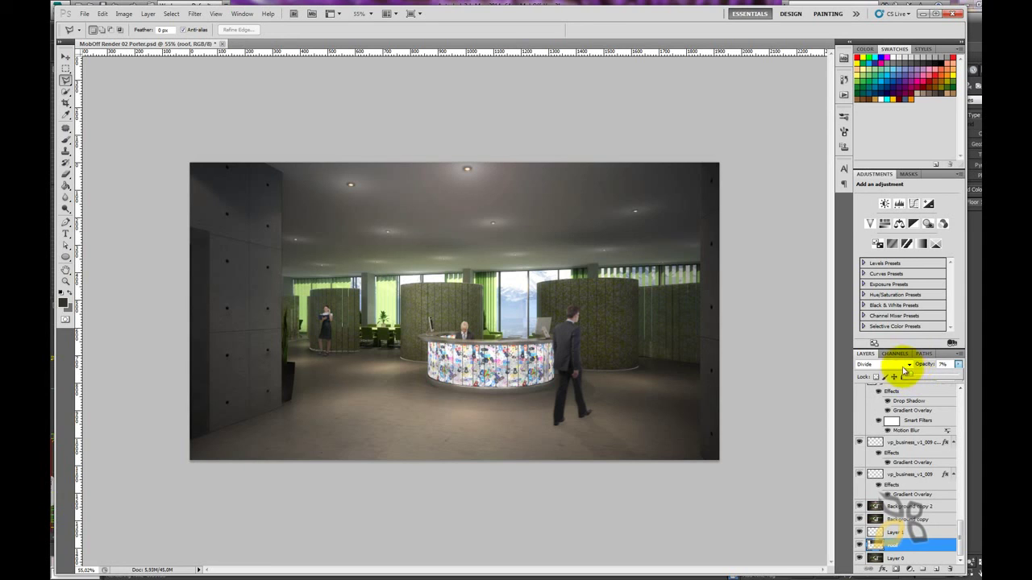
- Try Dissolve, then reset the ceiling layer to Normal at 46% opacity
{"action": "left_click", "coordinate": [908, 364]}
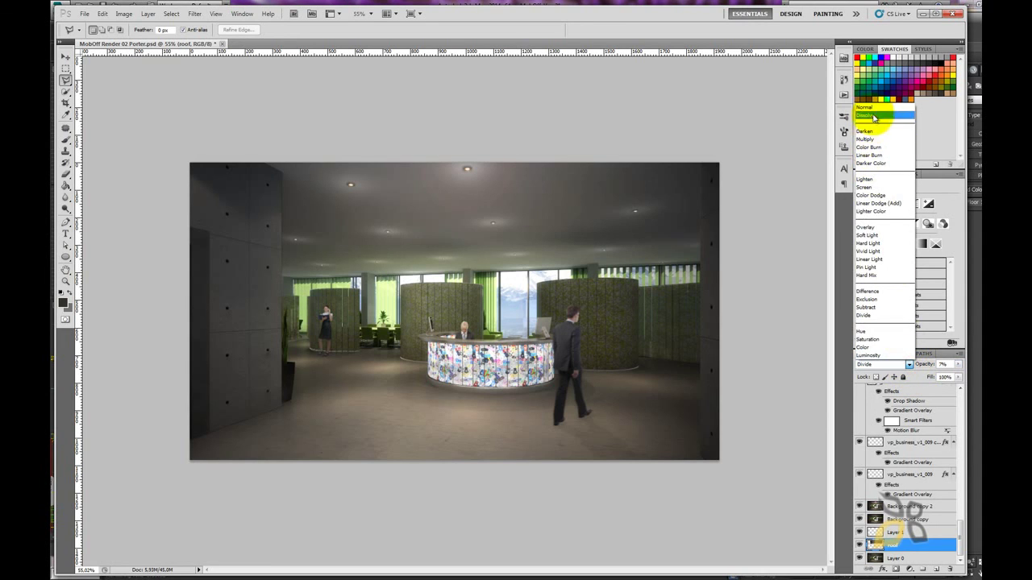
{"action": "left_click", "coordinate": [873, 117]}
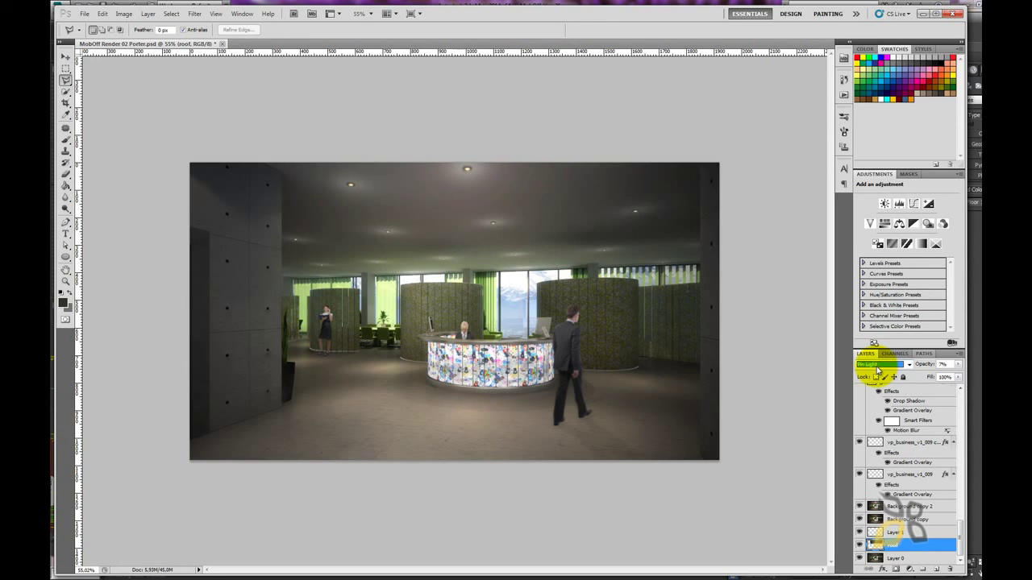
{"action": "scroll", "coordinate": [879, 369], "scroll_direction": "down", "scroll_amount": 2}
{"action": "scroll", "coordinate": [879, 369], "scroll_direction": "down", "scroll_amount": 1}
{"action": "scroll", "coordinate": [878, 369], "scroll_direction": "up", "scroll_amount": 1}
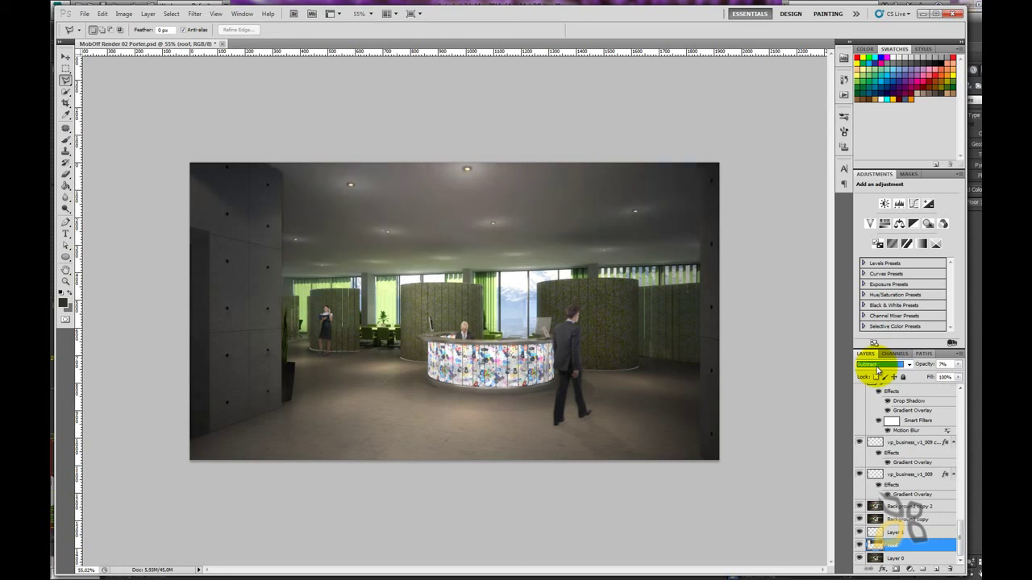
{"action": "scroll", "coordinate": [878, 369], "scroll_direction": "up", "scroll_amount": 1}
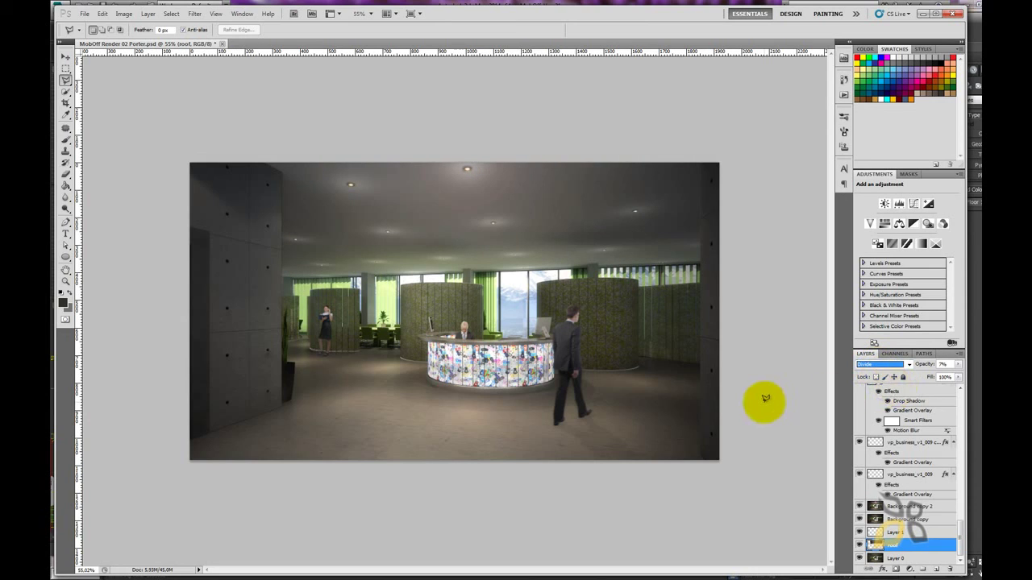
{"action": "left_click", "coordinate": [907, 364]}
{"action": "left_click", "coordinate": [864, 107]}
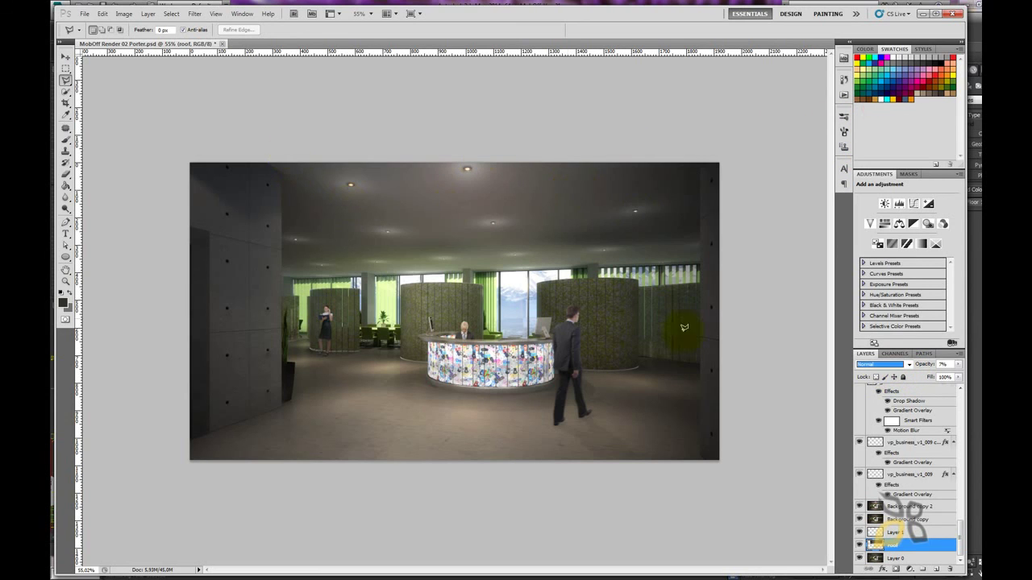
{"action": "left_click_drag", "start_coordinate": [957, 364], "coordinate": [923, 378]}
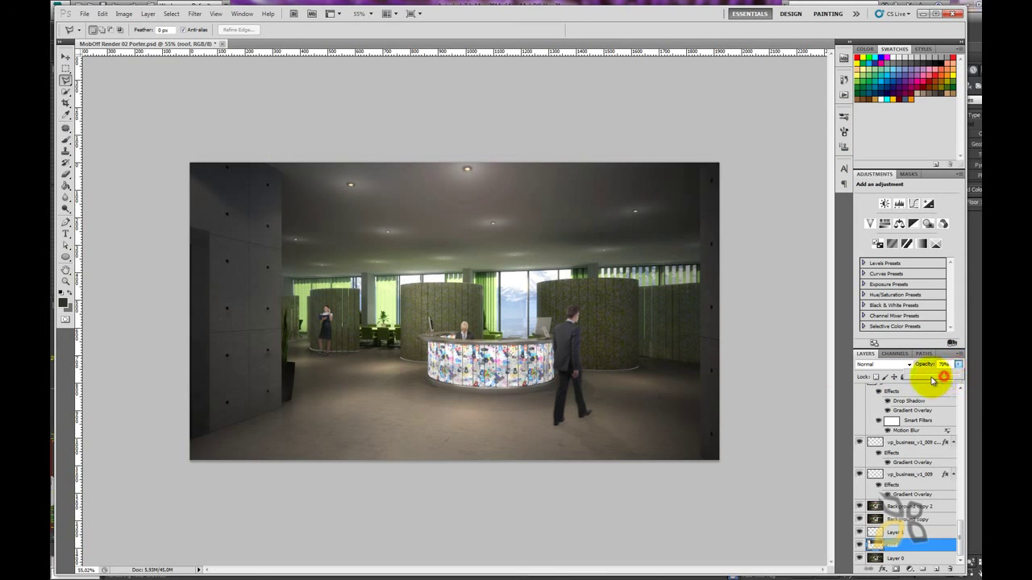
{"action": "left_click", "coordinate": [887, 364]}
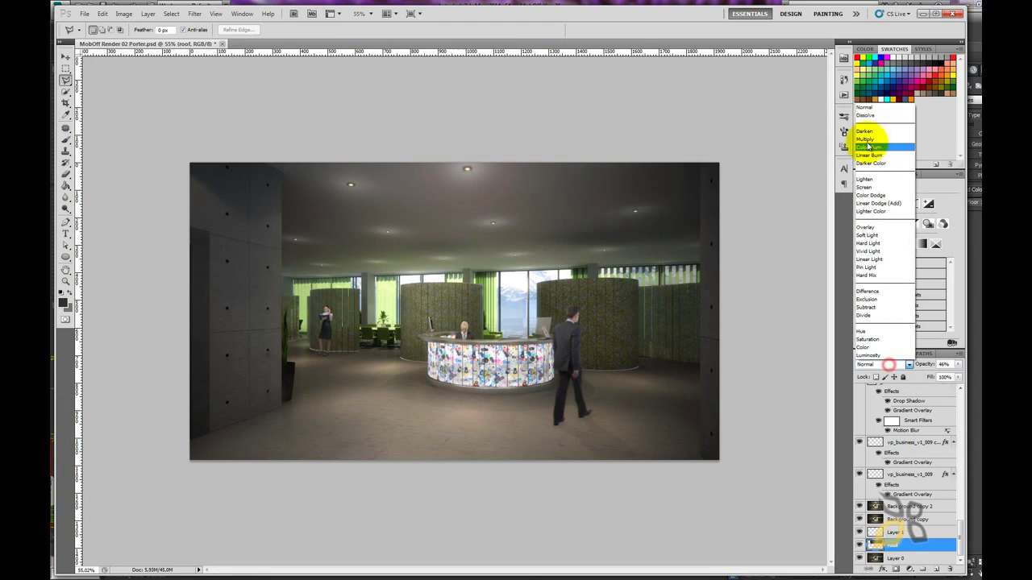
- Set the ceiling layer to Screen at 81% opacity and save the document
{"action": "left_click", "coordinate": [864, 107]}
{"action": "key", "text": "Down"}
{"action": "key", "text": "Down"}
{"action": "key", "text": "Down"}
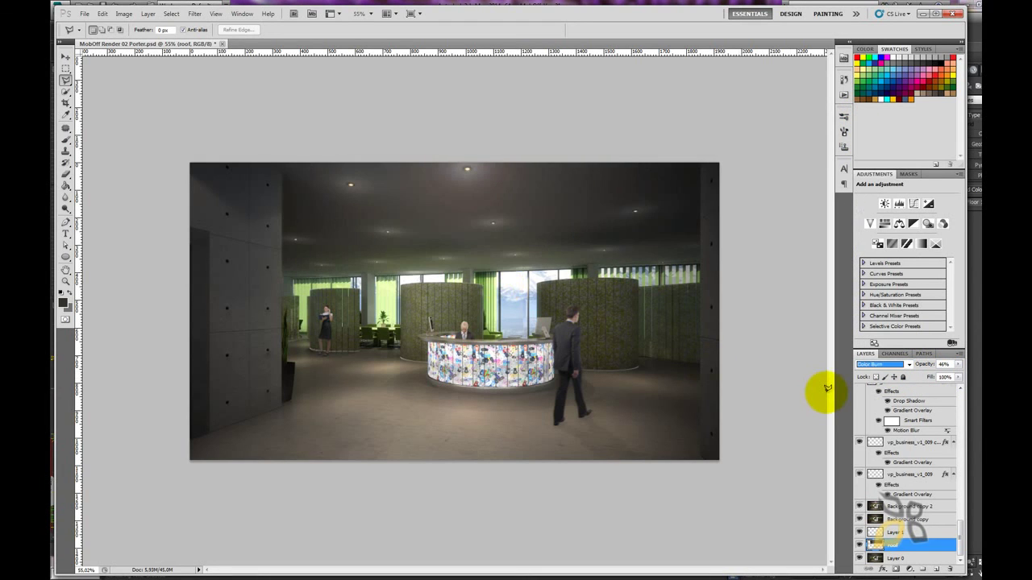
{"action": "key", "text": "Down"}
{"action": "key", "text": "Down"}
{"action": "key", "text": "Down"}
{"action": "key", "text": "Down"}
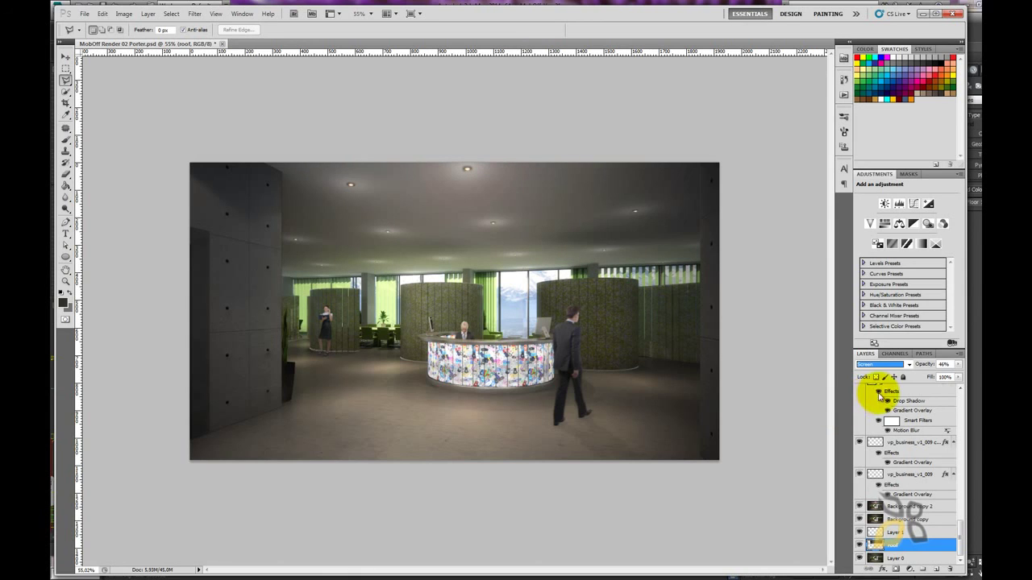
{"action": "left_click_drag", "start_coordinate": [958, 364], "coordinate": [951, 377]}
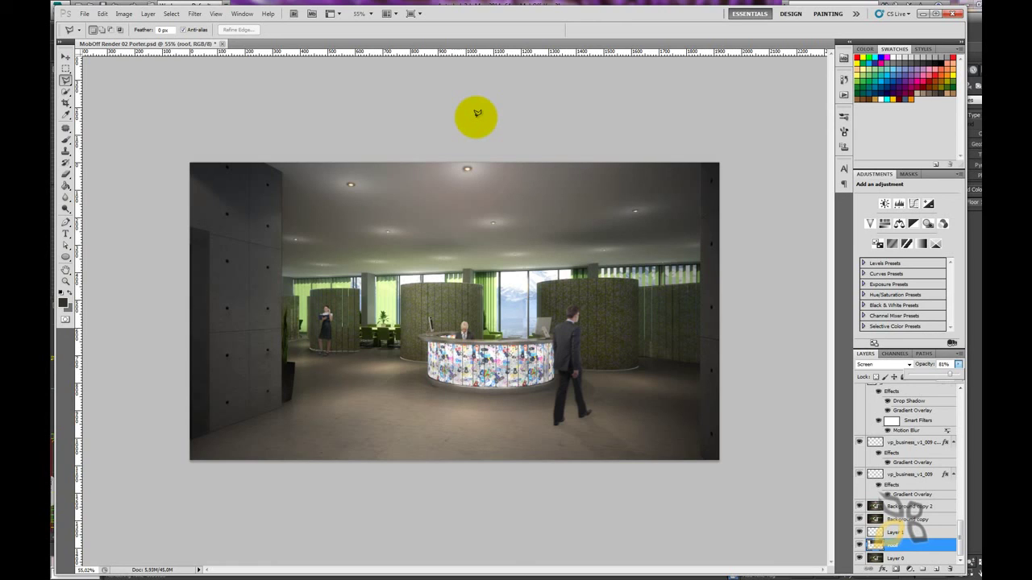
{"action": "left_click", "coordinate": [84, 14]}
{"action": "left_click", "coordinate": [115, 156]}
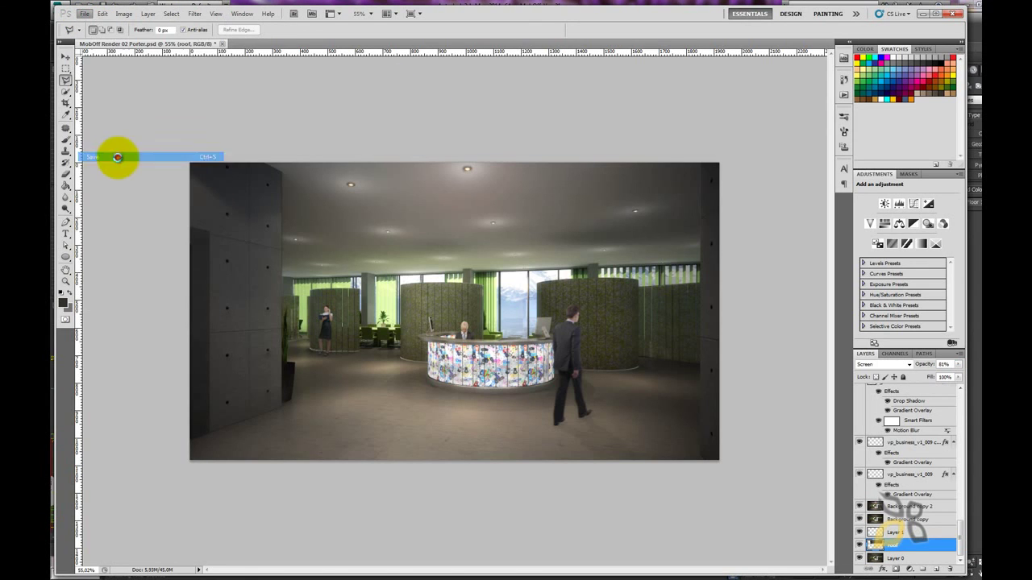
- Save the render via Save As as a Maximum-quality, Baseline (Standard) JPEG
{"action": "left_click", "coordinate": [84, 14]}
{"action": "left_click", "coordinate": [107, 175]}
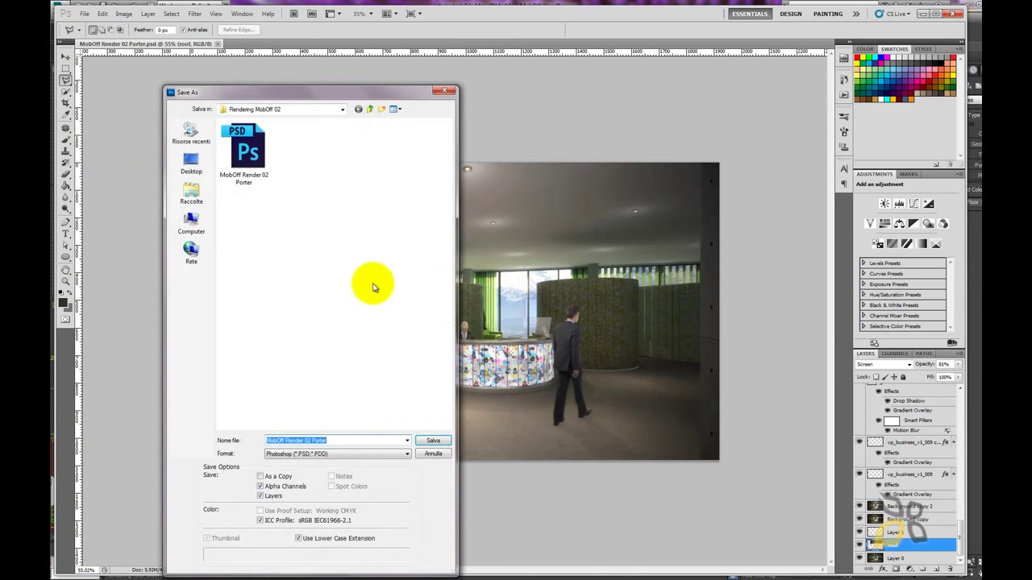
{"action": "left_click", "coordinate": [345, 454]}
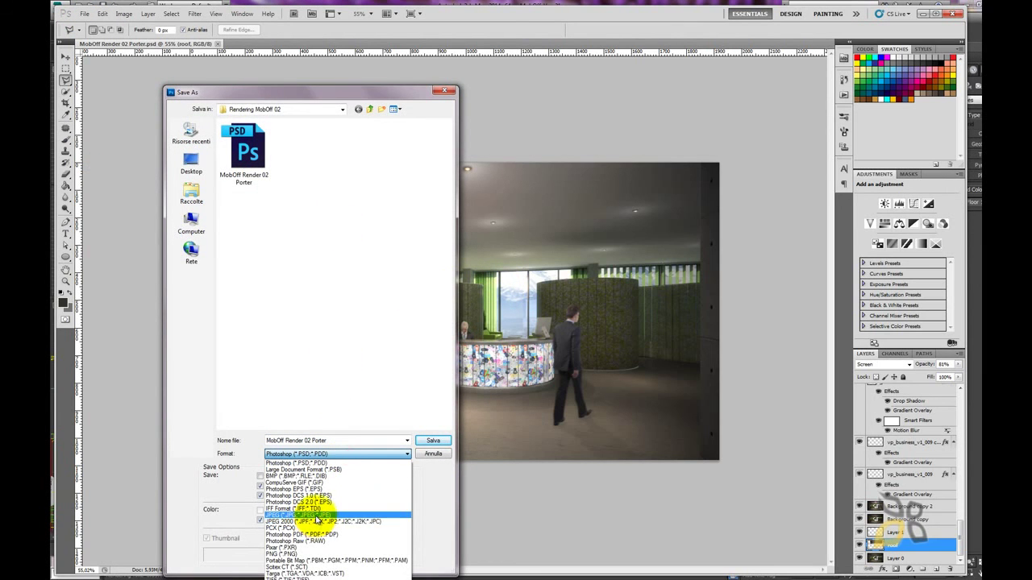
{"action": "left_click", "coordinate": [317, 507]}
{"action": "left_click", "coordinate": [311, 440]}
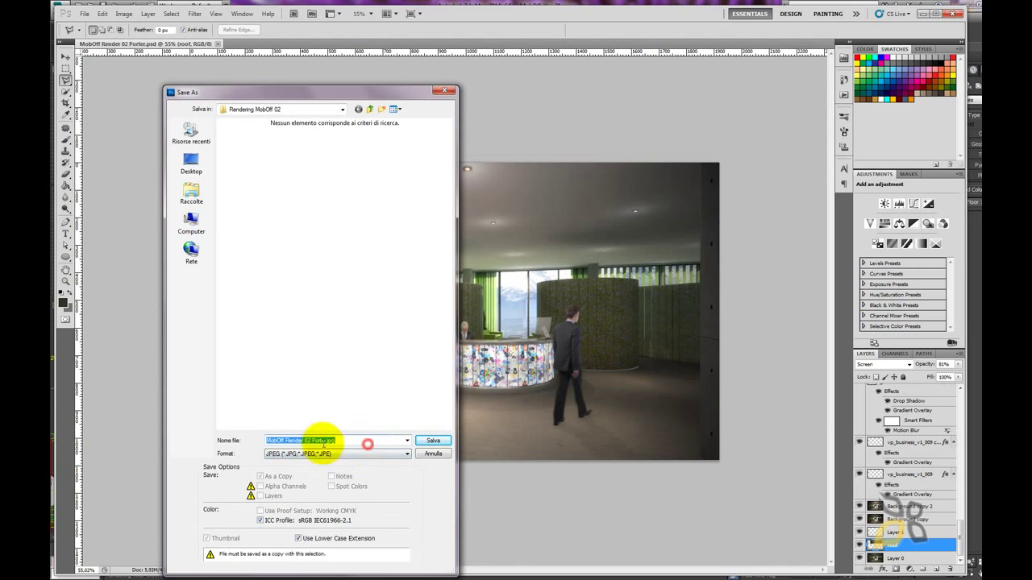
{"action": "left_click", "coordinate": [427, 441]}
{"action": "left_click", "coordinate": [589, 167]}
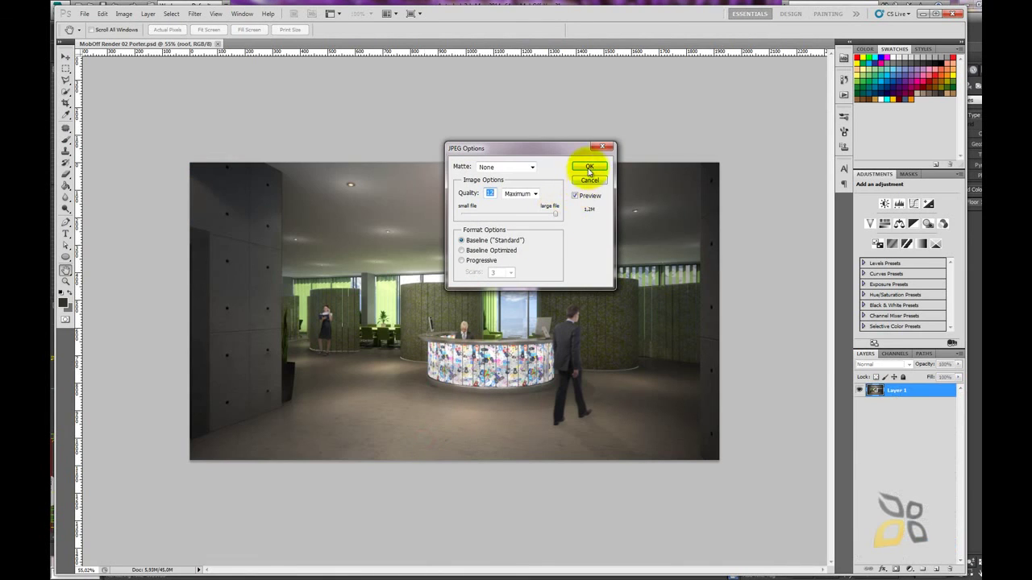